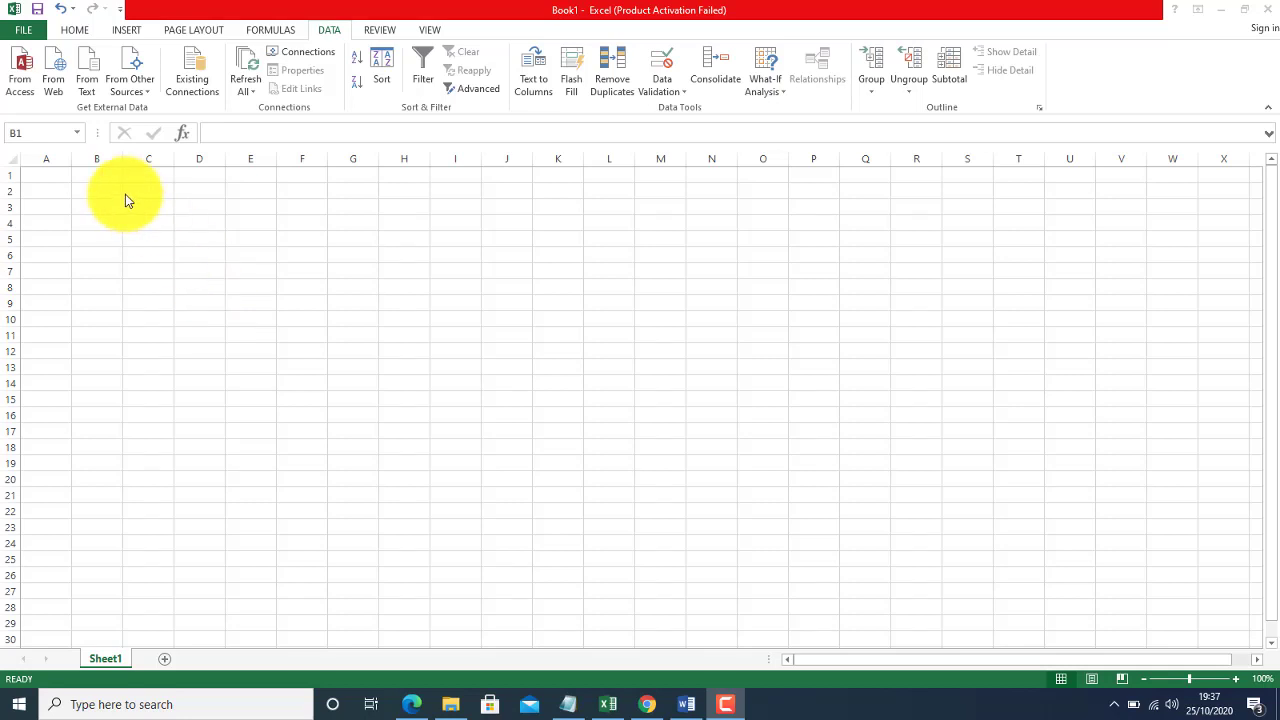
Open the data validation settings for cells A1 to A30, extending validation to the selected cells without it.
click(48, 172)
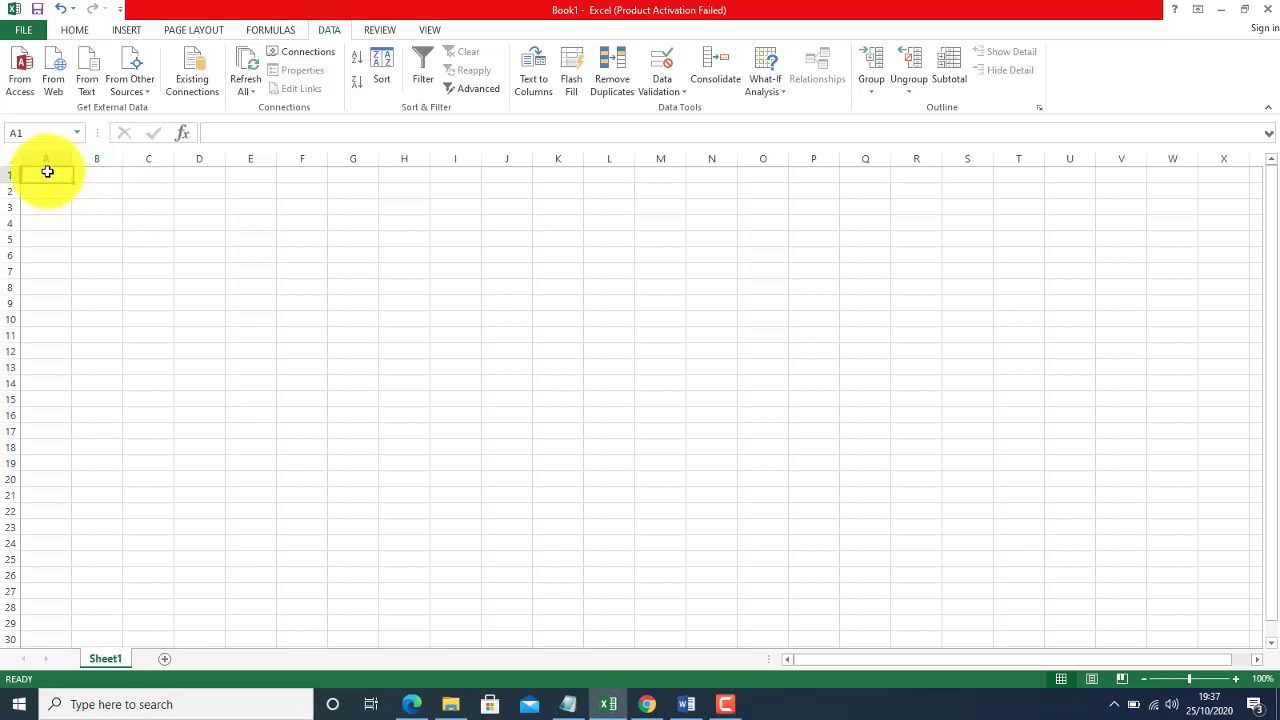
drag(43, 177, 40, 634)
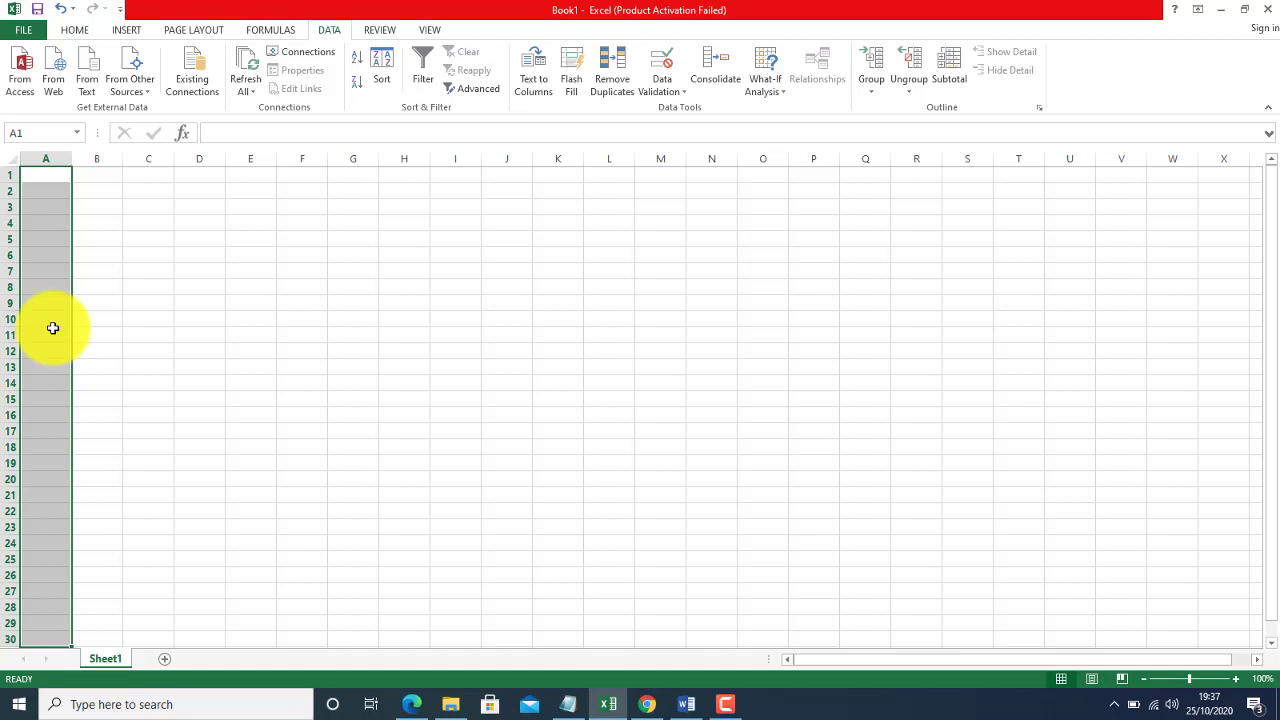
click(658, 89)
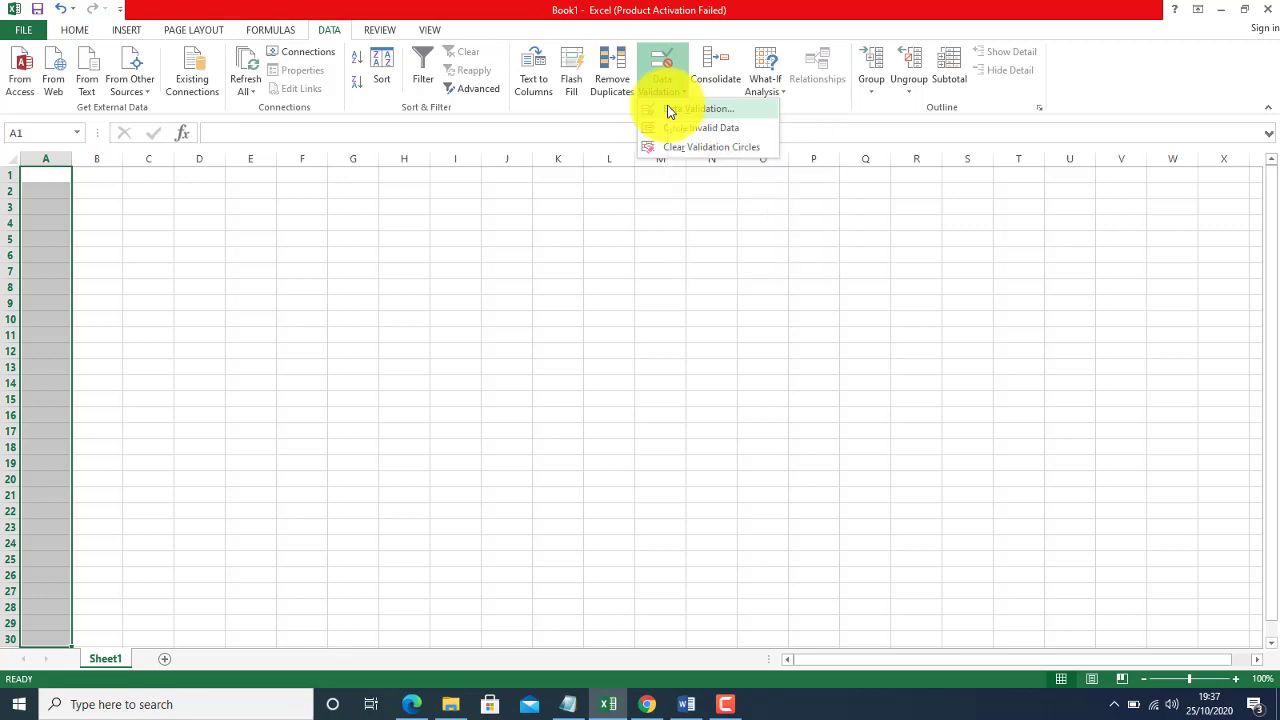
click(669, 110)
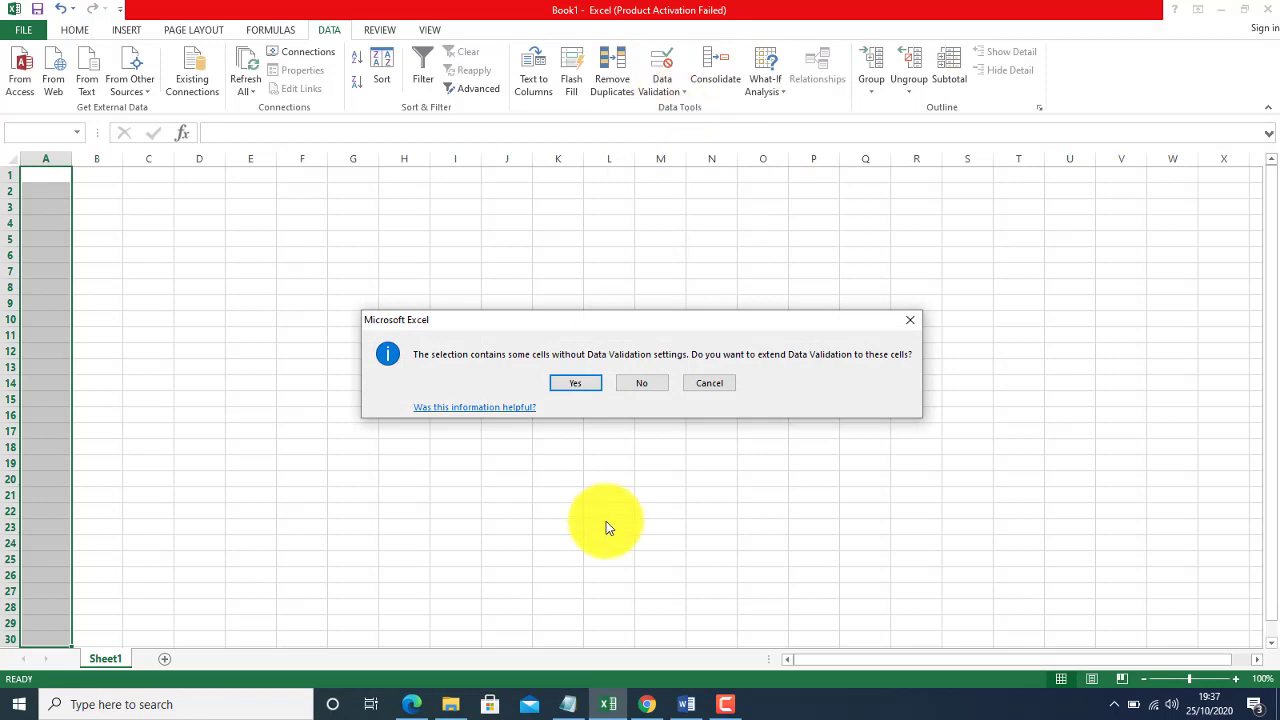
click(579, 383)
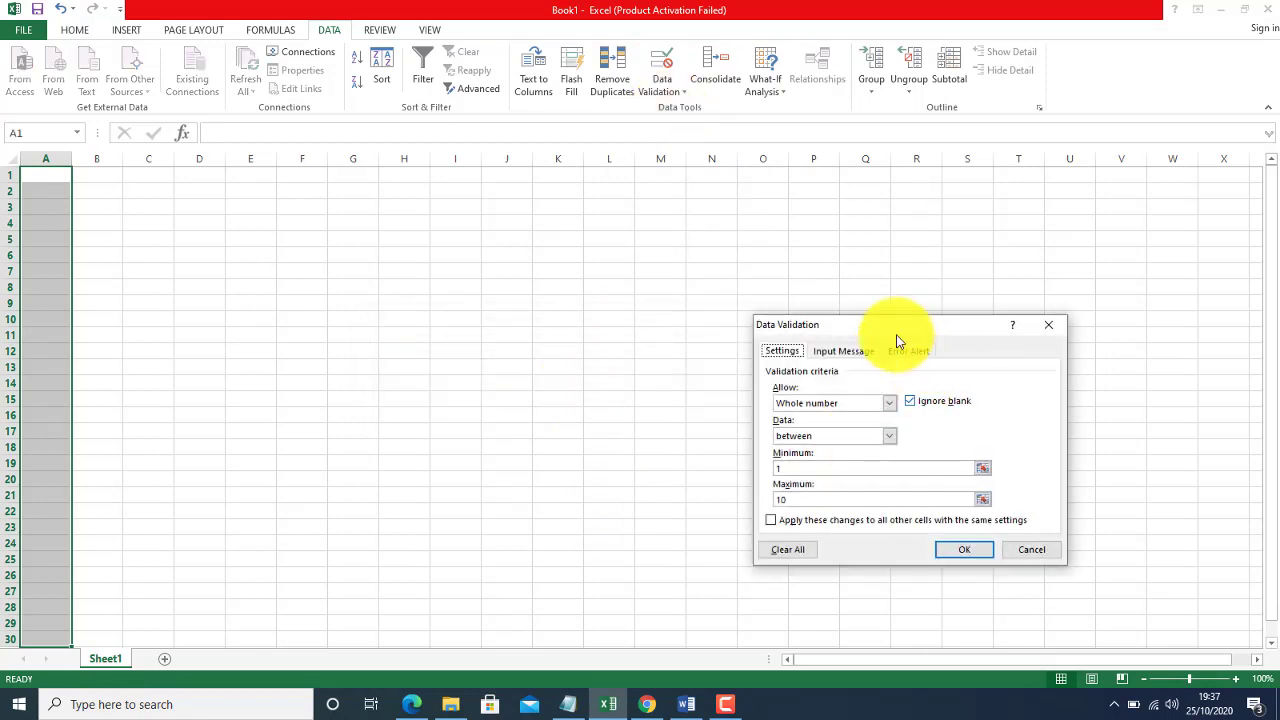
drag(832, 322, 725, 214)
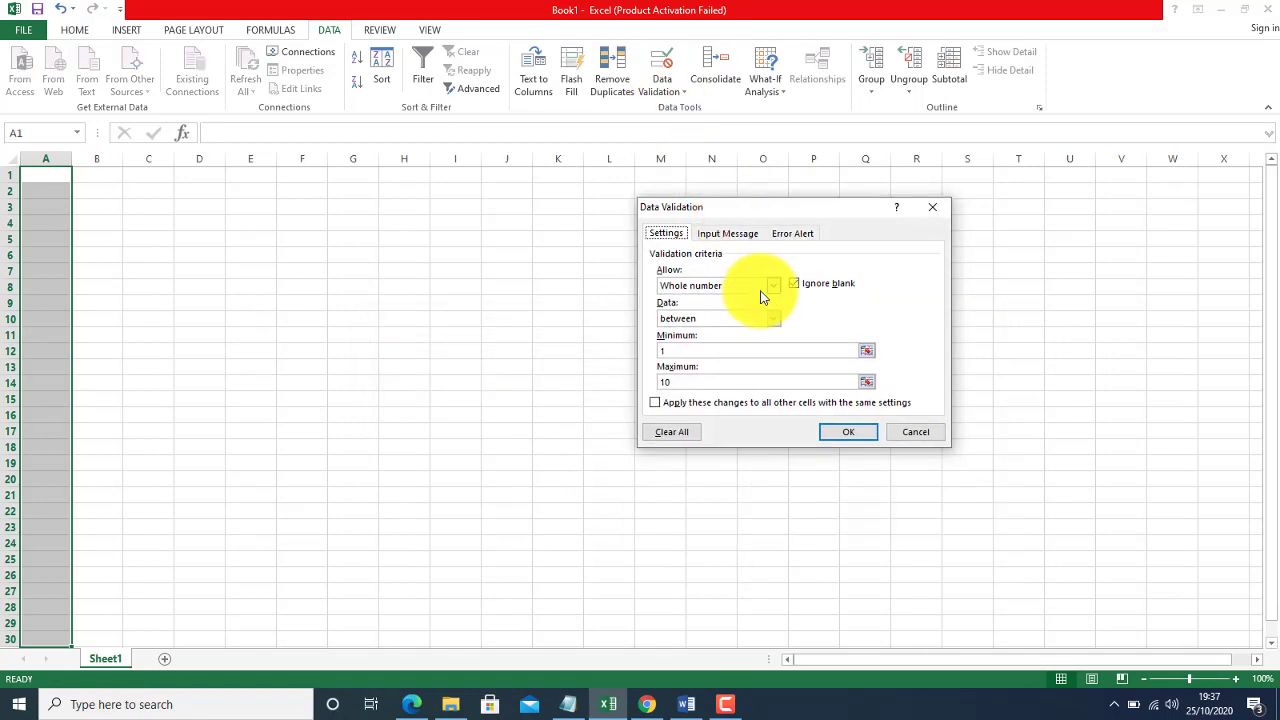
Restrict the selected cells to whole numbers between a minimum of 100 and a maximum of 999.
click(769, 284)
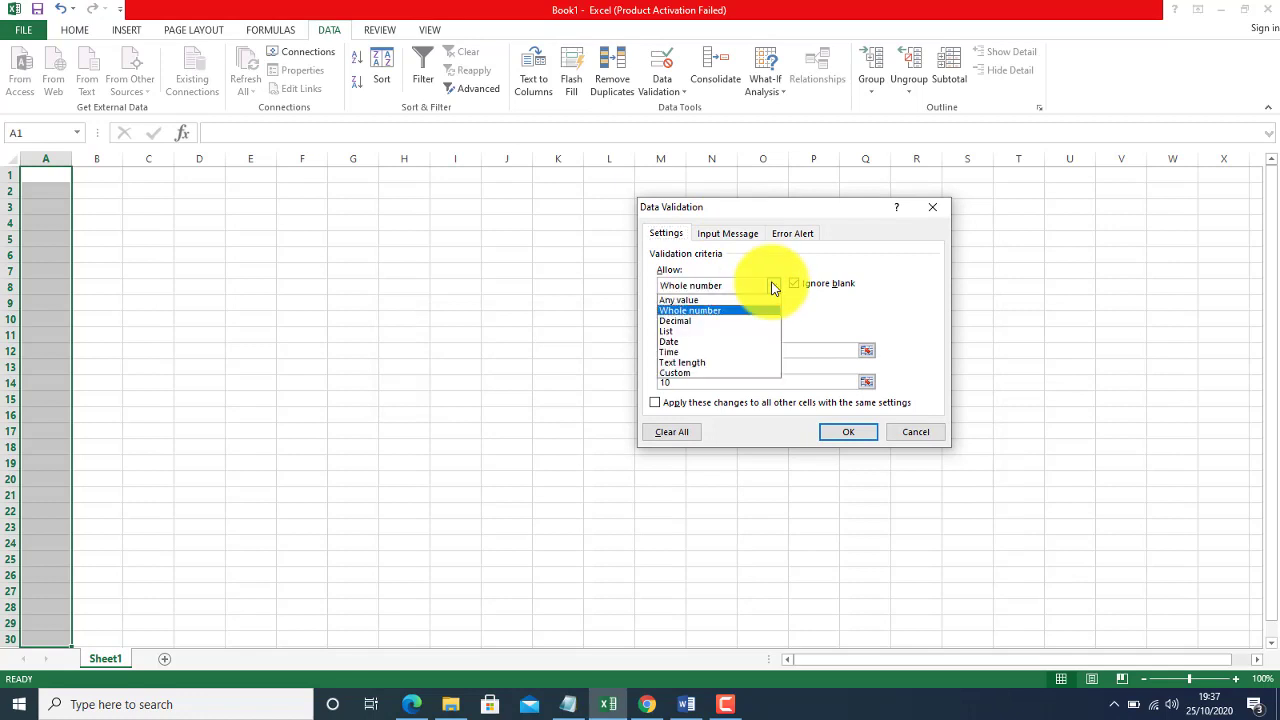
click(700, 310)
click(686, 352)
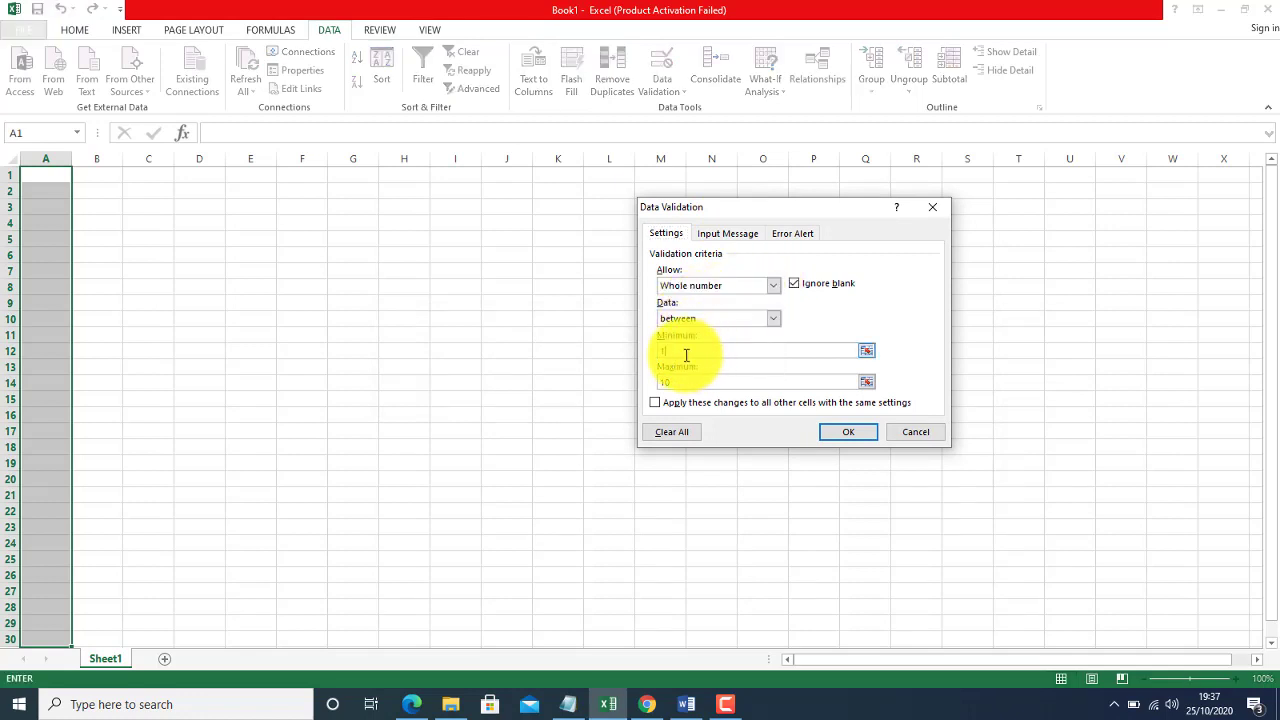
click(682, 381)
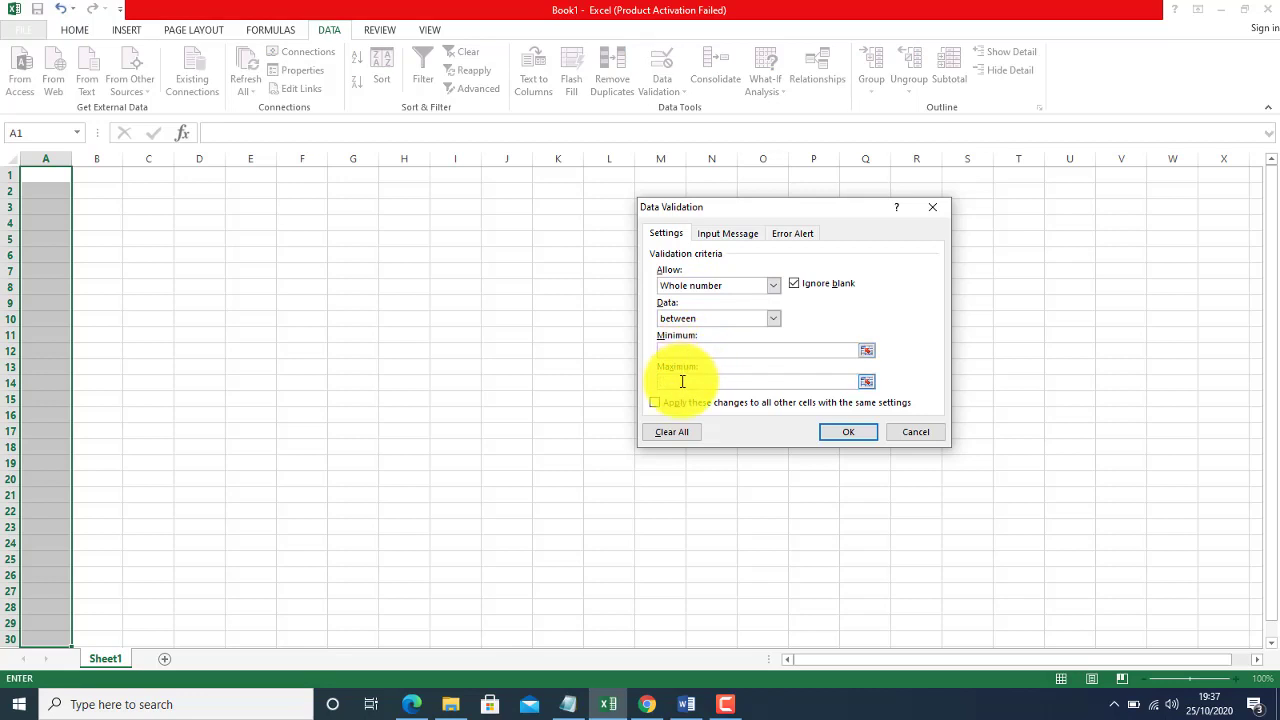
click(682, 350)
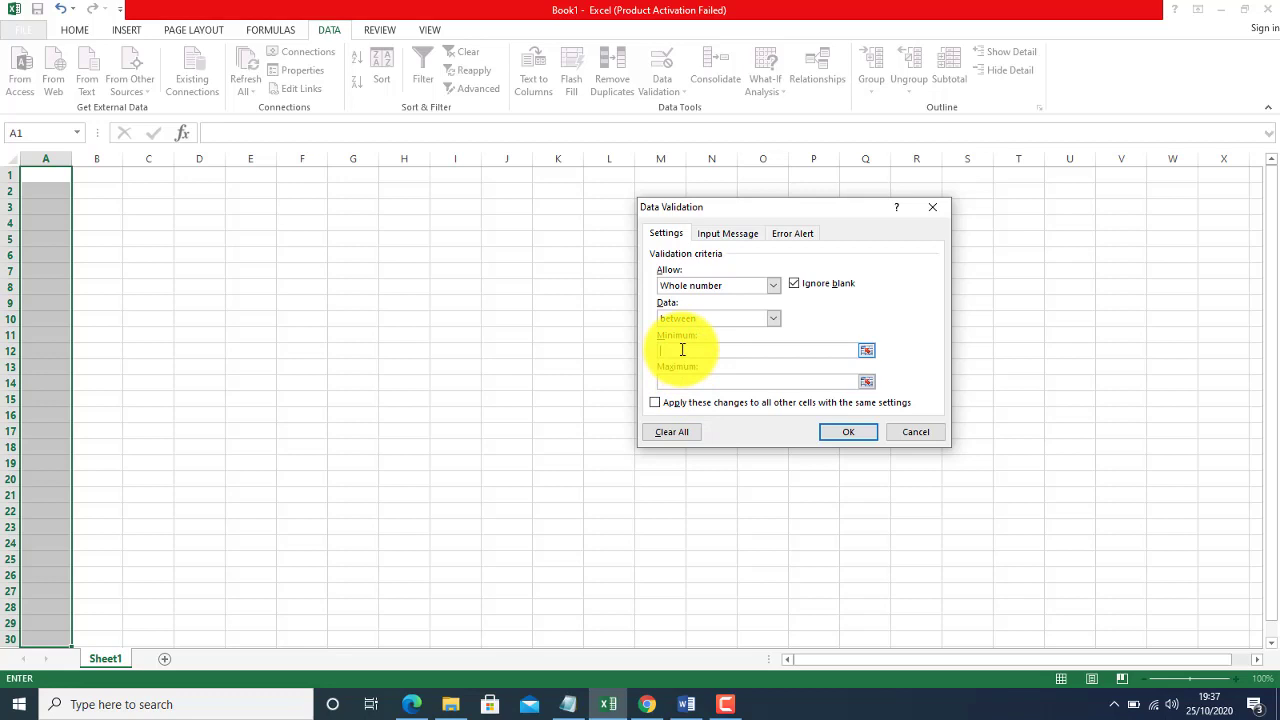
text(100)
click(682, 386)
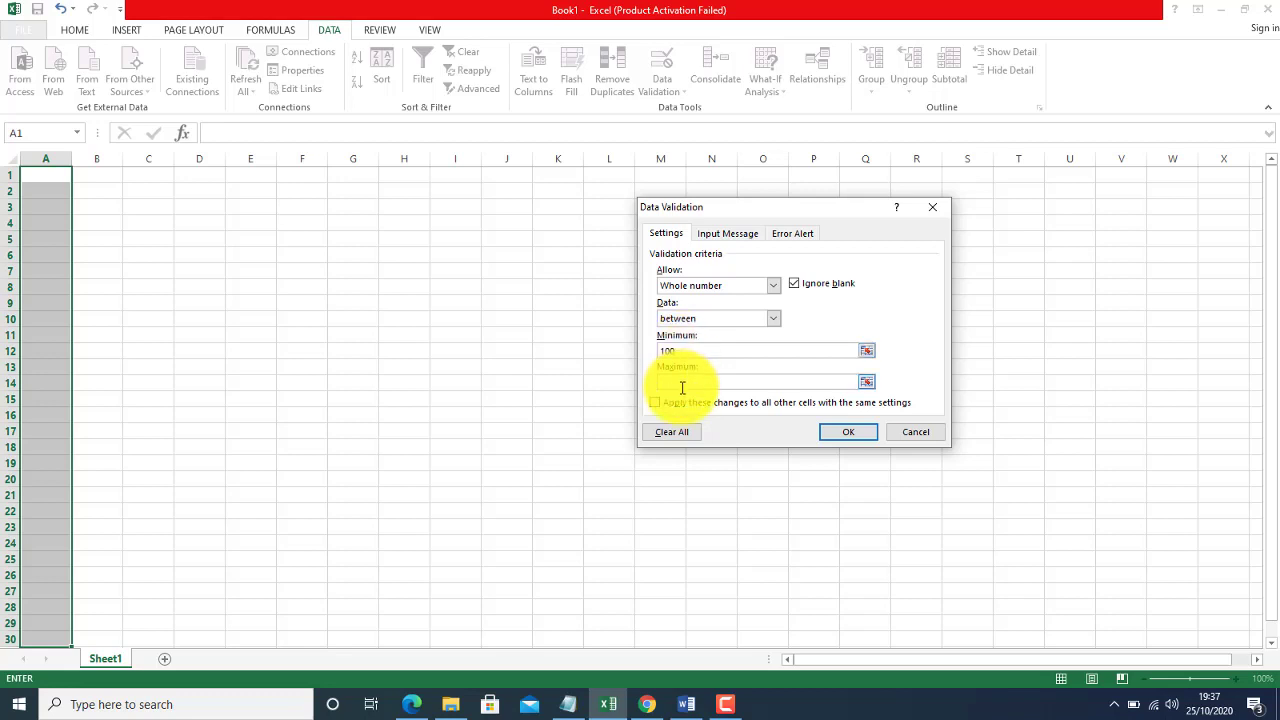
text(999)
Add the input message "kindly 3-digits data" to the validation rule, leaving its title empty.
click(721, 236)
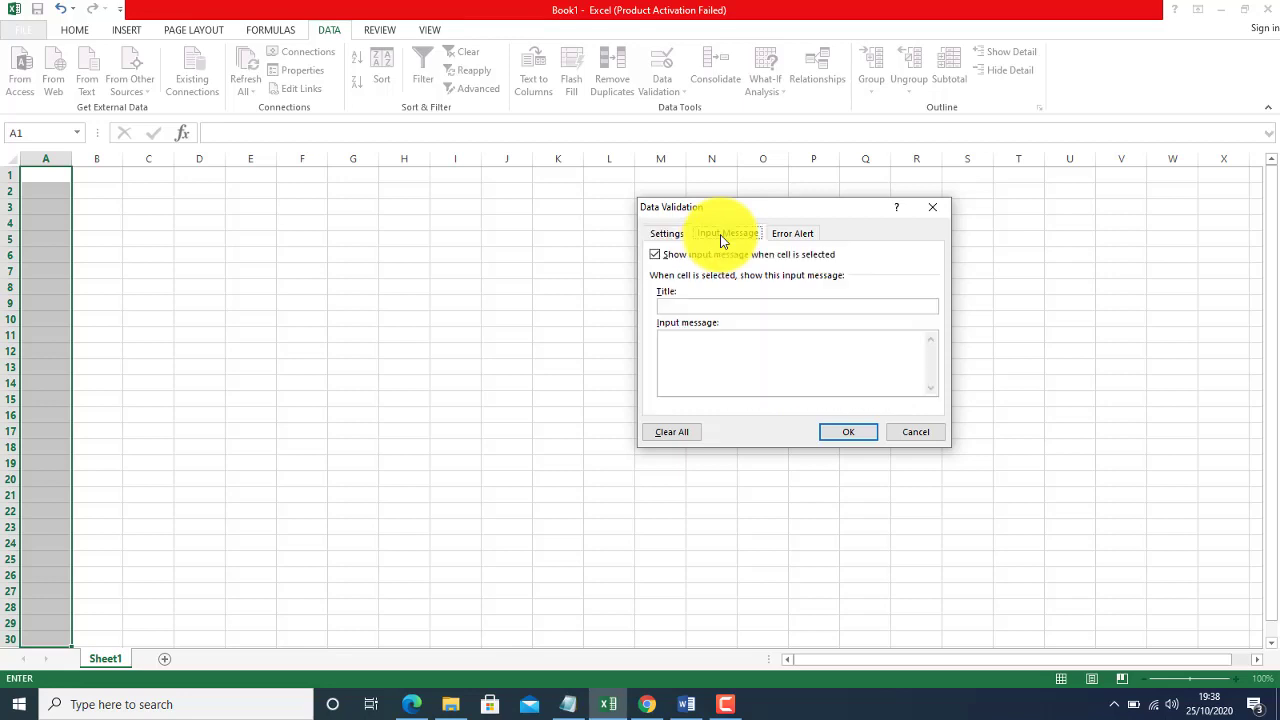
click(688, 350)
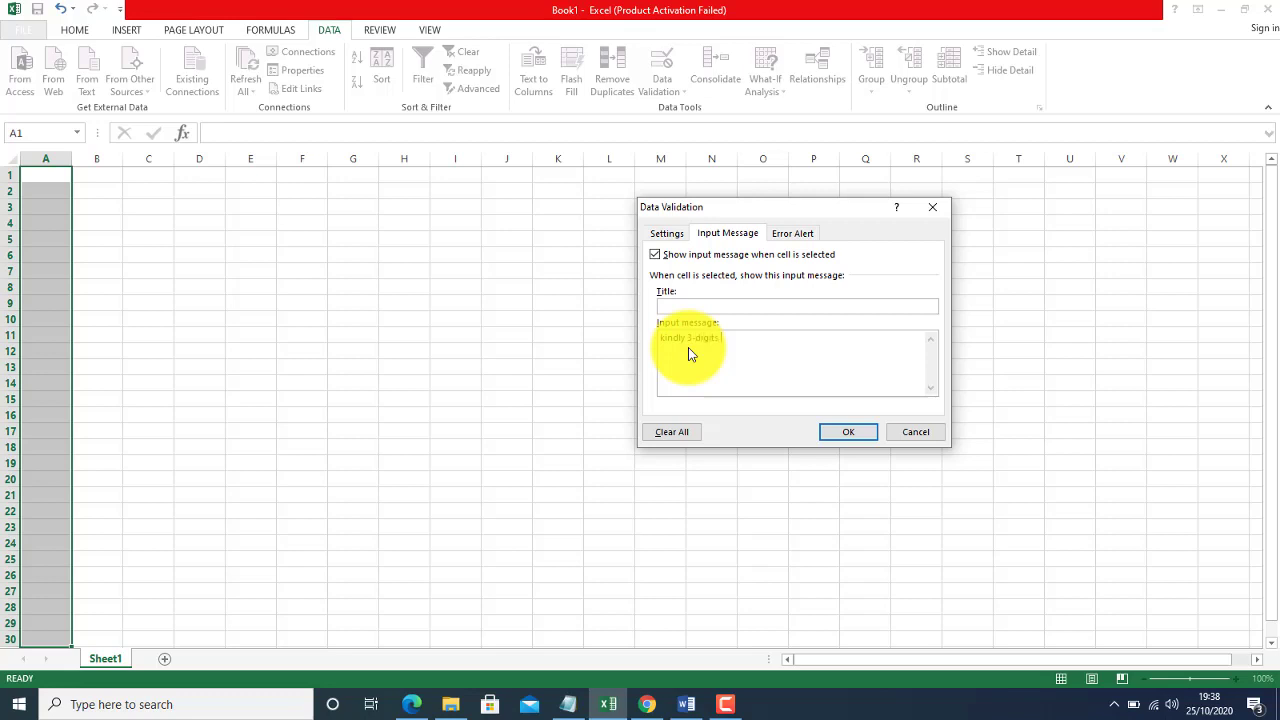
text(data)
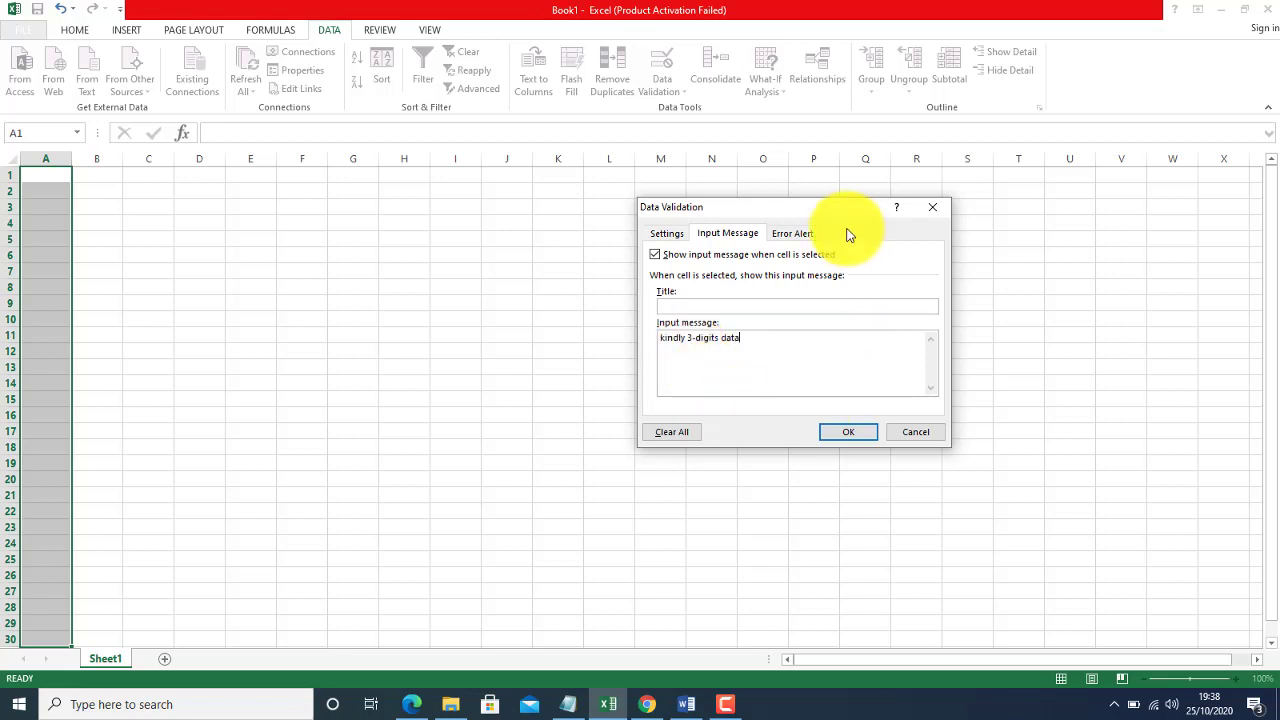
Set the error alert style to Warning and apply the validation rule.
click(799, 234)
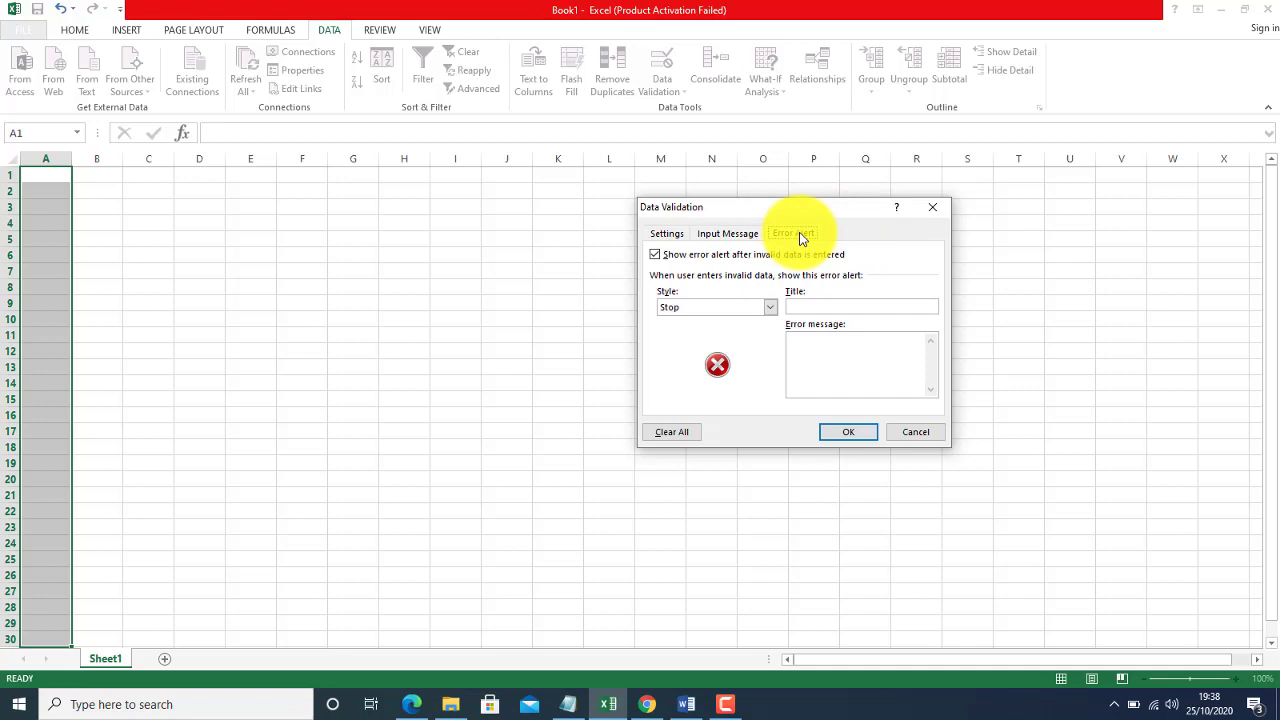
click(772, 309)
click(734, 333)
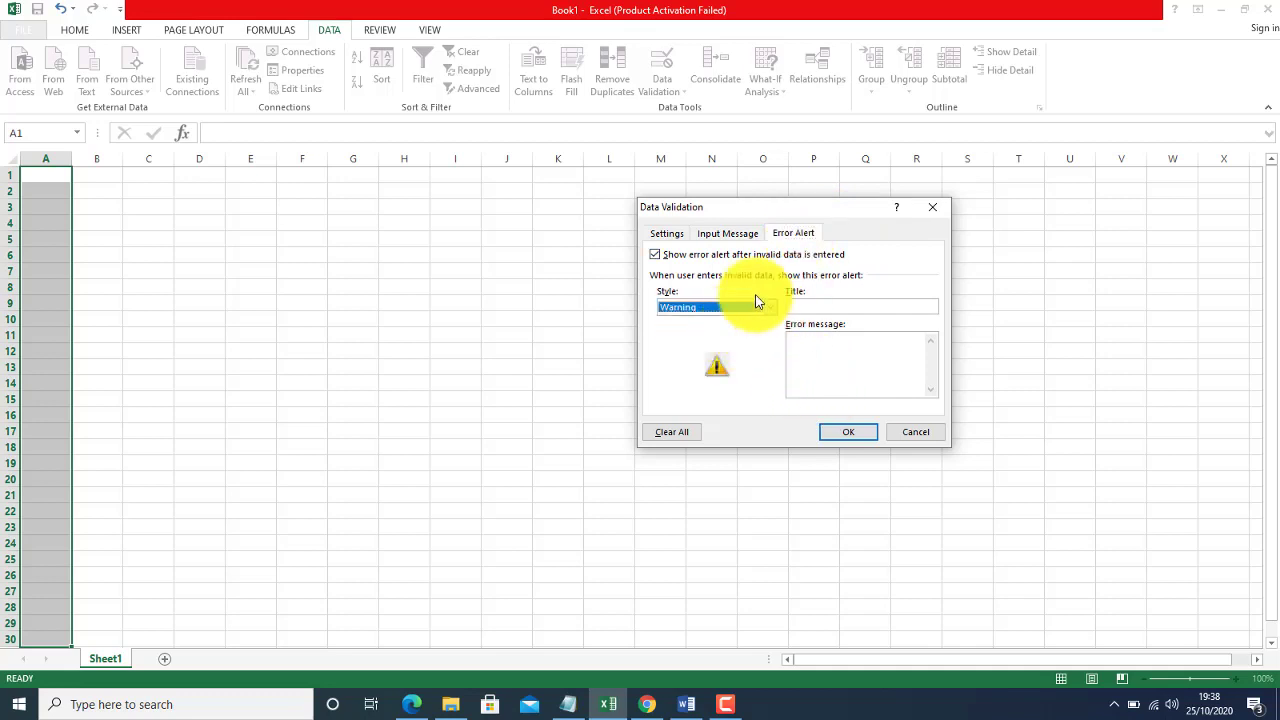
click(770, 307)
click(740, 332)
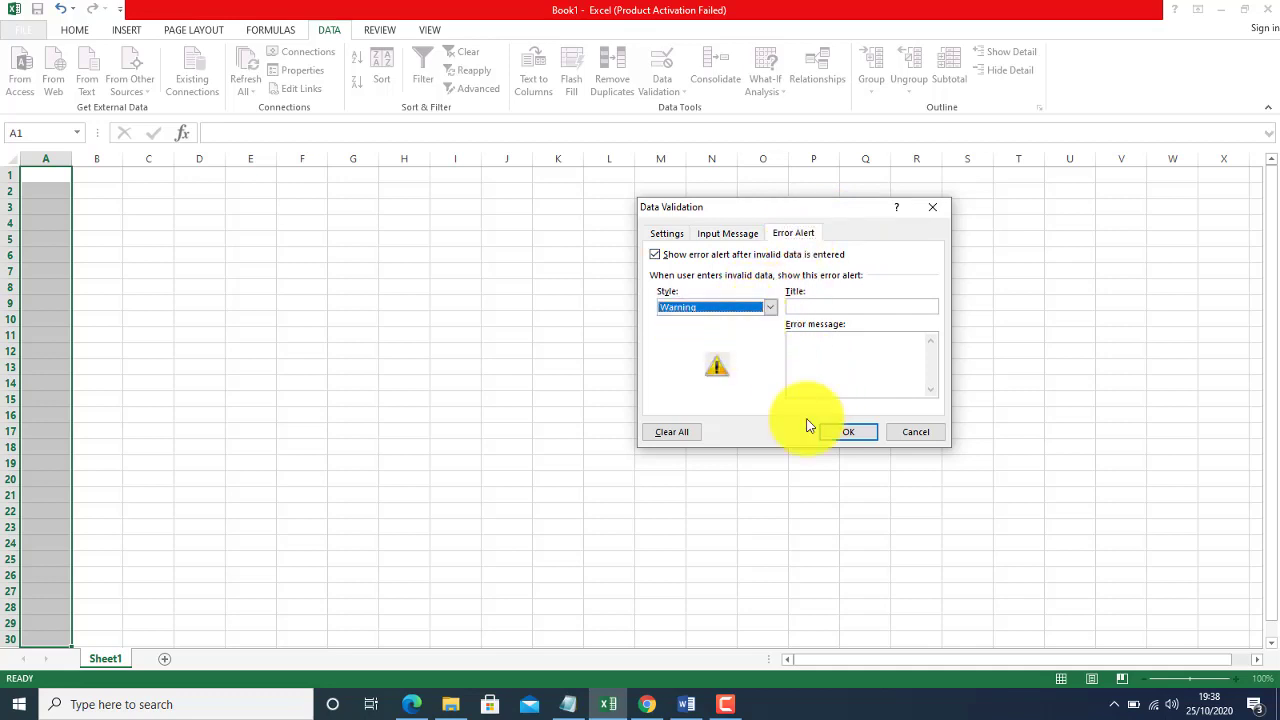
click(845, 436)
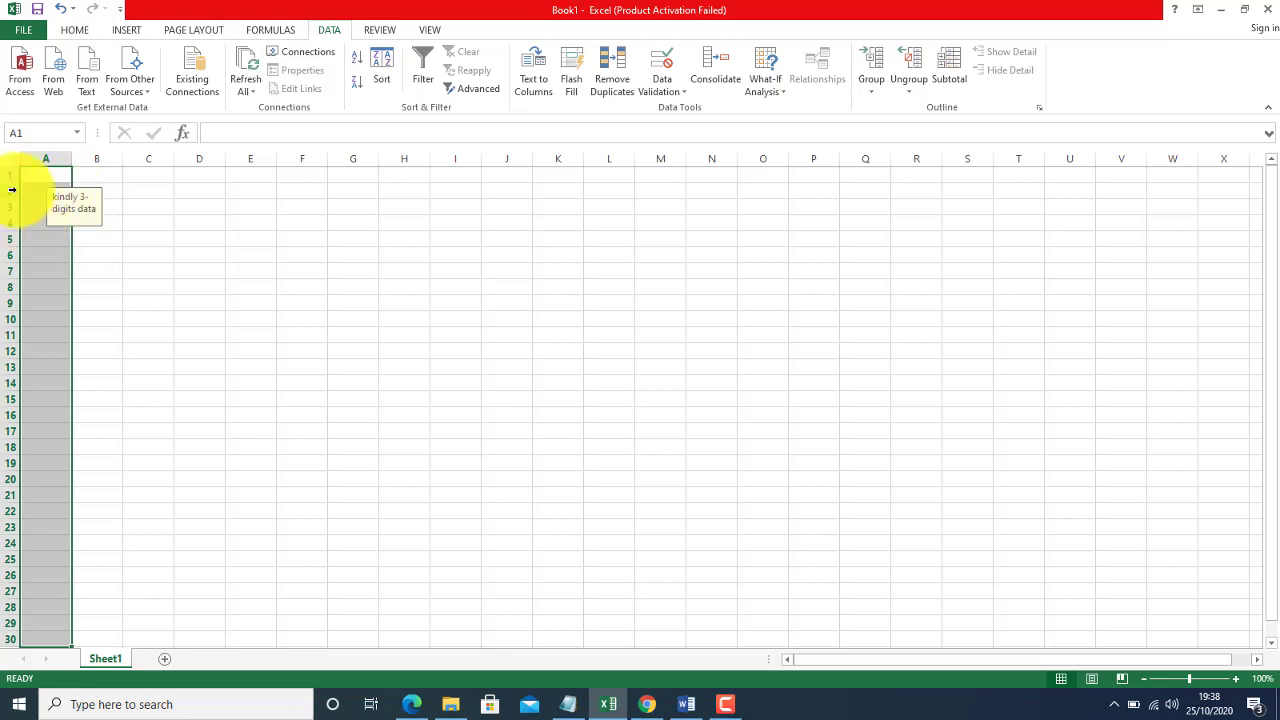
Test the validation rule by entering 23 in cell A1, and cancel the entry.
click(45, 175)
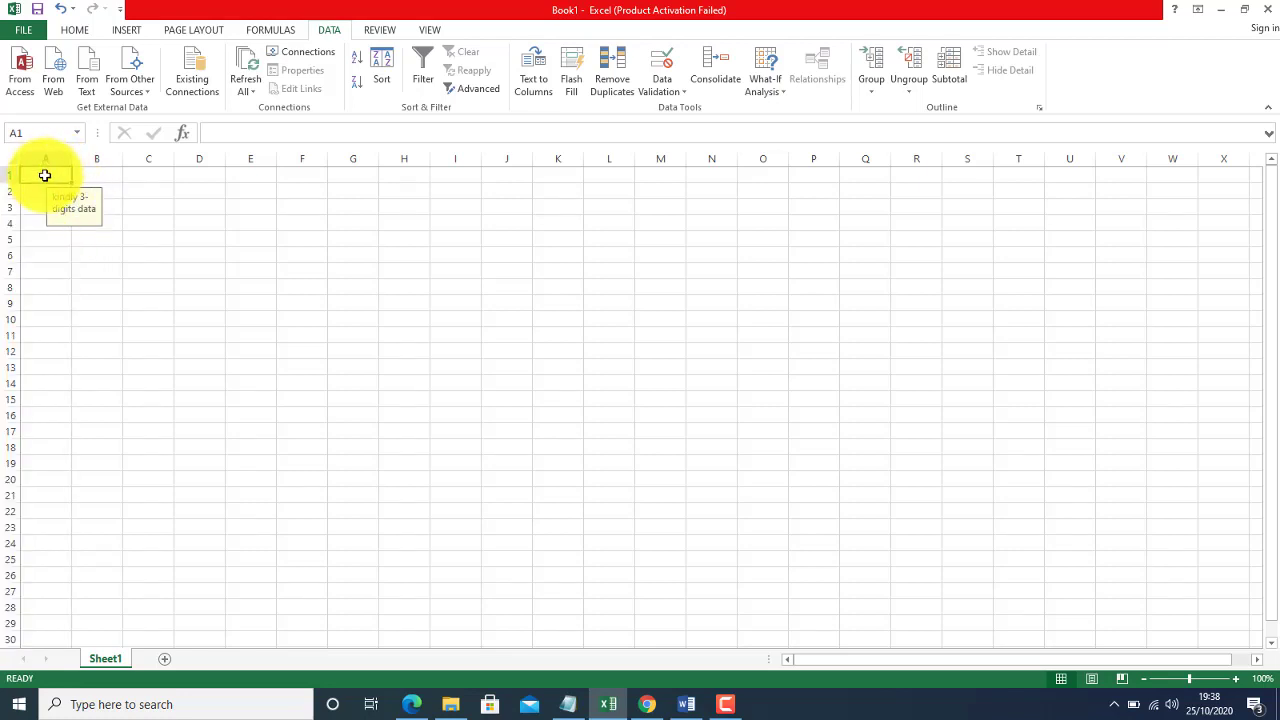
text(23)
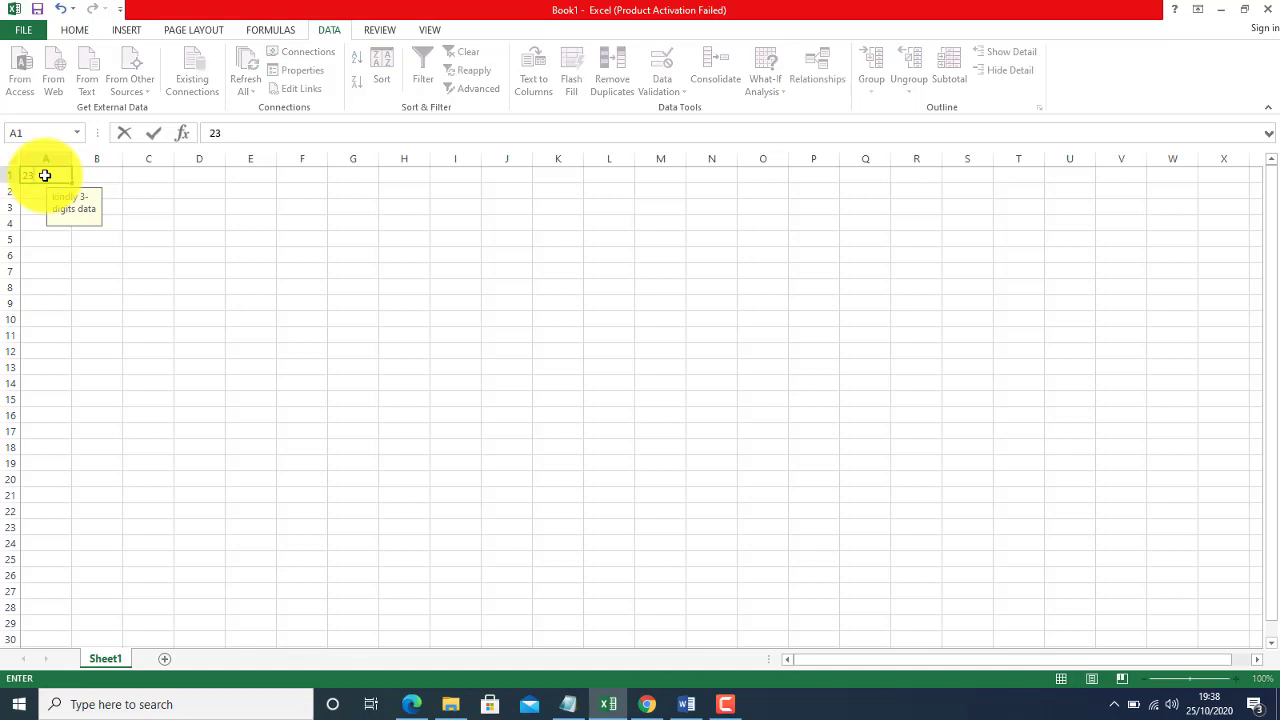
key(Return)
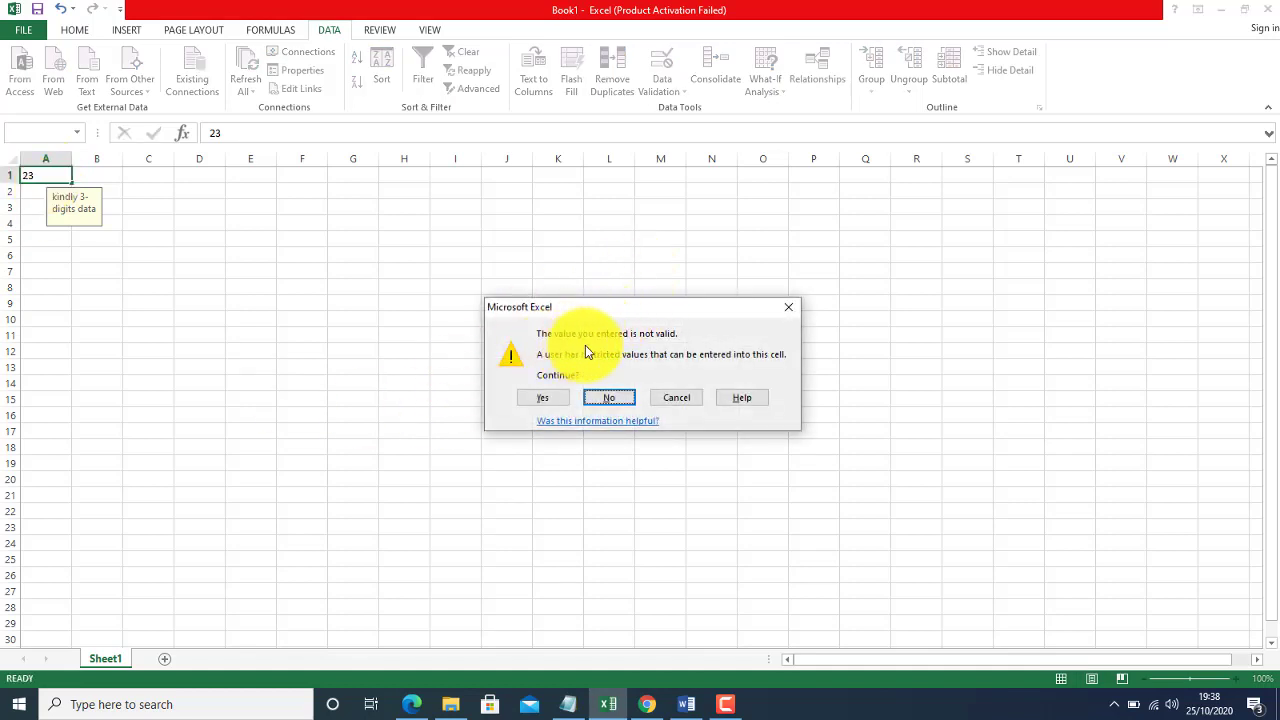
click(787, 308)
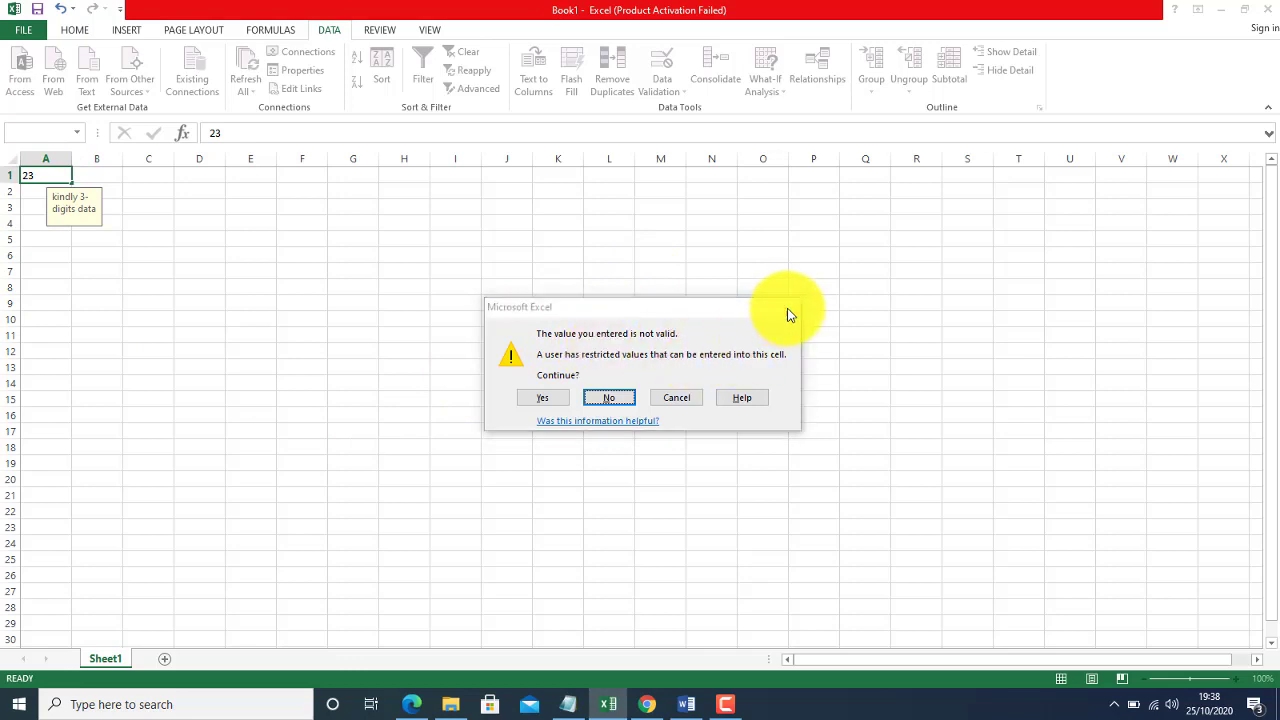
click(40, 272)
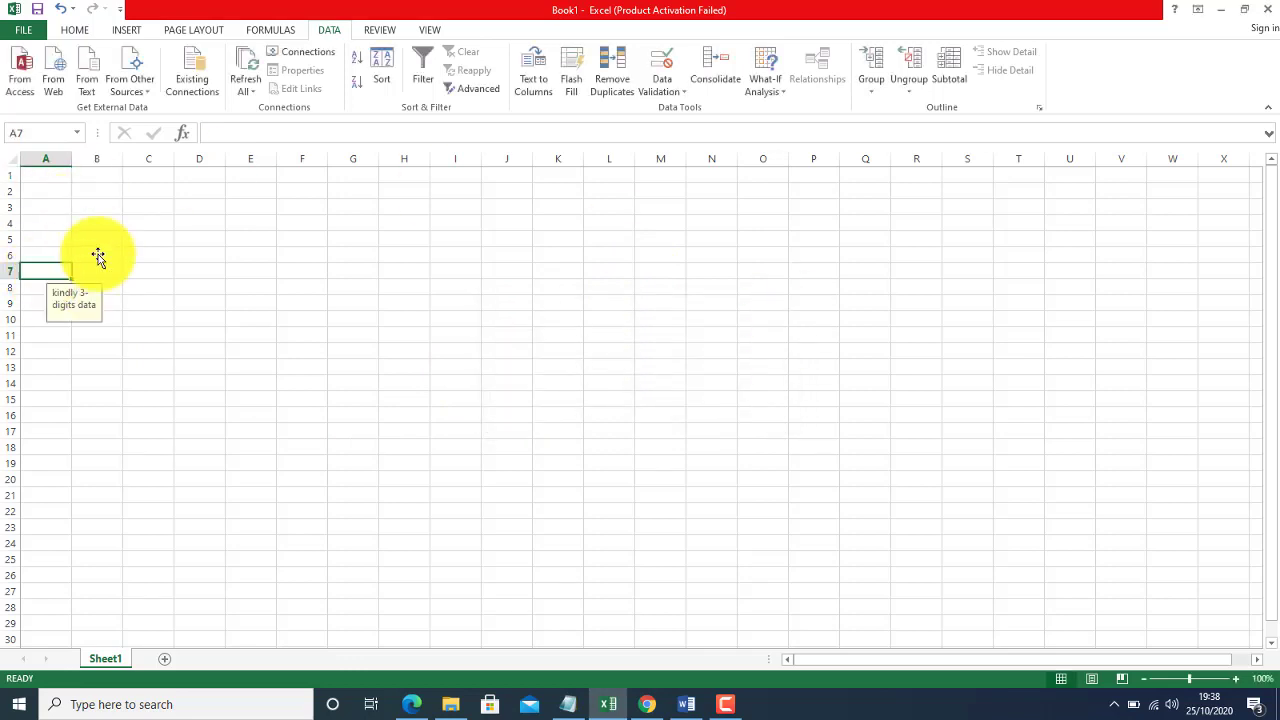
Enter 101 in cell A1 and 998 in cell A2.
click(40, 176)
text(101)
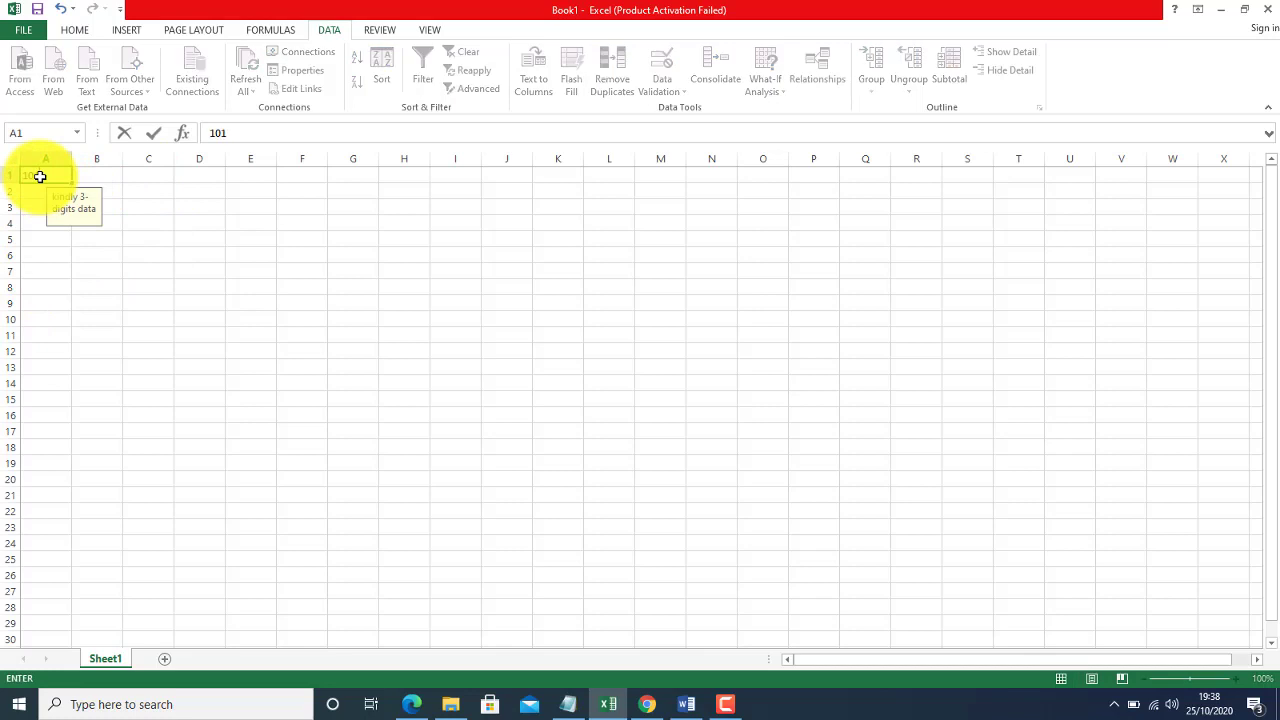
key(Return)
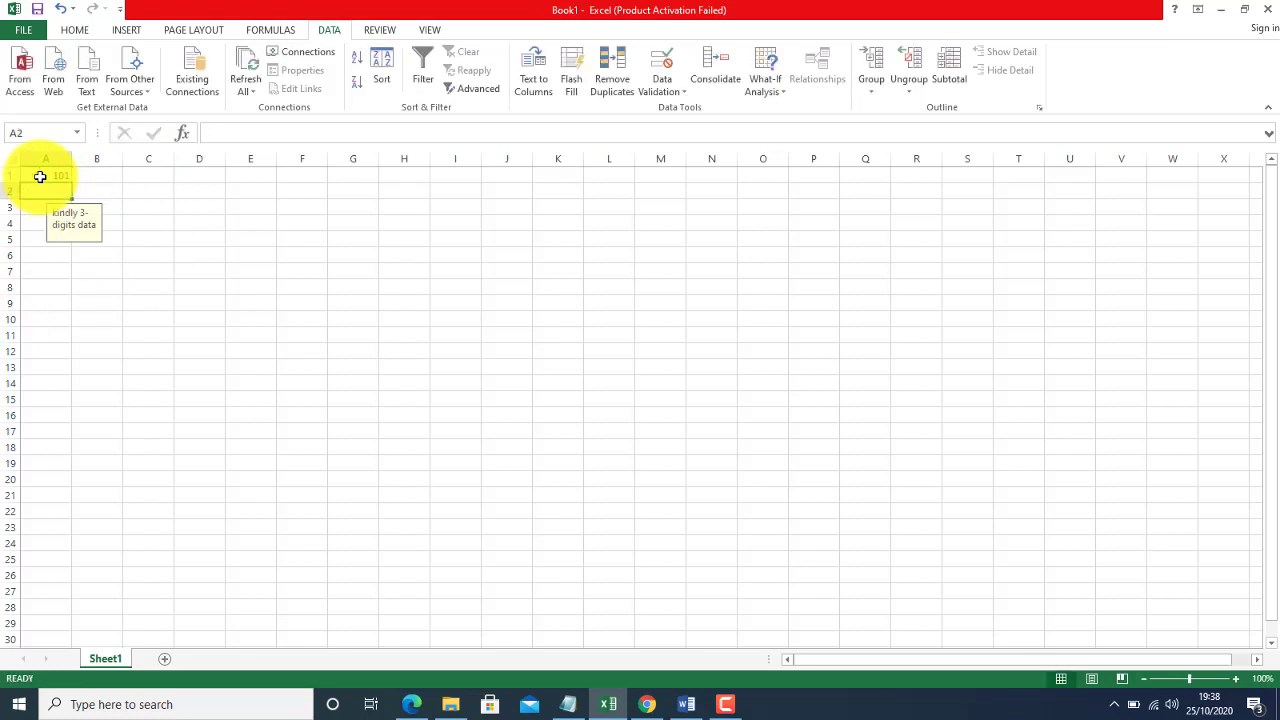
text(998)
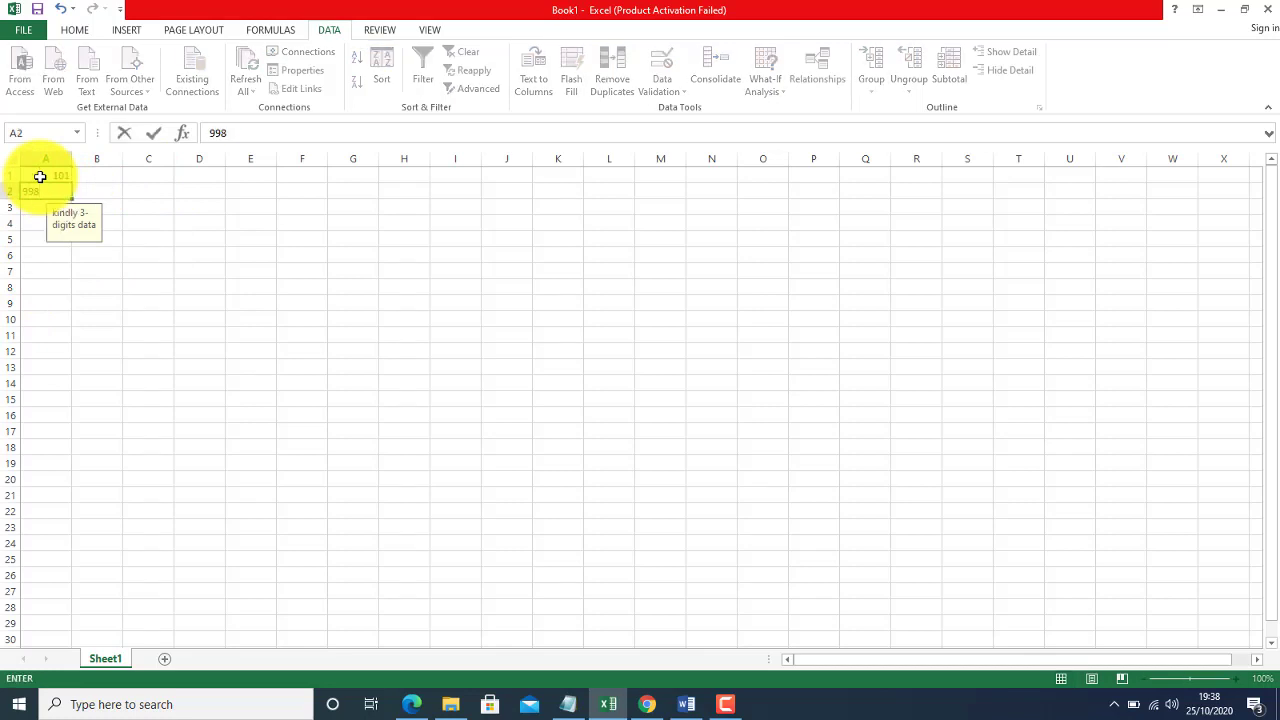
key(Return)
Test the upper limit by entering 1000 in cell A3, and cancel the entry.
text(1000)
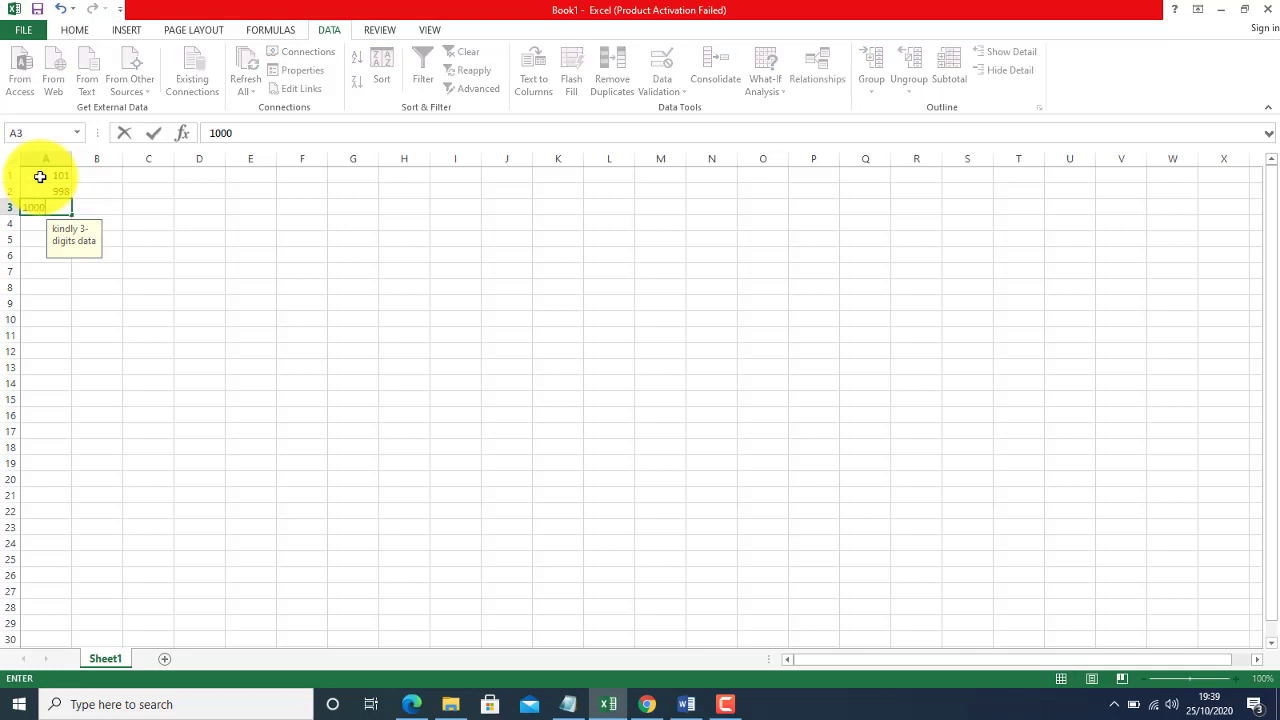
key(Return)
key(Left)
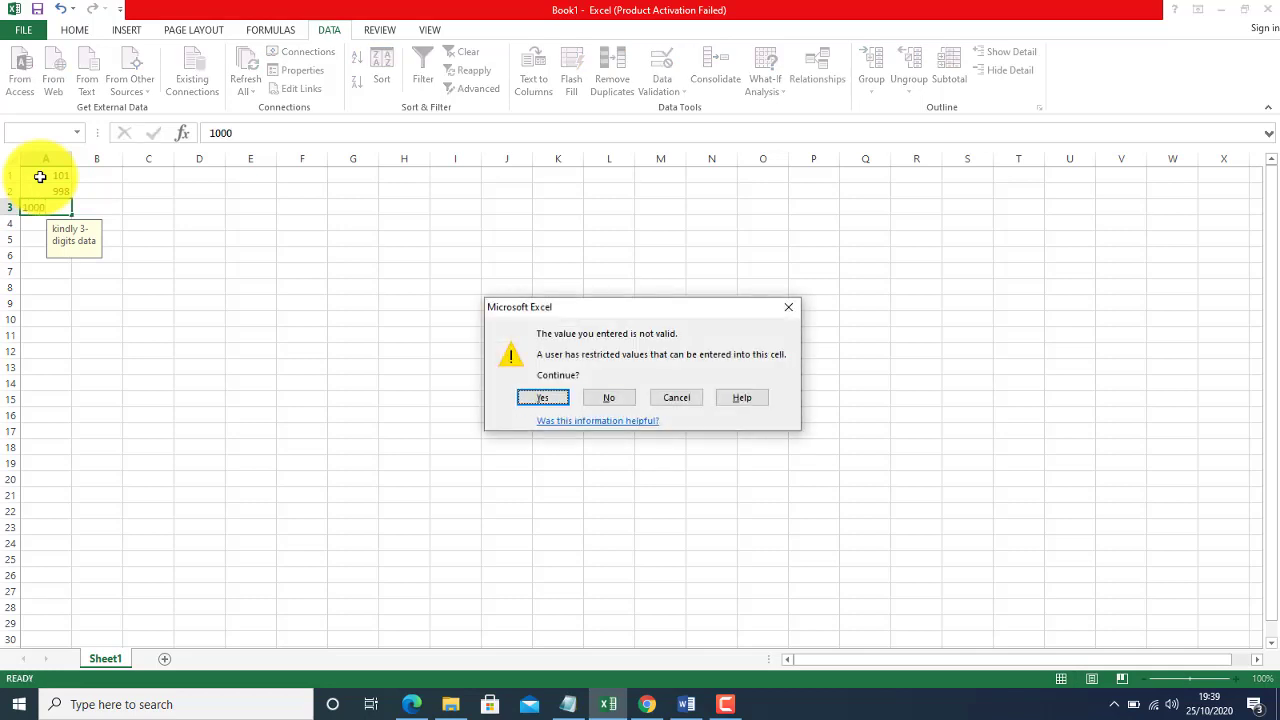
key(Escape)
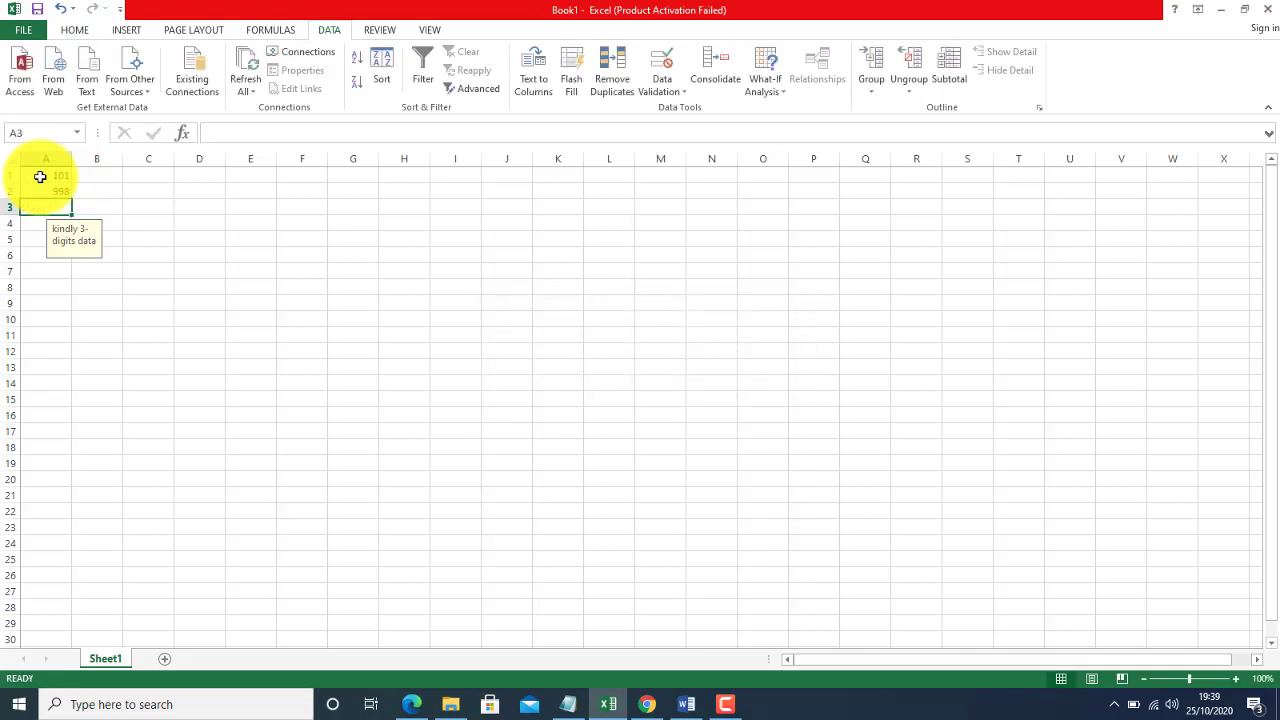
Test the lower limit by entering 99 in cell A3, and cancel the entry.
text(99)
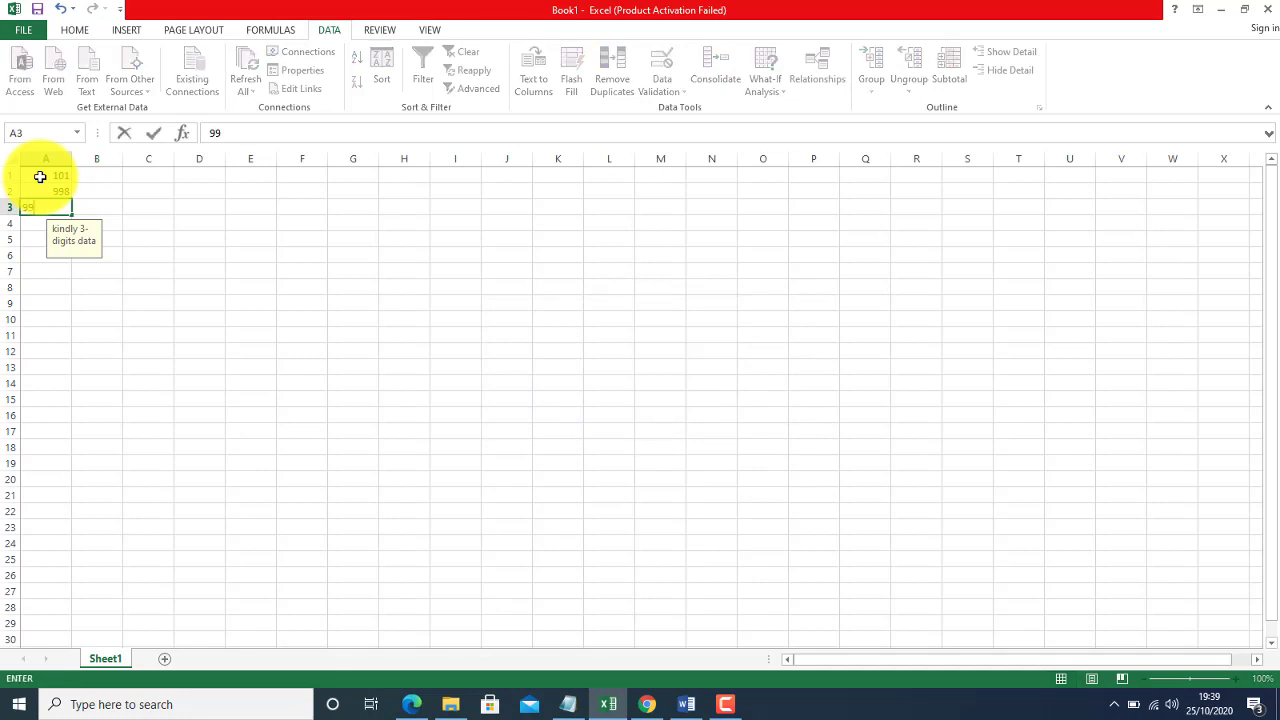
key(Return)
key(Return)
key(Return)
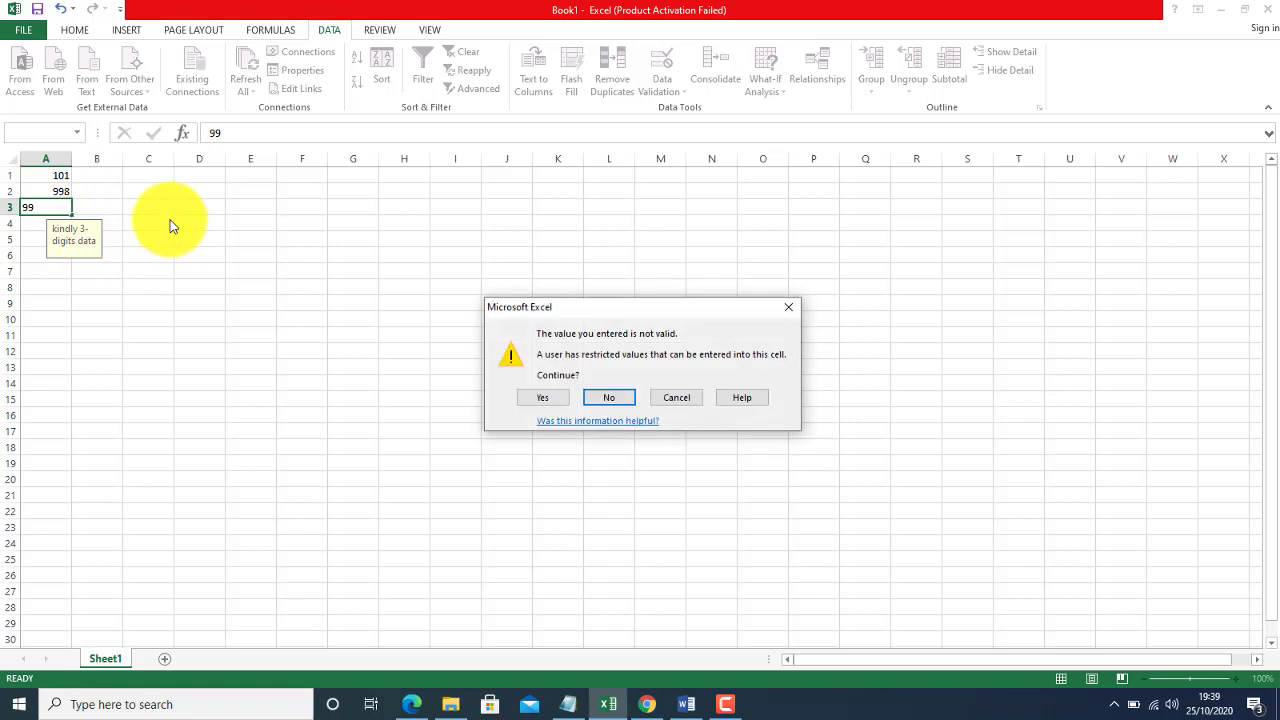
key(Escape)
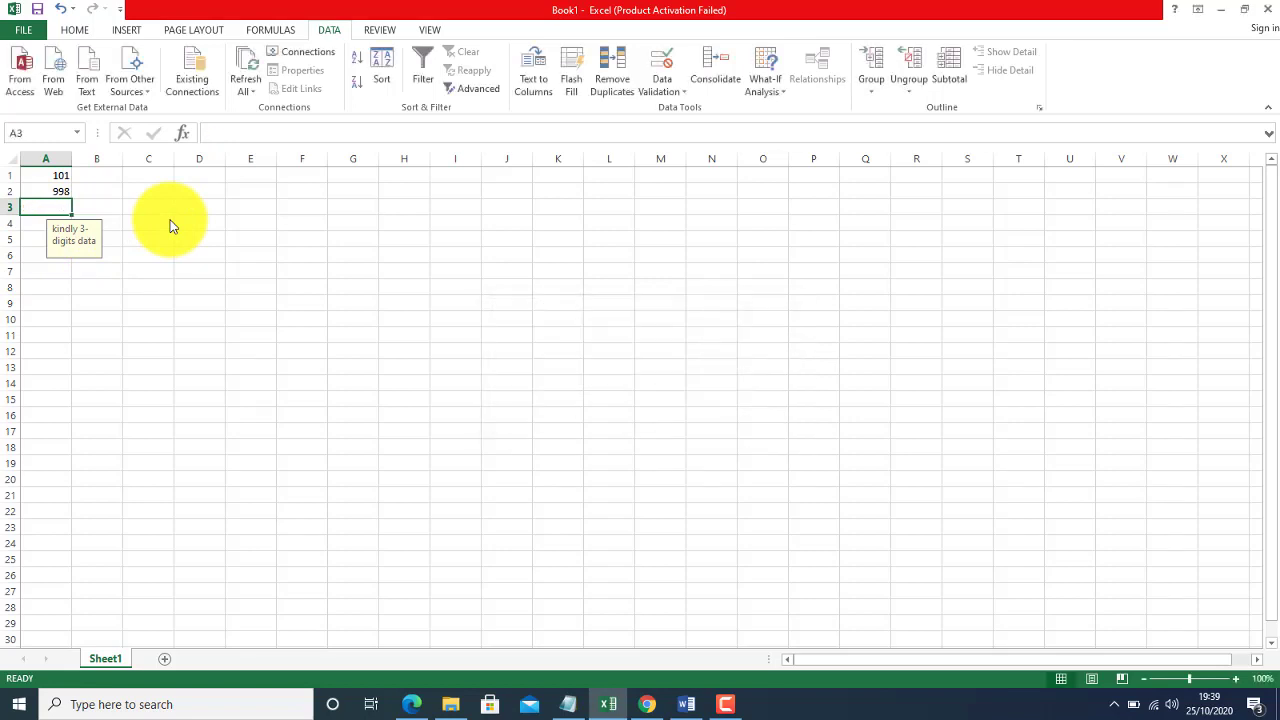
click(131, 219)
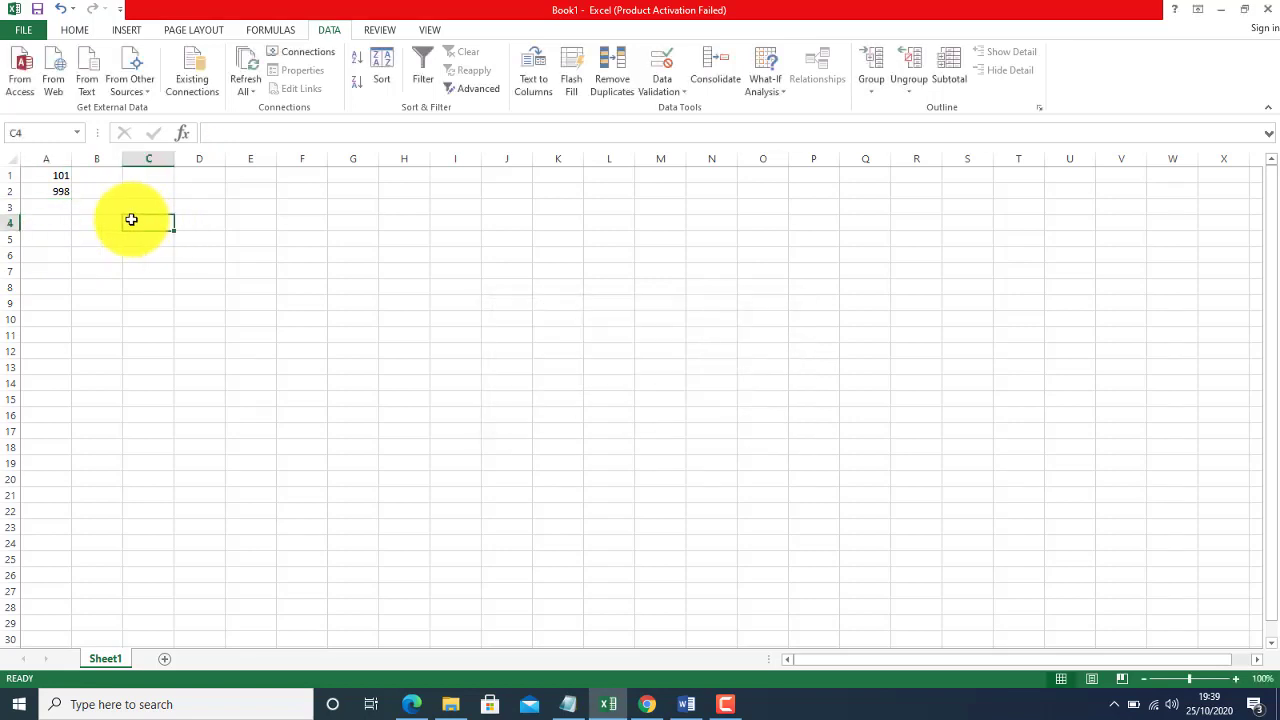
Add a second worksheet to the workbook and return to Sheet1.
click(164, 658)
click(105, 658)
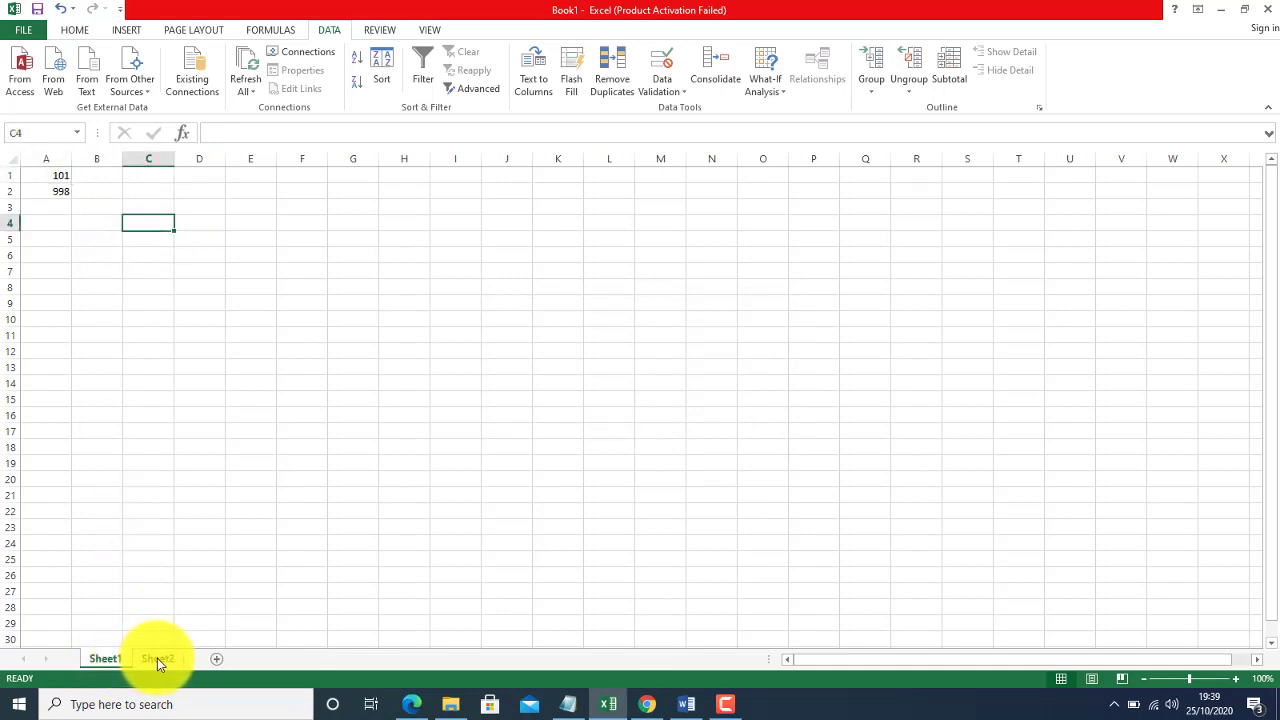
click(157, 658)
click(116, 658)
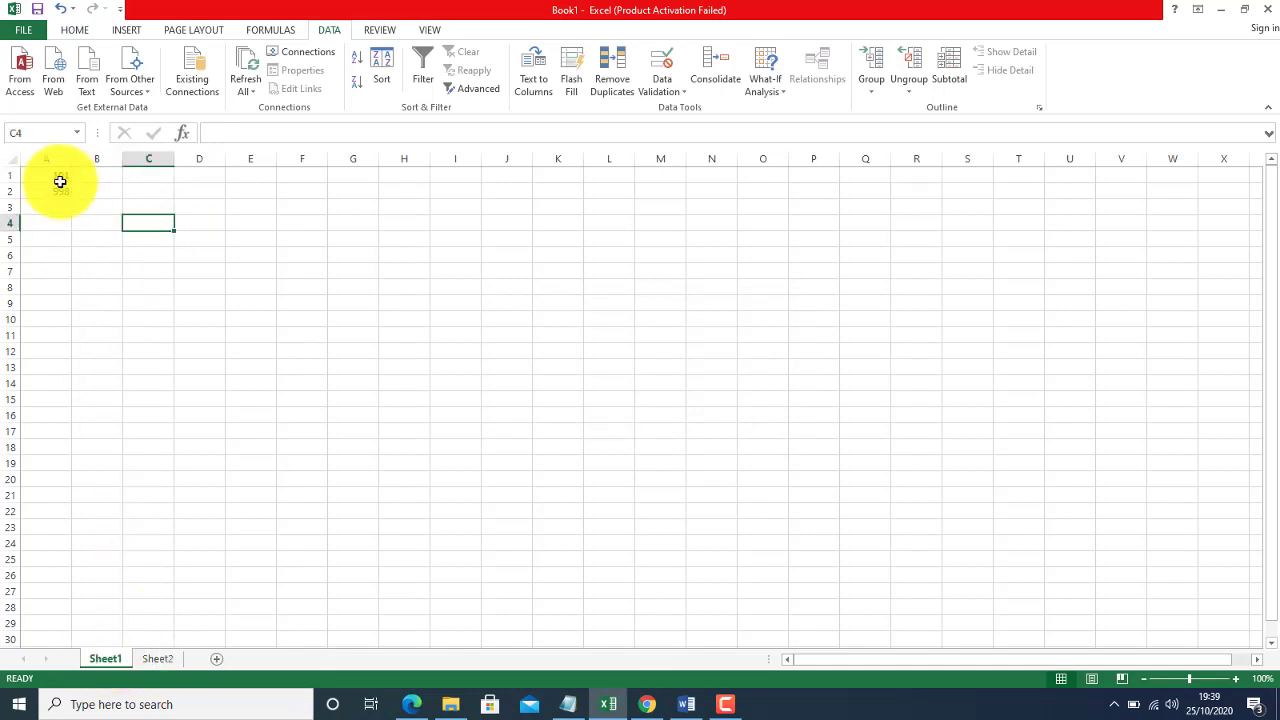
Try to remove the validation from cells A1:A30 using Clear Validation Circles.
click(54, 175)
drag(63, 430, 57, 629)
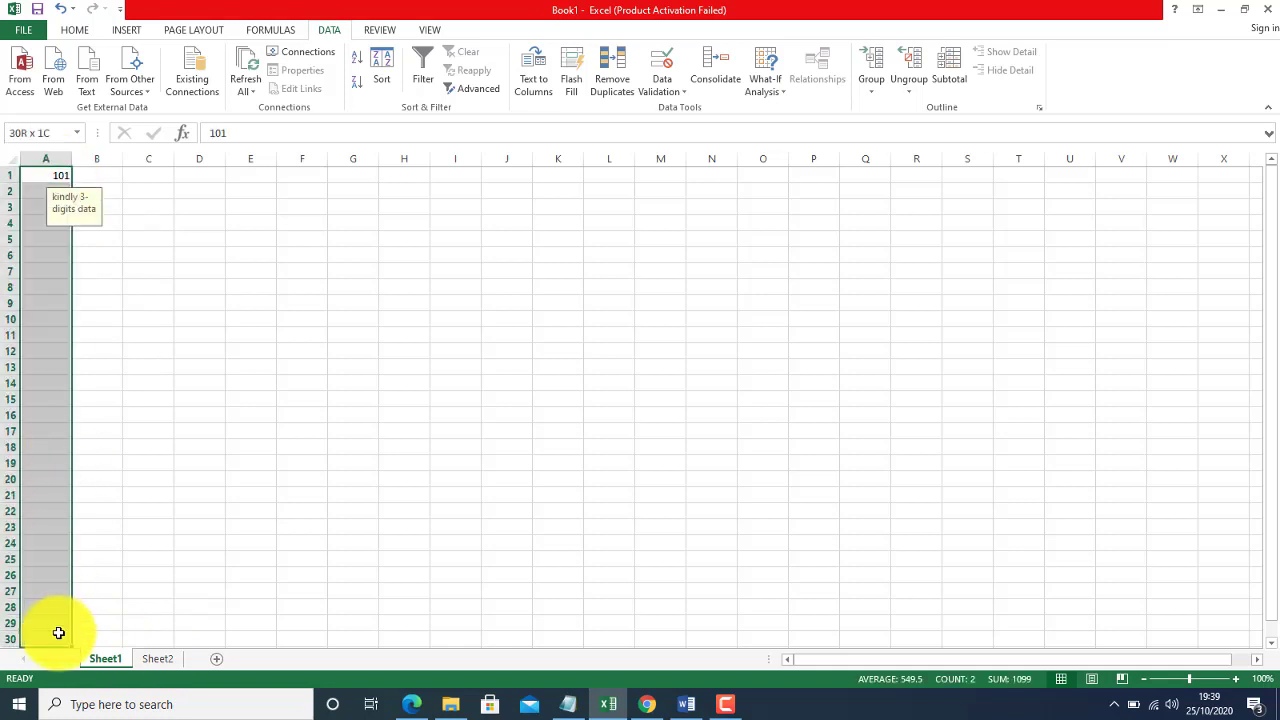
click(662, 91)
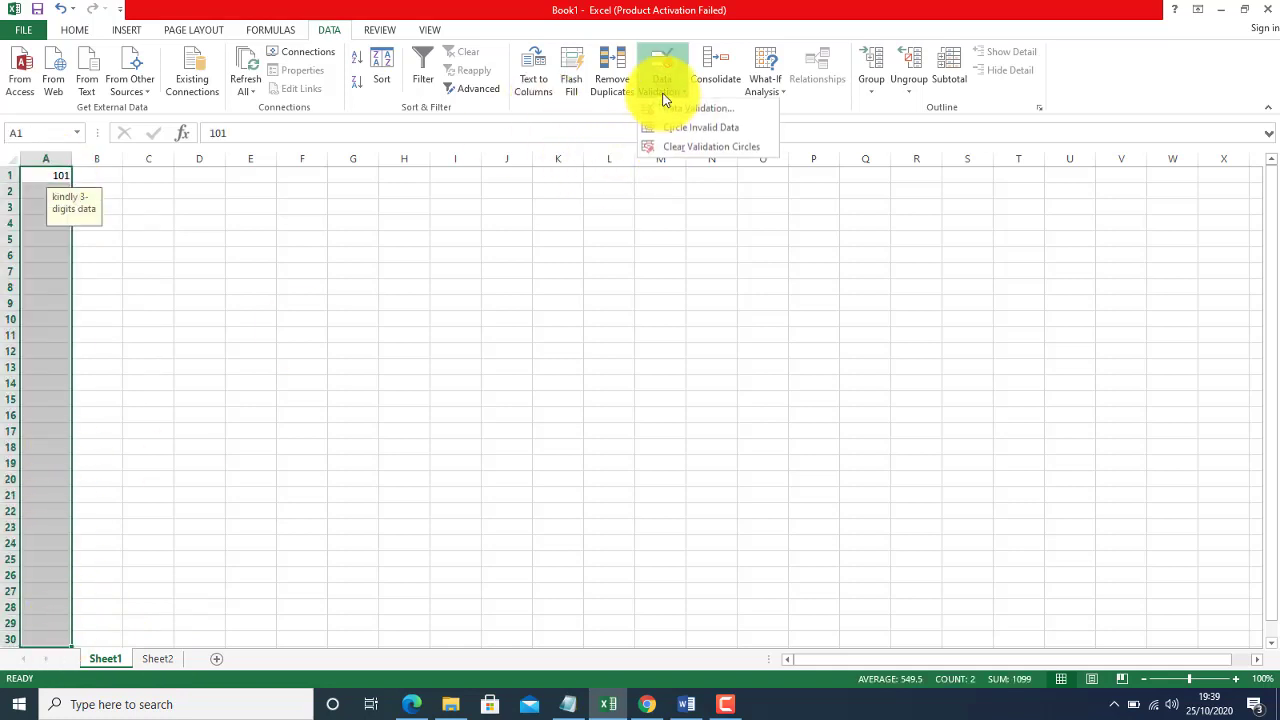
click(686, 152)
click(97, 335)
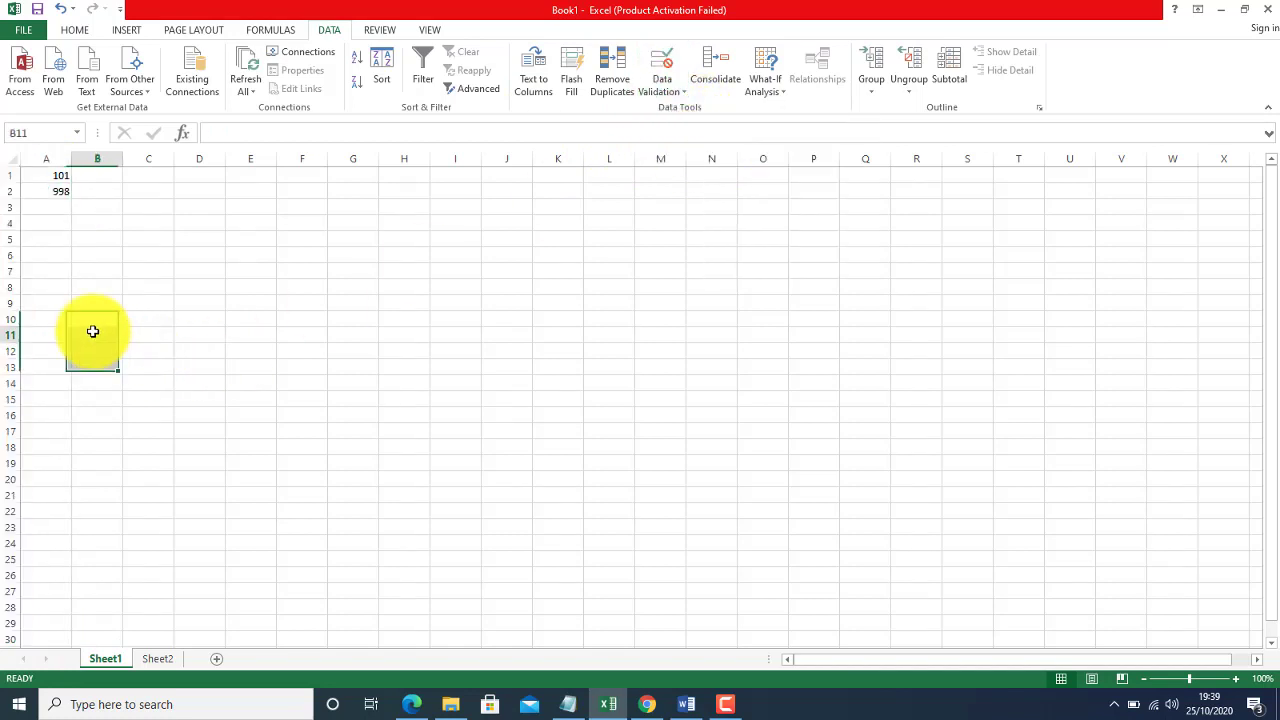
Try Clear Validation Circles again on the longer range A1:A36.
drag(54, 174, 43, 614)
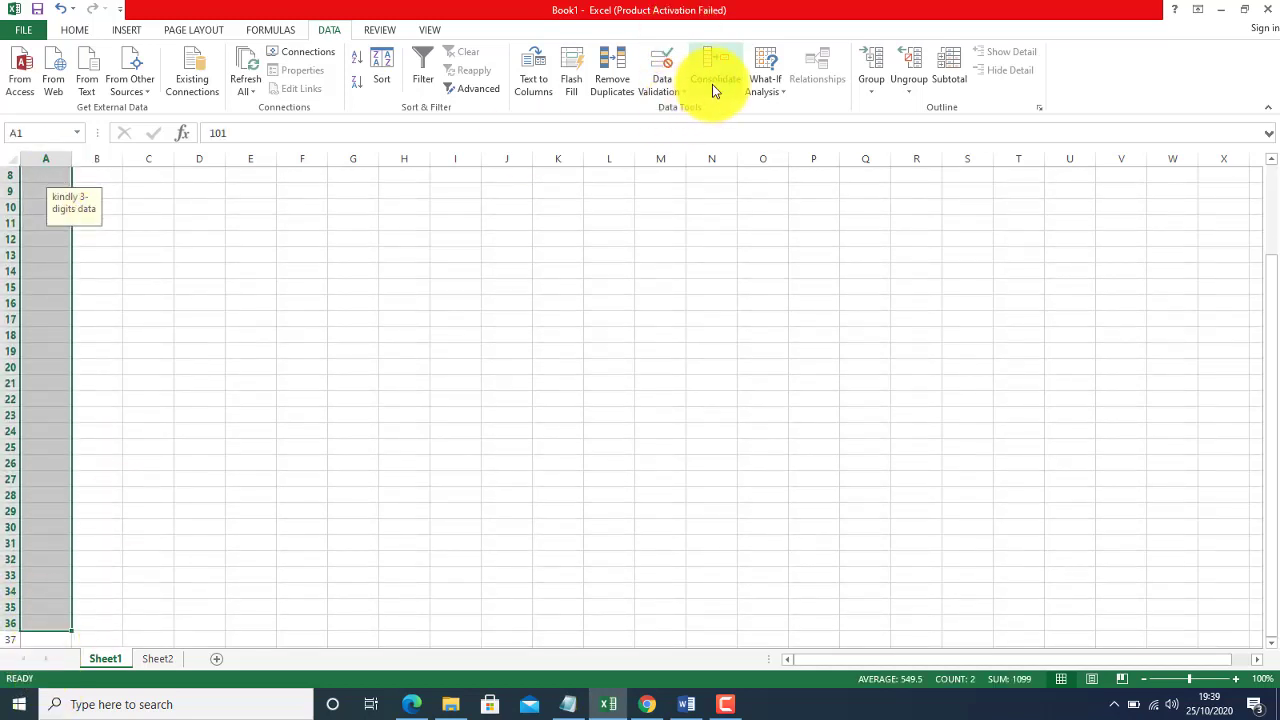
click(671, 92)
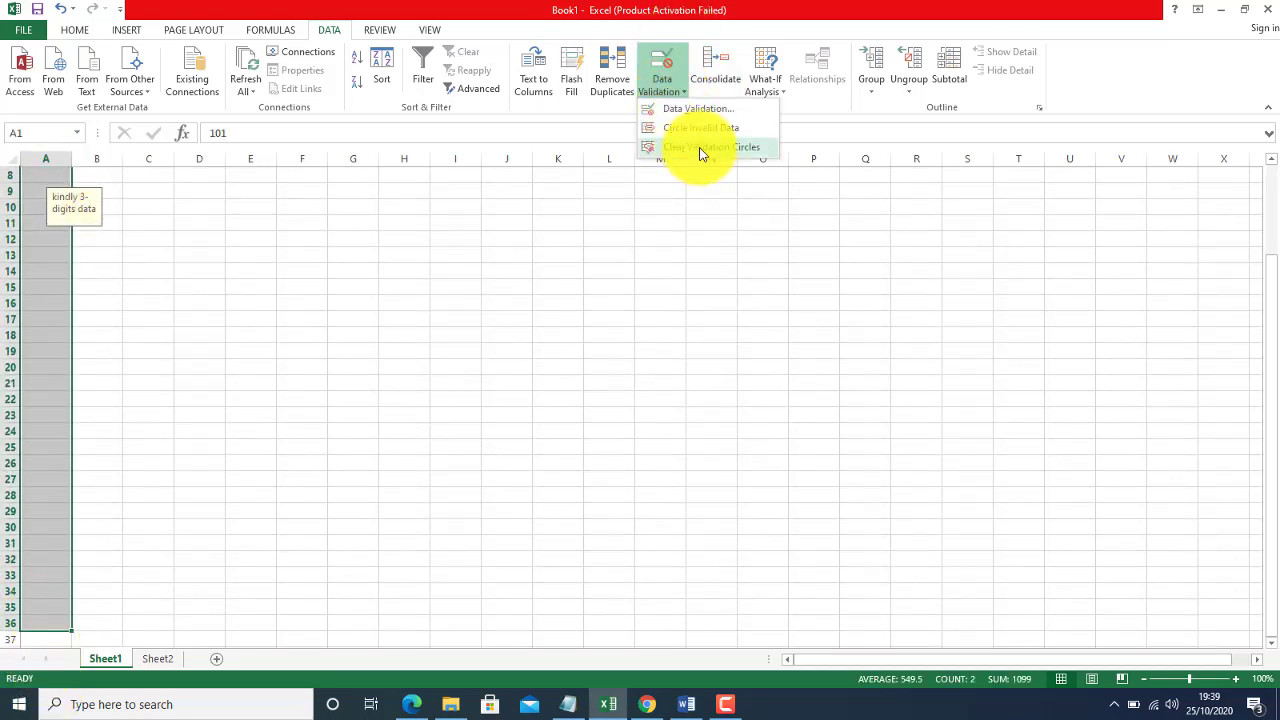
click(700, 148)
click(269, 385)
Test whether column A still has its validation by entering `88 in cell A10, and cancel the entry.
click(44, 214)
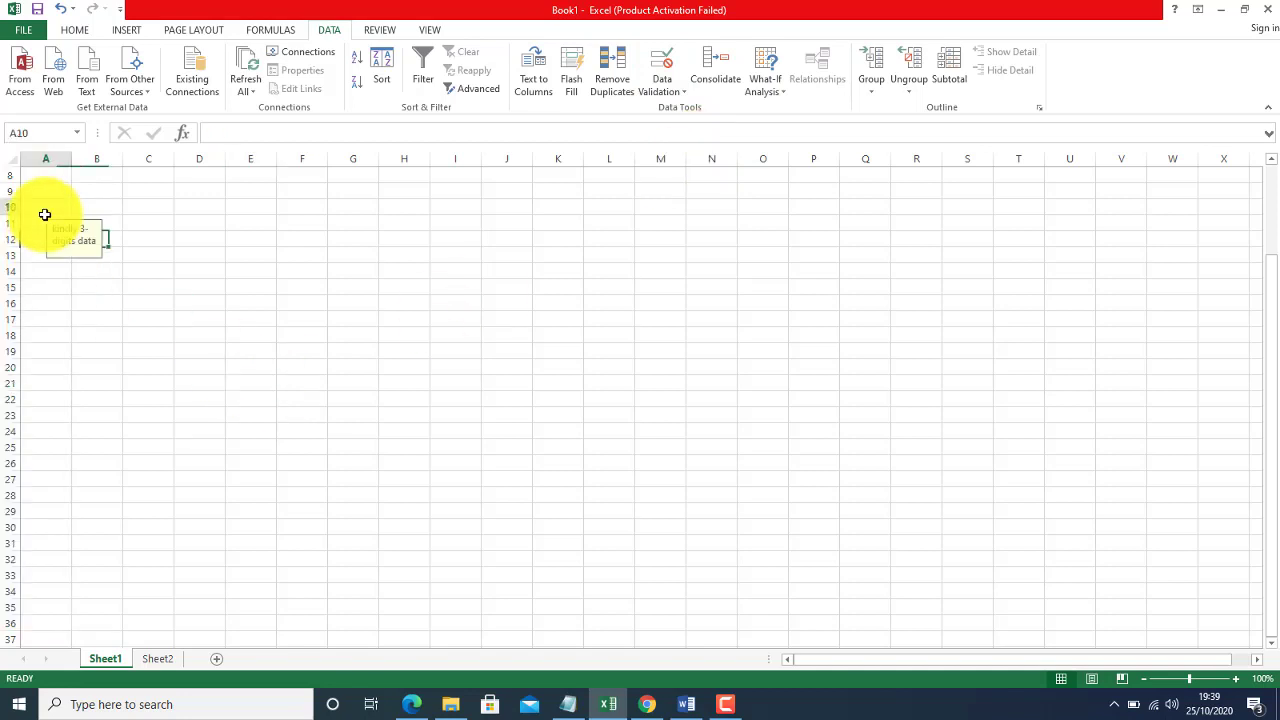
text(88)
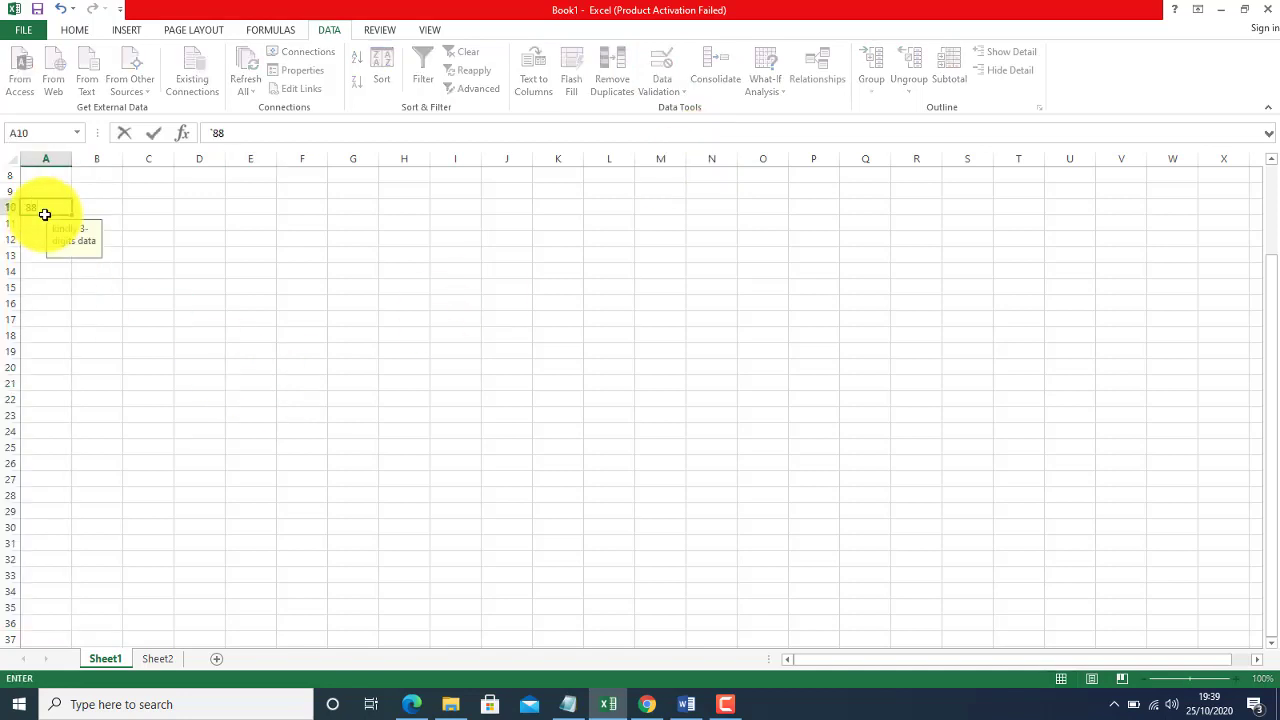
key(Return)
key(Return)
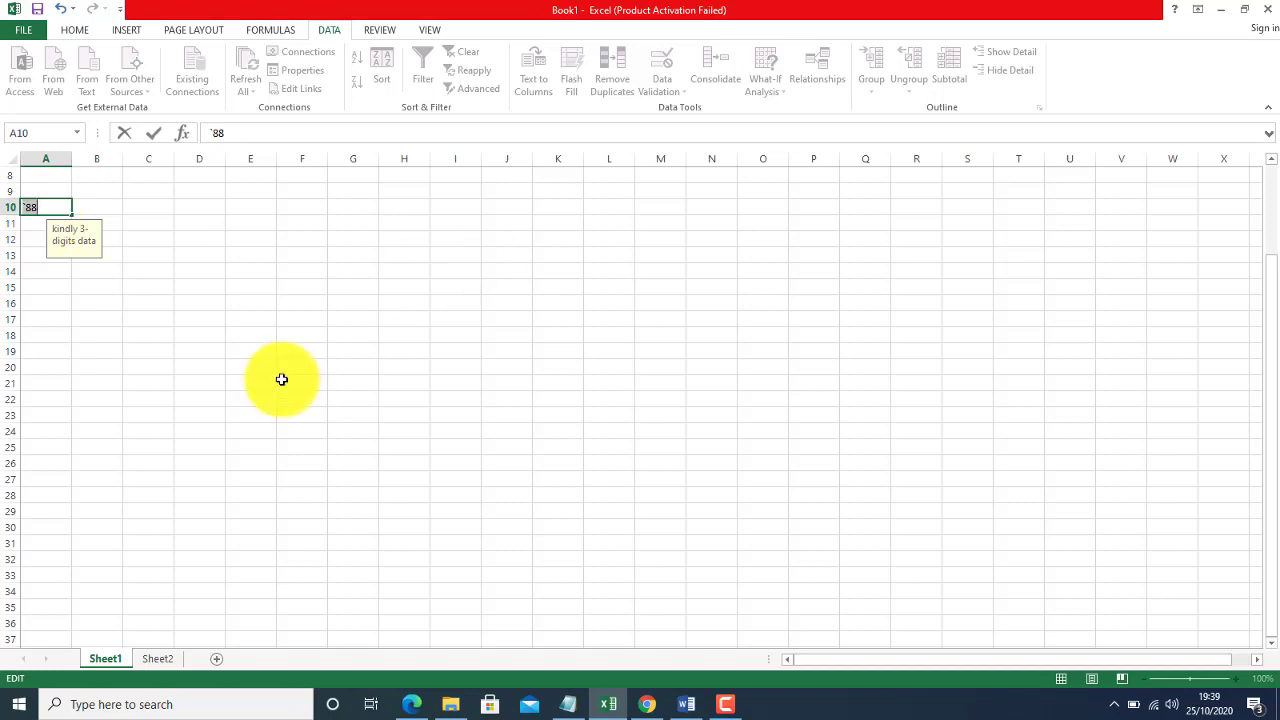
key(Return)
key(Escape)
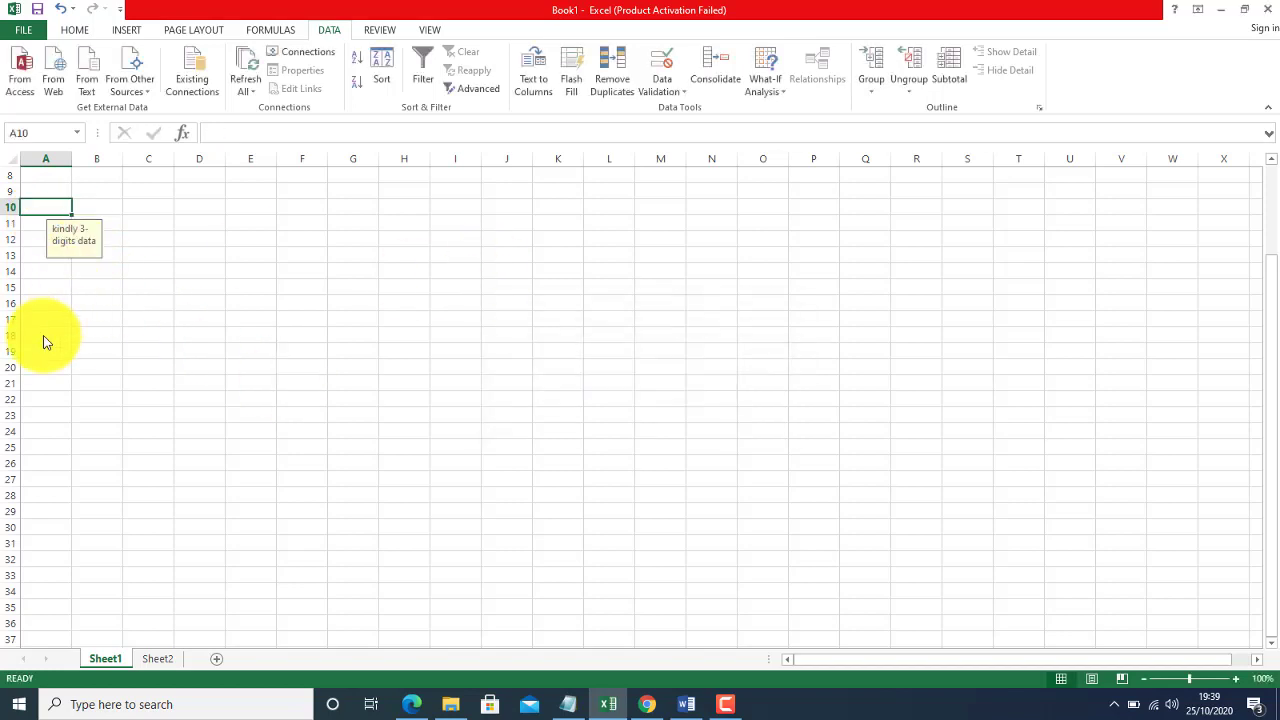
Remove the contents, formats and validation from the whole of column A with Clear All.
click(34, 158)
click(72, 30)
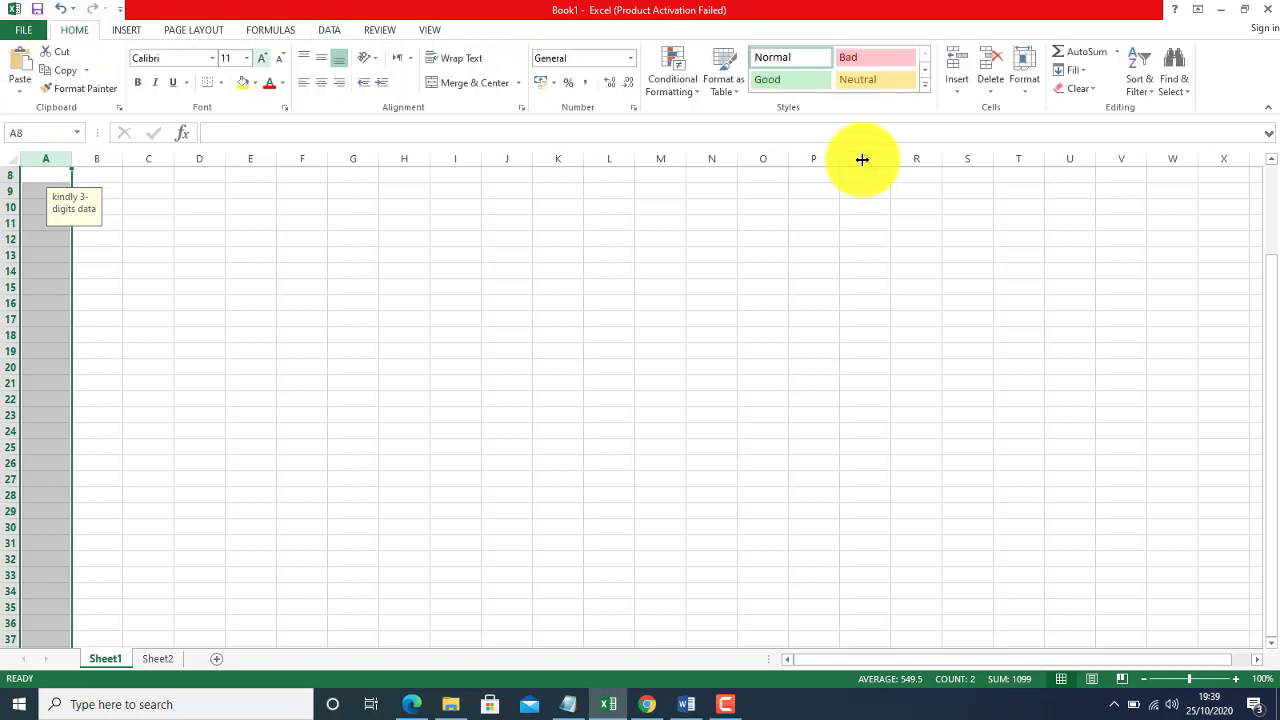
click(1093, 90)
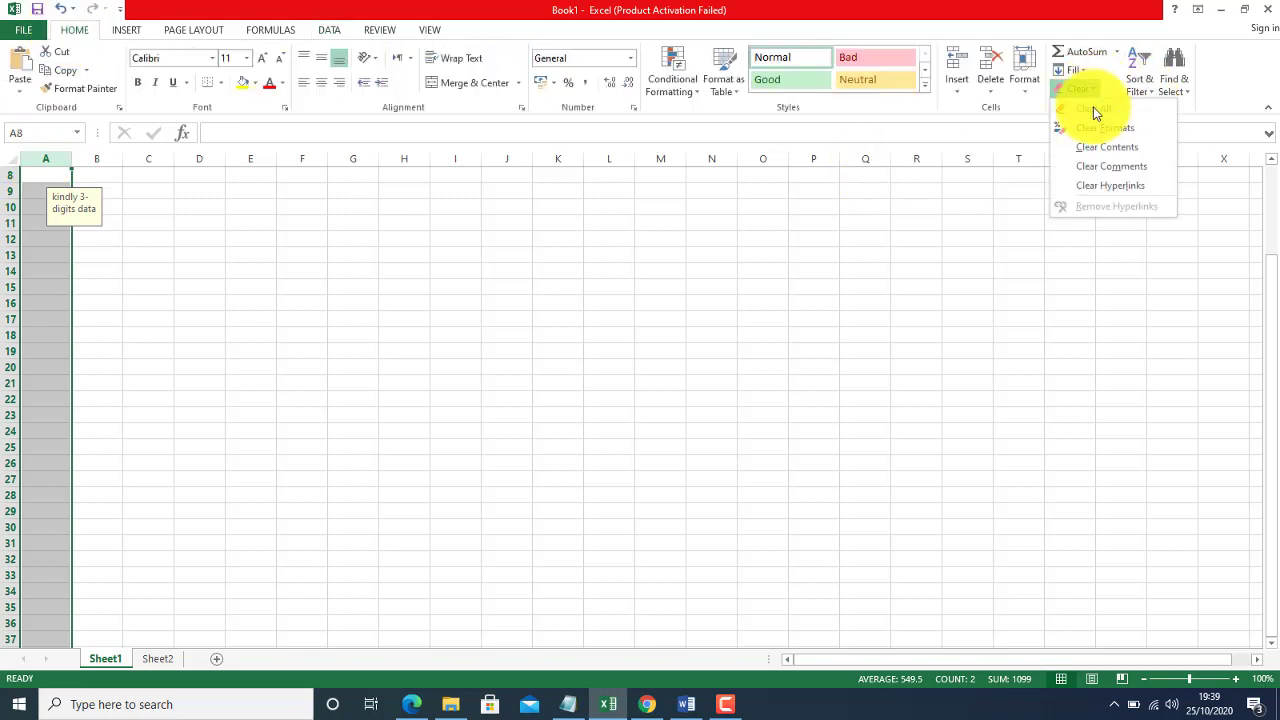
click(1094, 114)
click(248, 300)
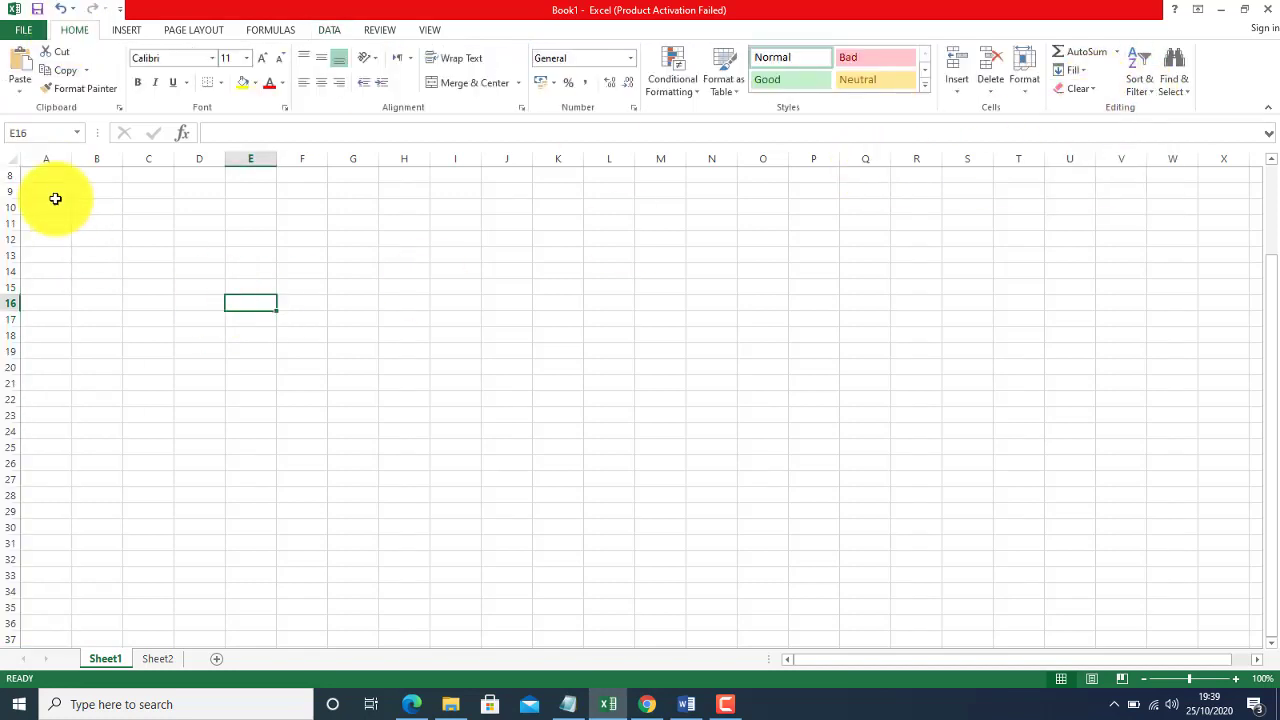
Test the cleared column by entering 67 in cell A9 and 90 in cell A10.
click(51, 187)
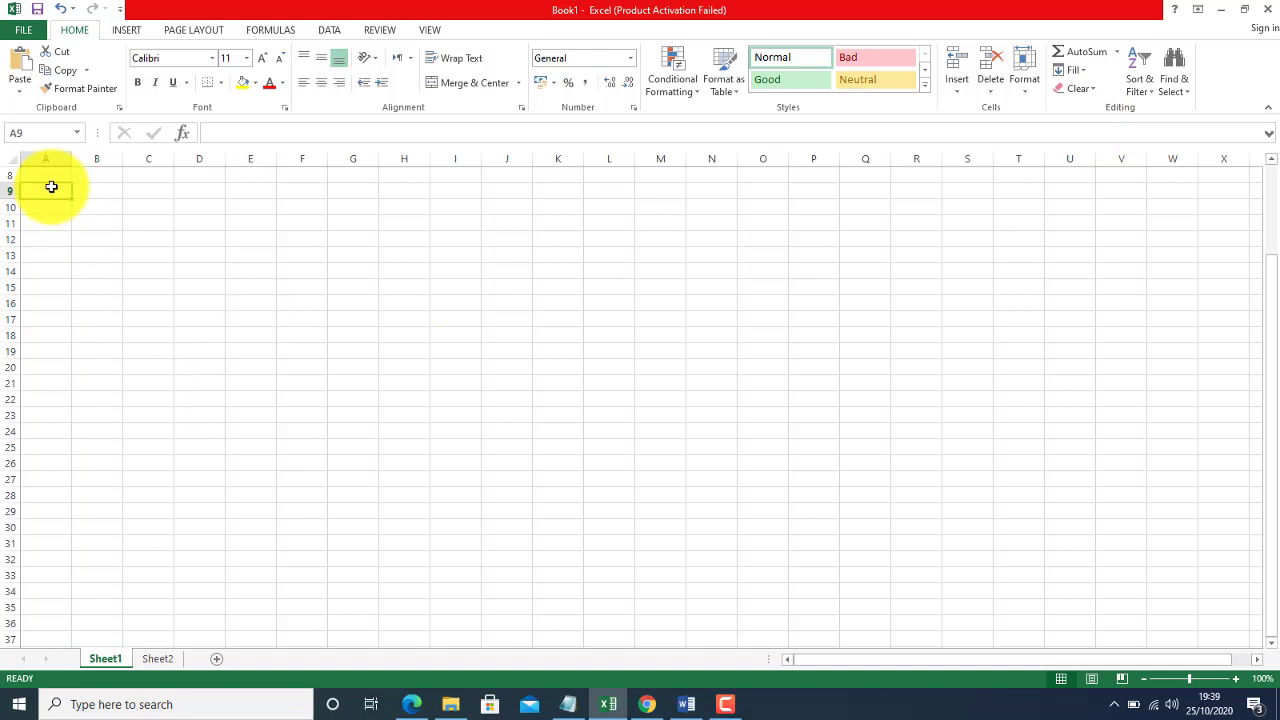
text(67)
key(Return)
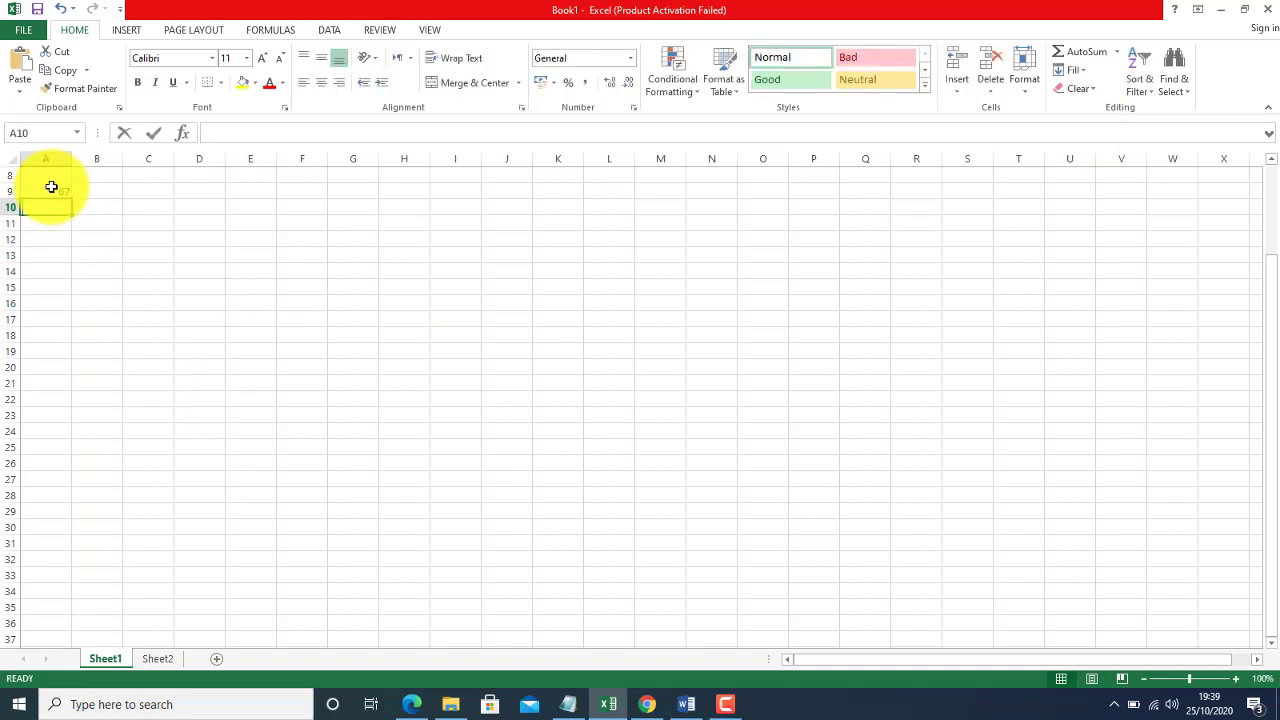
text(90)
key(Return)
Delete the test values from cells A1:A10.
key(Up)
key(Up)
key(Up)
key(Up)
key(Up)
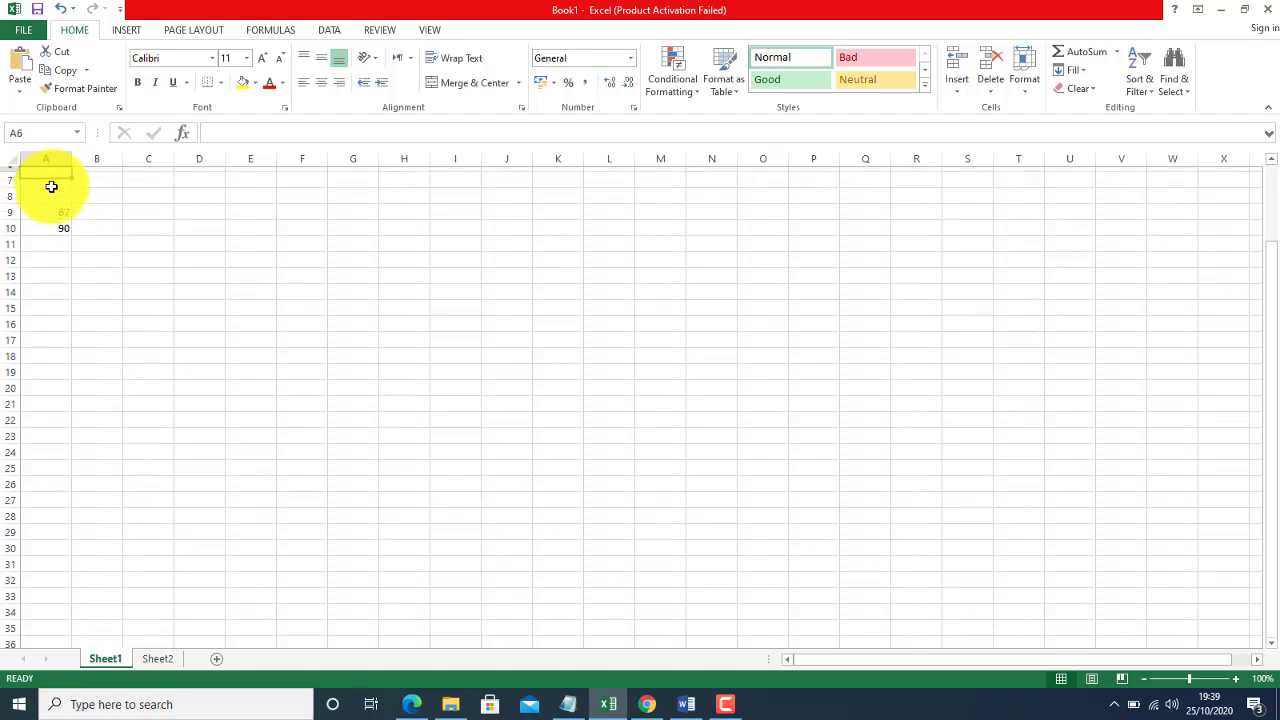
key(Up)
key(Up)
key(Up)
key(Up)
key(Up)
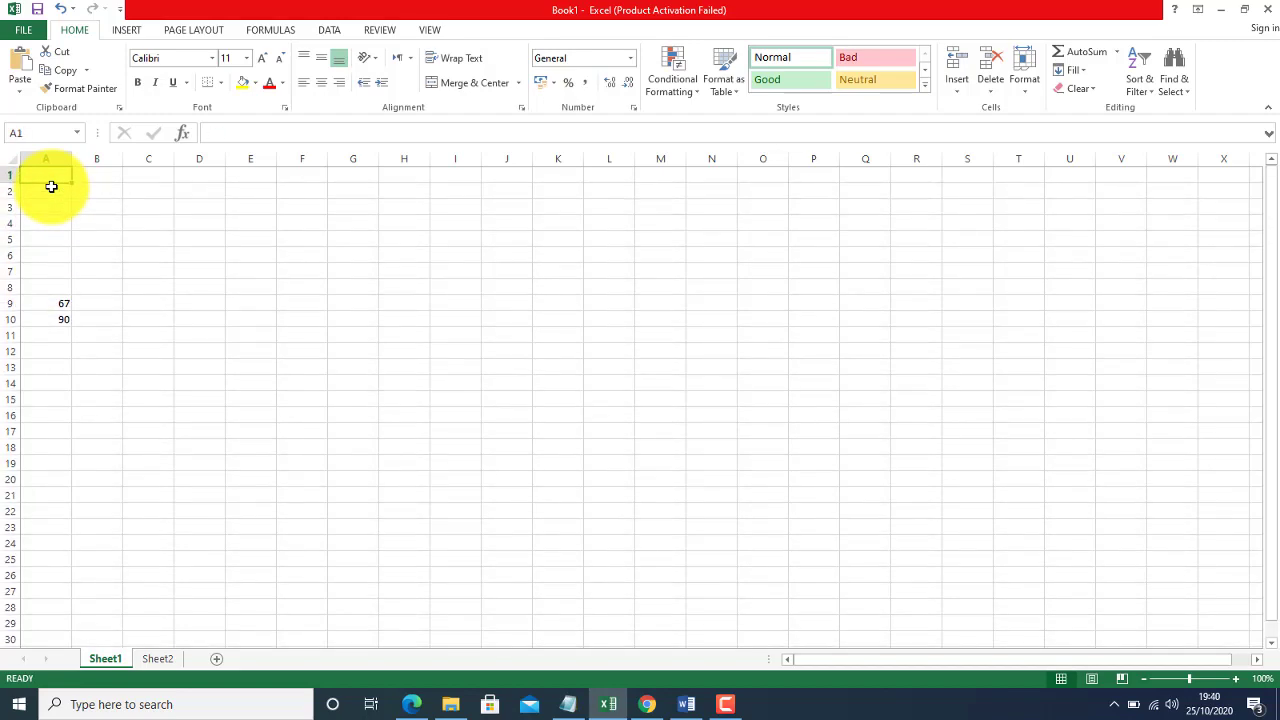
key(shift+Down)
key(shift+Down)
key(shift+Down)
key(shift+Down)
key(shift+Down)
key(shift+Down)
key(shift+Down)
key(shift+Down)
key(shift+Down)
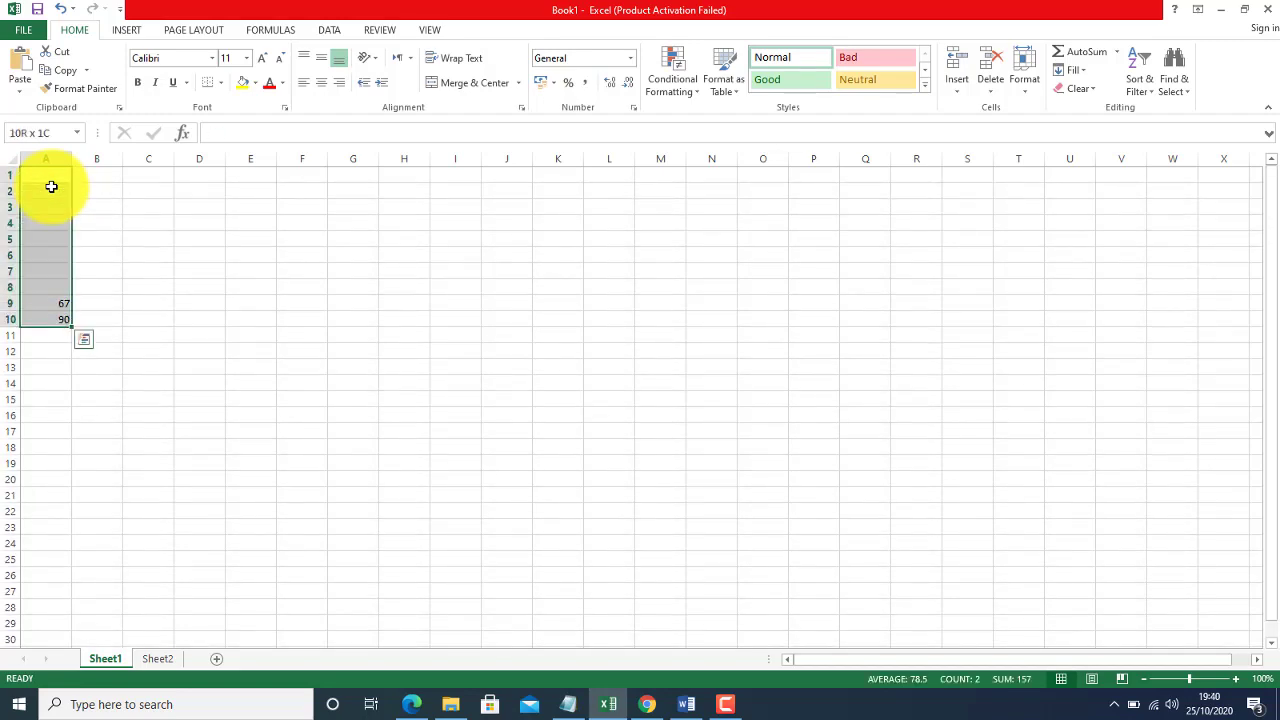
key(Delete)
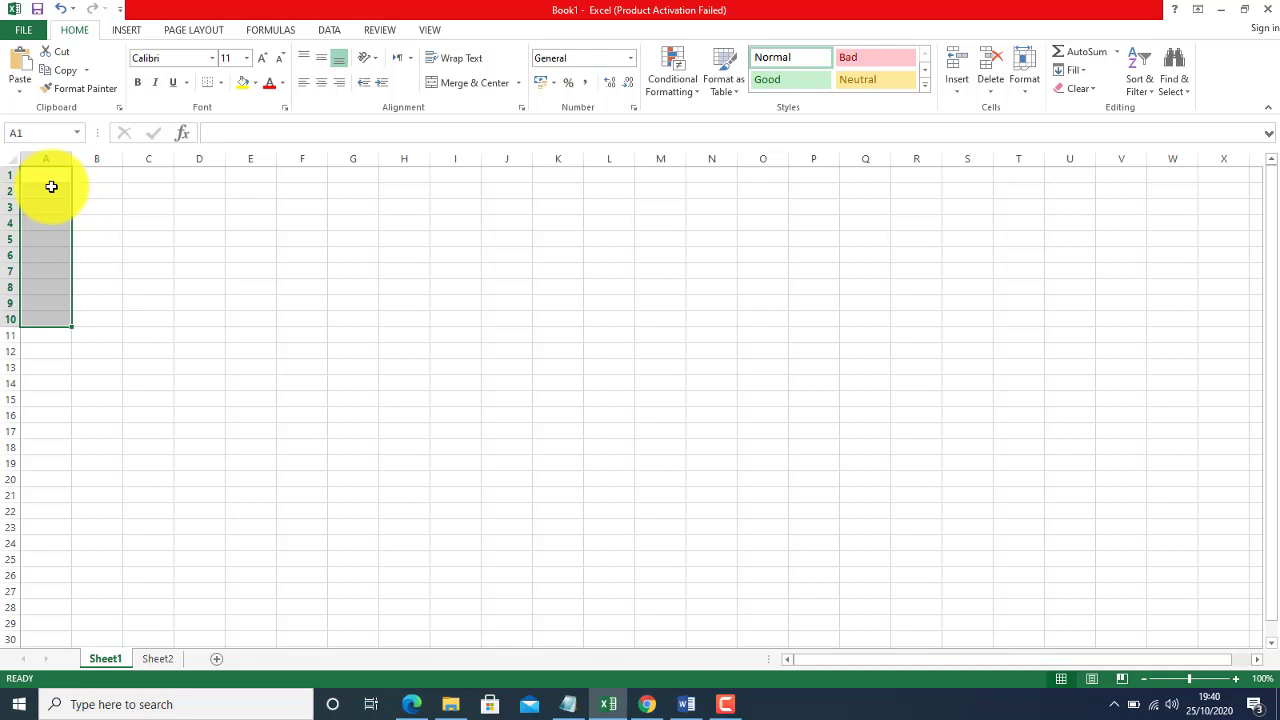
Enter the heading "name" in cell A1 and "uedu" in cell B1.
click(52, 188)
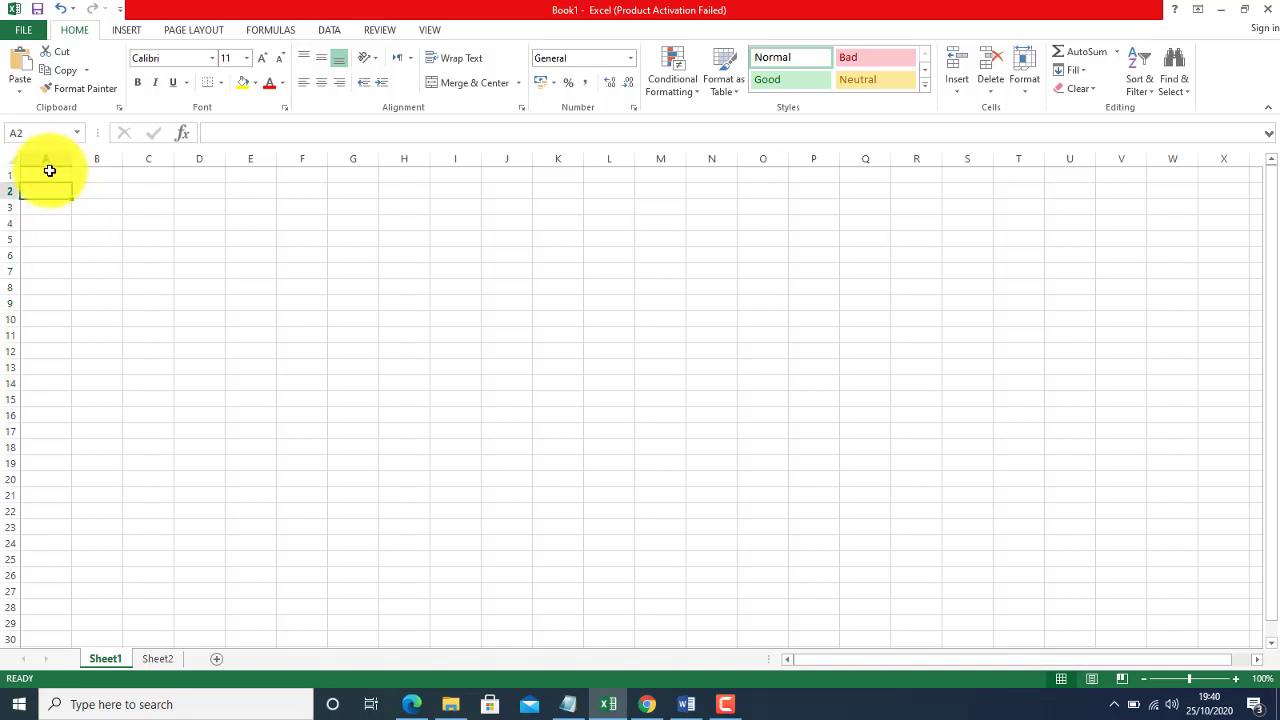
click(50, 175)
key(Down)
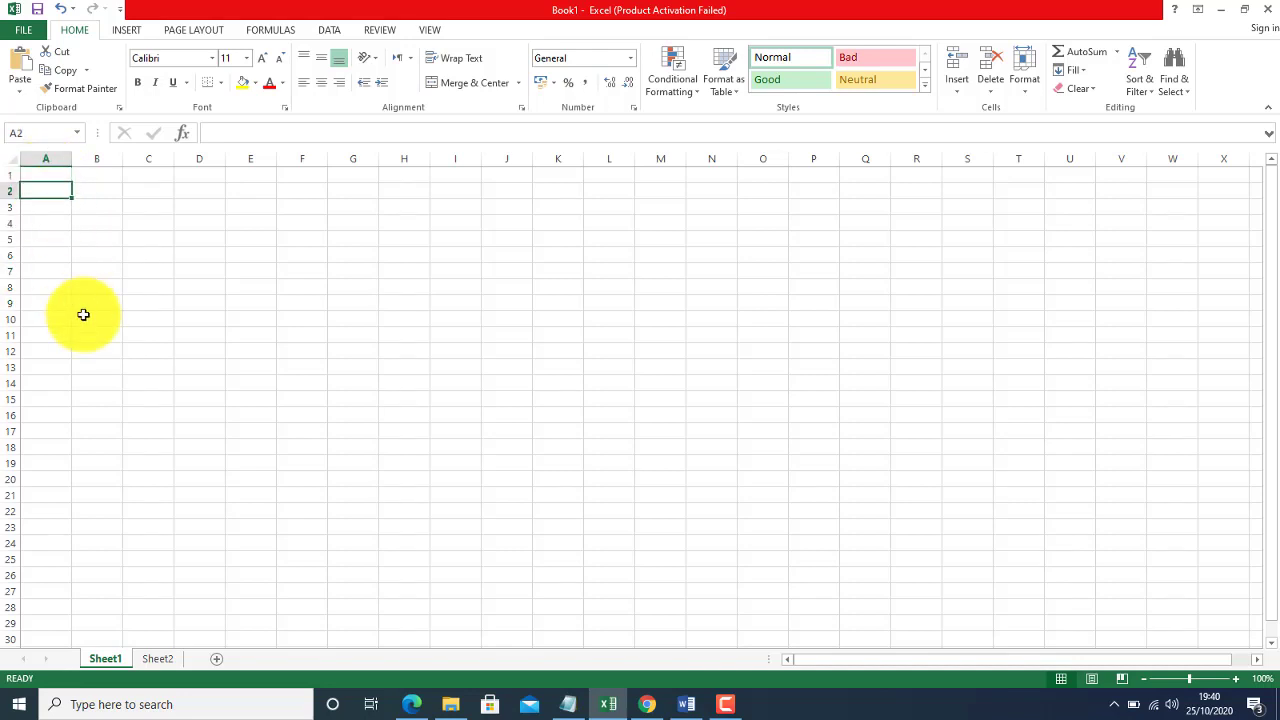
key(Up)
text(name)
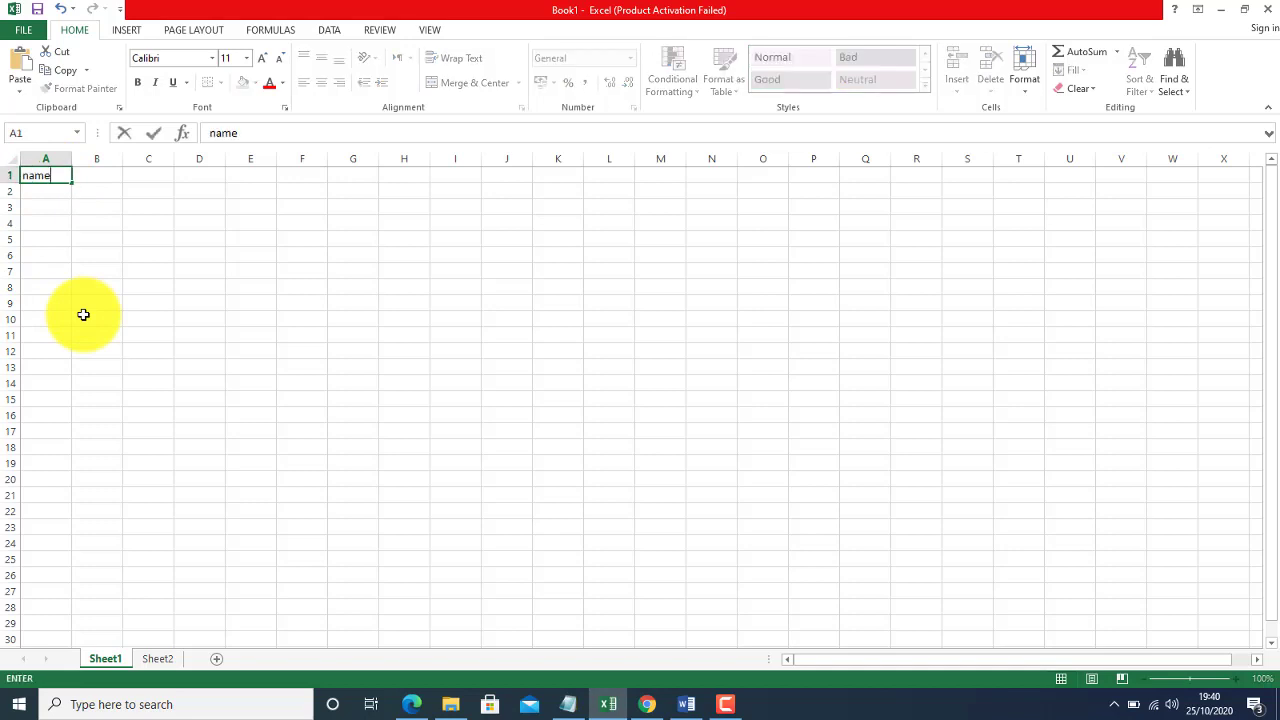
key(Tab)
text(uedu)
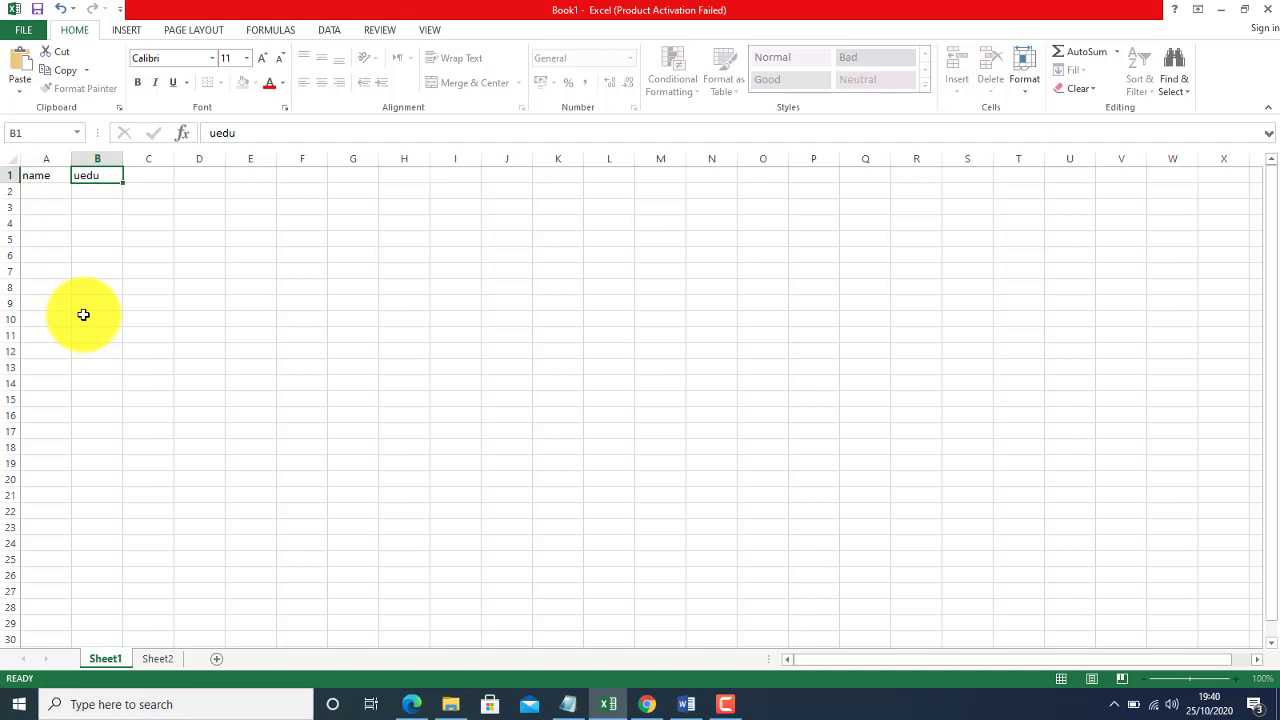
key(Tab)
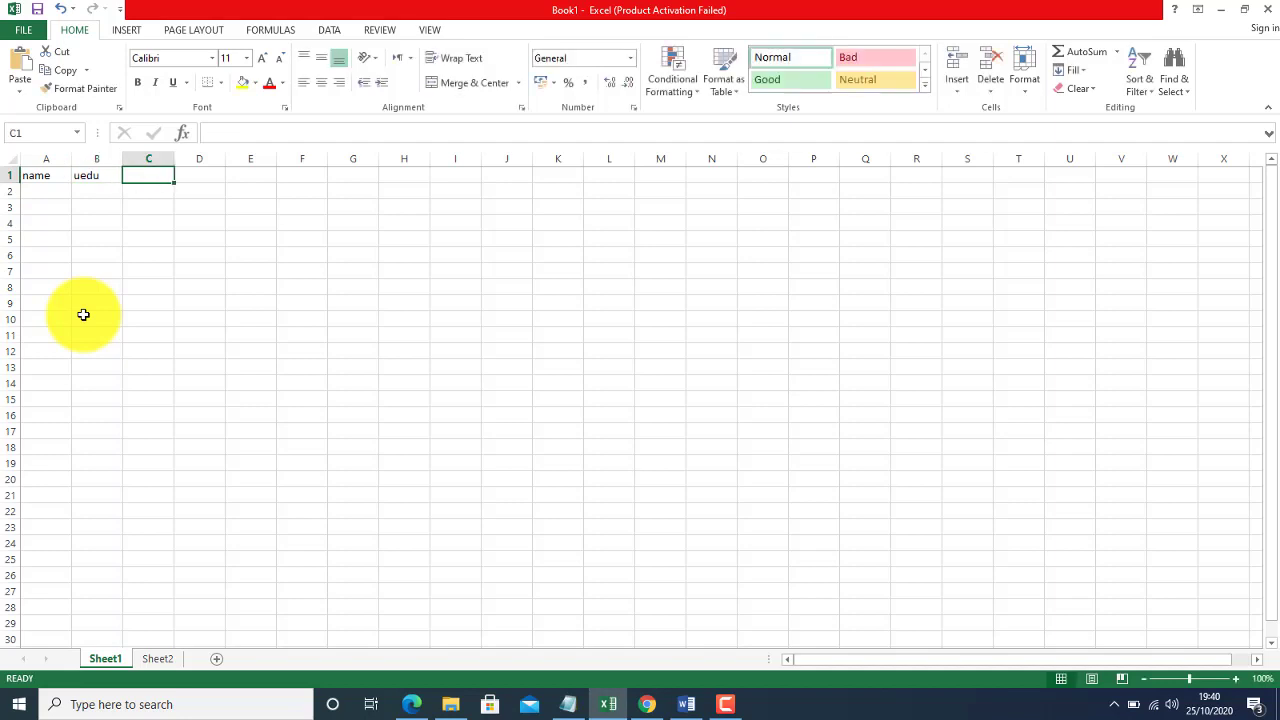
Replace the heading in cell B1 with "eude".
key(shift+Tab)
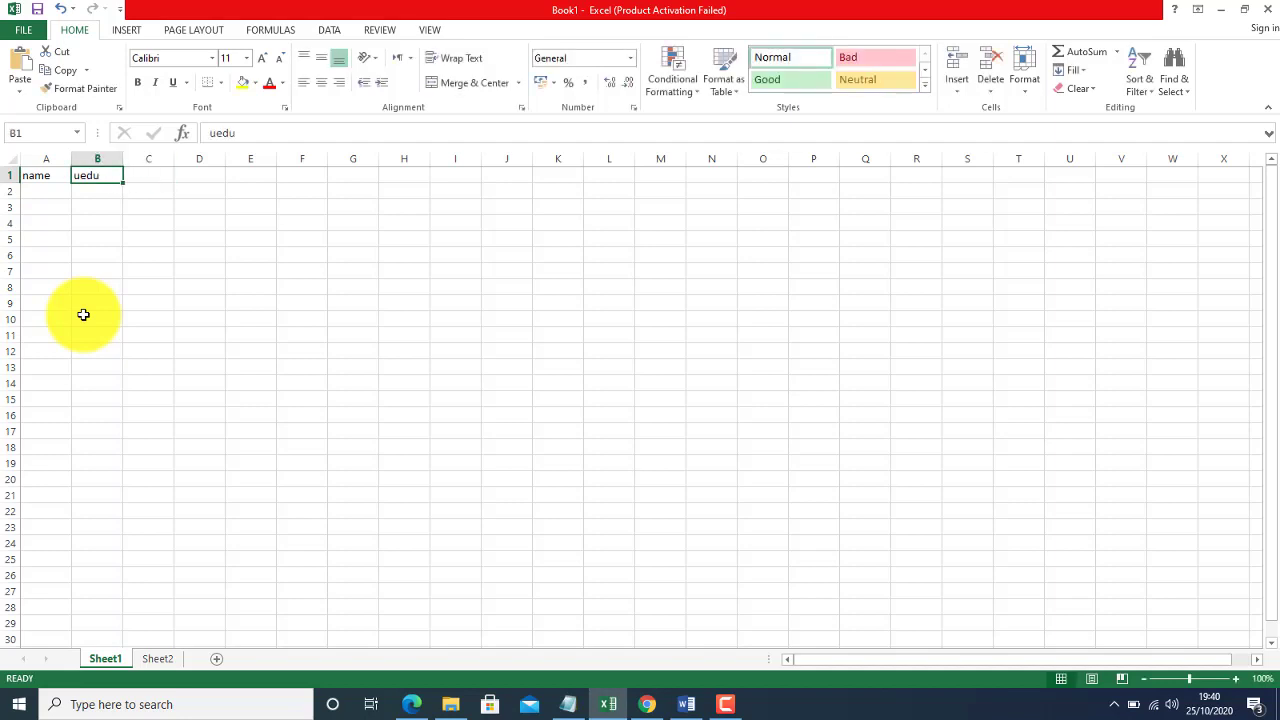
key(BackSpace)
text(eude)
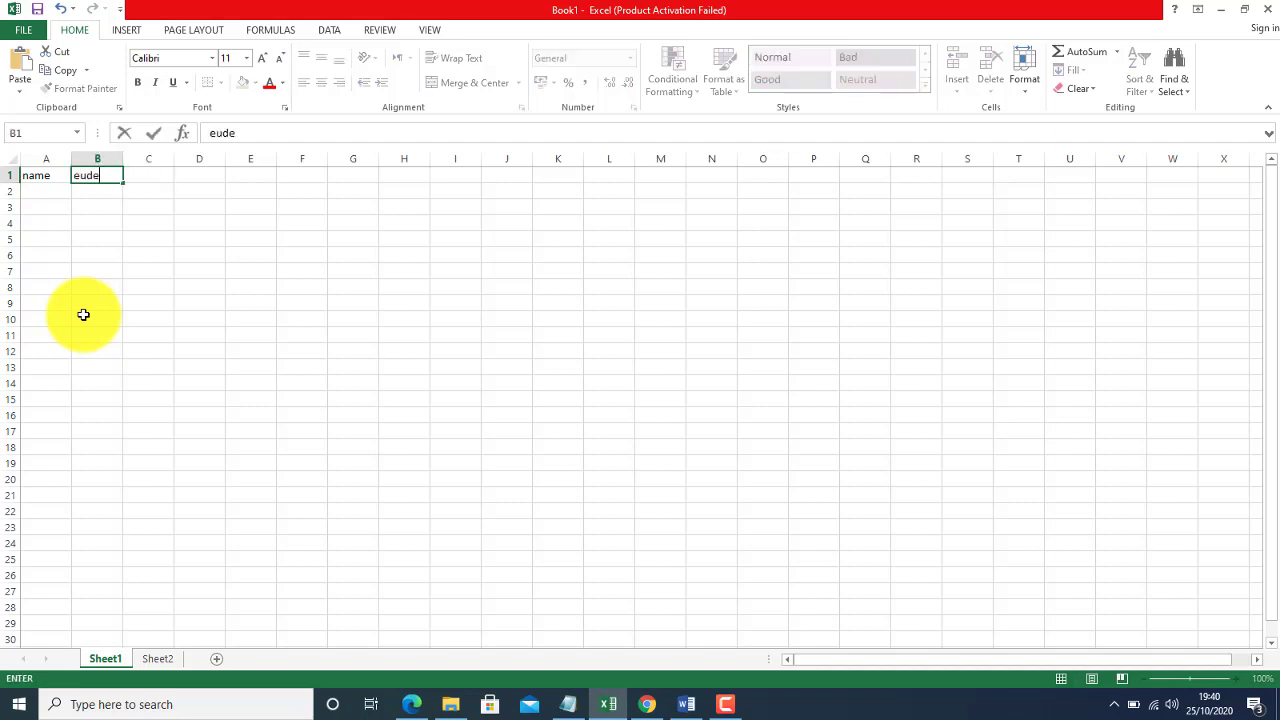
key(Tab)
Enter the headings "eng", "math" and "obtain" in cells C1, D1 and E1.
text(eng)
key(Tab)
text(mat)
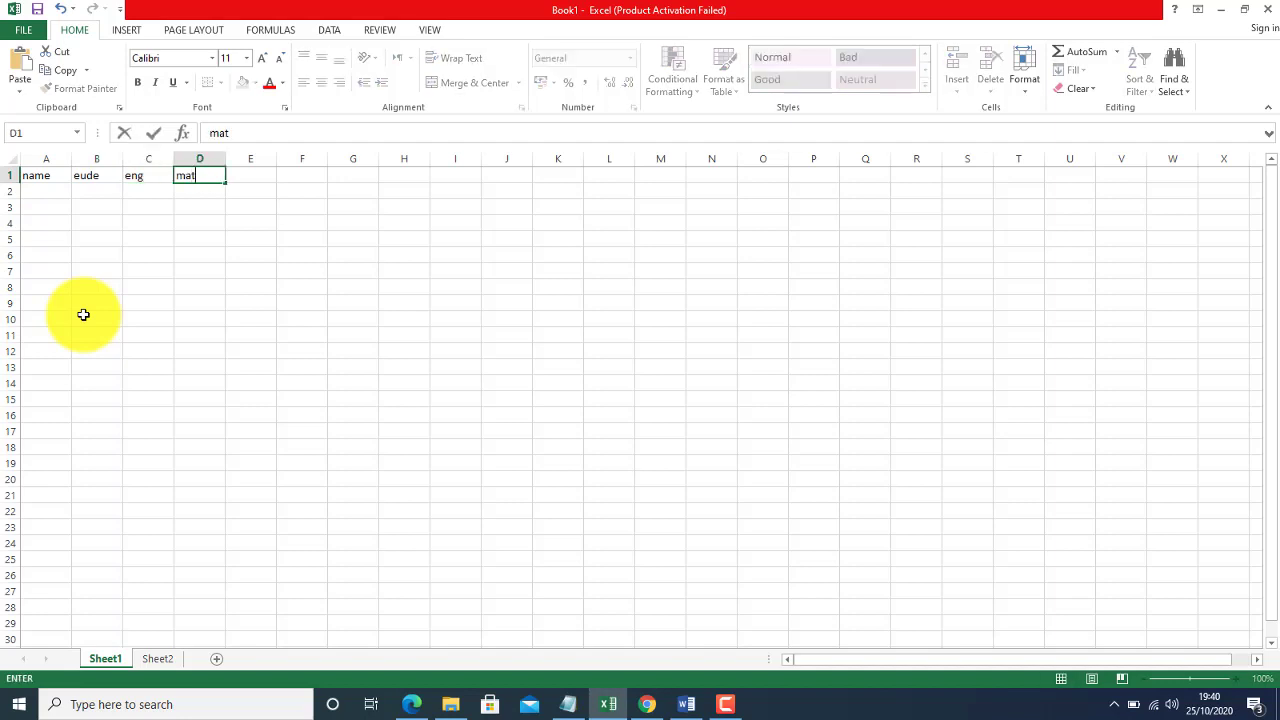
text(h)
key(Tab)
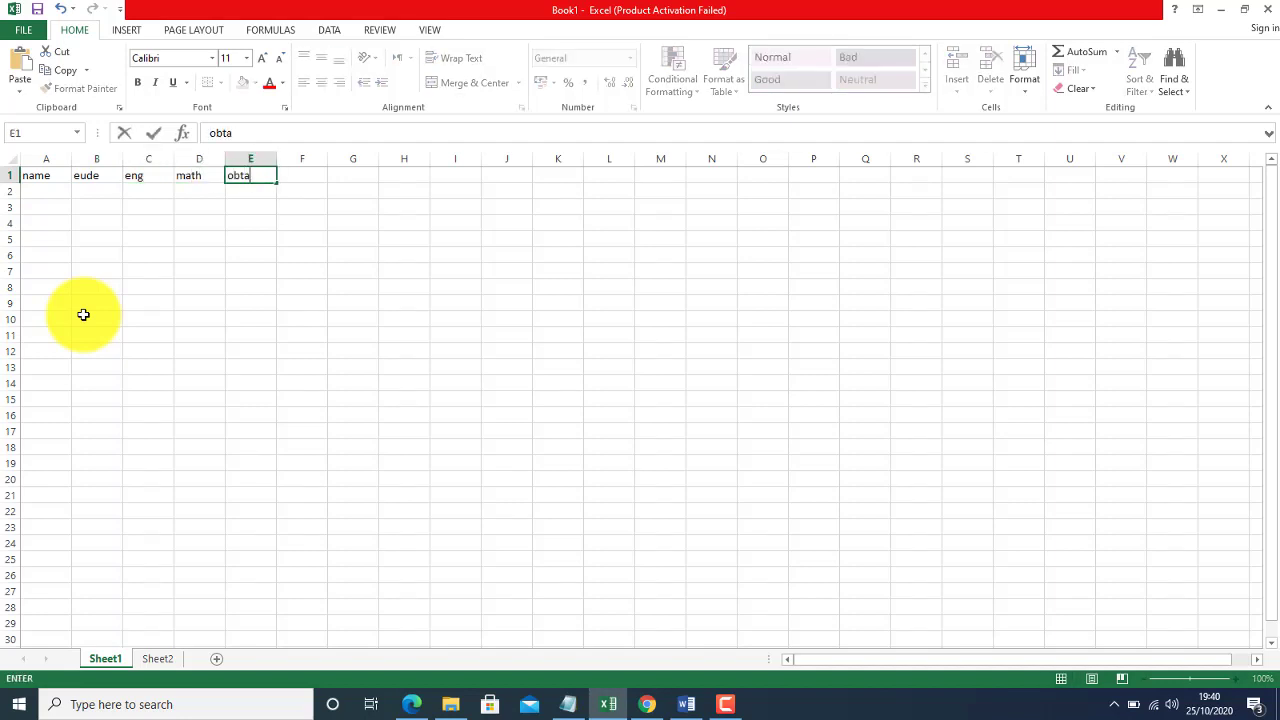
key(Tab)
text(averag)
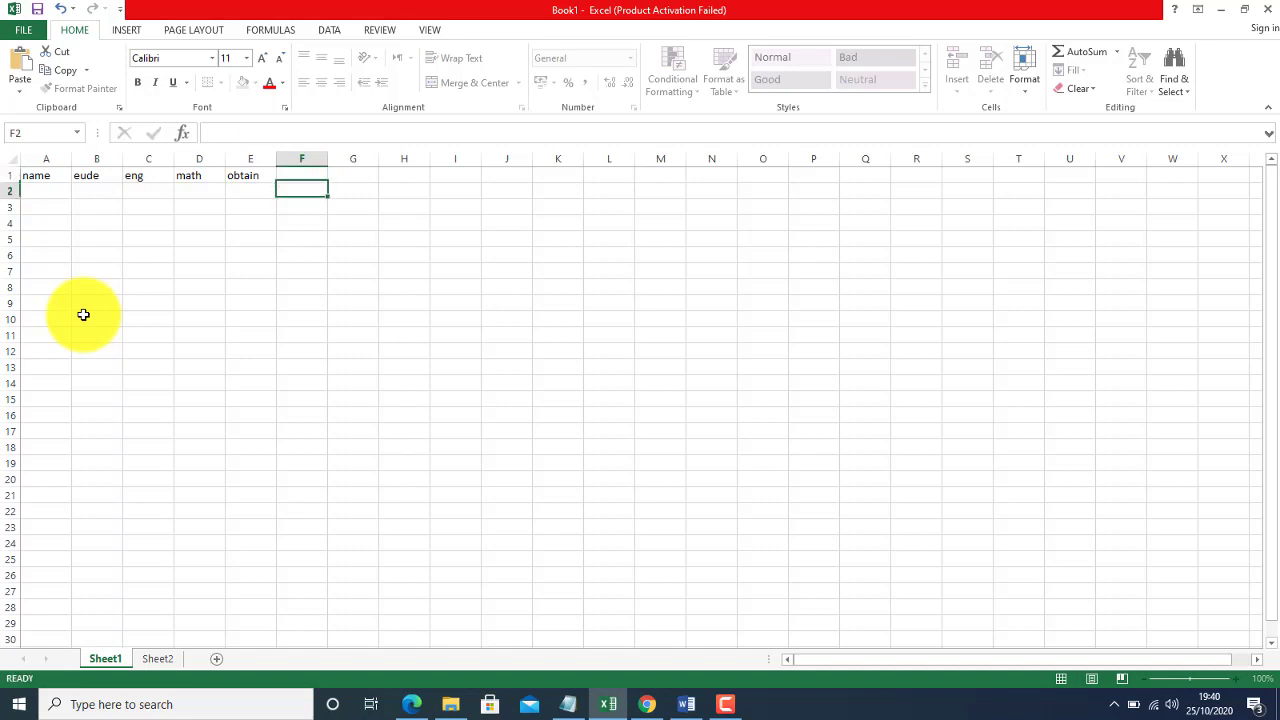
Correct the heading in cell B1 to "urdu".
key(Left)
key(Left)
key(Left)
key(Left)
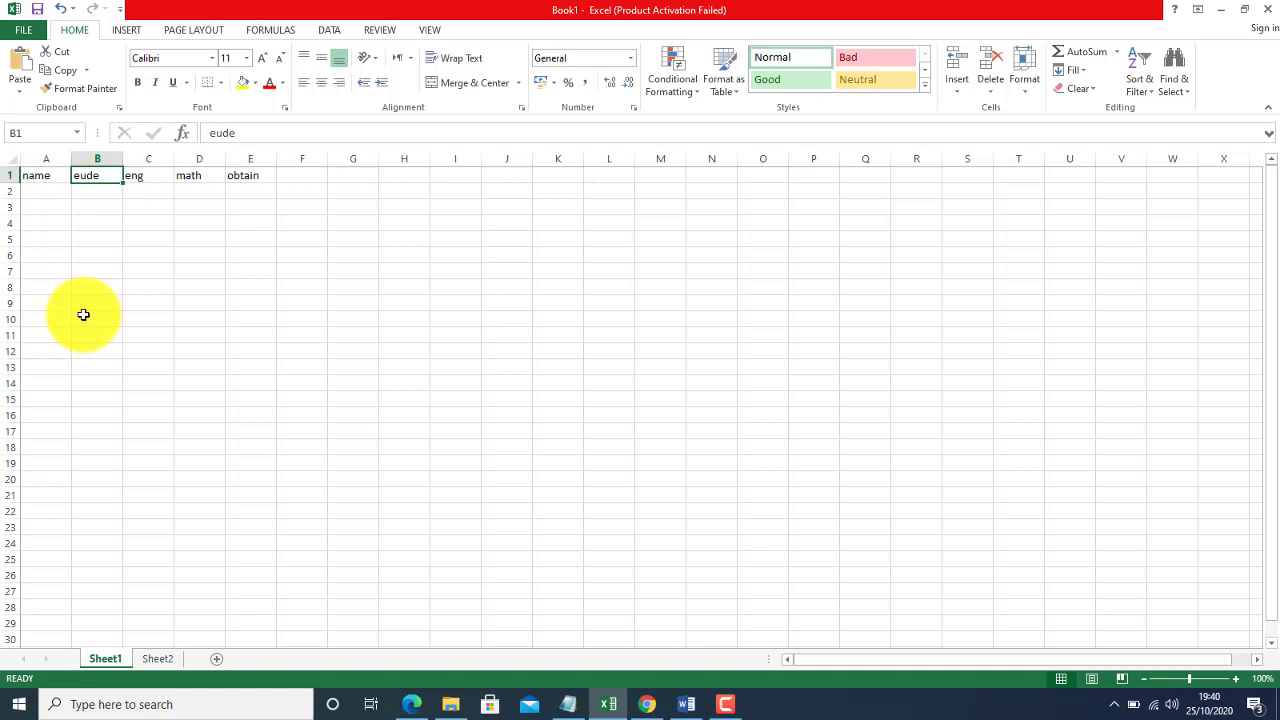
text(urdu)
key(Return)
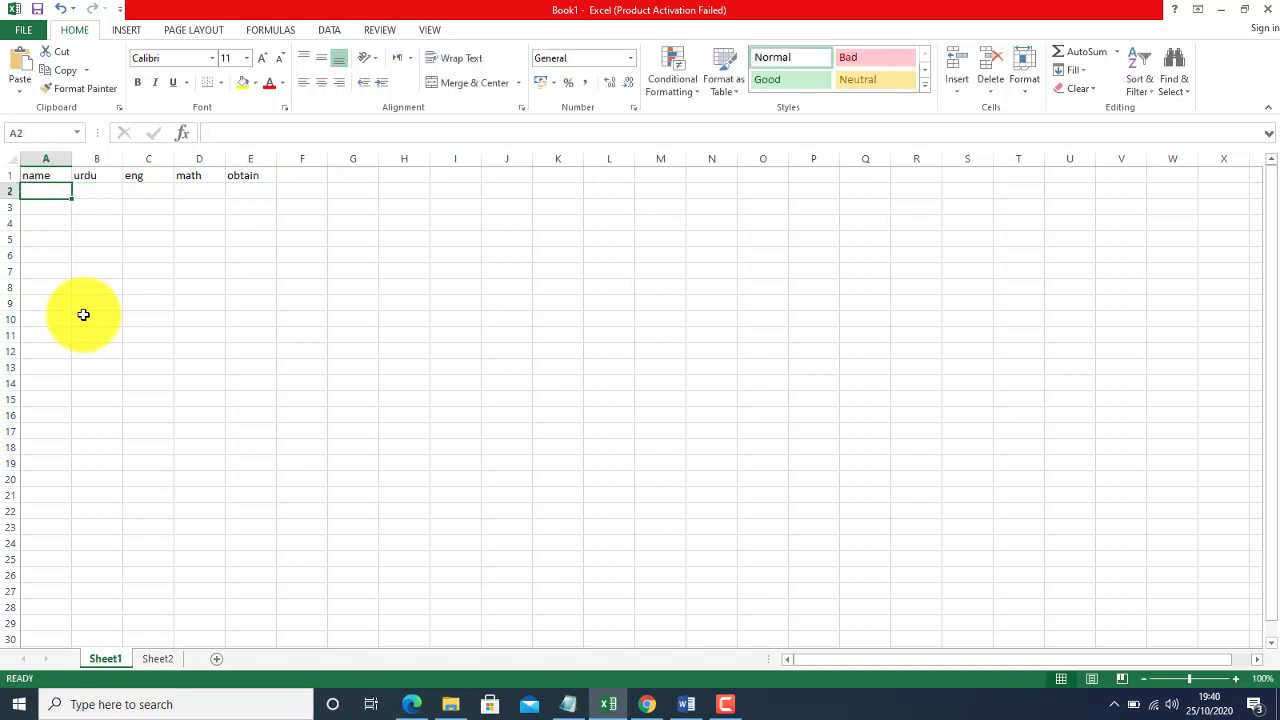
Enter the three students' names in cells A2 to A4 under the name heading.
text(ali)
key(Return)
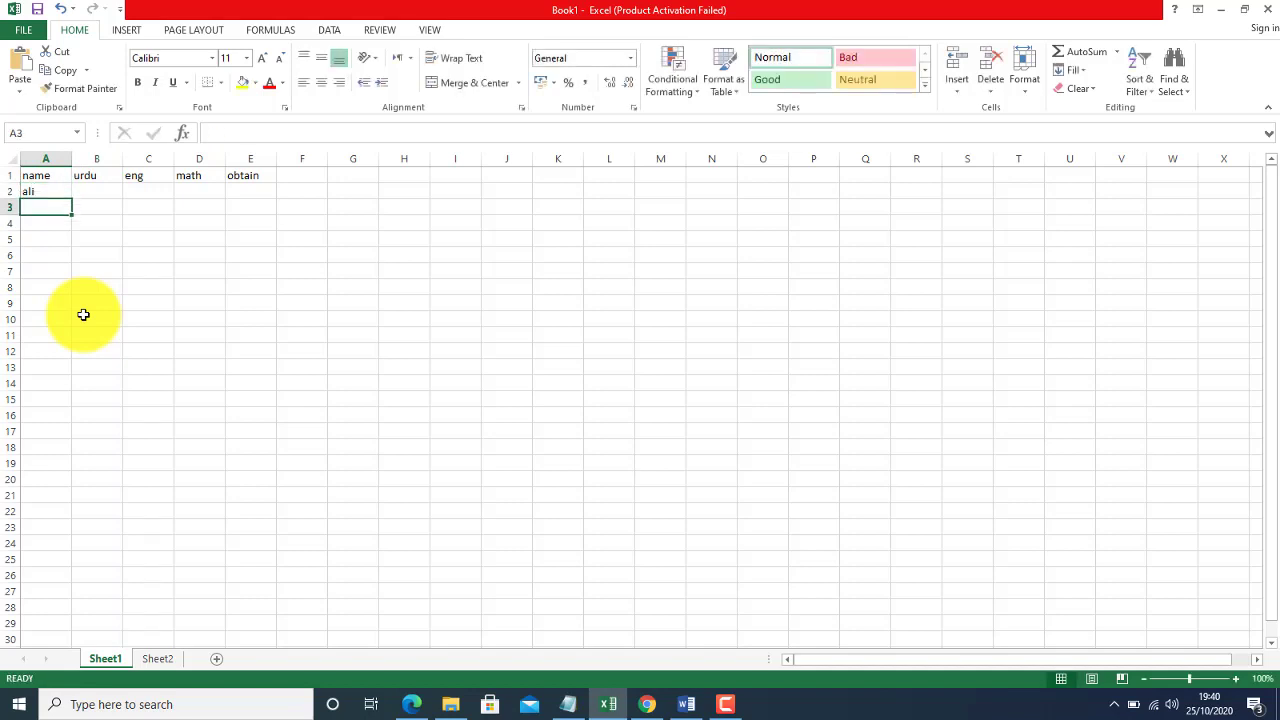
text(sara)
key(Return)
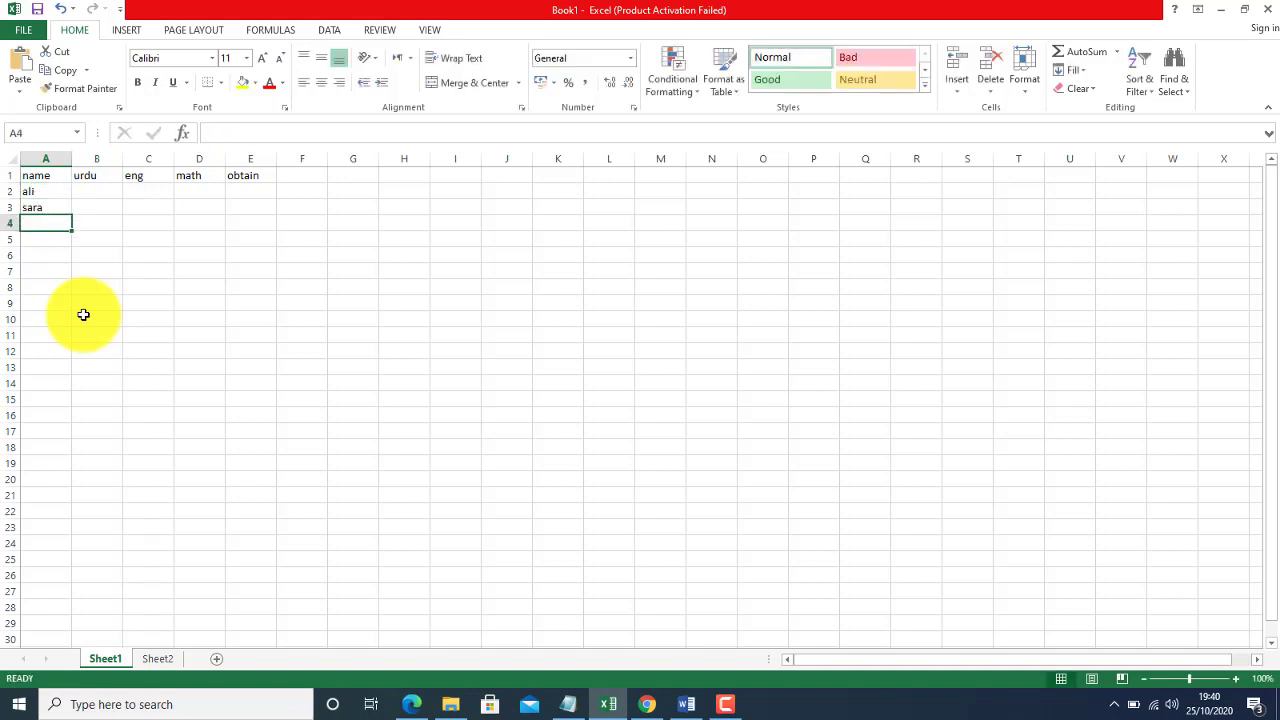
text(asad)
Enter the urdu marks 56, 66 and 78 for the three students in cells B2 to B4.
key(Up)
key(Up)
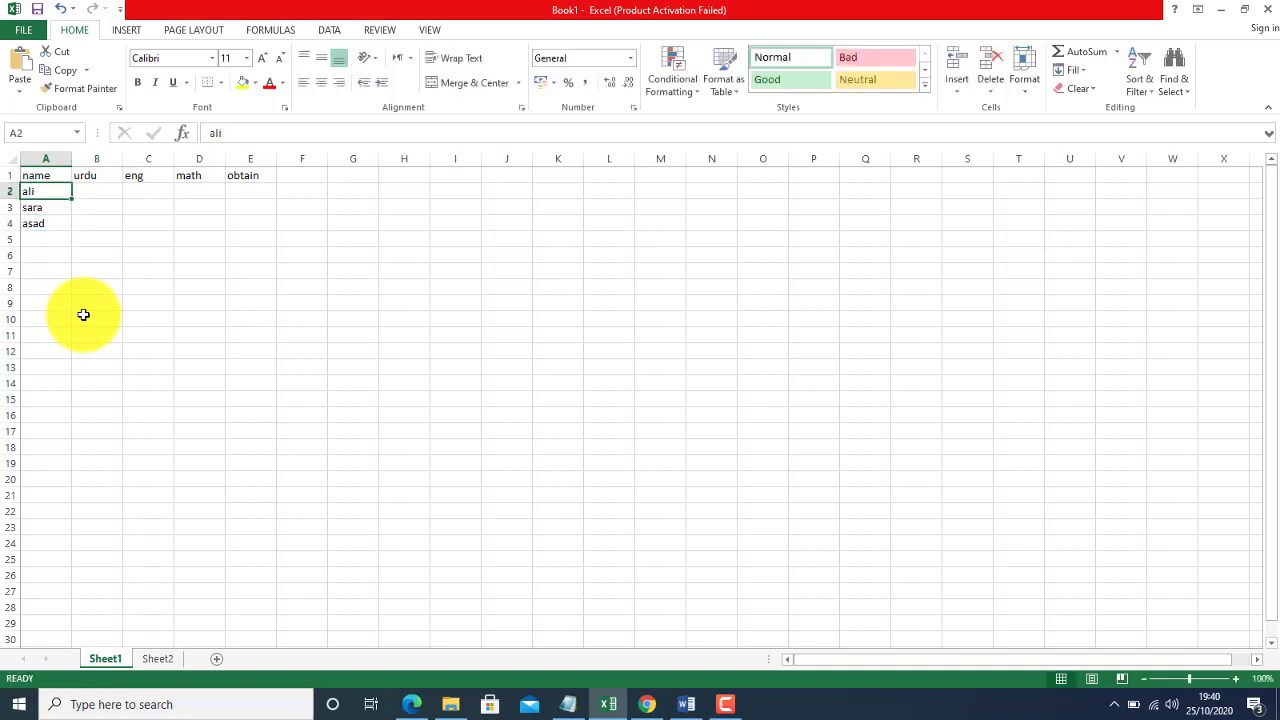
key(Right)
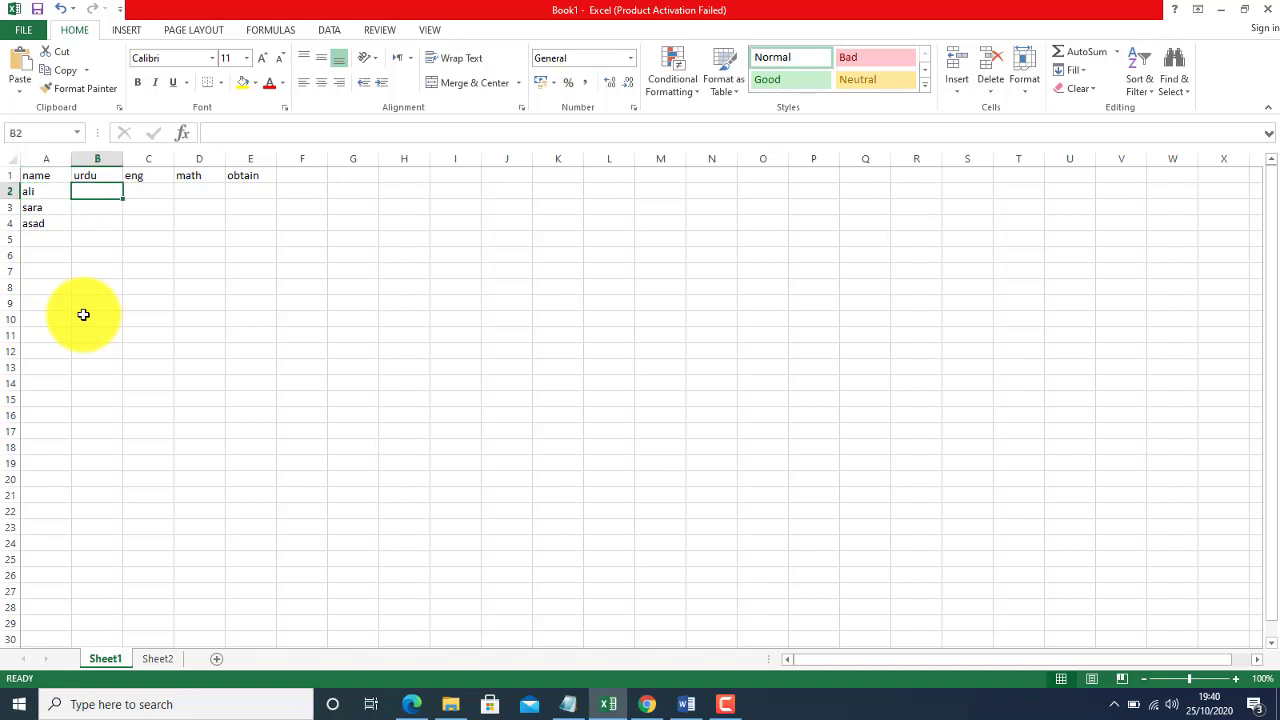
text(56)
key(Return)
text(6)
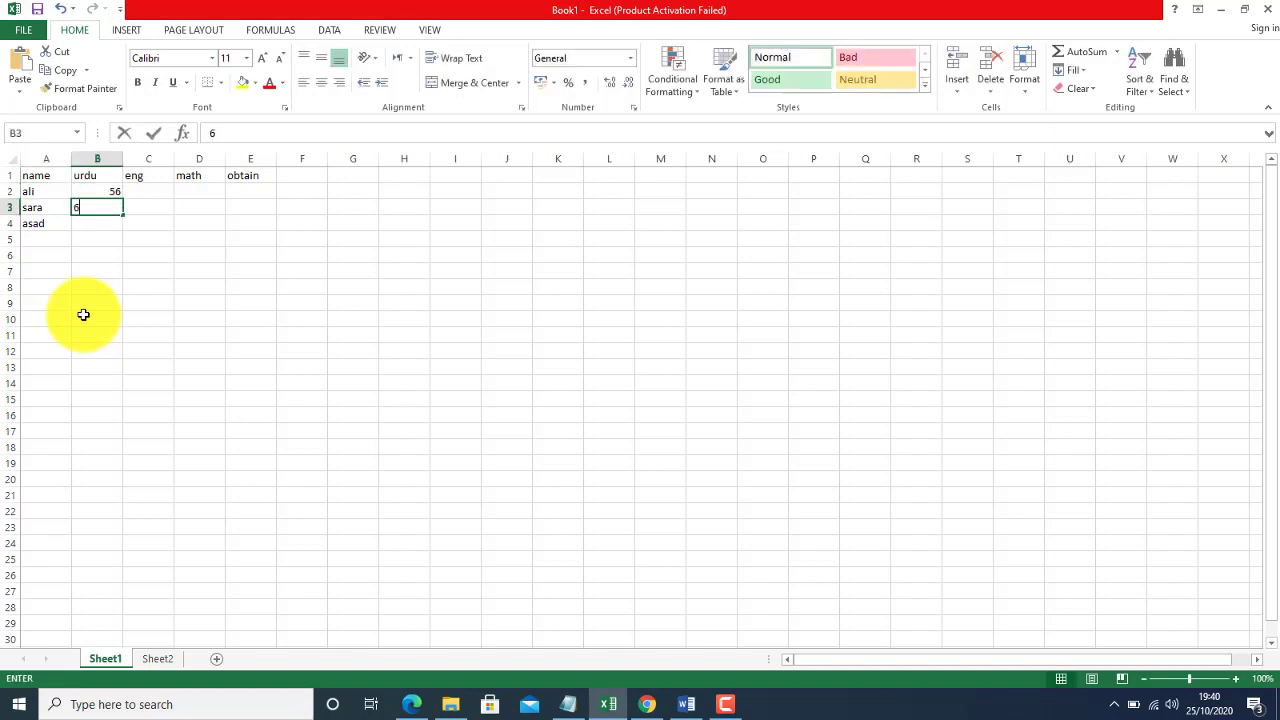
text(6)
key(Return)
text(7)
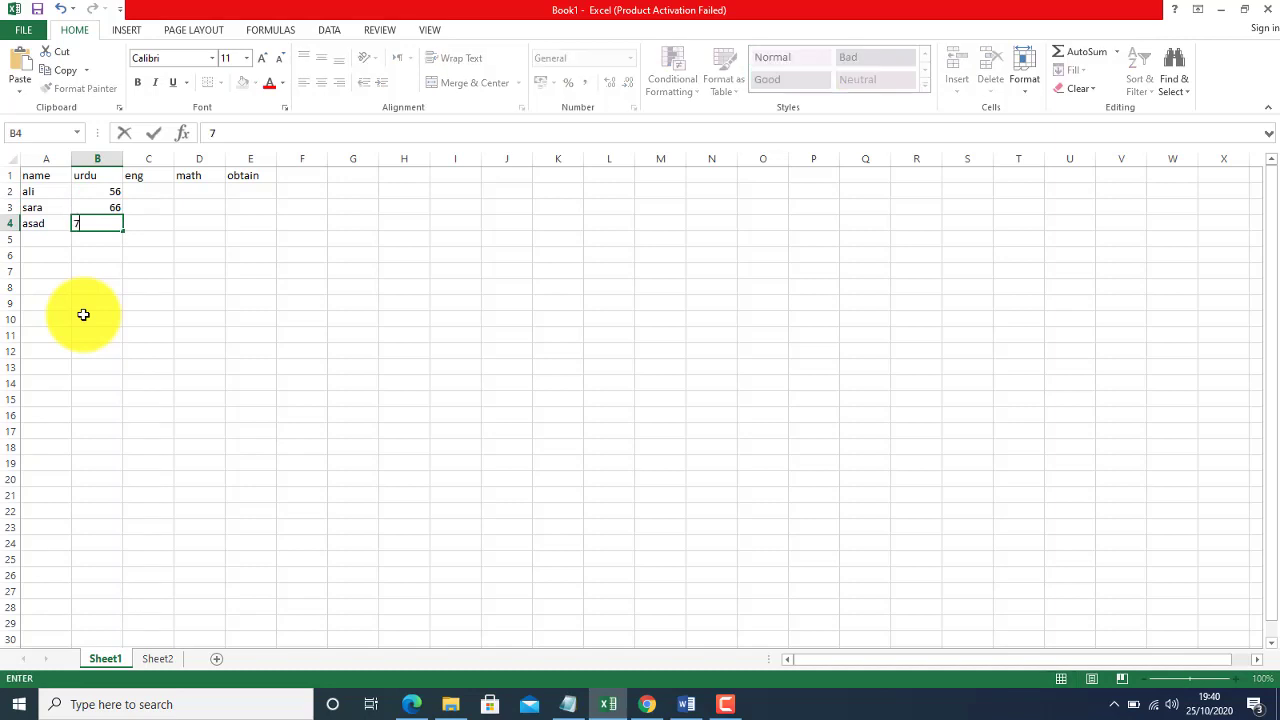
key(Right)
Enter the eng marks 47, 68 and 79 for the three students in cells C2 to C4.
key(Up)
key(Up)
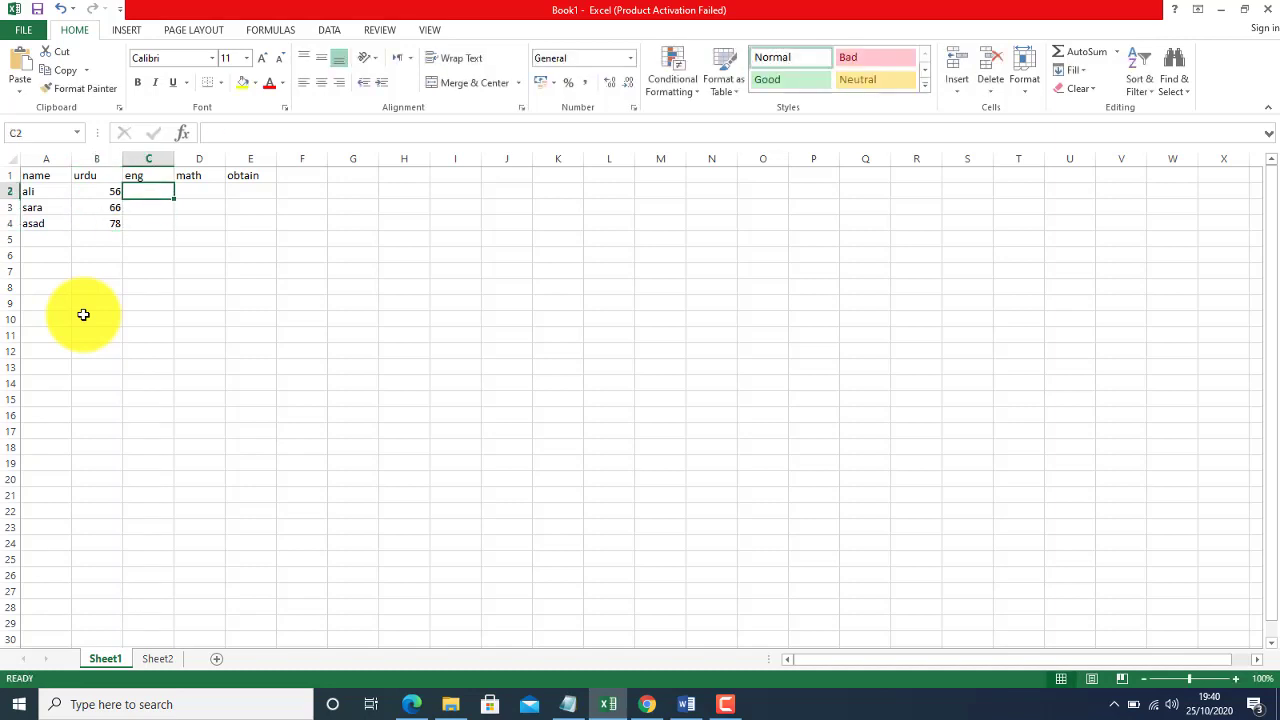
text(47)
key(Return)
text(68)
key(Return)
text(7)
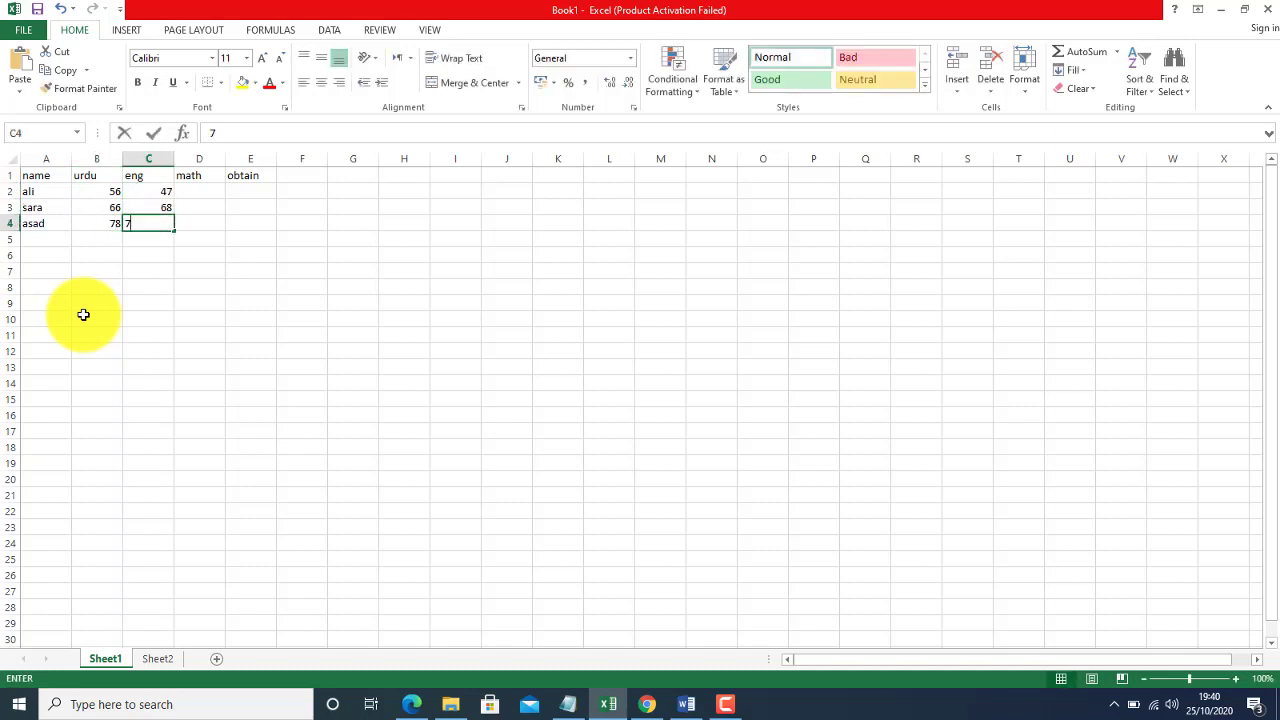
text(9)
key(Return)
Enter the math marks 48, 78 and 98 for the three students in cells D2 to D4.
key(Right)
key(Up)
key(Up)
key(Up)
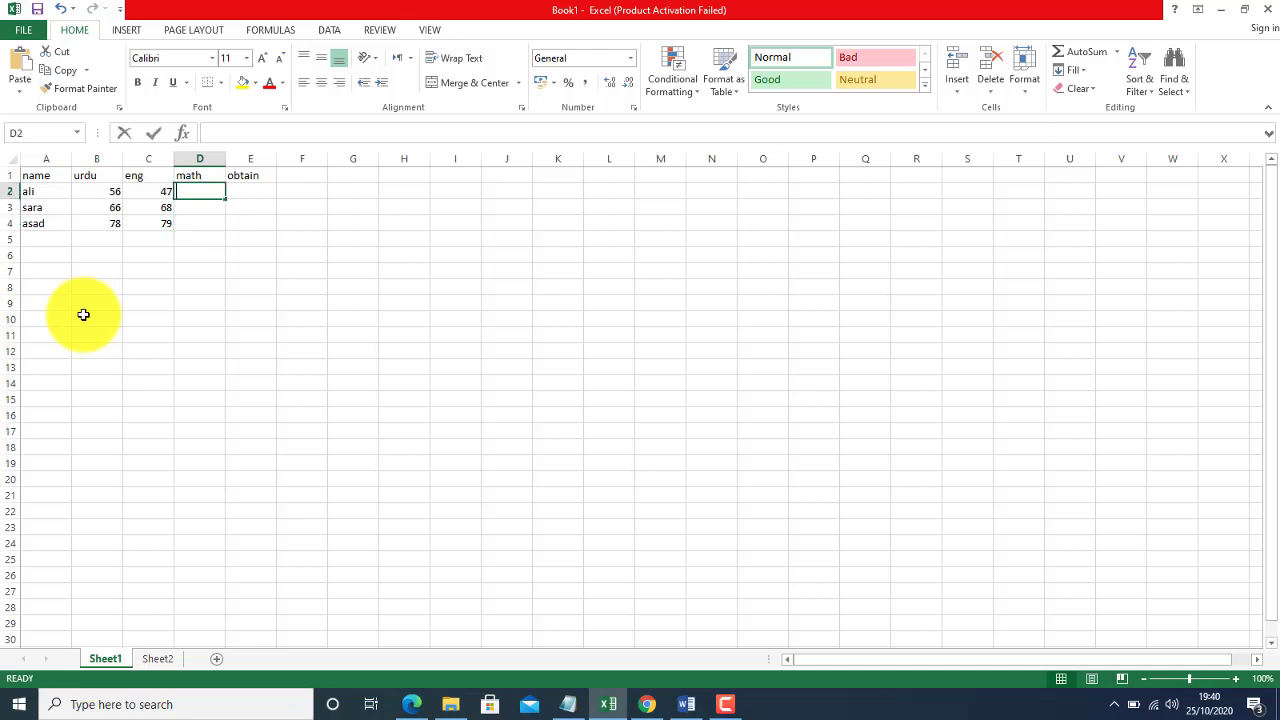
text(48)
key(Return)
text(78)
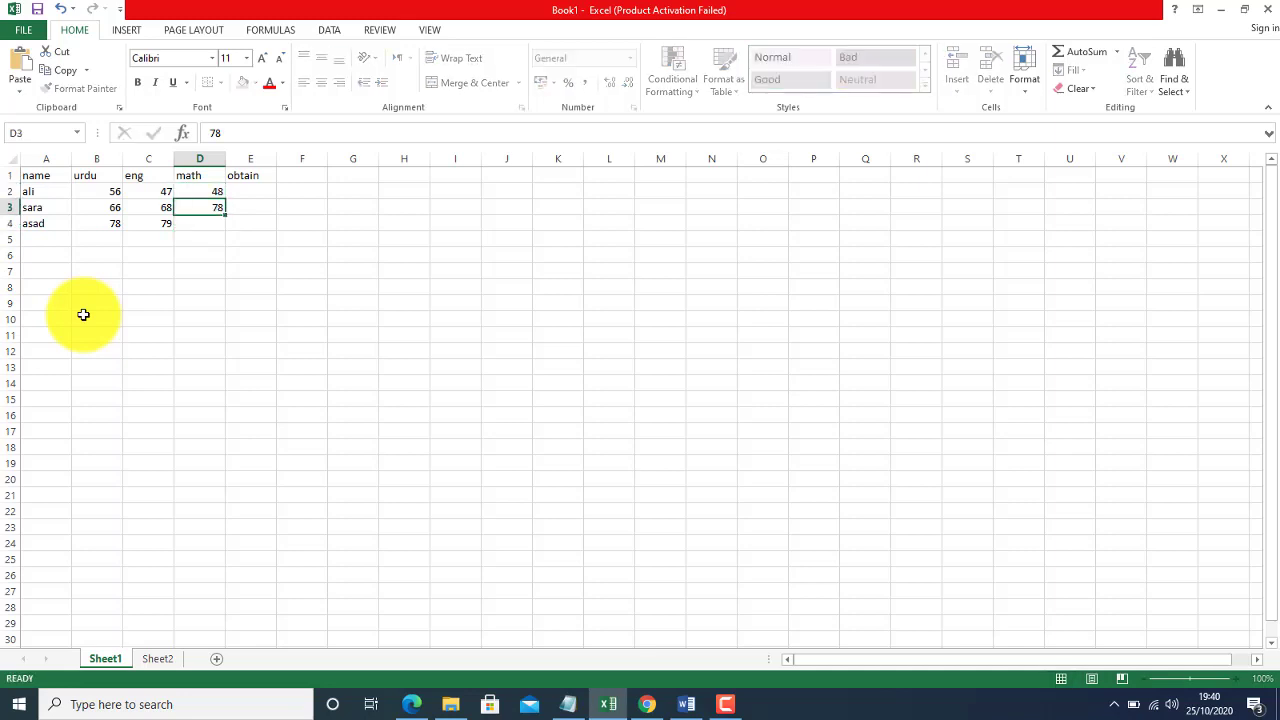
key(Return)
text(9)
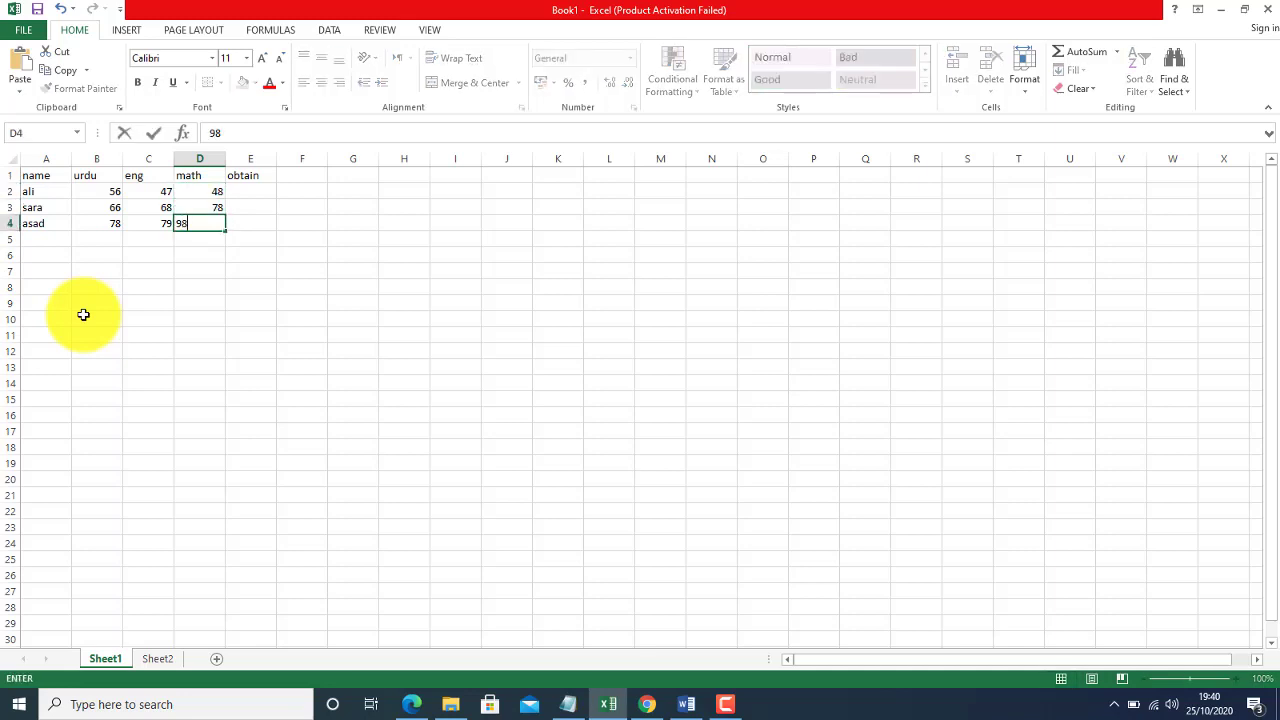
text(8)
key(Return)
Total the first student's marks in E2 with a SUM of B2:D2 and fill the formula down to E4.
key(Up)
key(Up)
key(Up)
key(Right)
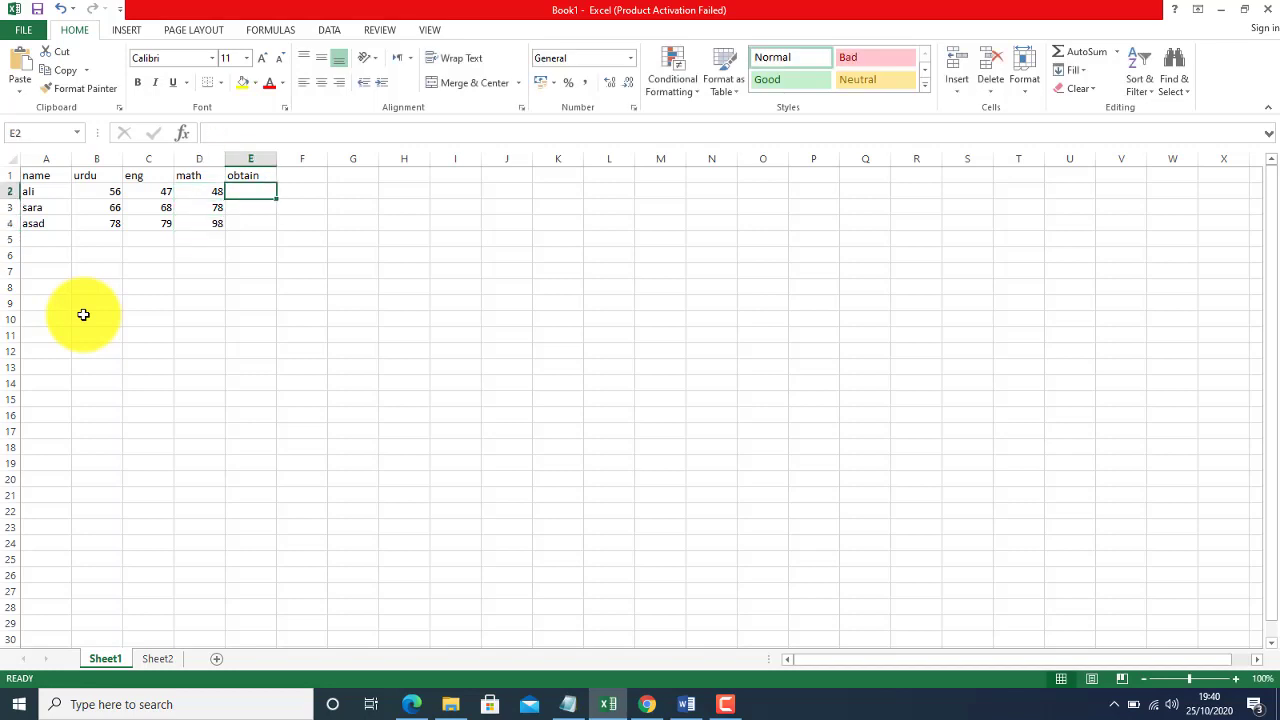
text(=sum)
key(shift+Up)
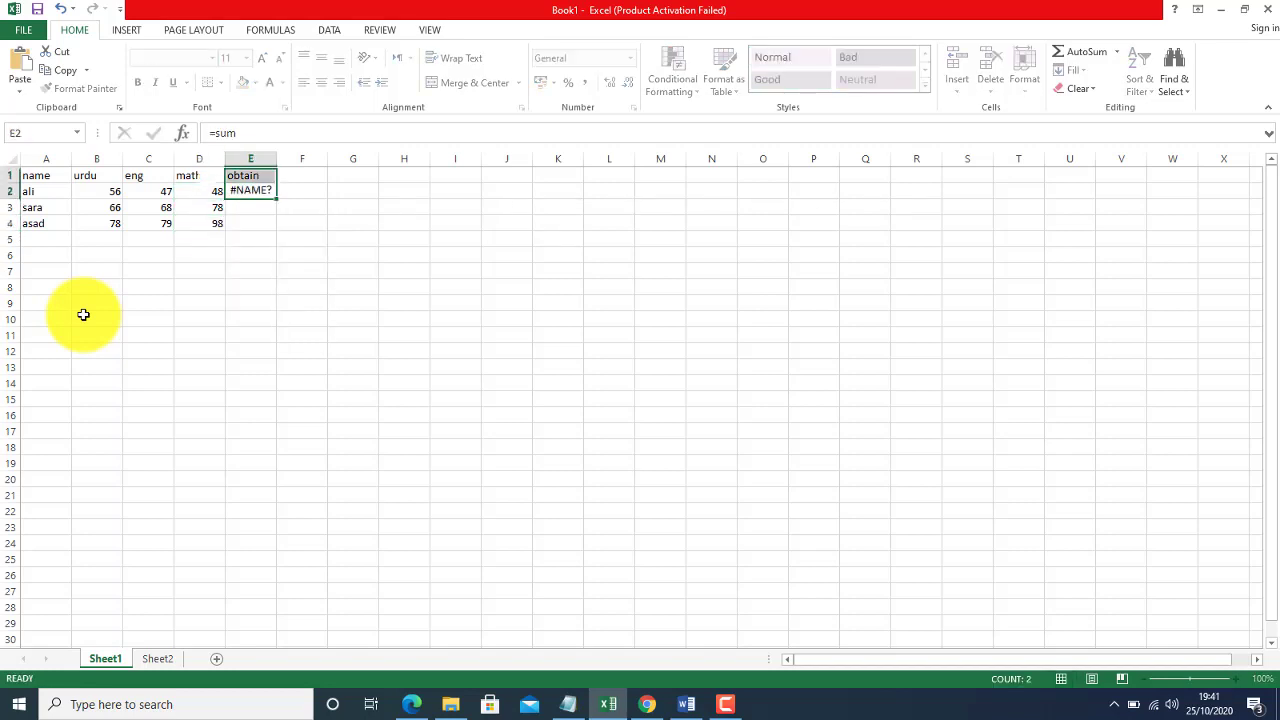
key(shift+Down)
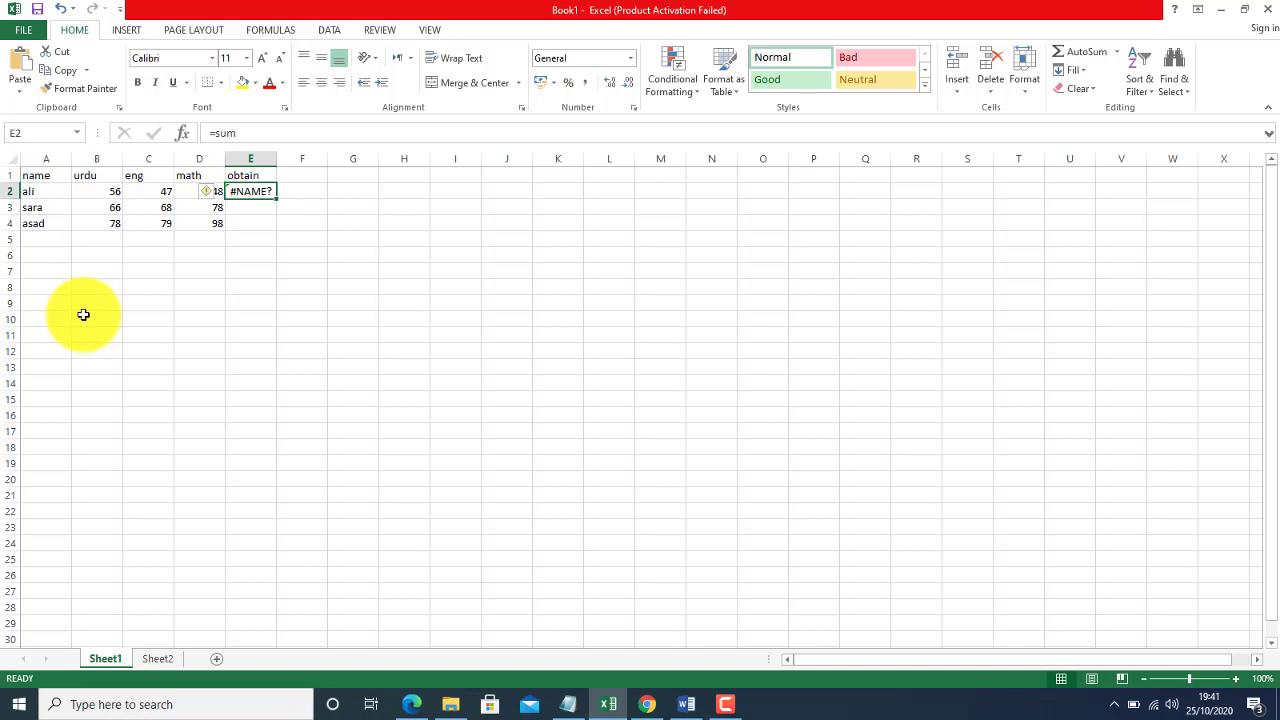
key(F2)
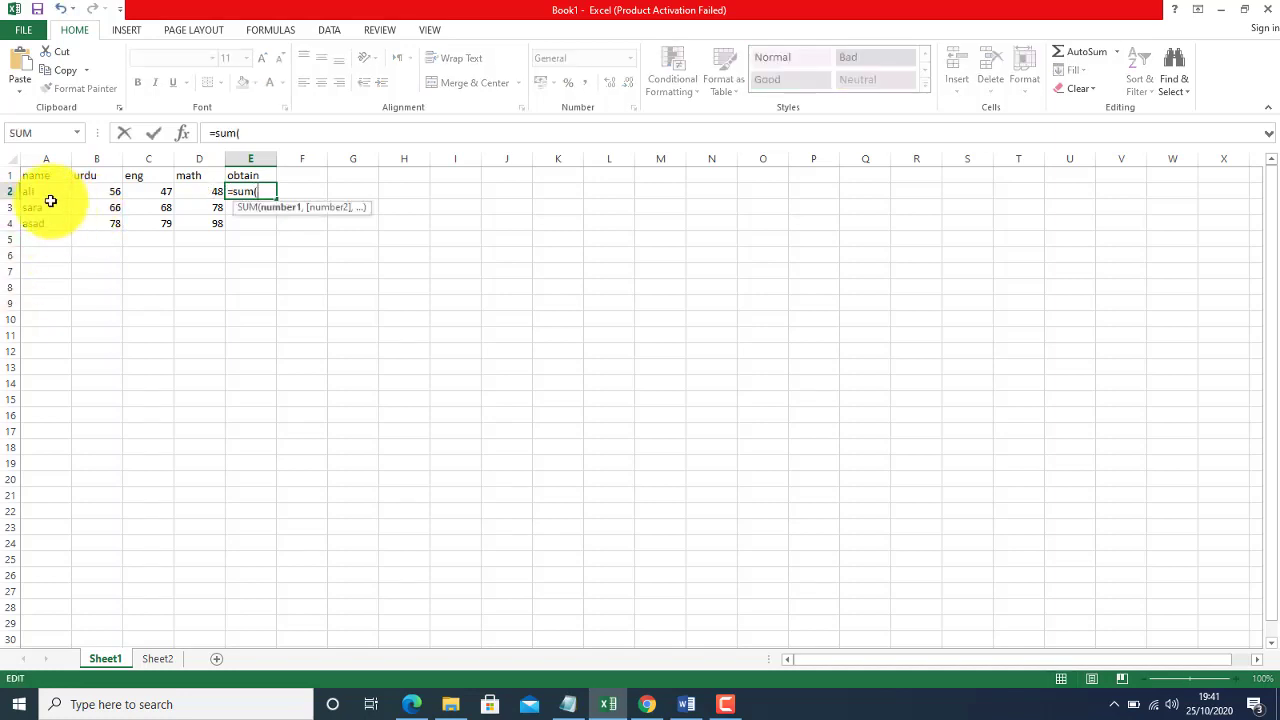
drag(117, 193, 188, 193)
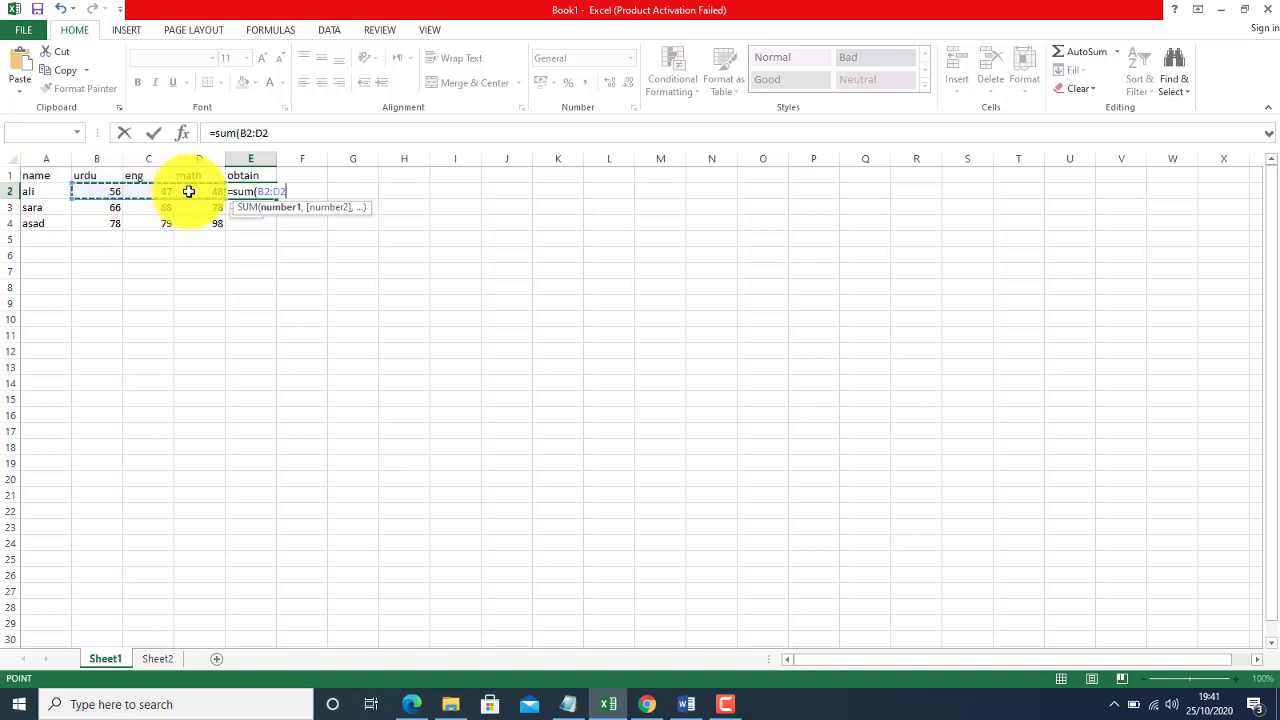
key(Return)
click(264, 194)
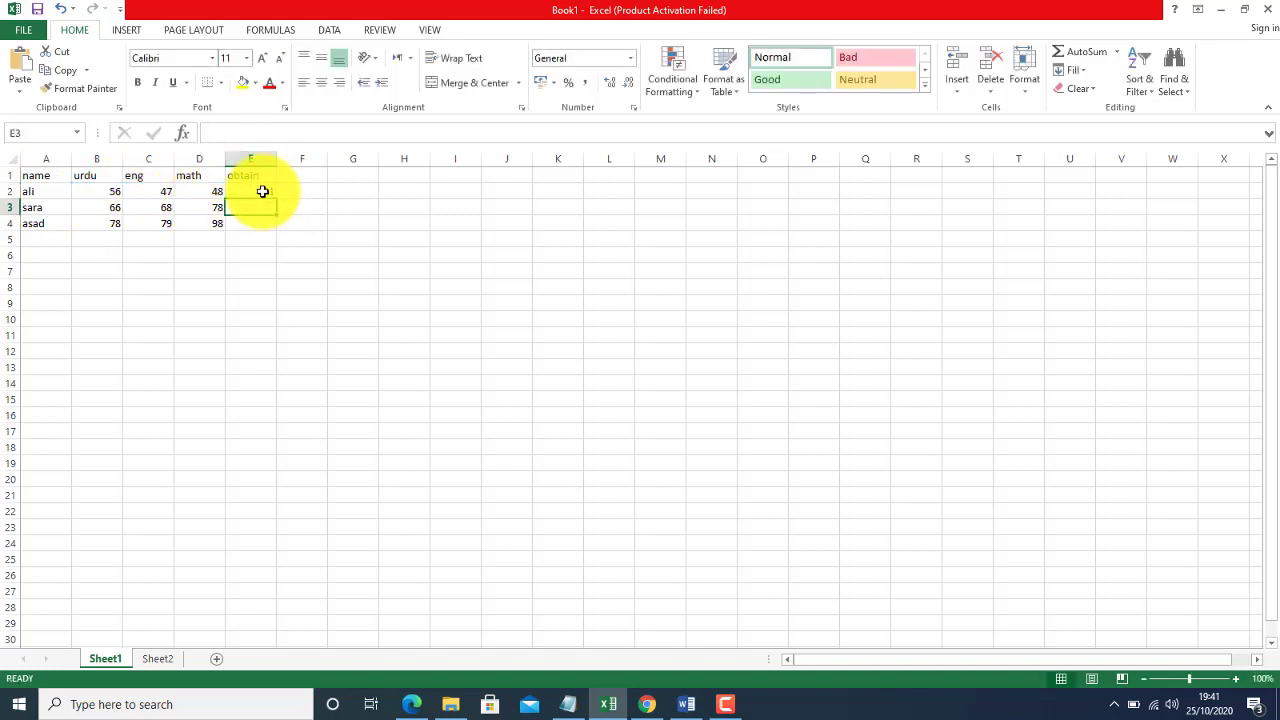
double_click(279, 200)
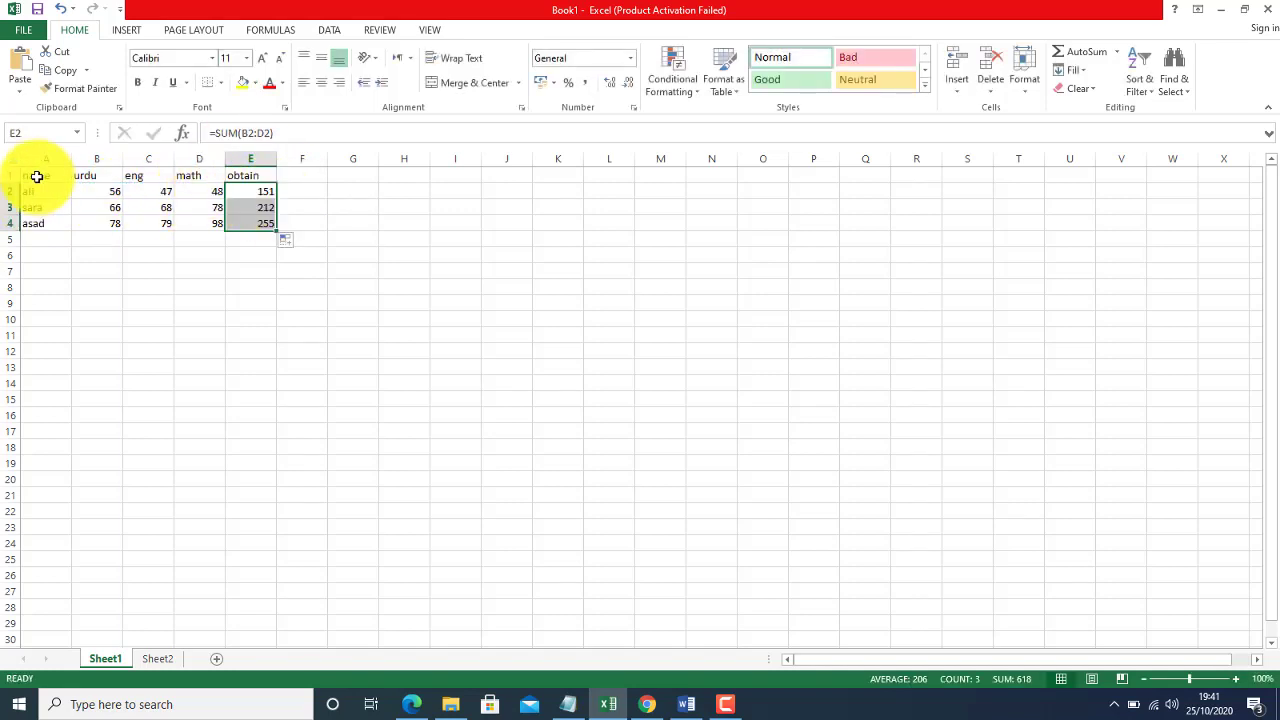
Copy the marks table A1:E4 from Sheet1 and paste it at A1 in Sheet2 and in a new third sheet.
drag(34, 176, 244, 222)
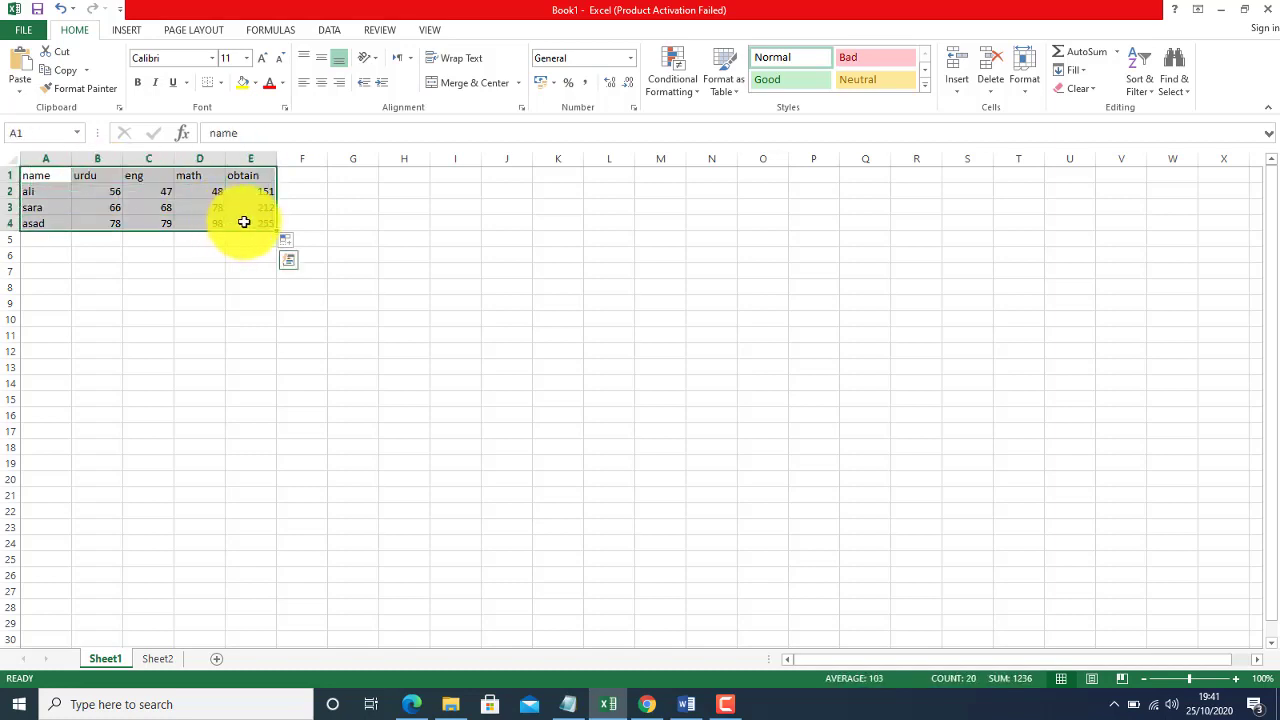
key(ctrl+c)
click(160, 659)
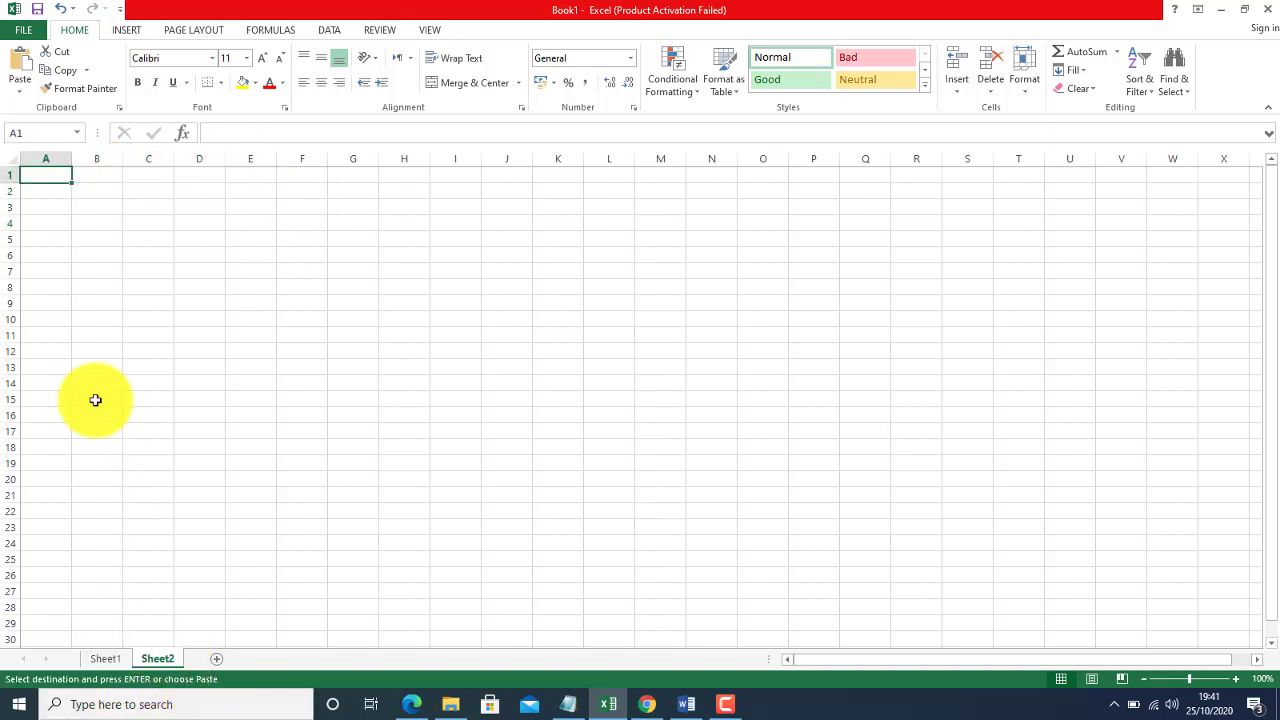
key(ctrl+v)
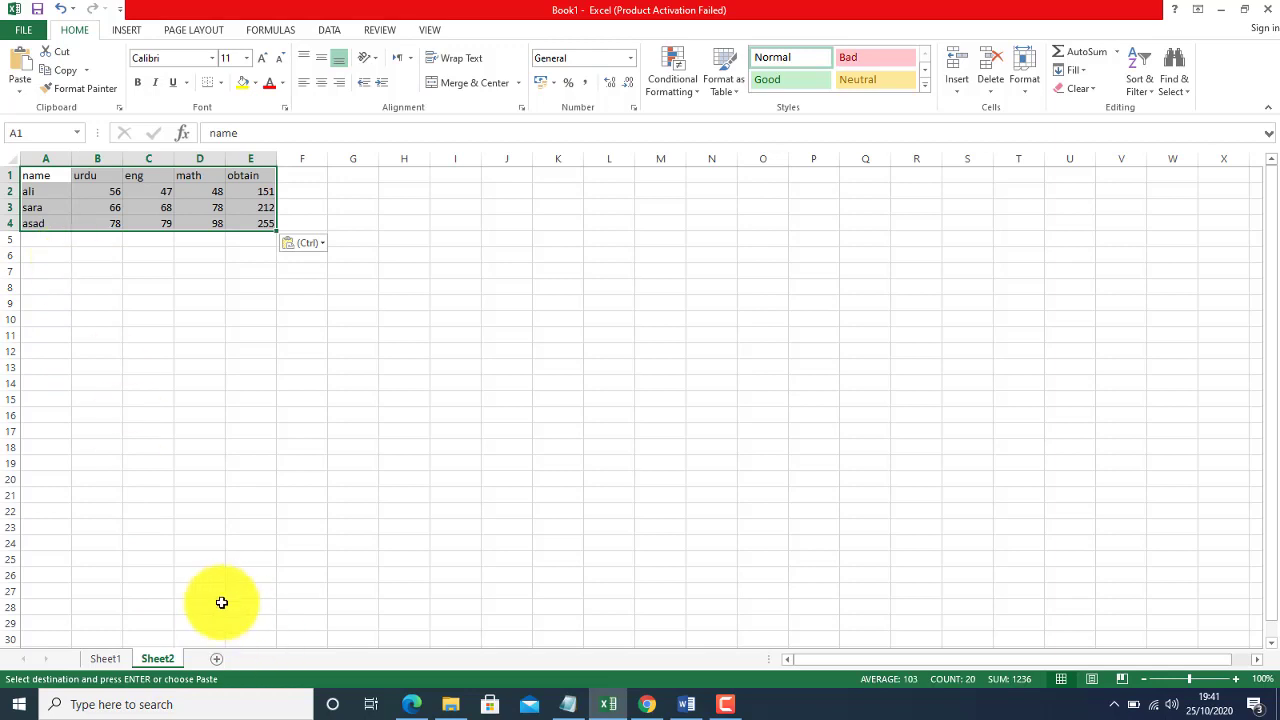
click(222, 667)
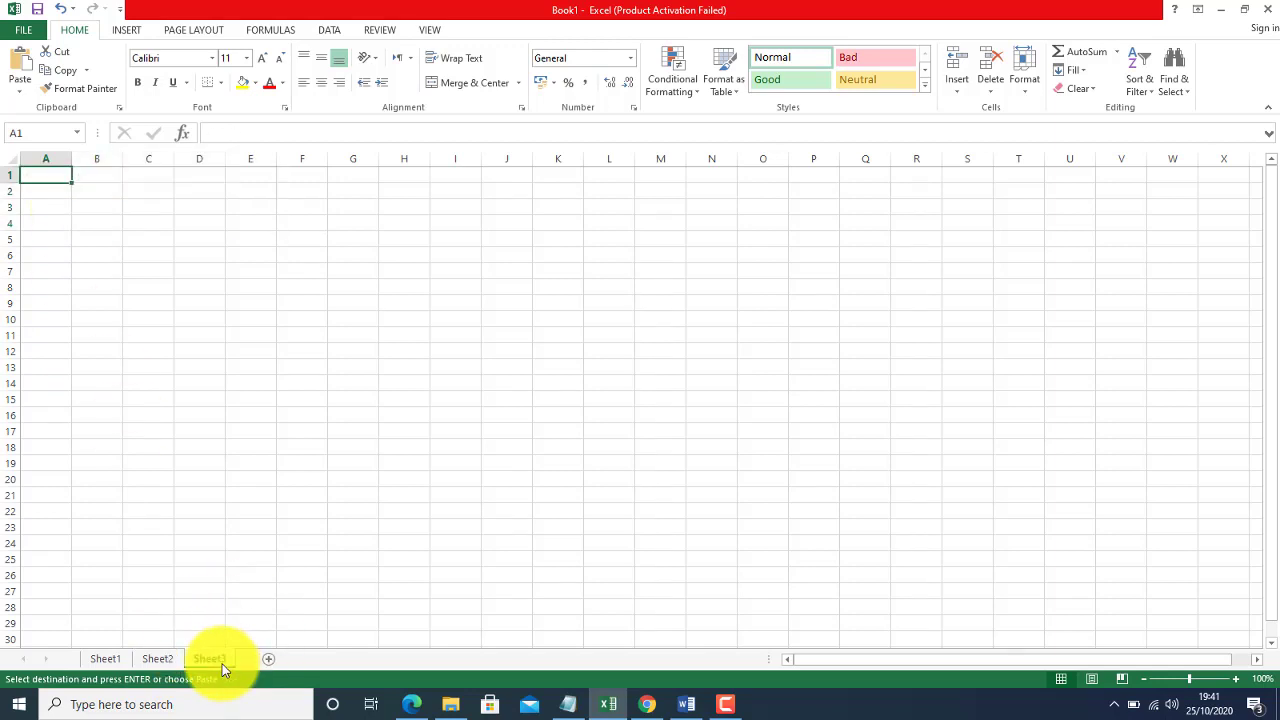
key(ctrl+v)
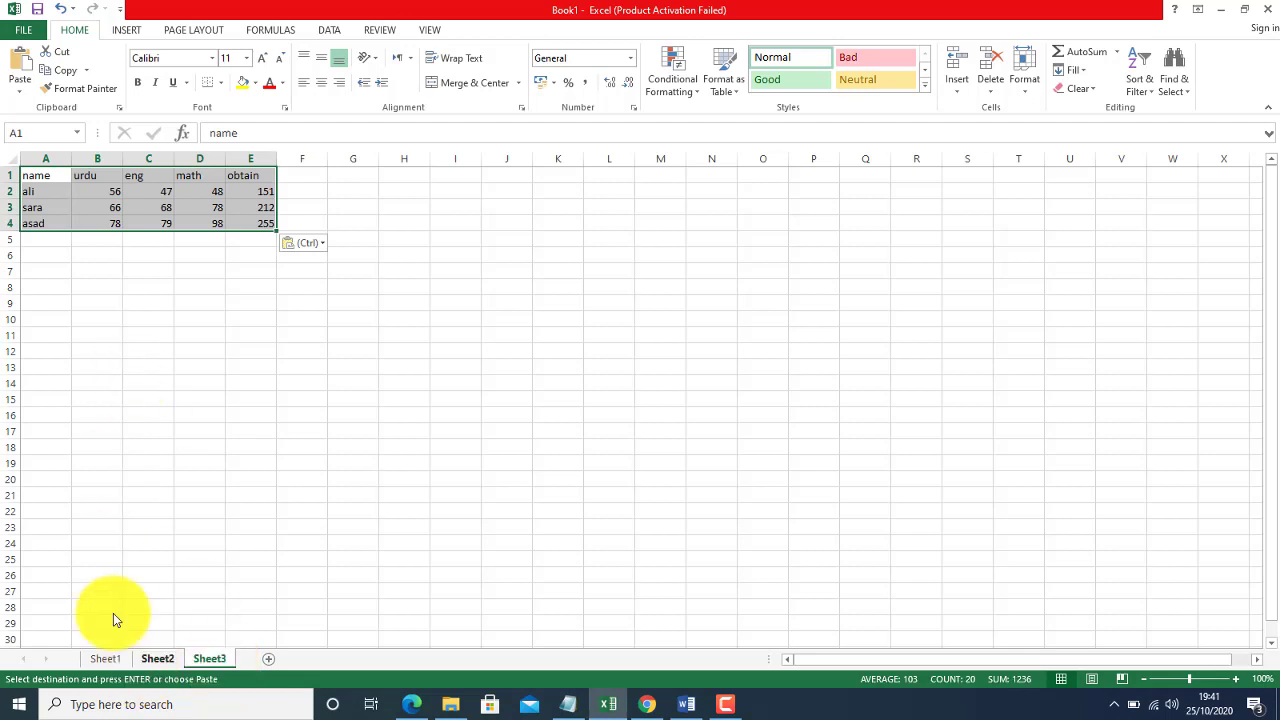
Change the urdu marks in Sheet2 to 77, 87 and 69 in cells B2 to B4.
click(160, 658)
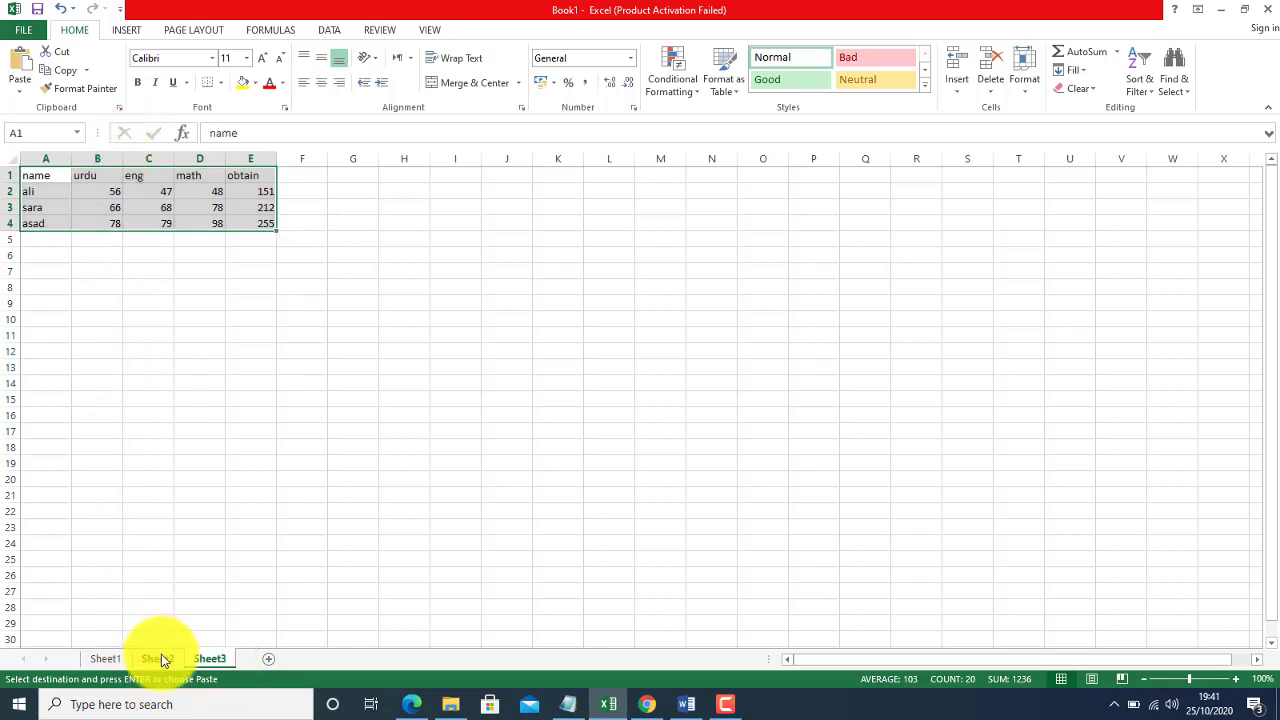
key(Escape)
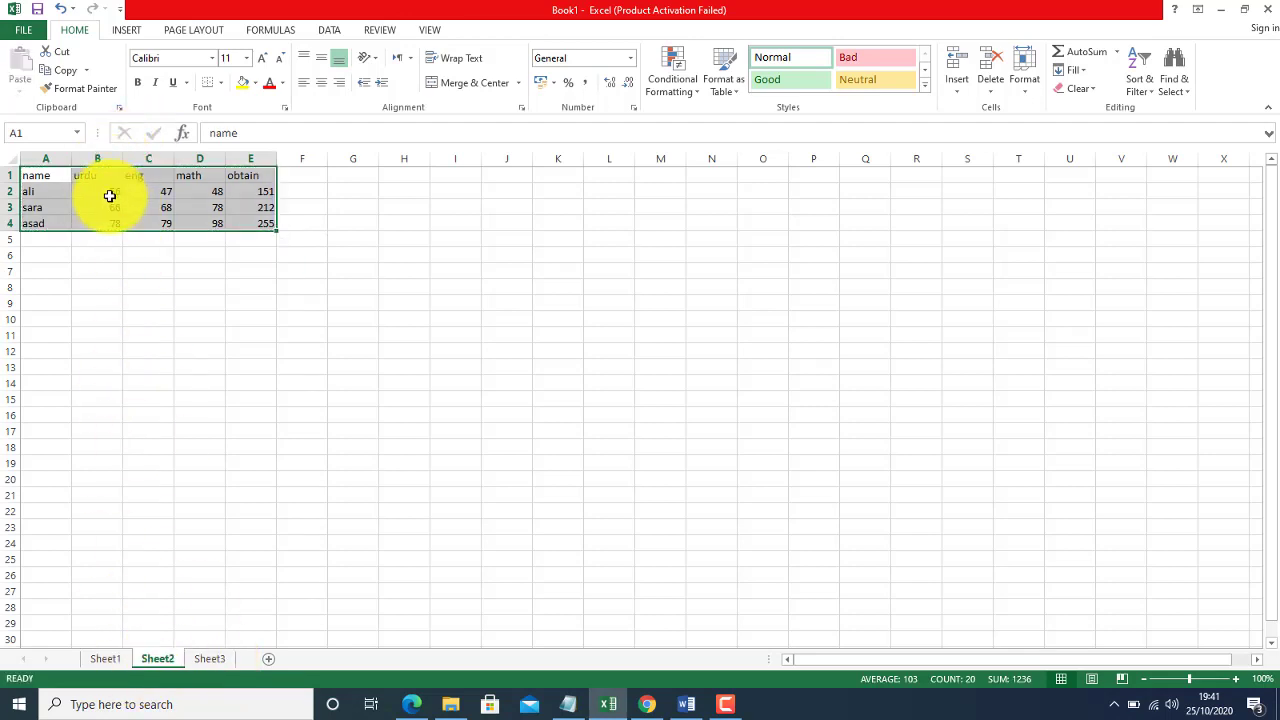
click(110, 196)
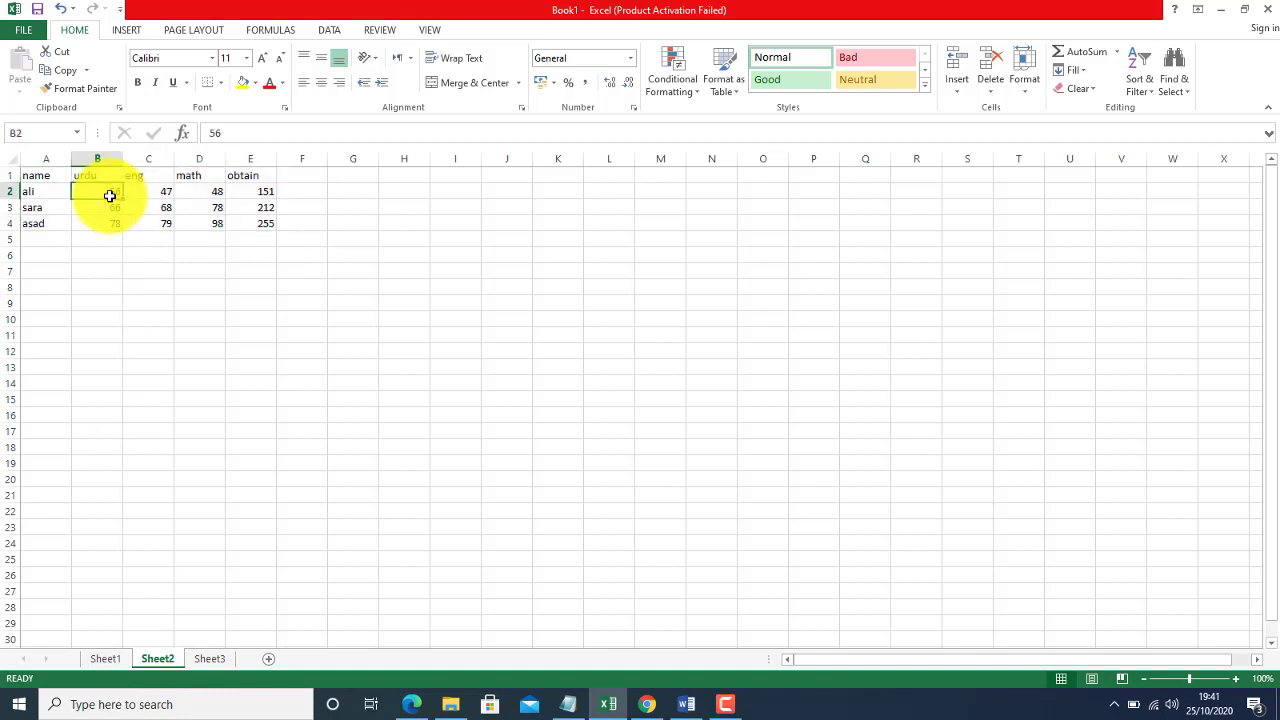
text(77)
key(Return)
text(87)
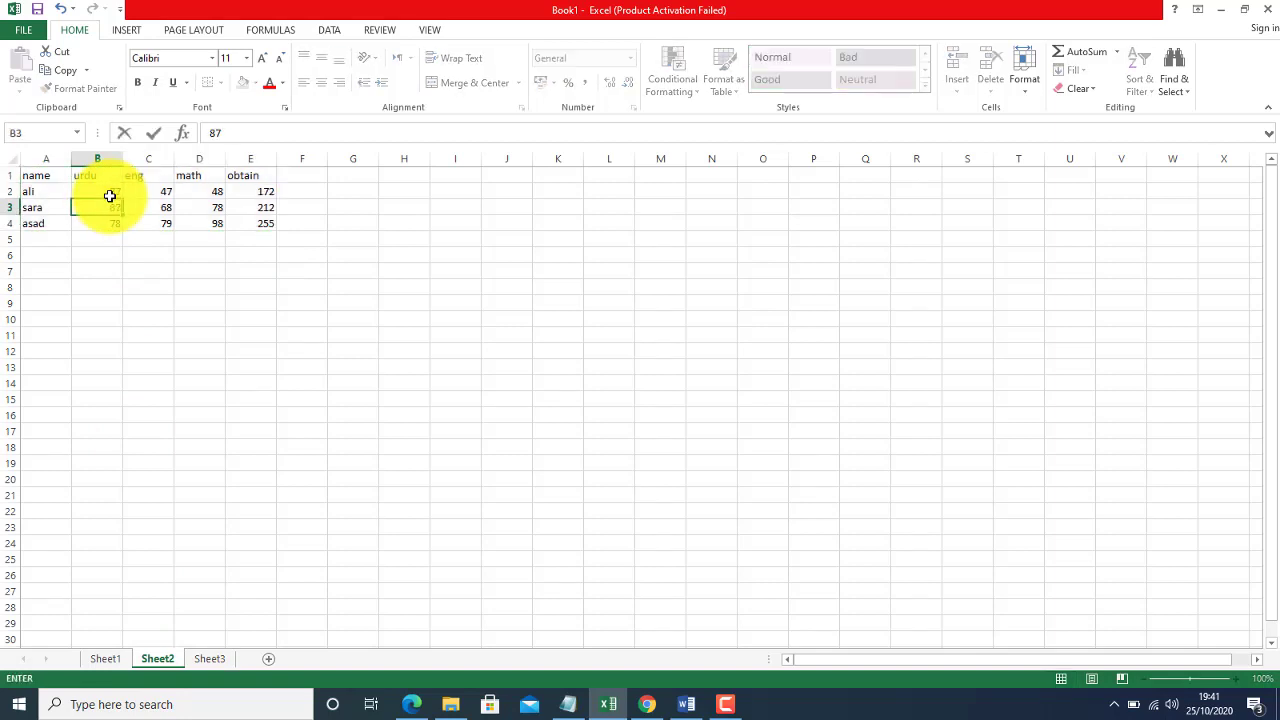
key(Return)
text(69)
key(Return)
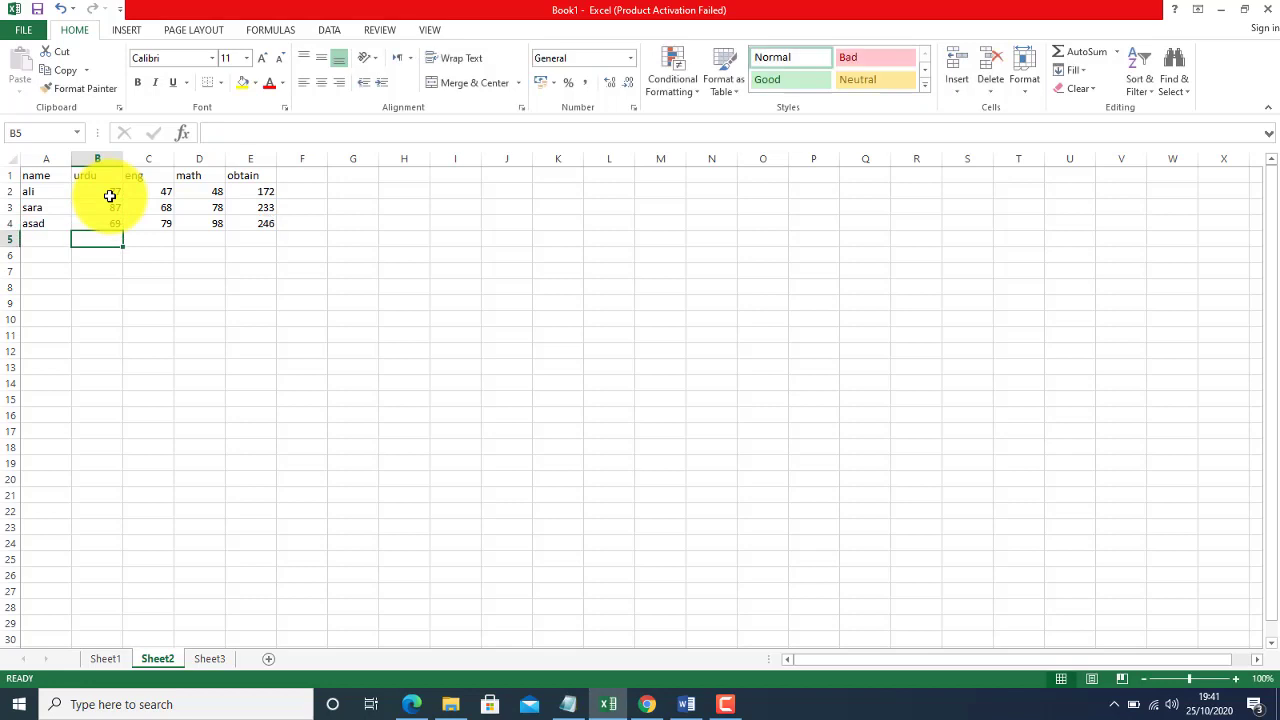
Set the third student's eng mark in C4 to 56 and the second student's math mark in D3 to 57.
key(Up)
key(Right)
text(56)
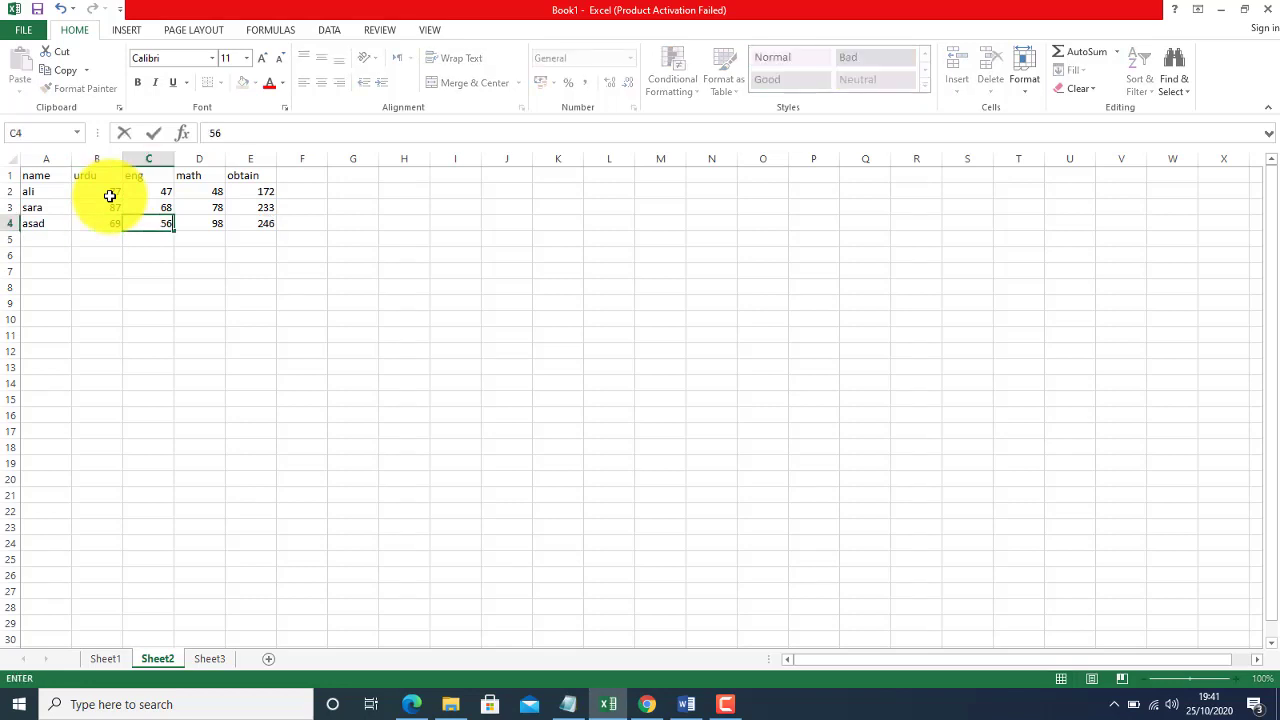
key(Right)
key(Up)
text(5)
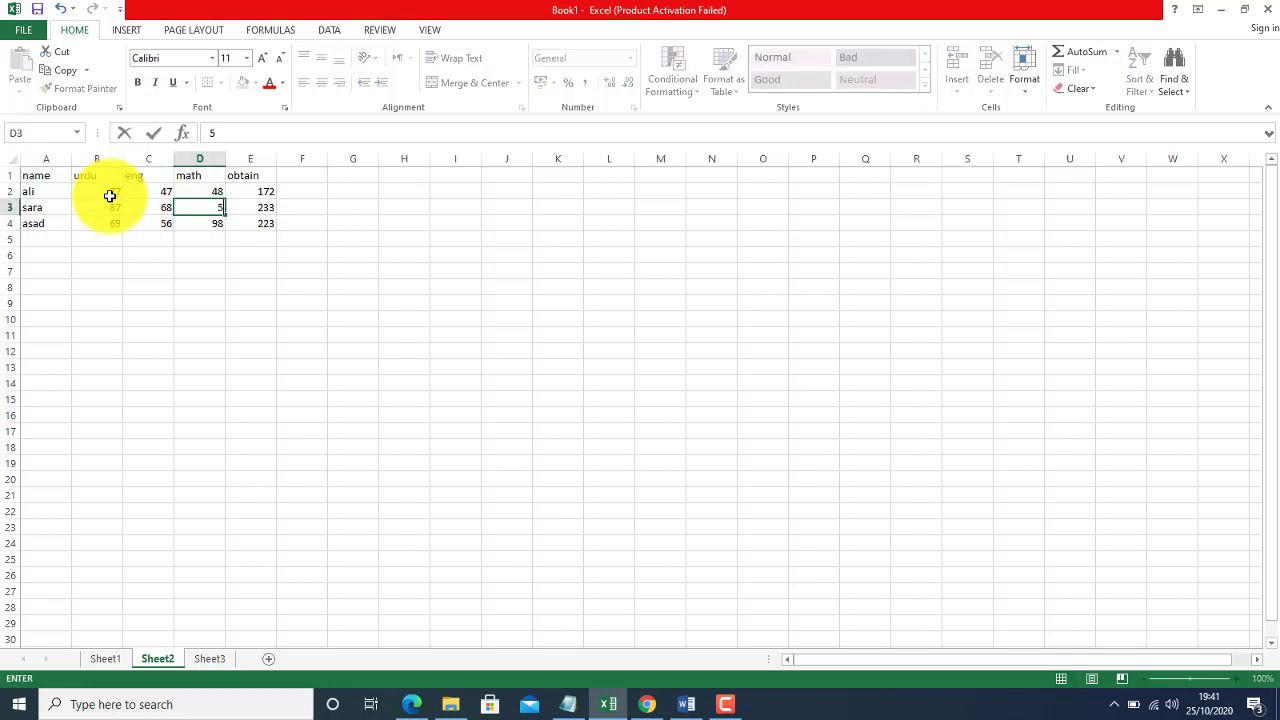
text(7)
Set the first student's eng mark in C2 to 55 and math mark in D2 to 88.
key(Up)
key(Left)
text(55)
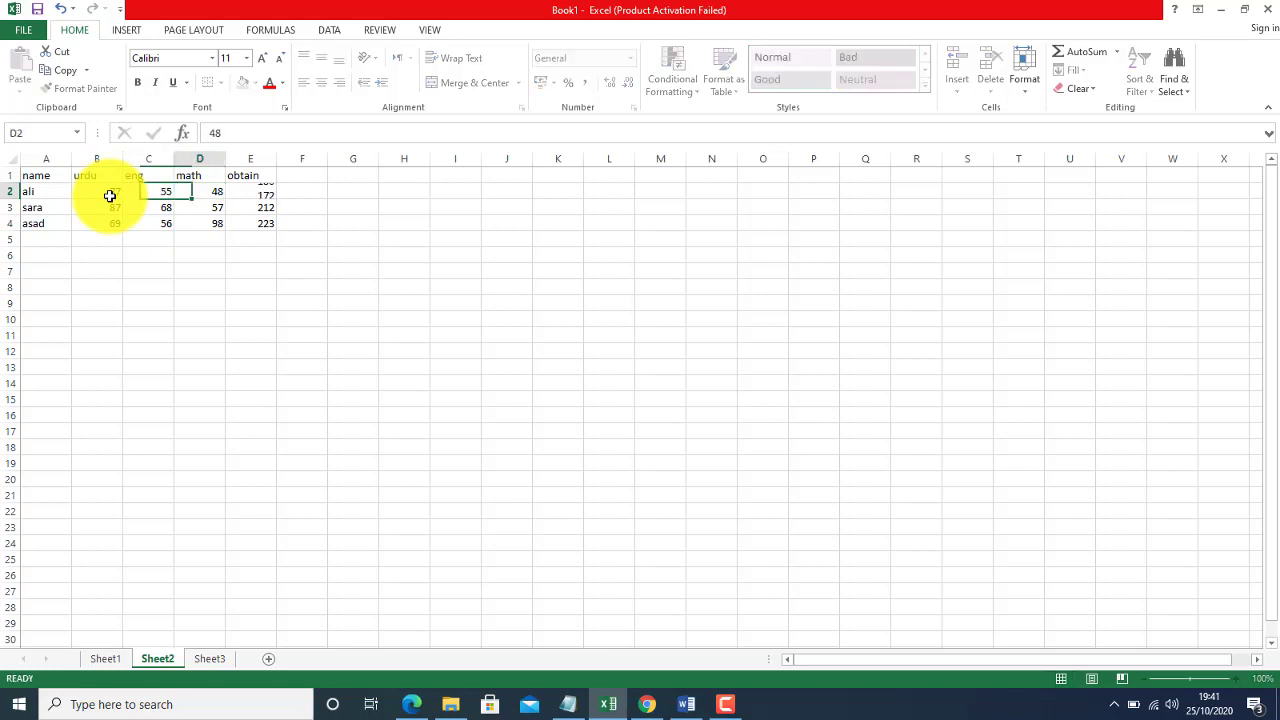
key(Right)
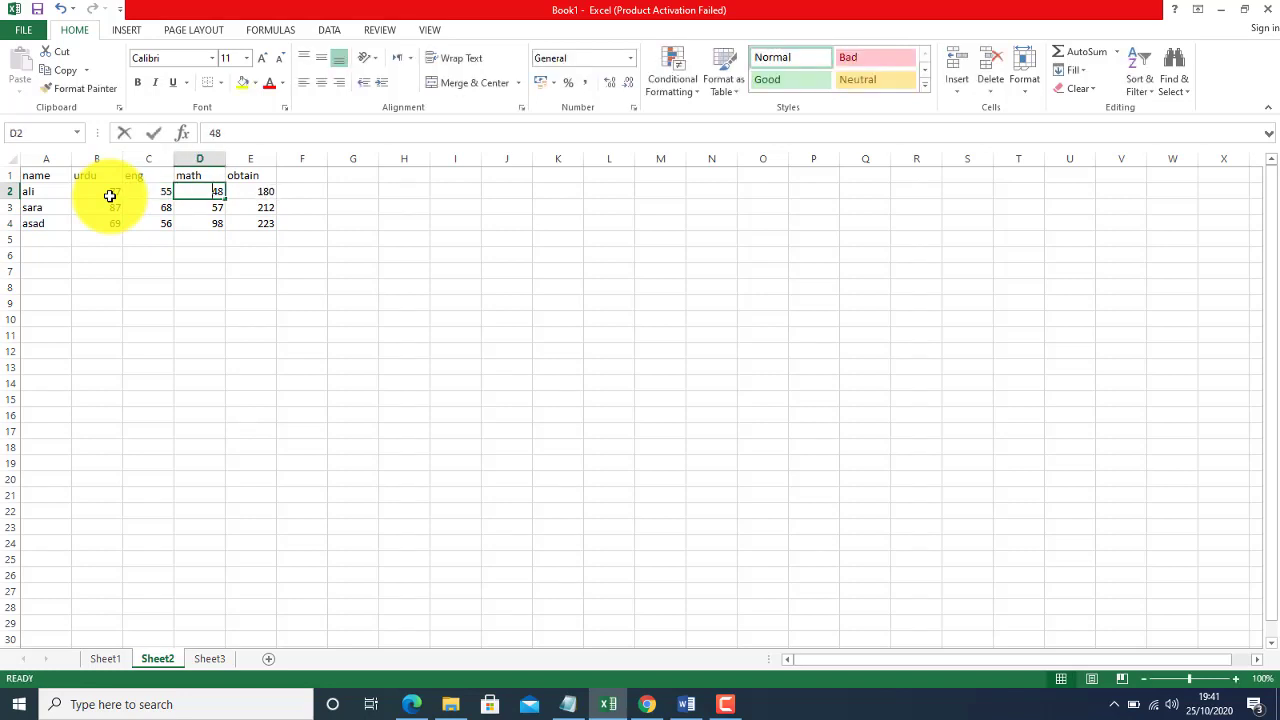
text(88)
key(Down)
key(Down)
key(Down)
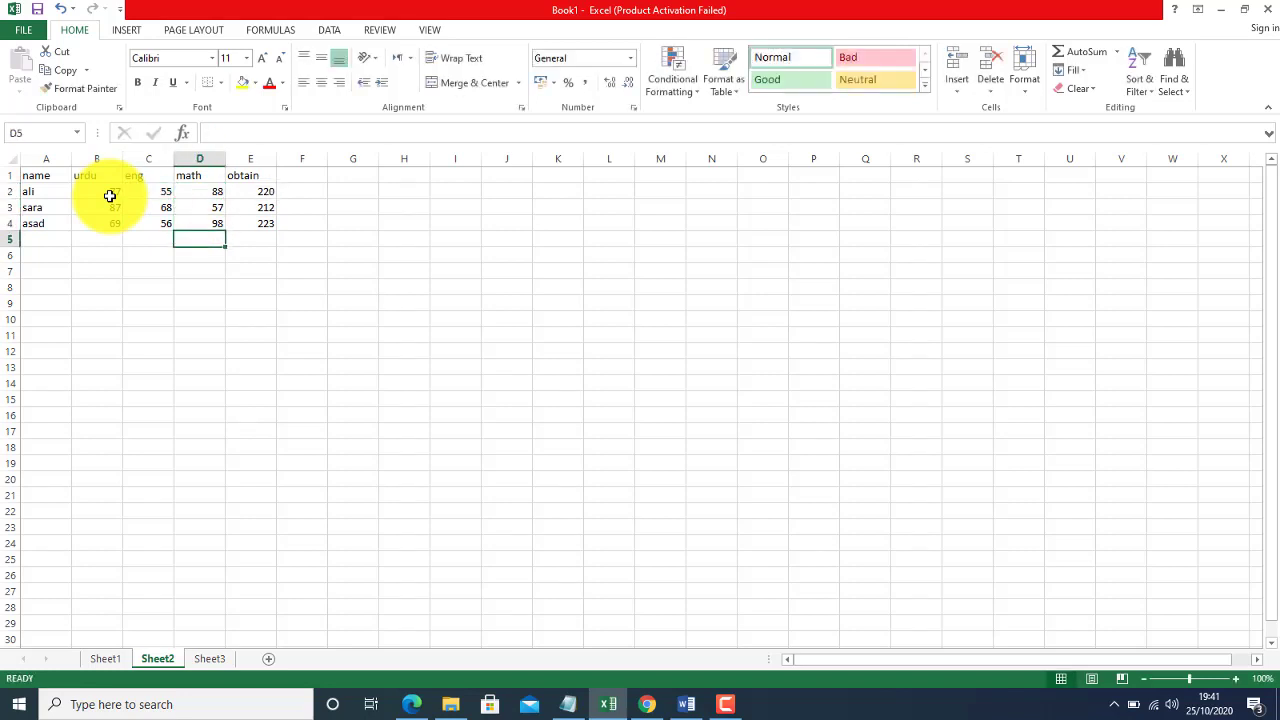
Clear the copied marks table from A1:E4 on Sheet3.
click(209, 659)
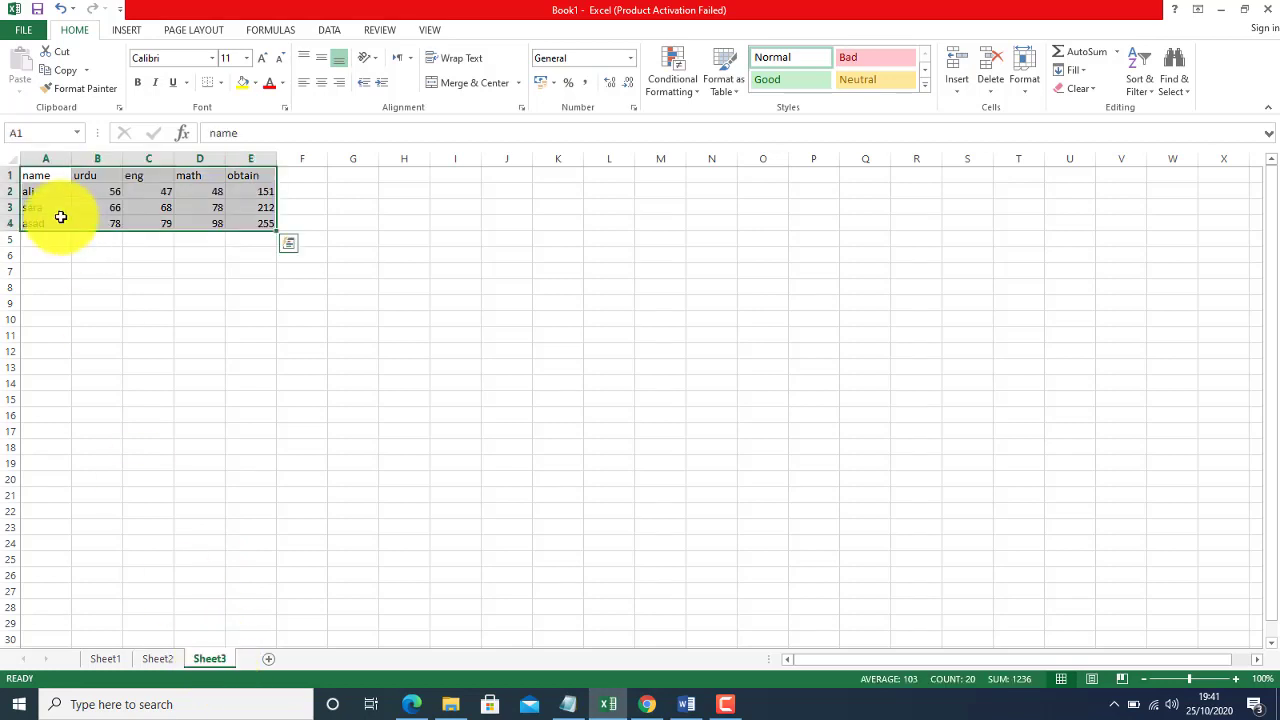
key(Delete)
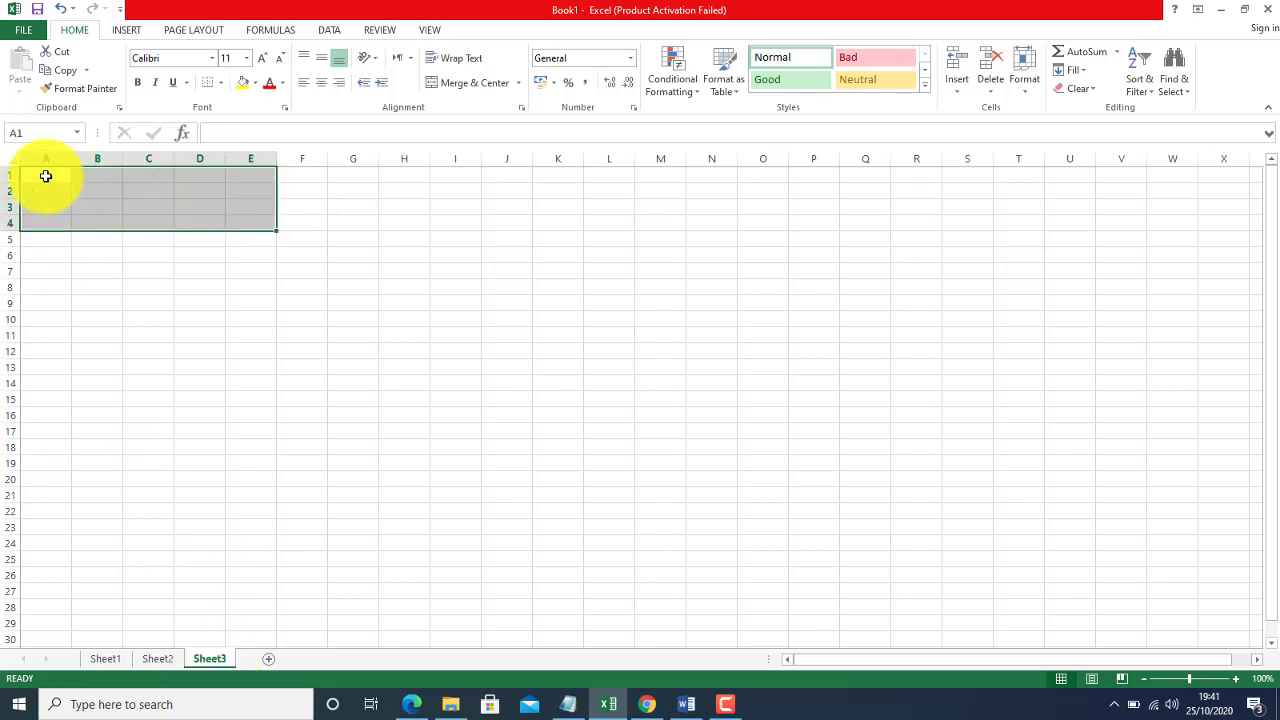
click(46, 176)
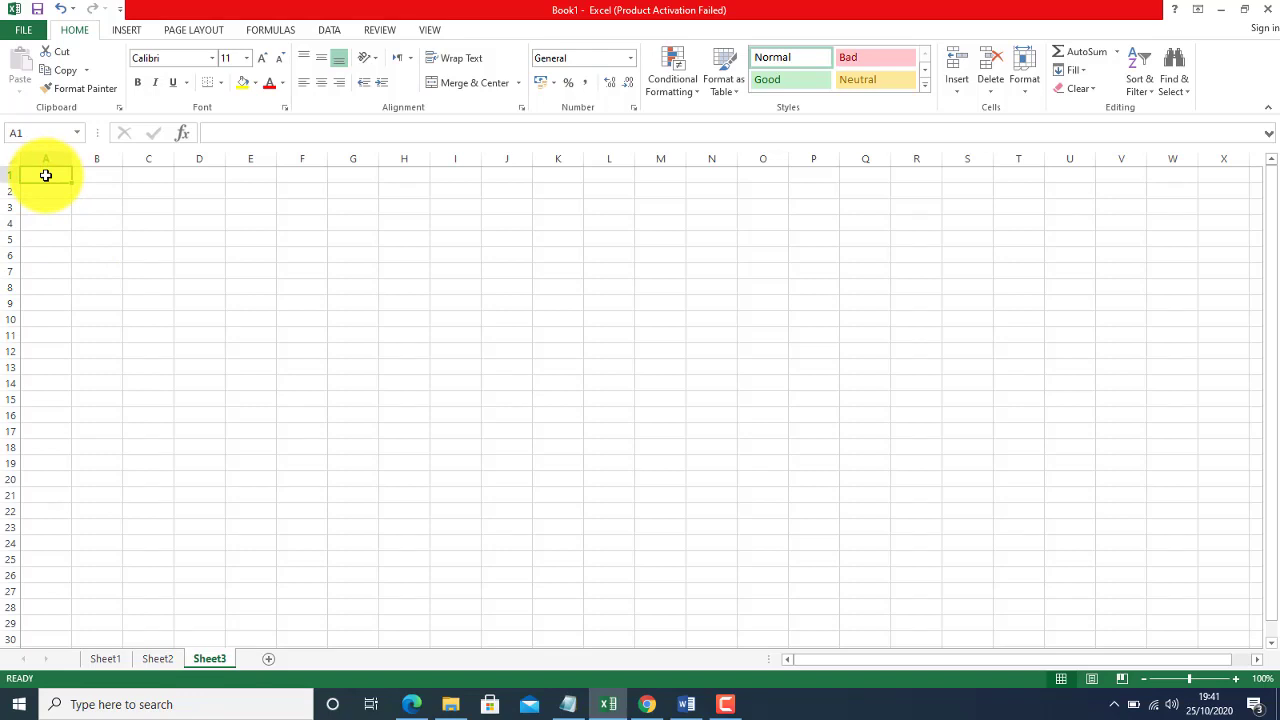
Enter the formula =Sheet1!B2+Sheet2!B2 in cell A1 of Sheet3.
text(=)
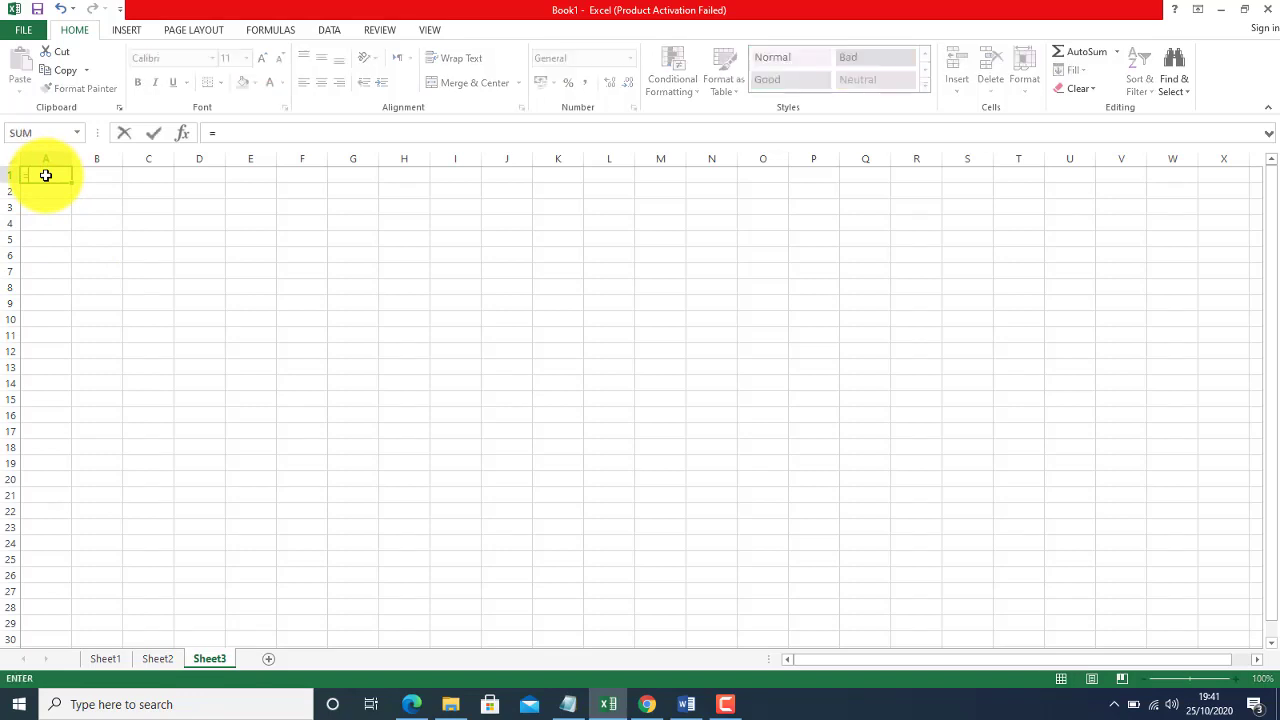
click(105, 658)
click(108, 191)
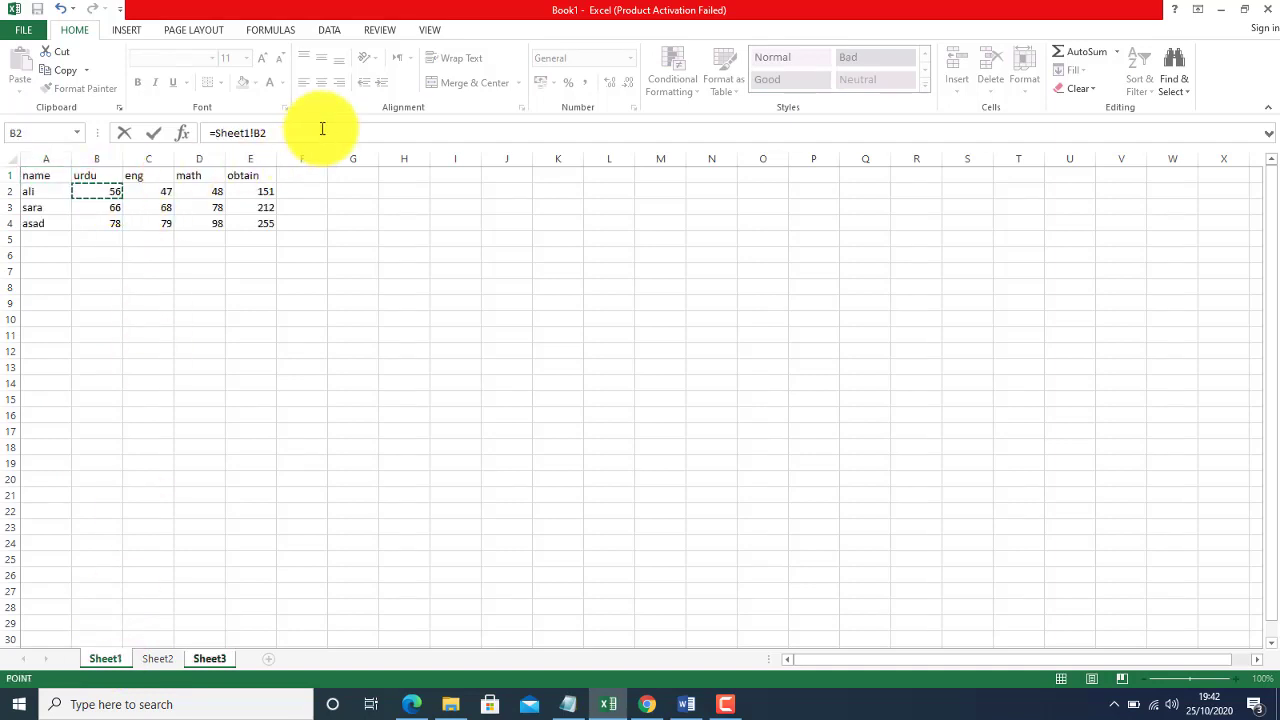
text(+)
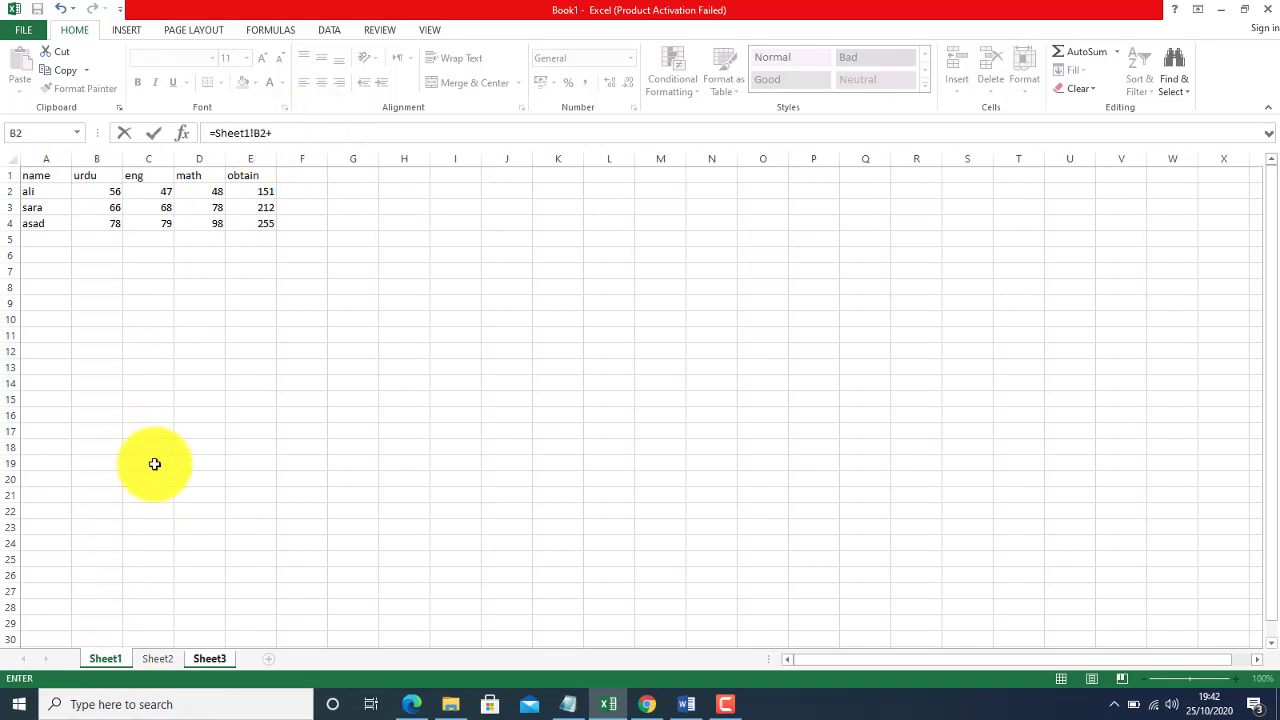
click(157, 659)
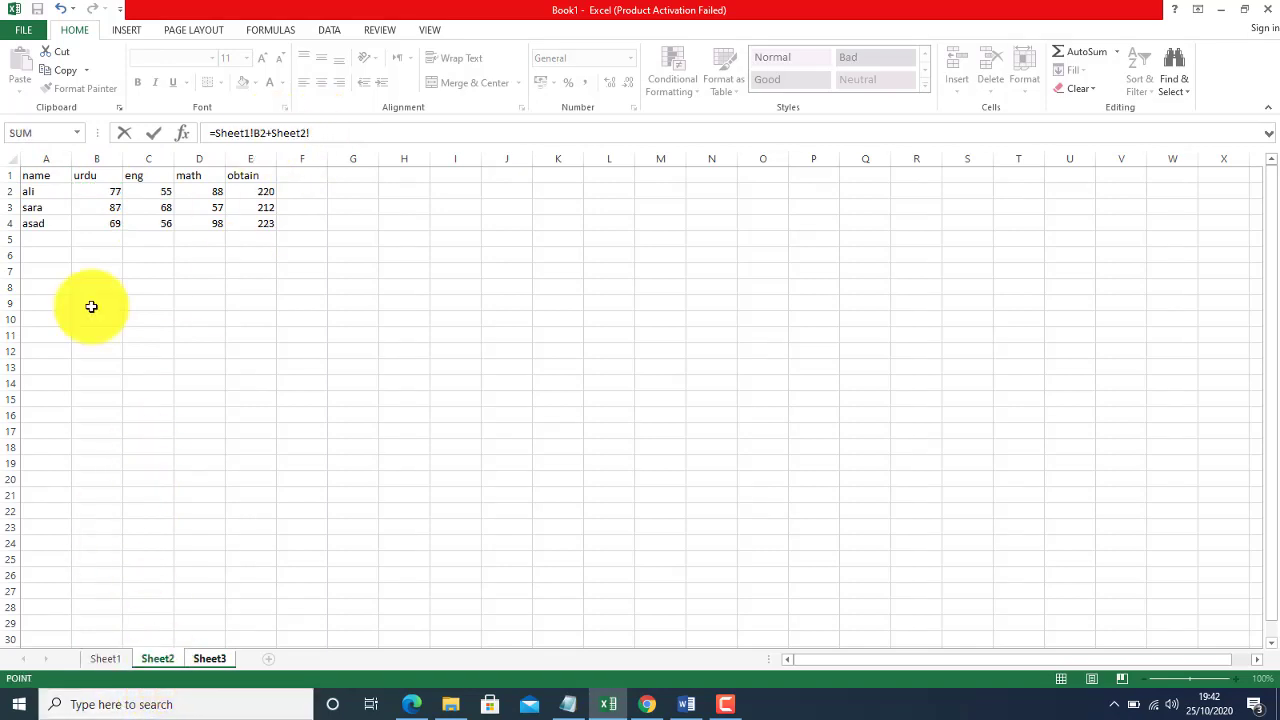
click(97, 191)
key(Return)
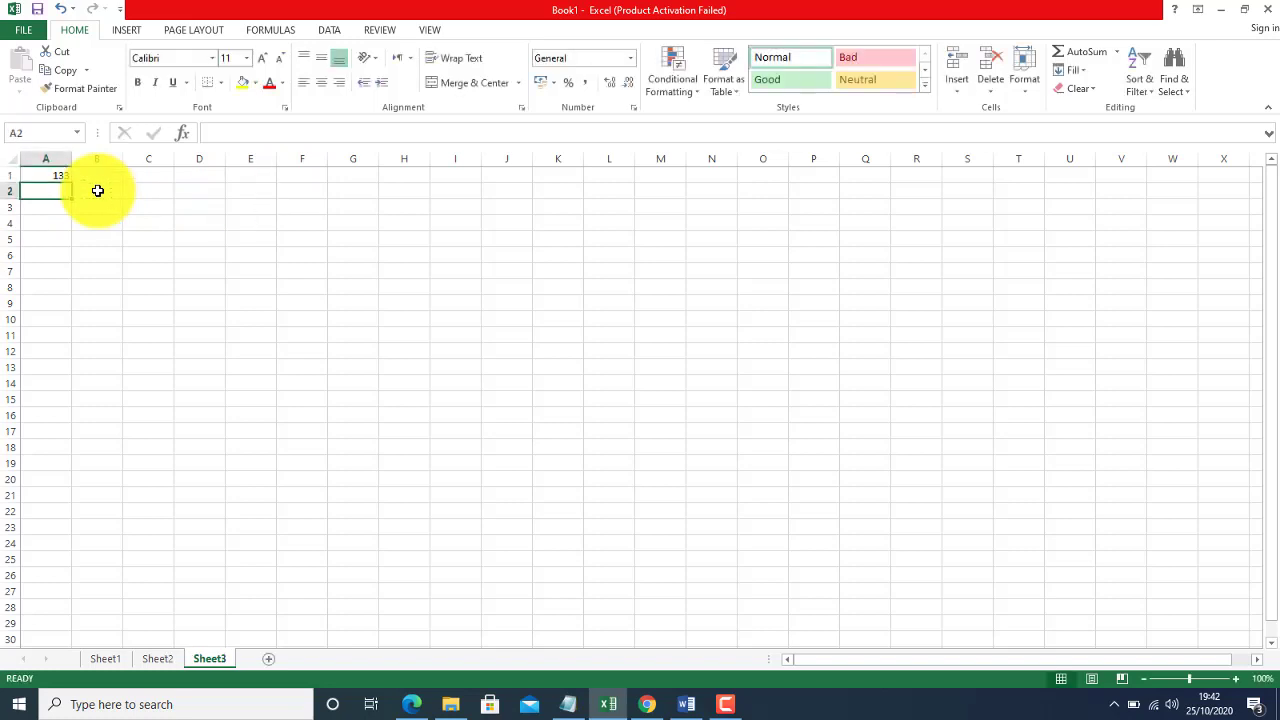
Fill the A1 formula across and down through A1:D3 on Sheet3.
click(55, 177)
drag(74, 180, 226, 216)
click(168, 366)
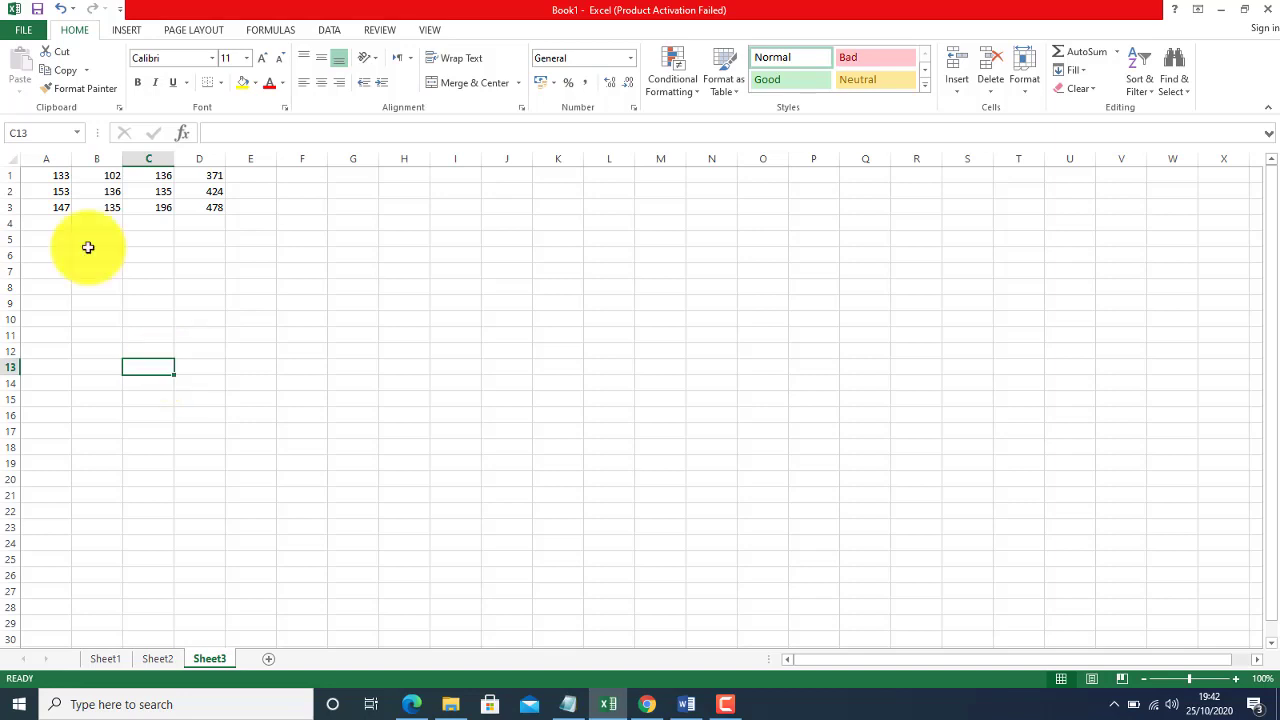
Set the first student's urdu mark in B2 to 90 on both Sheet1 and Sheet2, and check the sums on Sheet3.
click(106, 659)
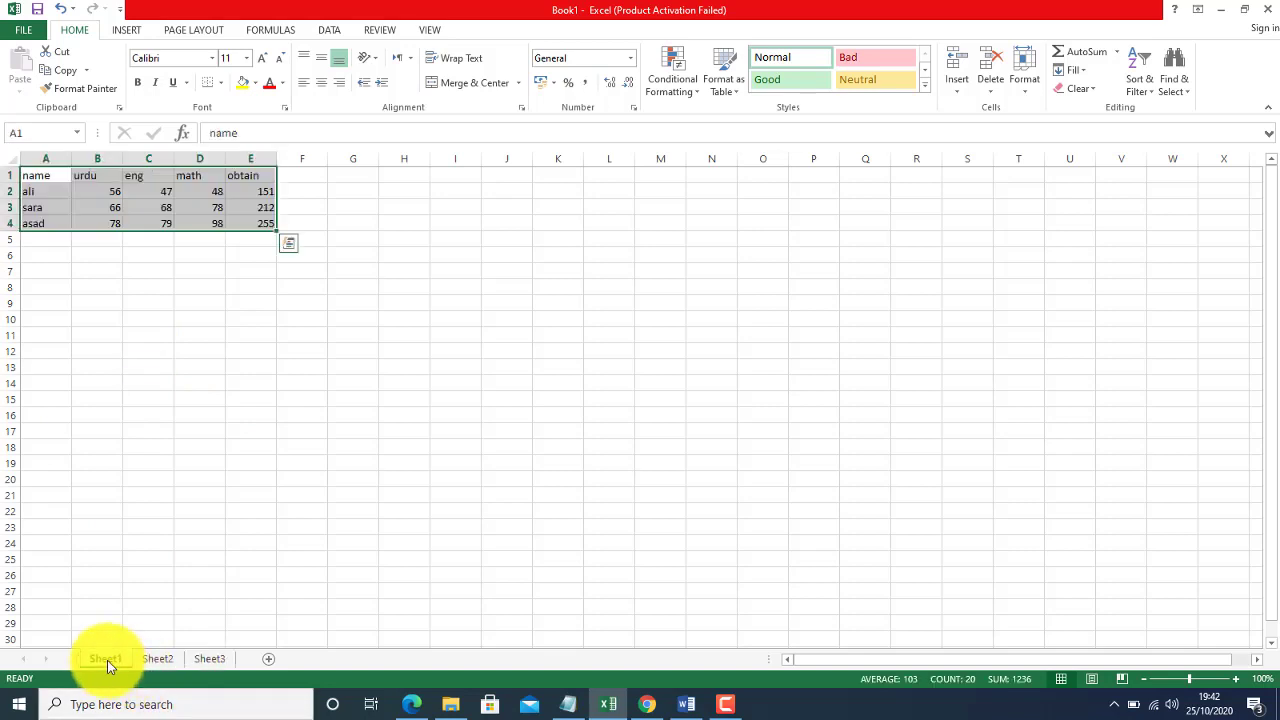
click(115, 193)
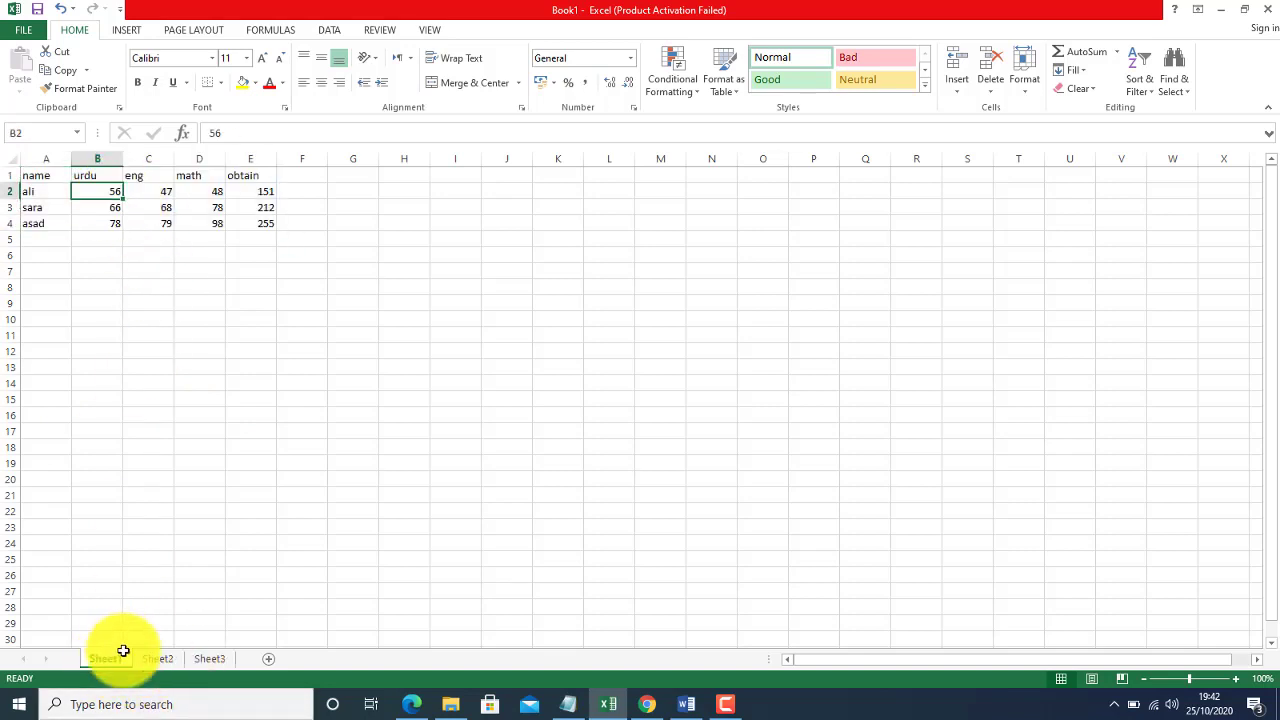
click(157, 659)
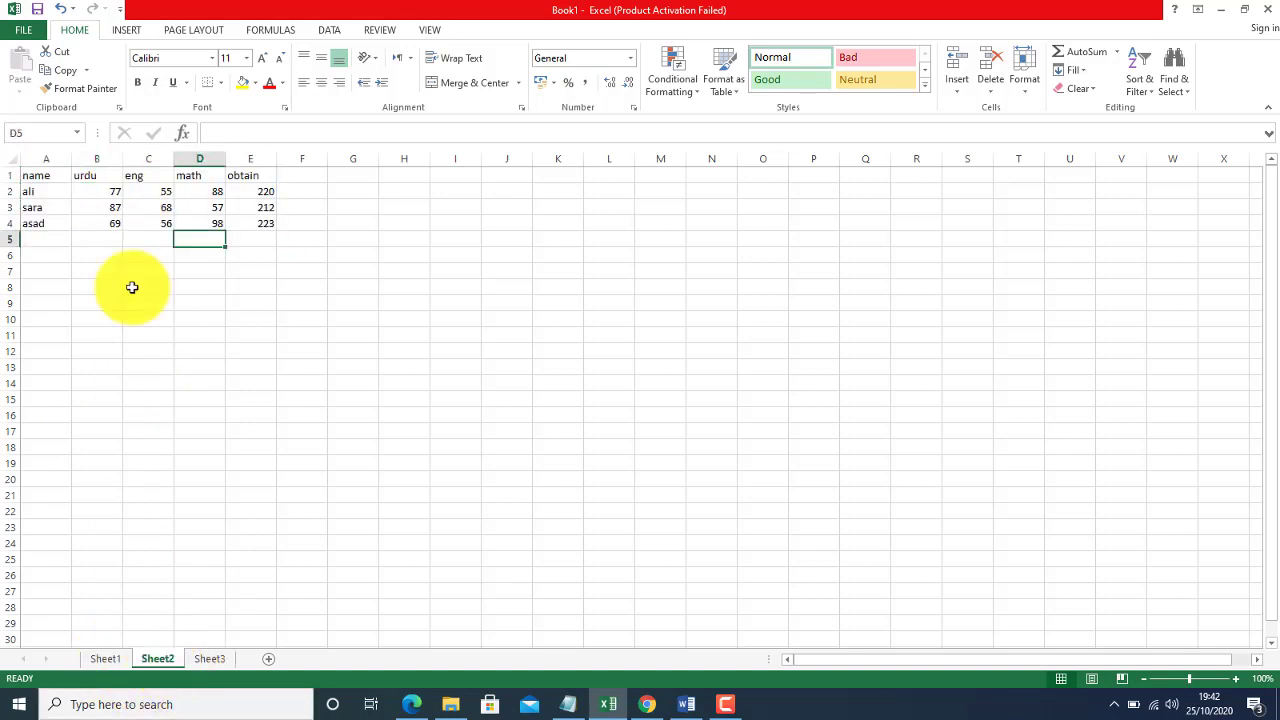
click(206, 662)
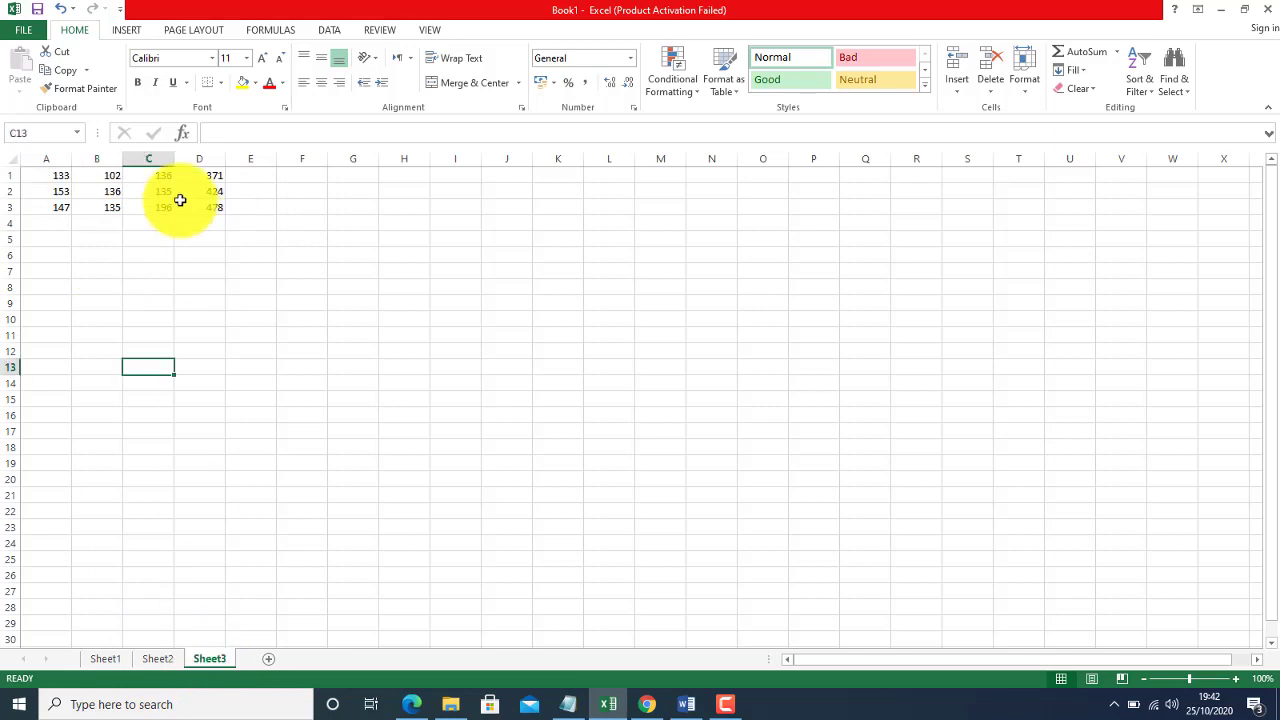
click(106, 659)
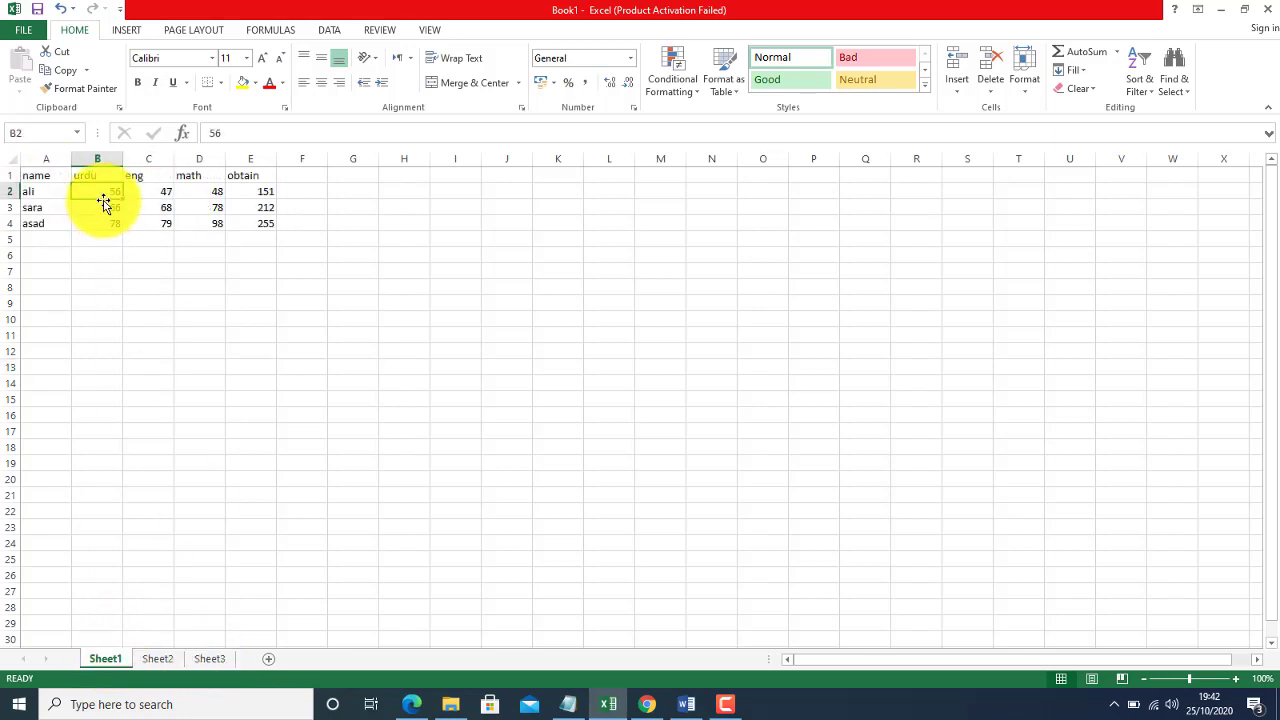
text(90)
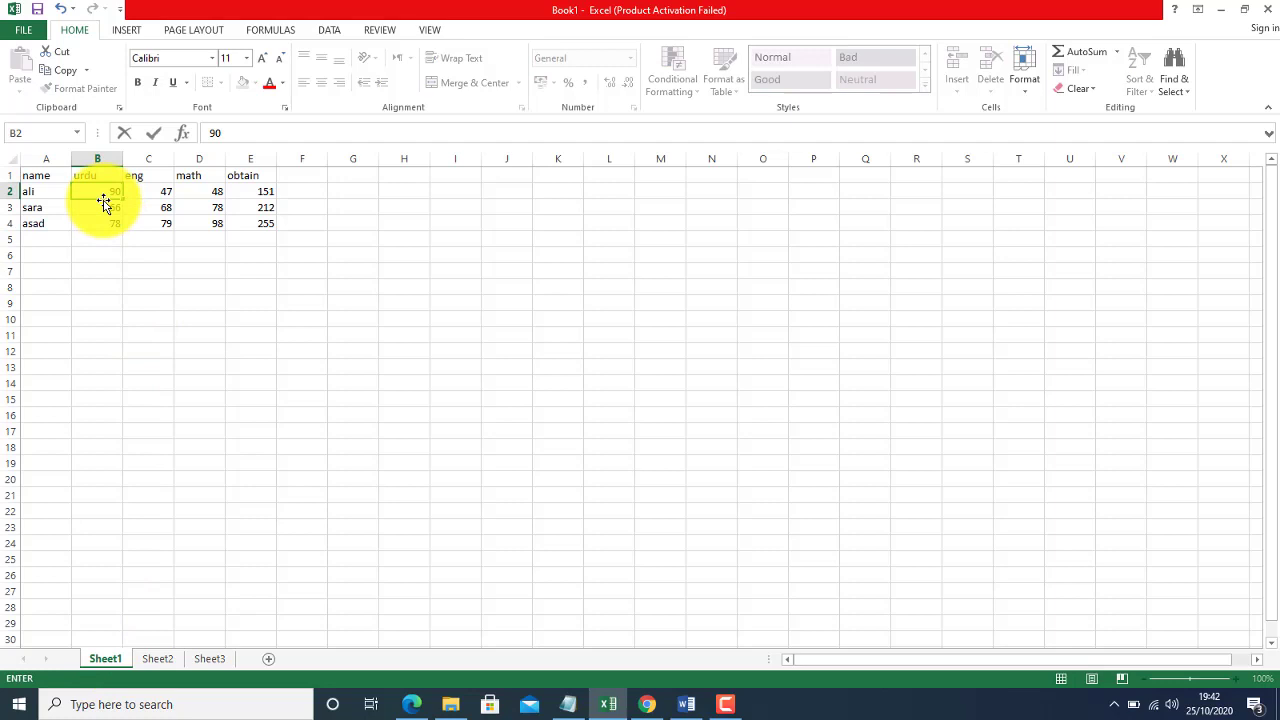
click(153, 656)
click(102, 190)
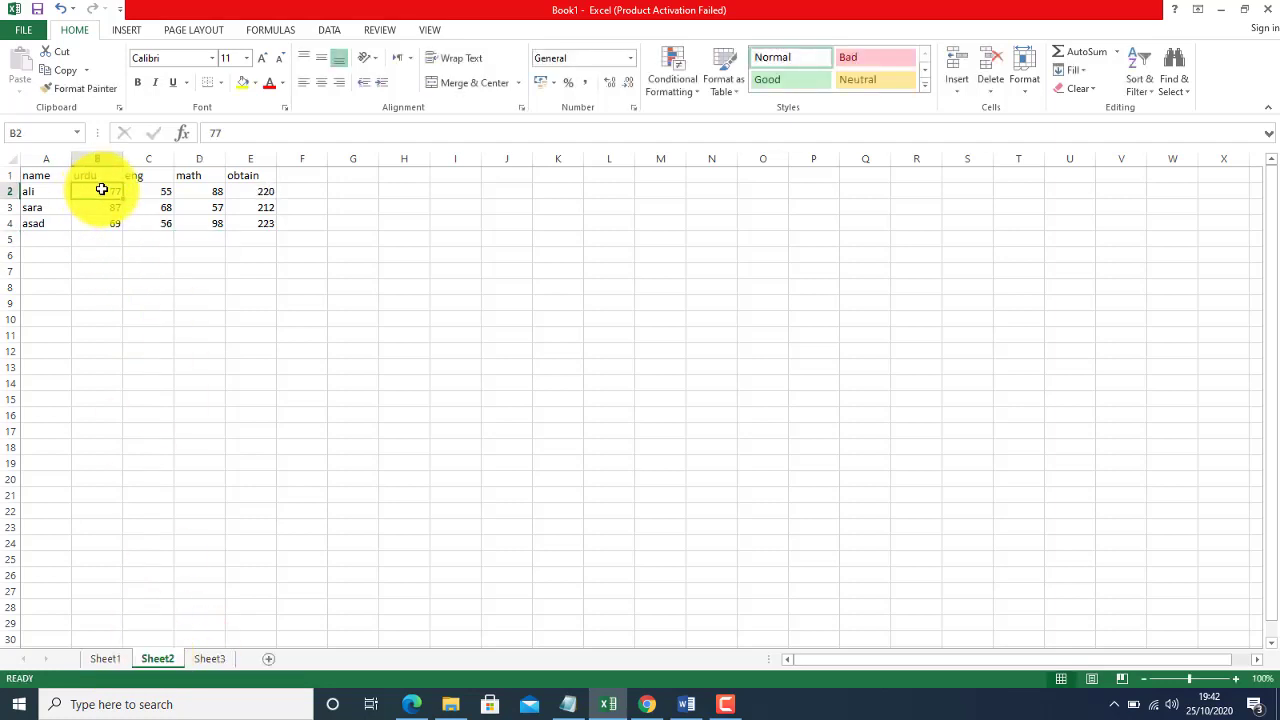
text(90)
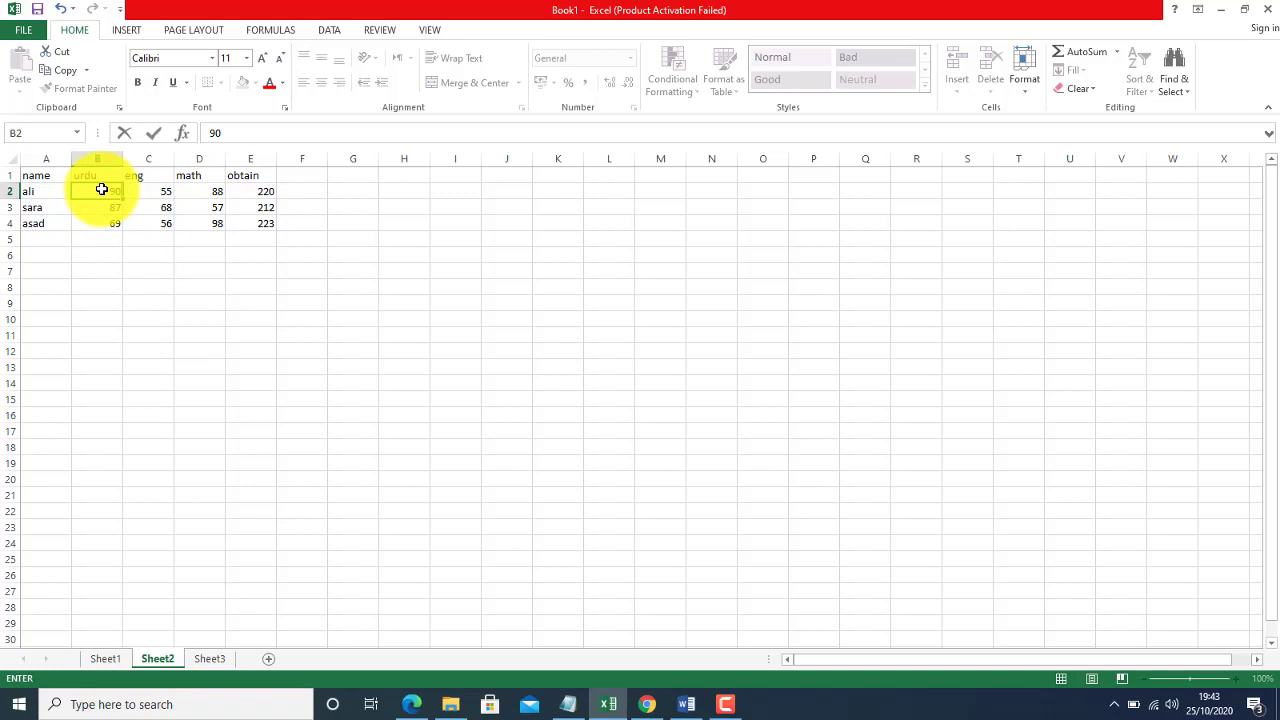
click(209, 658)
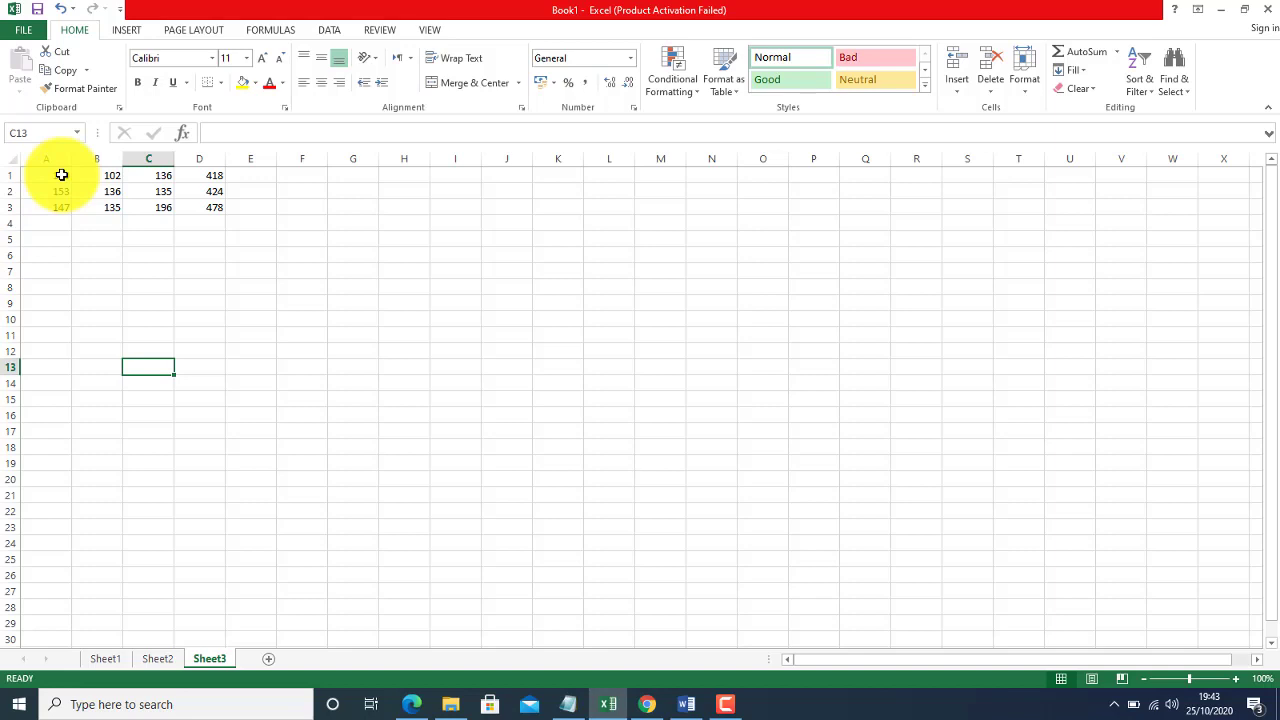
Move the marks table on Sheet2 from A1:E4 to C3:G6 and check the sums on Sheet3.
drag(61, 176, 211, 207)
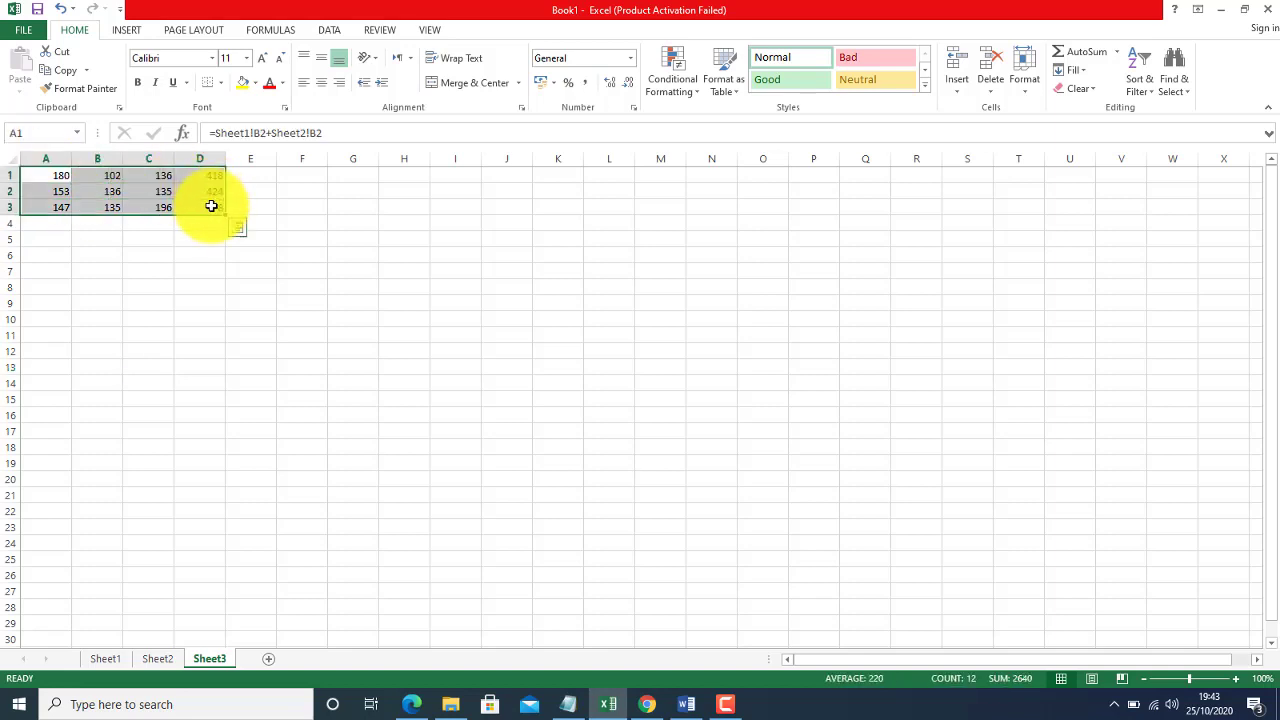
click(162, 660)
drag(51, 175, 380, 245)
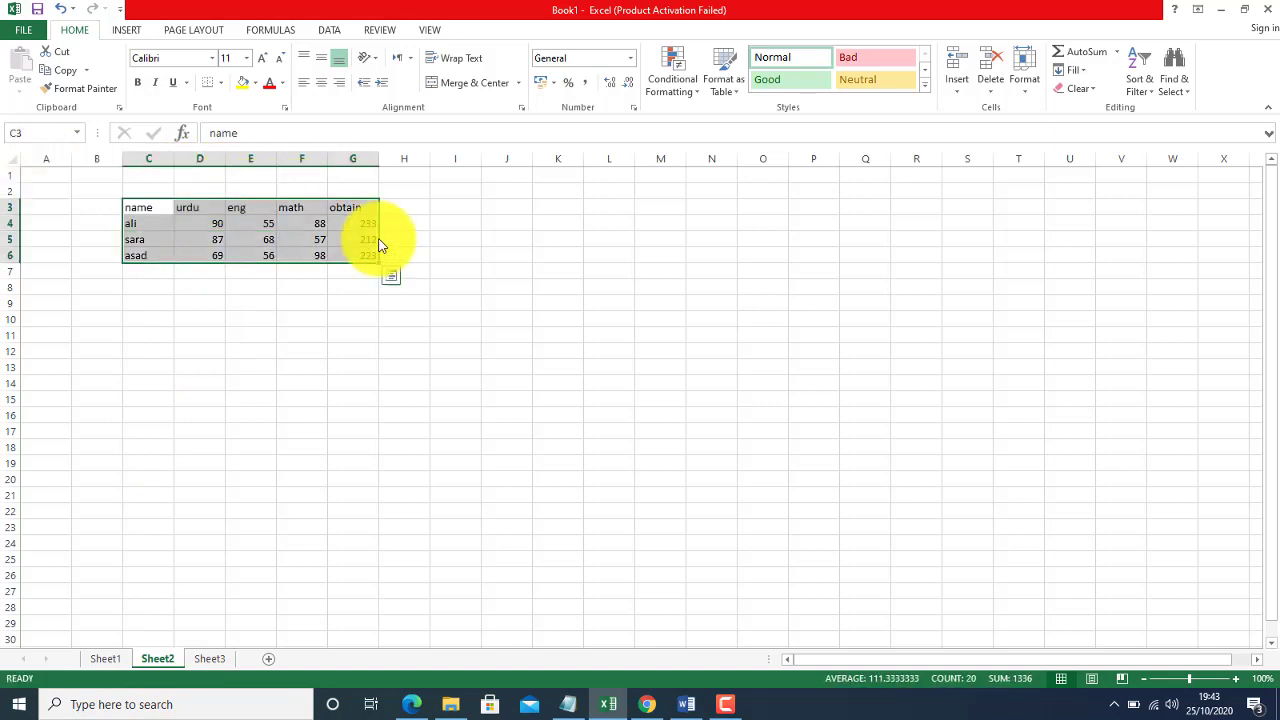
click(210, 660)
click(199, 398)
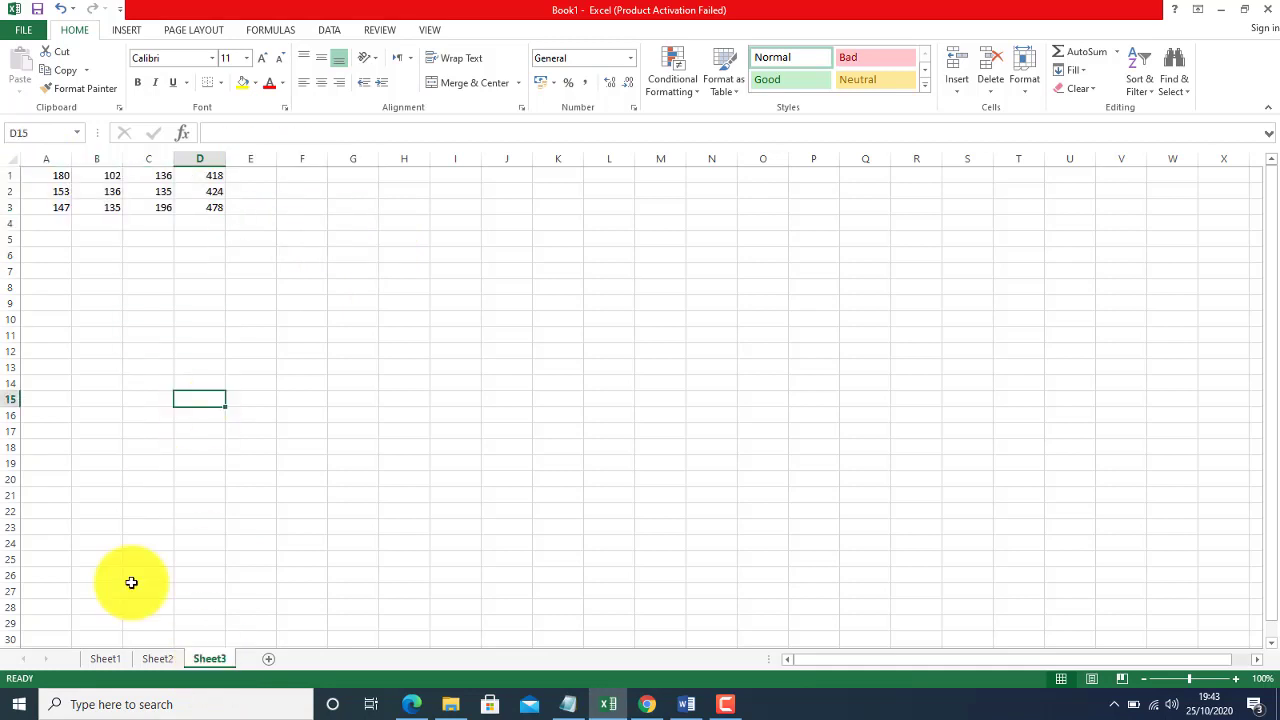
Move the marks table on Sheet1 to B11:F14 and compare the three sheets.
click(105, 659)
drag(45, 176, 229, 380)
click(206, 660)
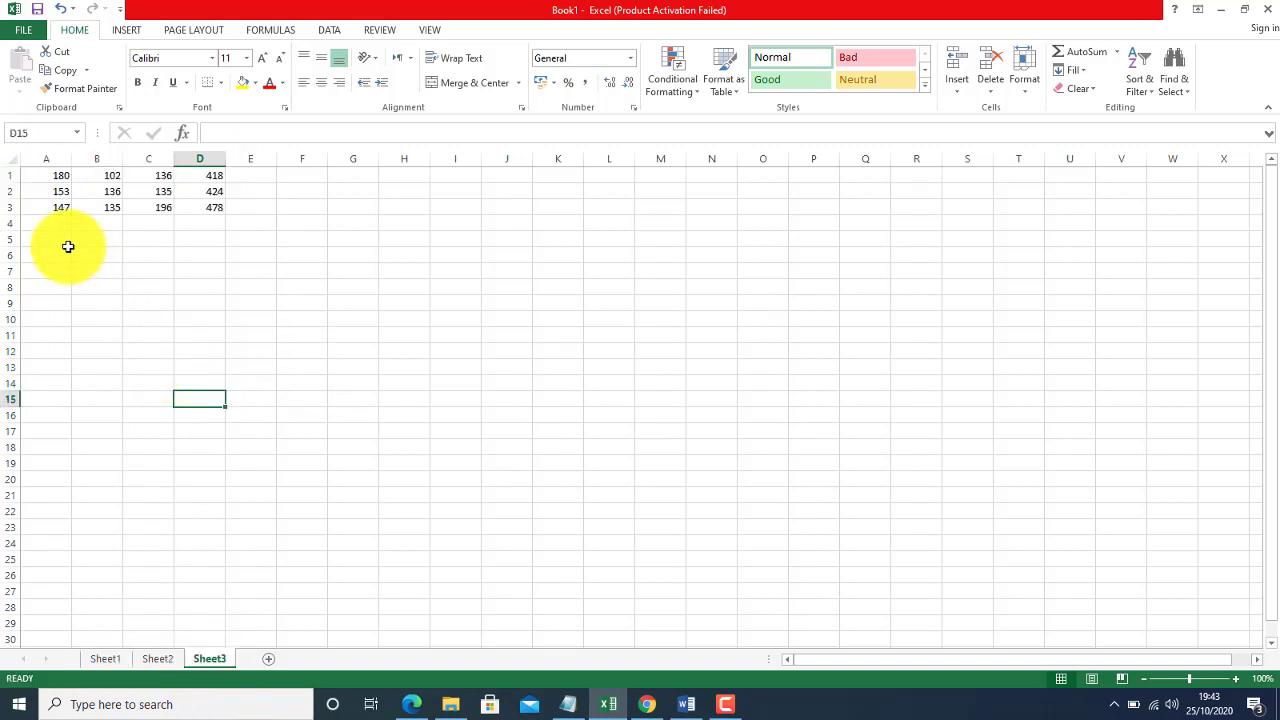
click(69, 244)
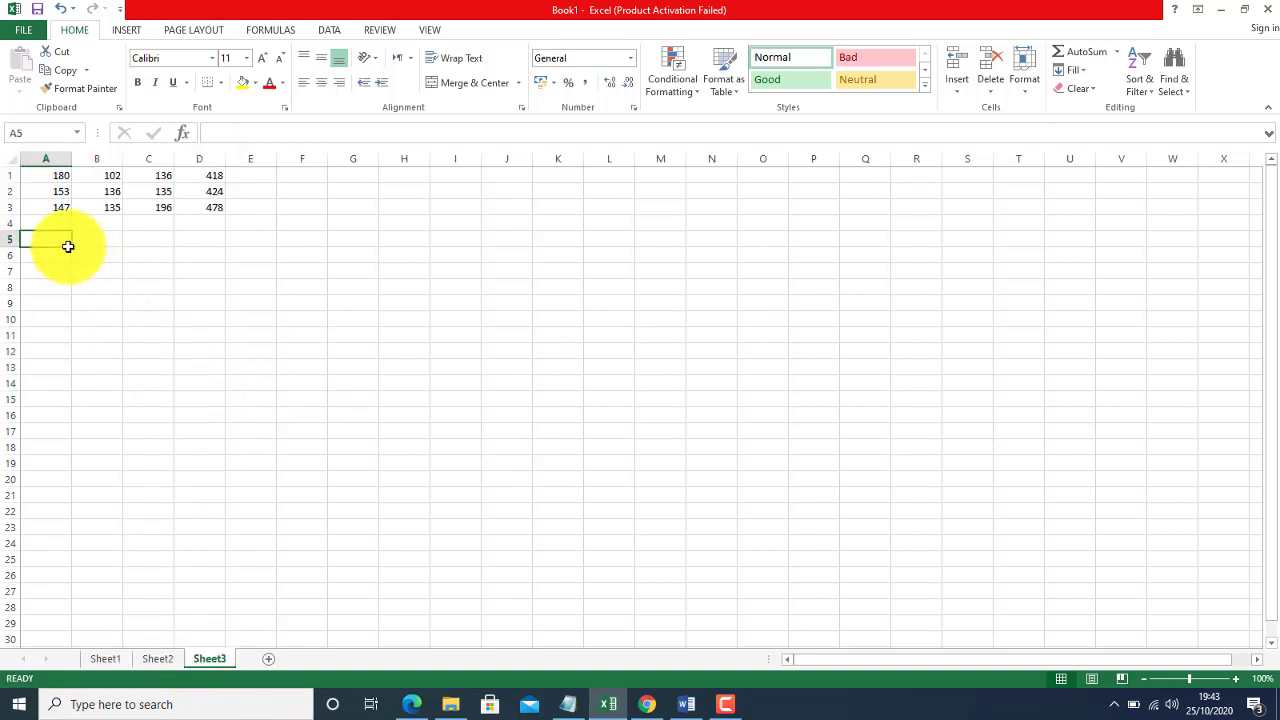
click(160, 660)
click(100, 662)
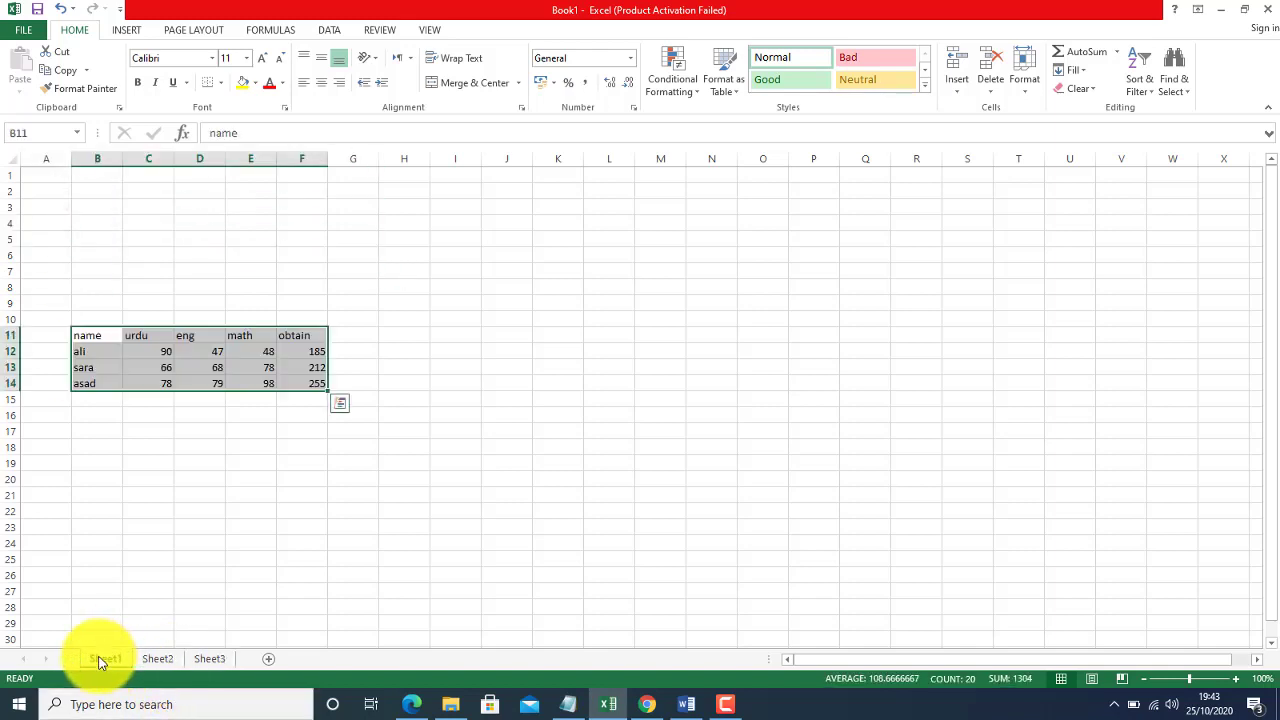
click(152, 659)
click(205, 659)
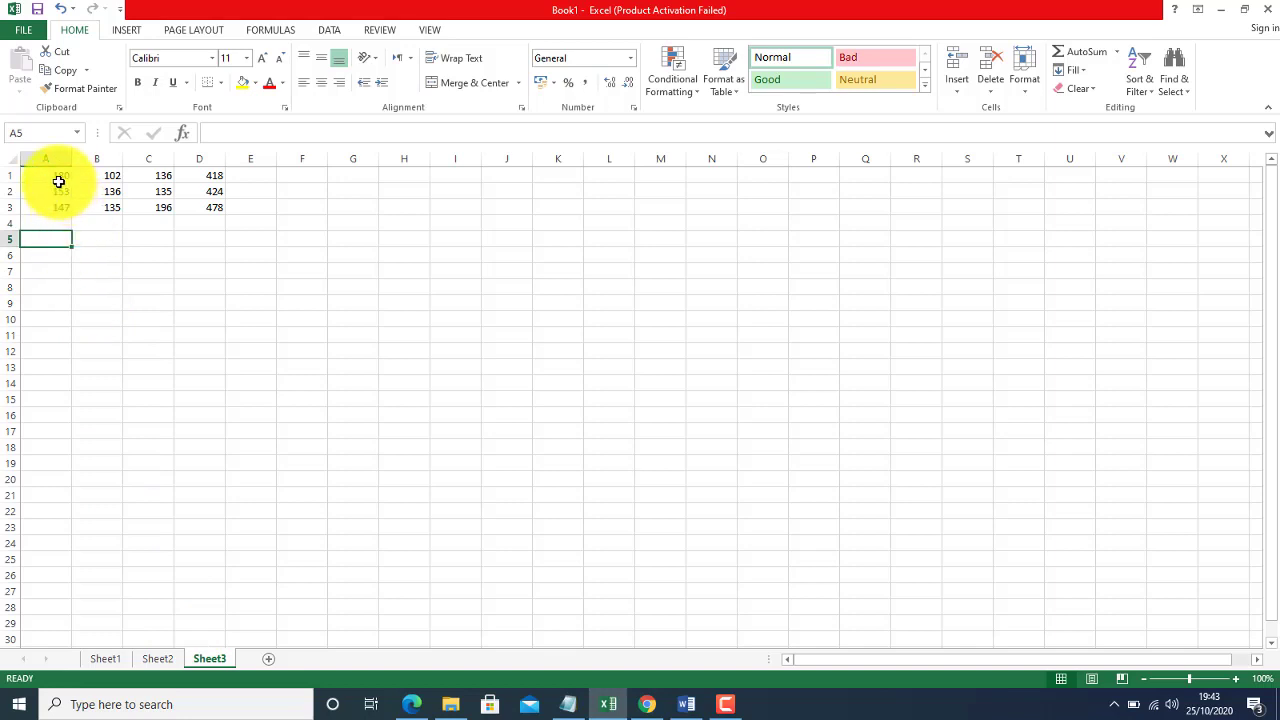
Move the marks table on Sheet2 back to A1 and delete the sum formulas in A1:D3 on Sheet3.
click(157, 659)
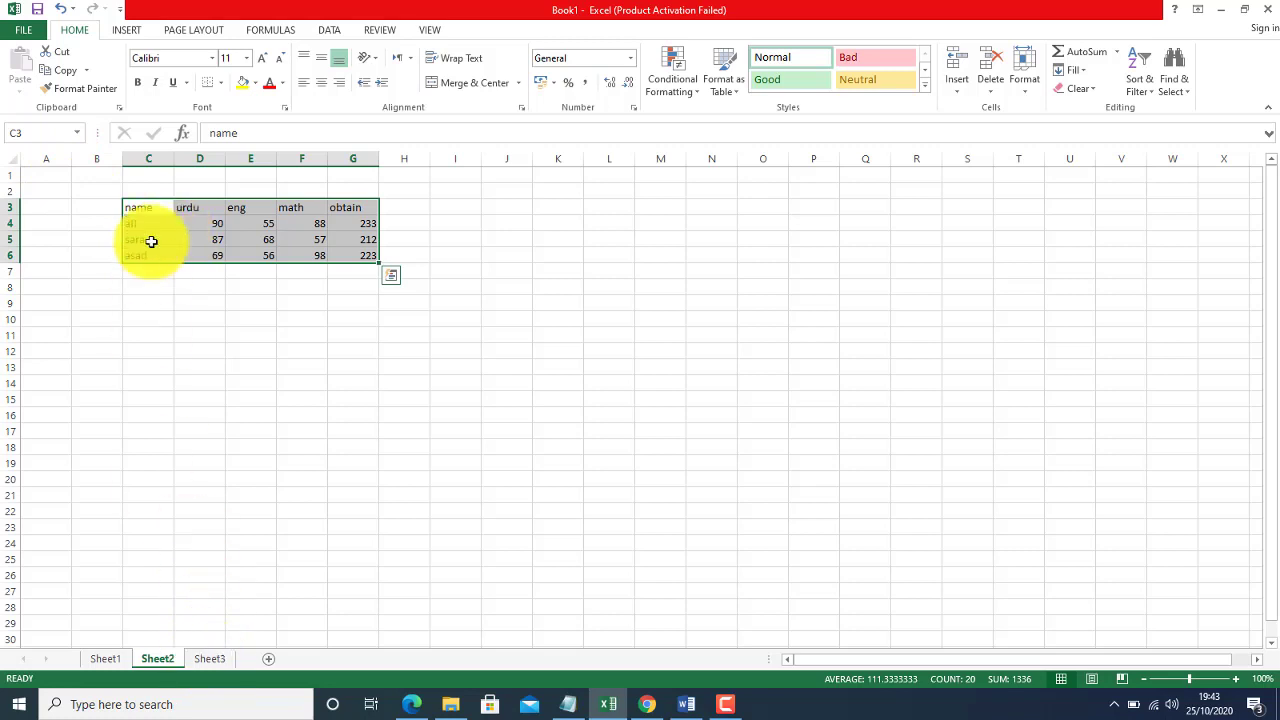
drag(154, 200, 224, 209)
click(210, 659)
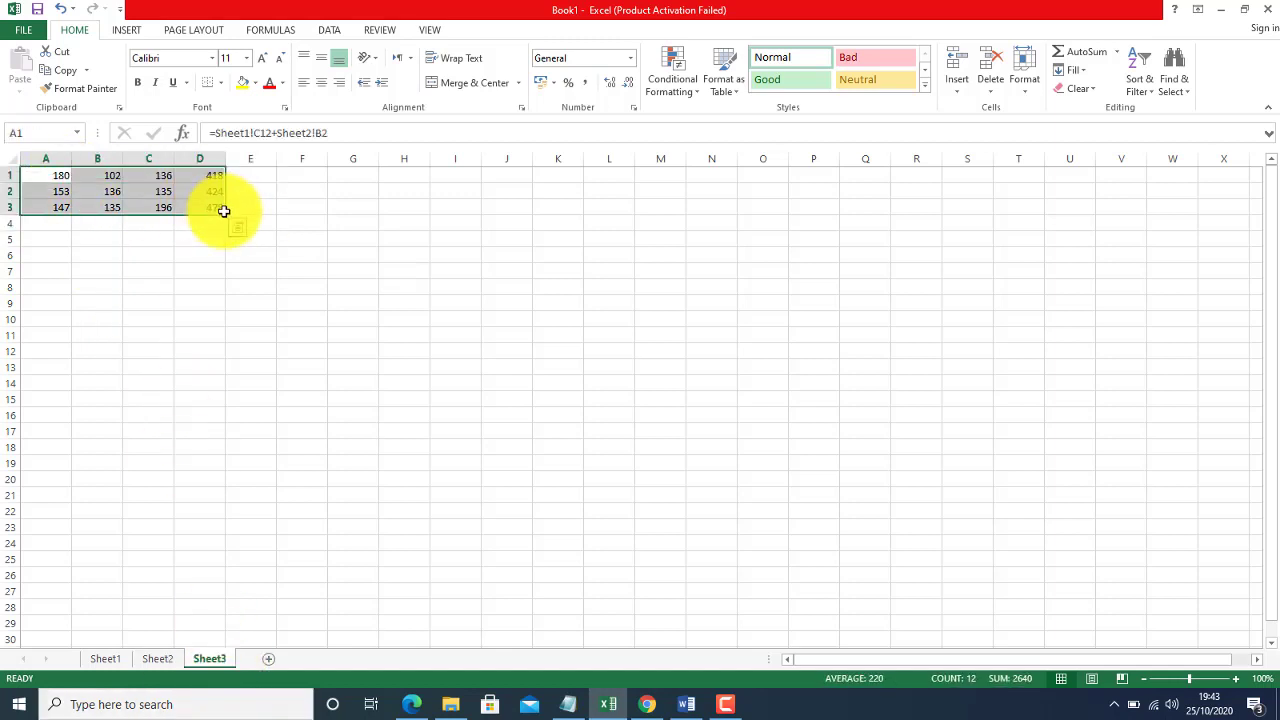
key(Delete)
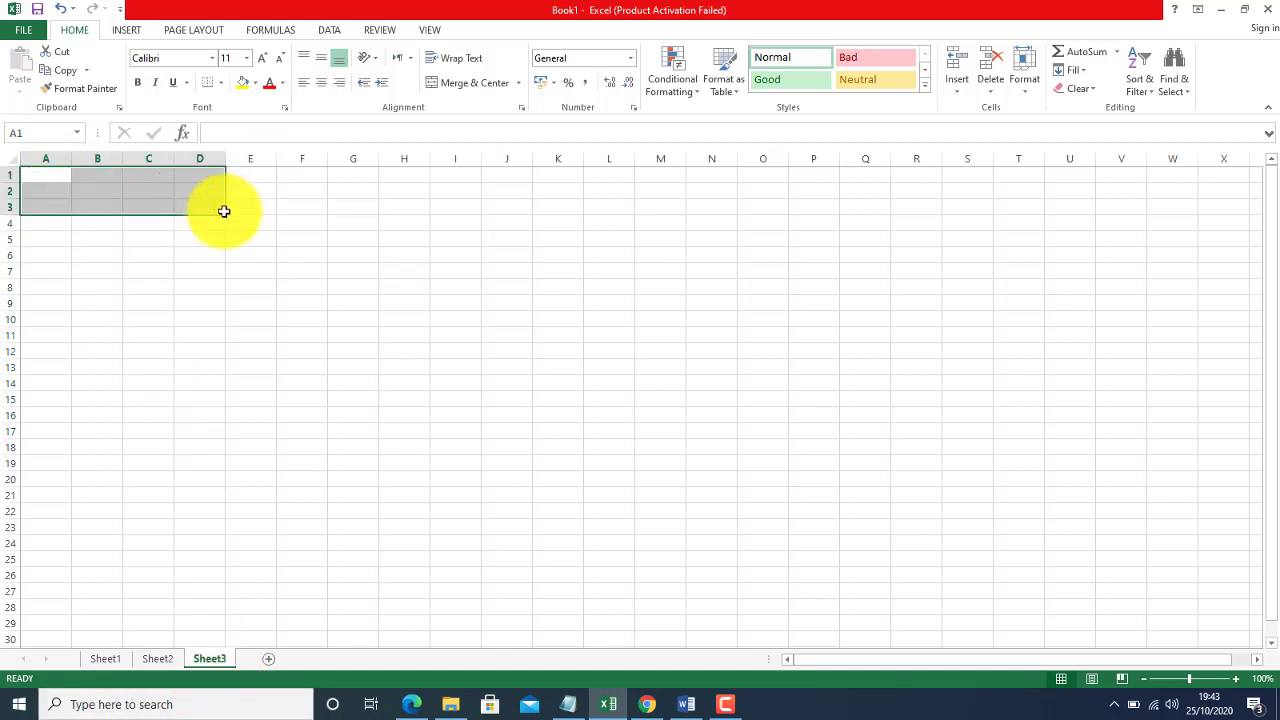
Start a Sum consolidation at cell A1 of Sheet3 and add the reference Sheet1!$B$11:$F$14.
click(327, 30)
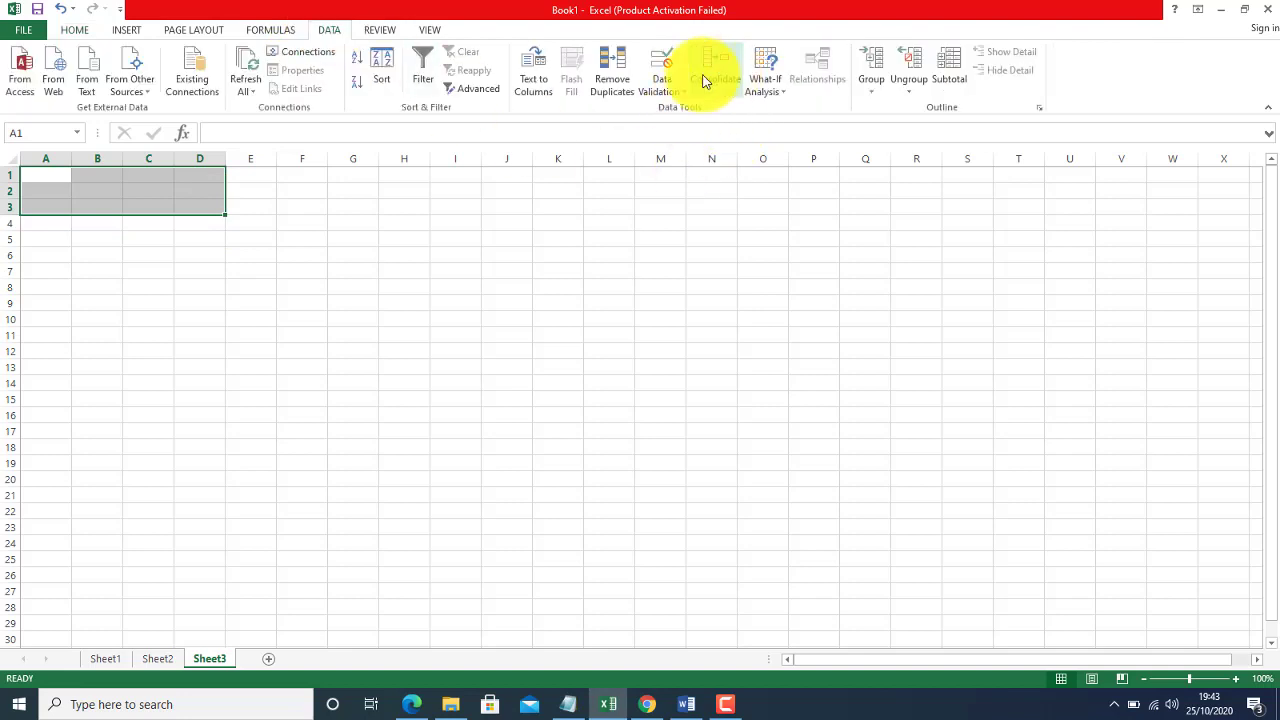
click(49, 178)
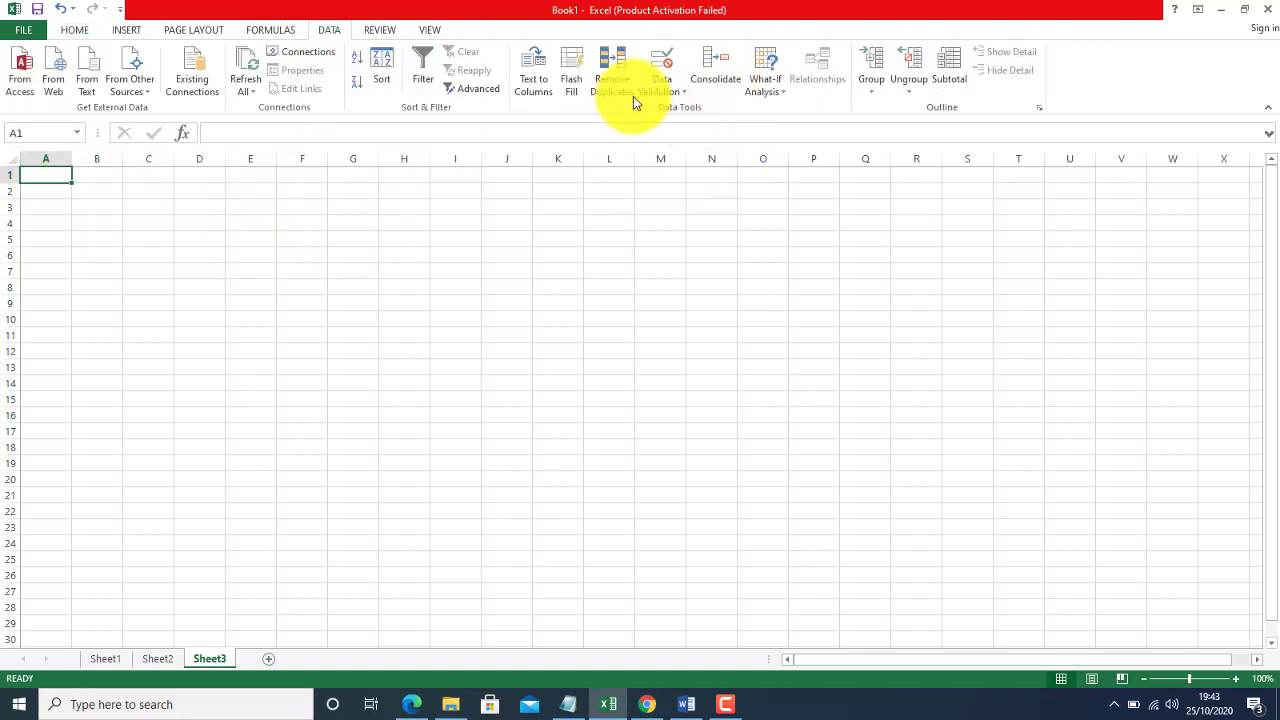
click(720, 86)
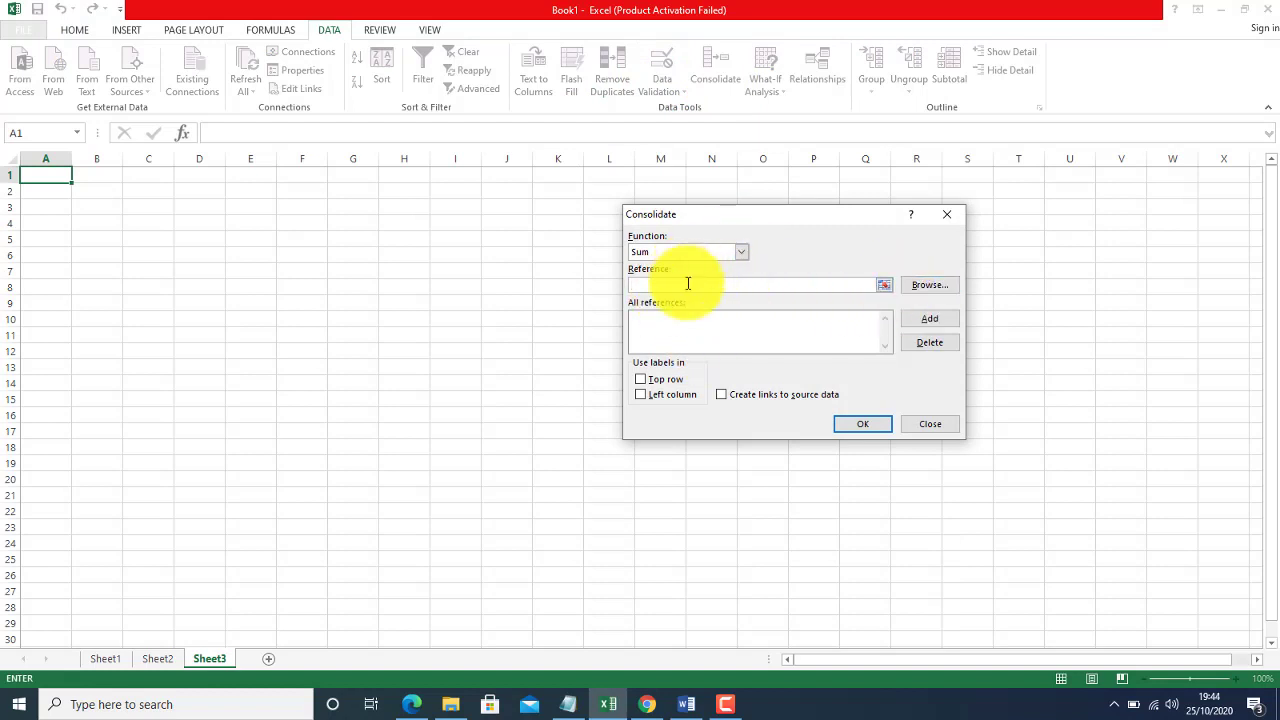
click(104, 659)
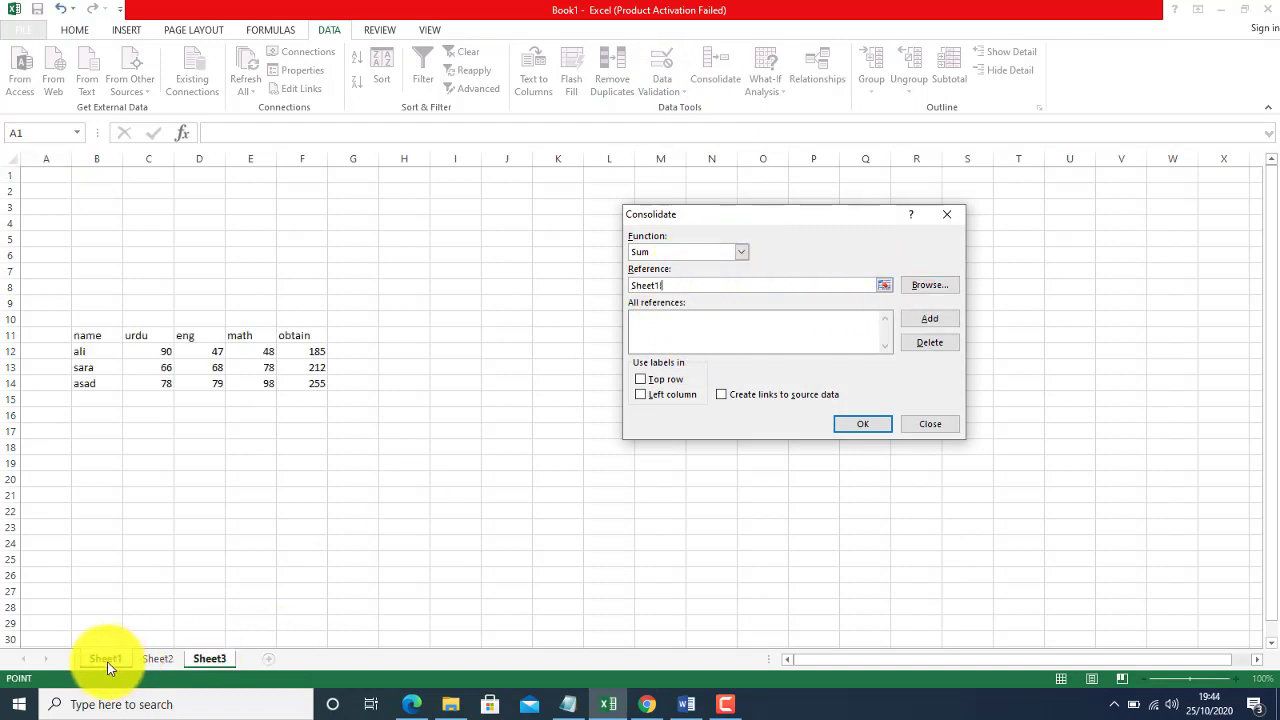
drag(89, 334, 293, 379)
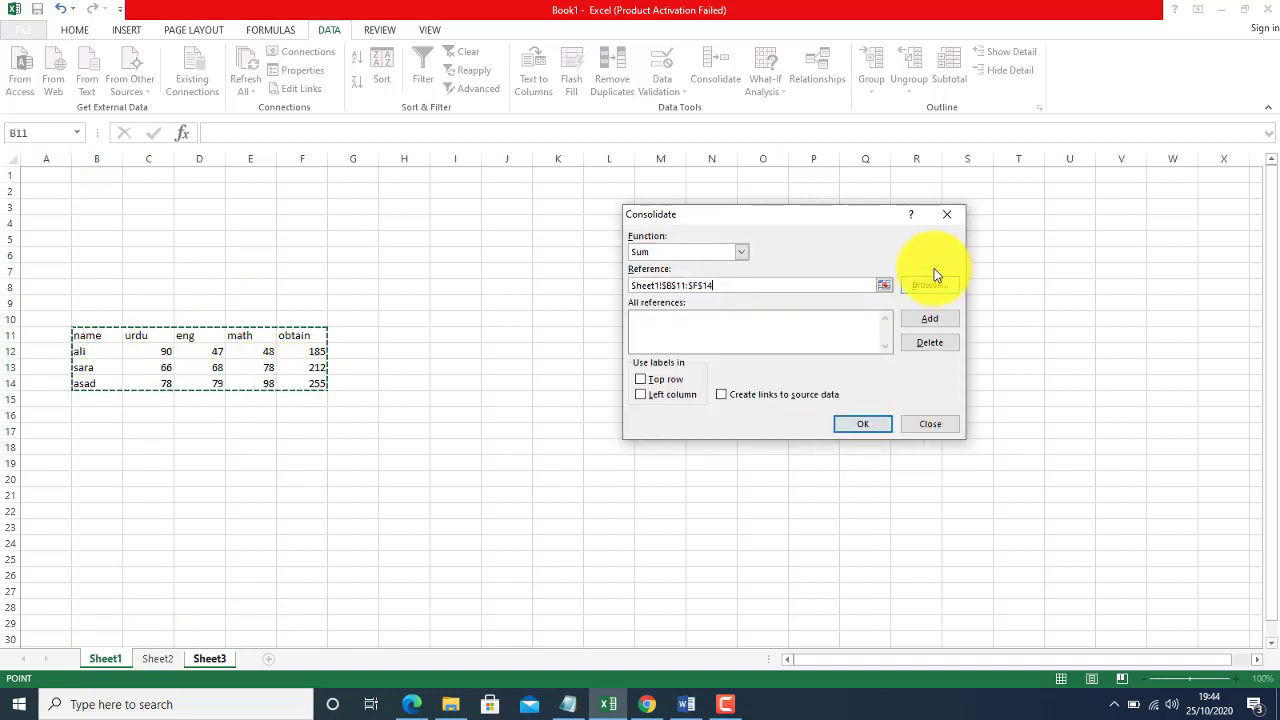
click(917, 325)
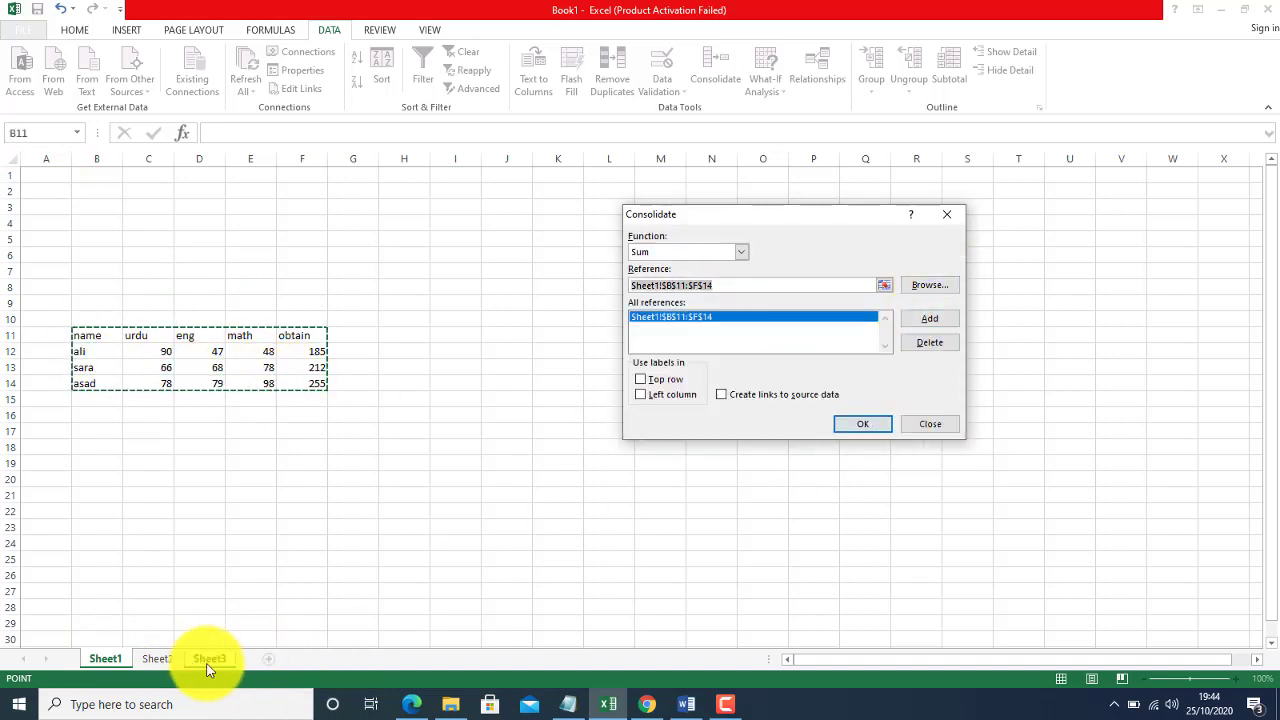
Include the reference Sheet2!$A$1:$E$4 and run the consolidation with labels from the top row and left column.
click(157, 658)
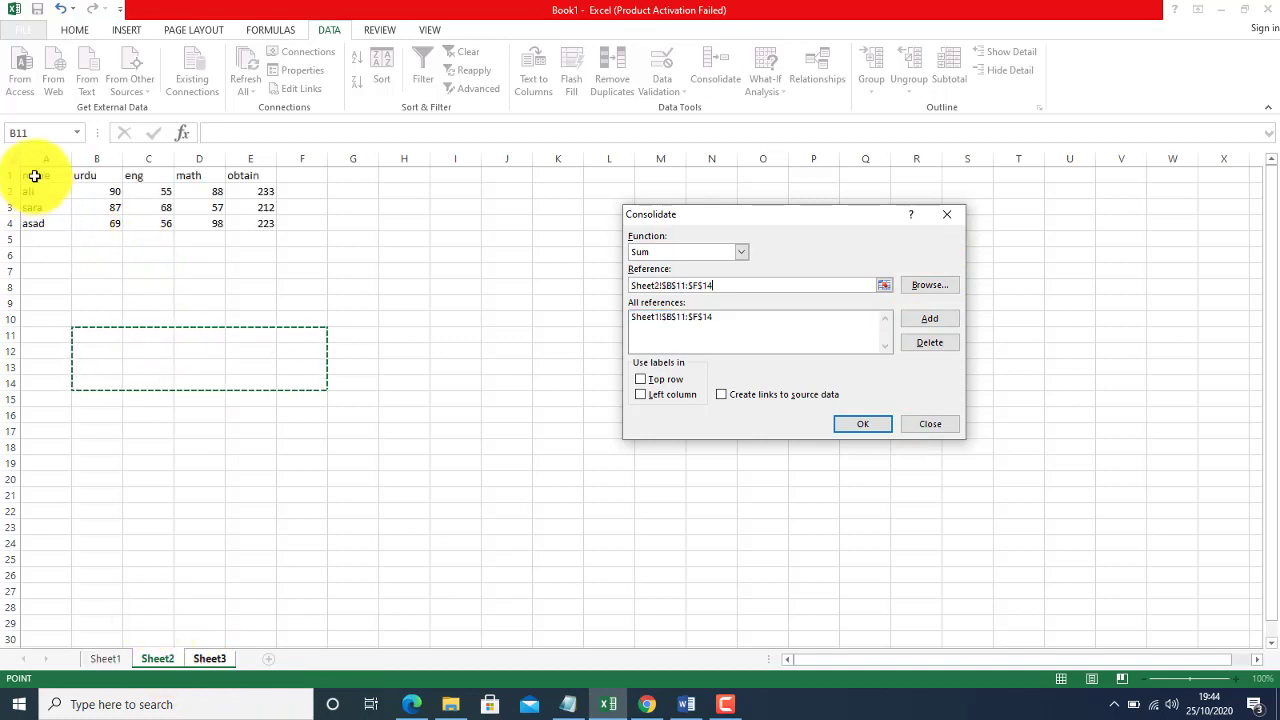
drag(34, 177, 240, 223)
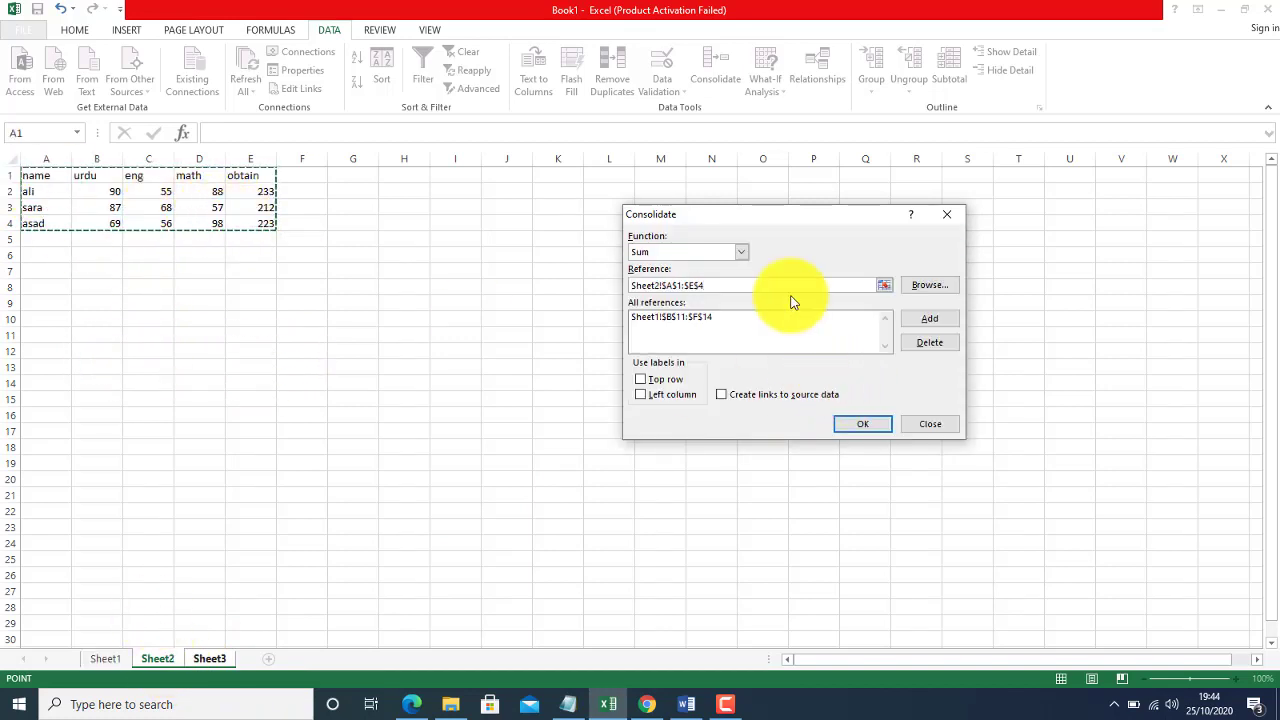
click(642, 381)
click(642, 381)
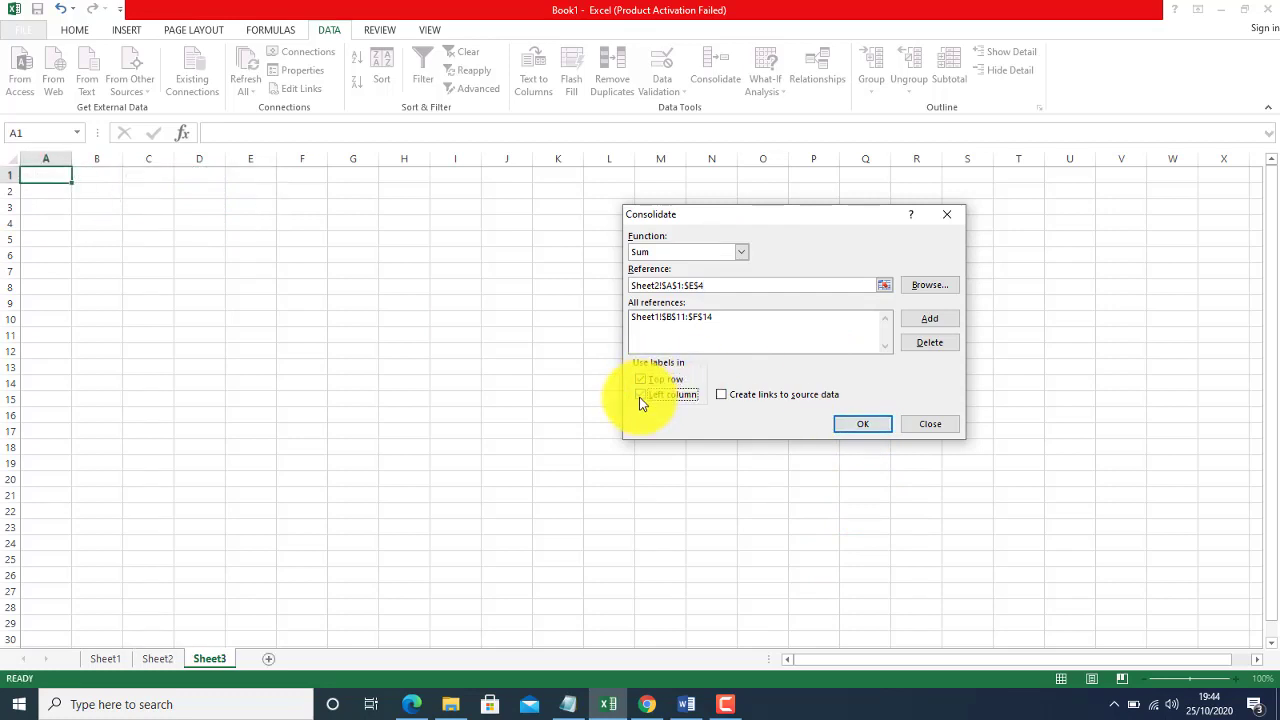
click(642, 398)
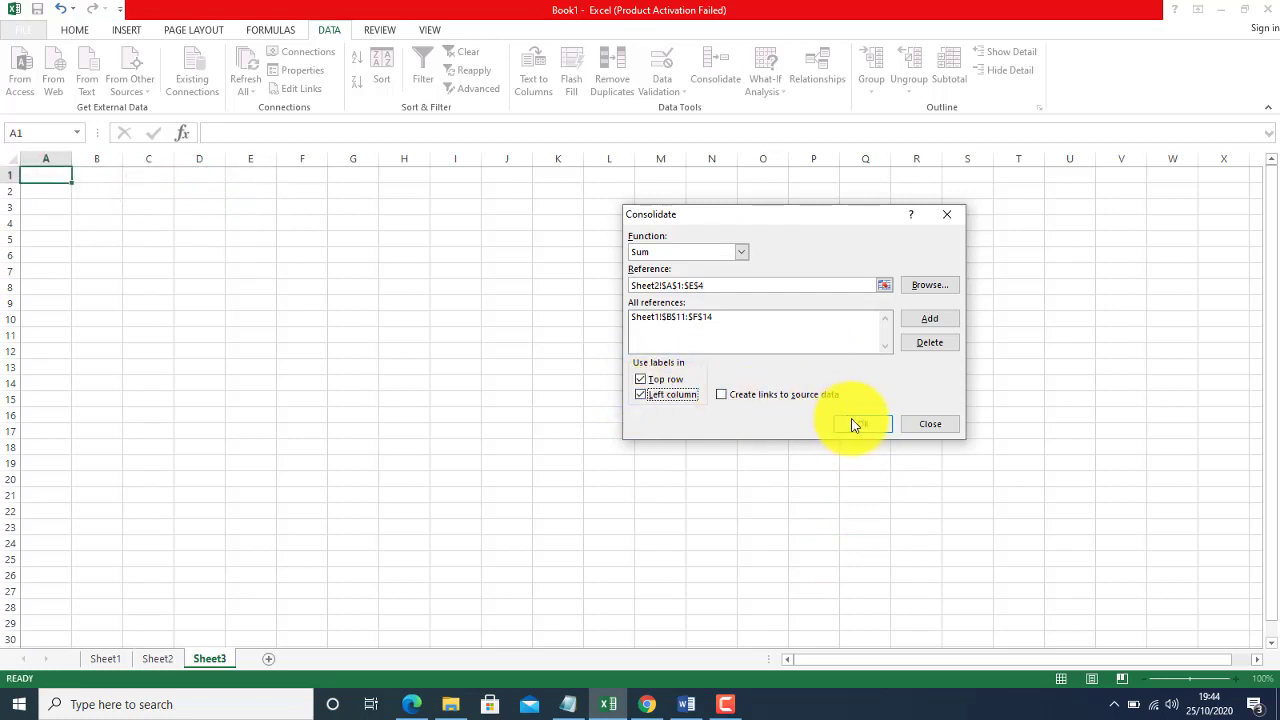
click(852, 420)
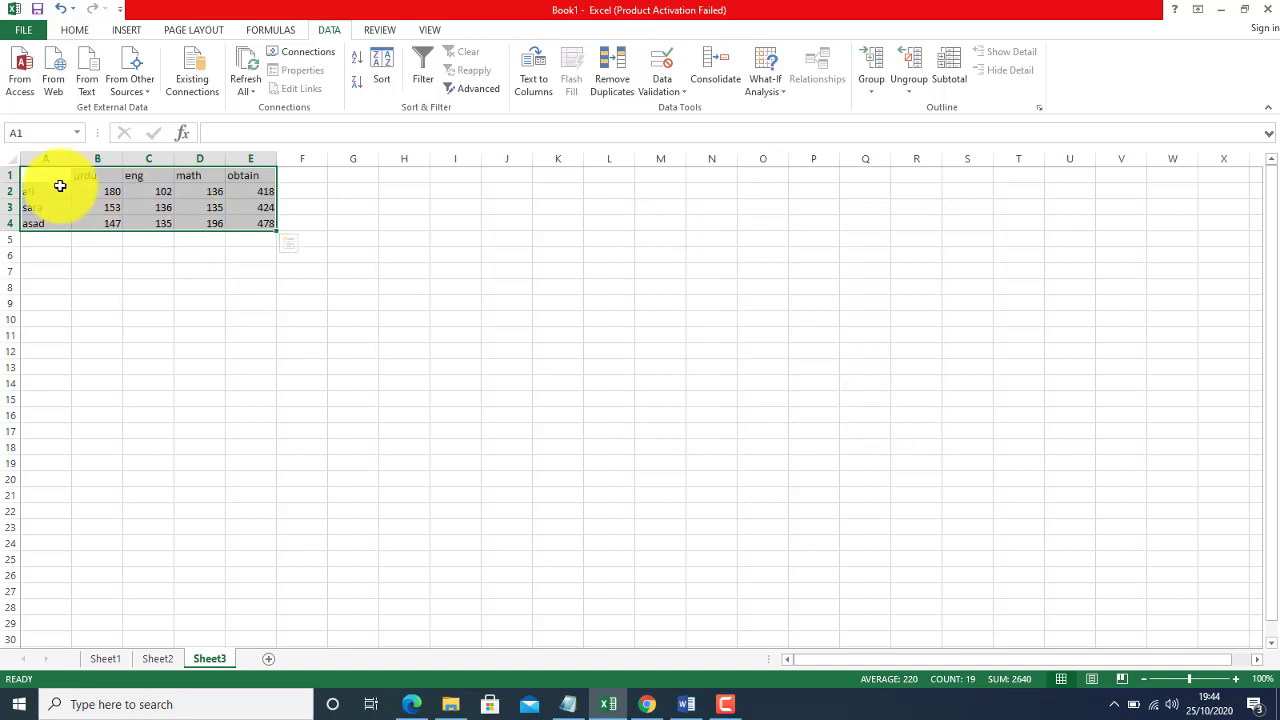
Compare the consolidated table on Sheet3 with the source marks on Sheet2 and Sheet1.
click(155, 656)
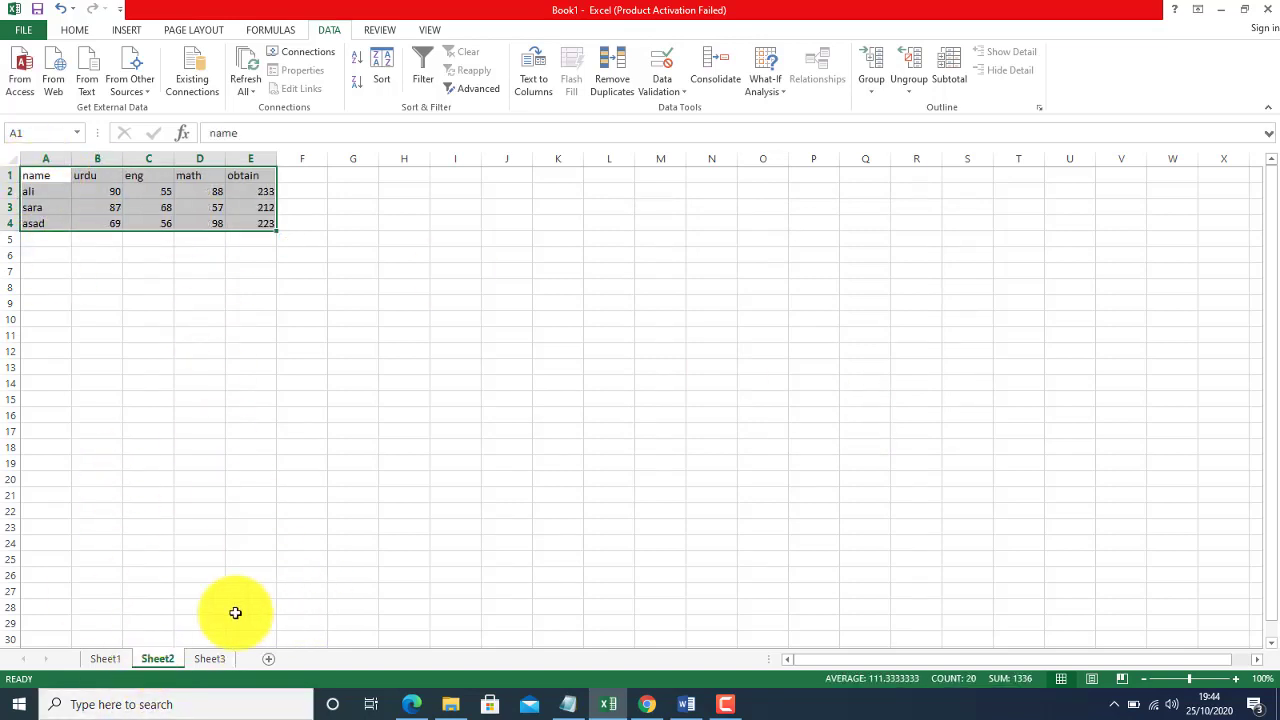
click(211, 660)
click(104, 658)
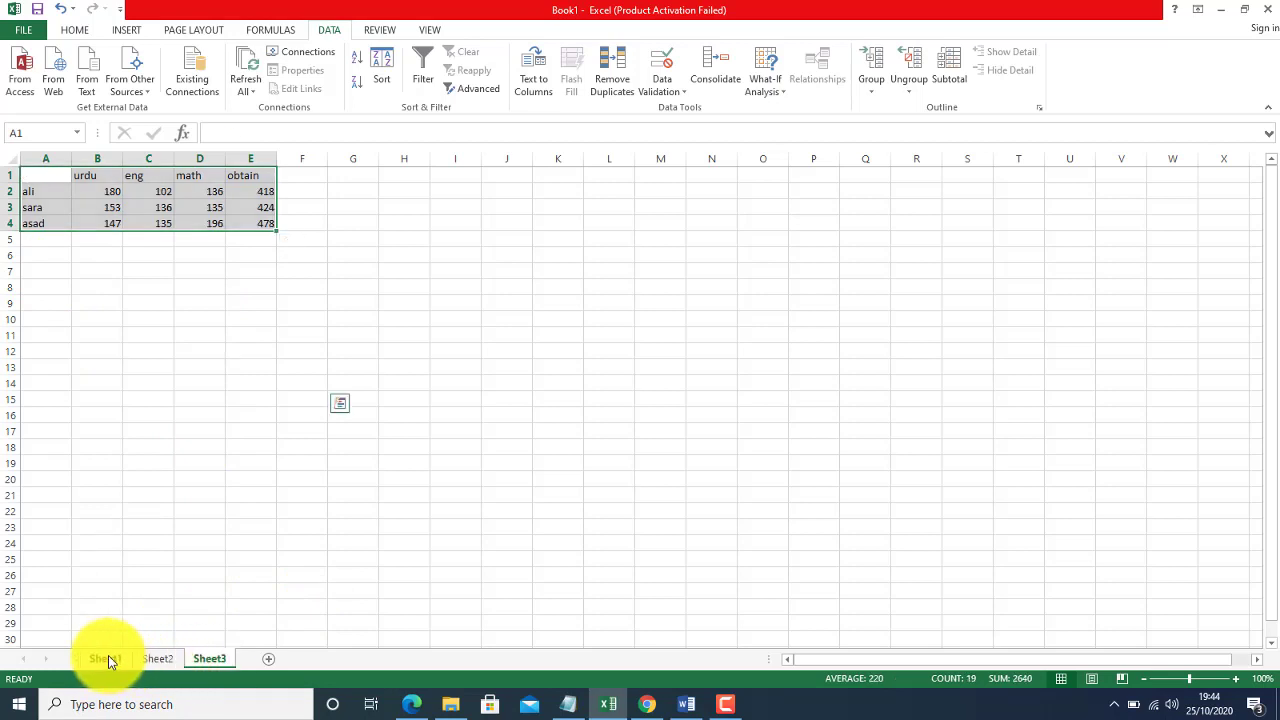
click(205, 658)
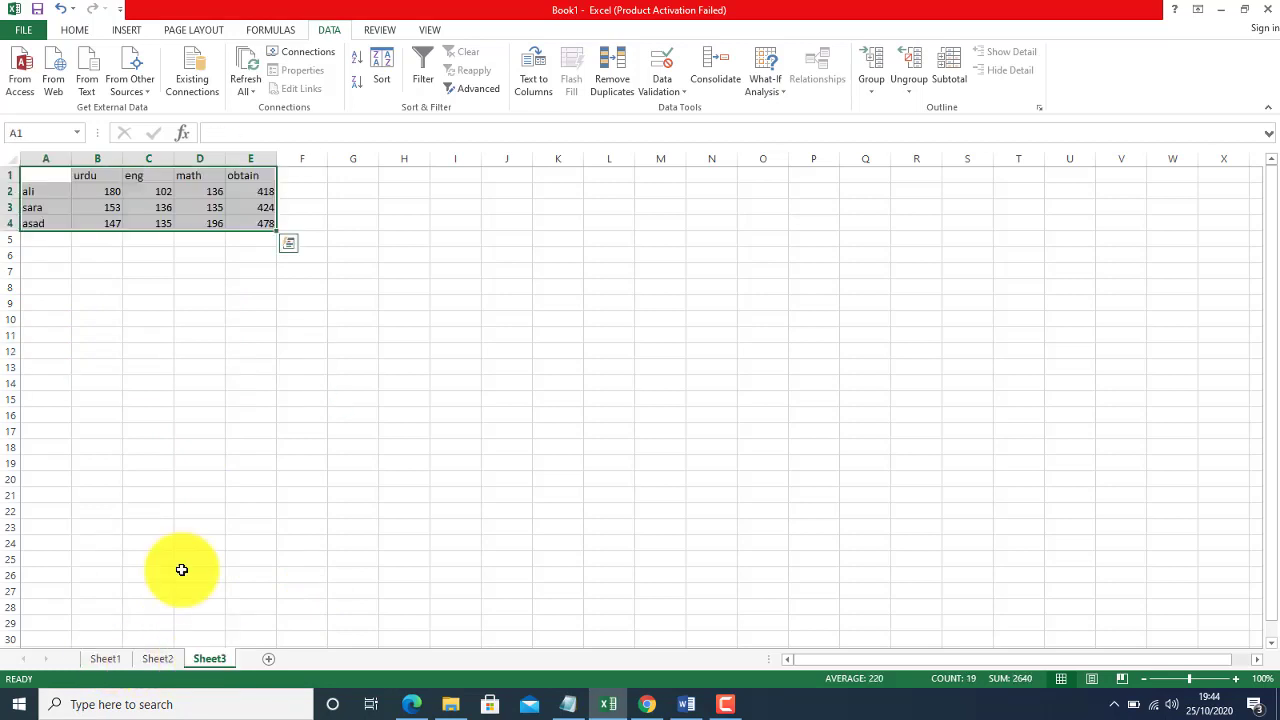
Move the marks table on Sheet2 to A10:E13 and check the consolidated table on Sheet3.
click(160, 658)
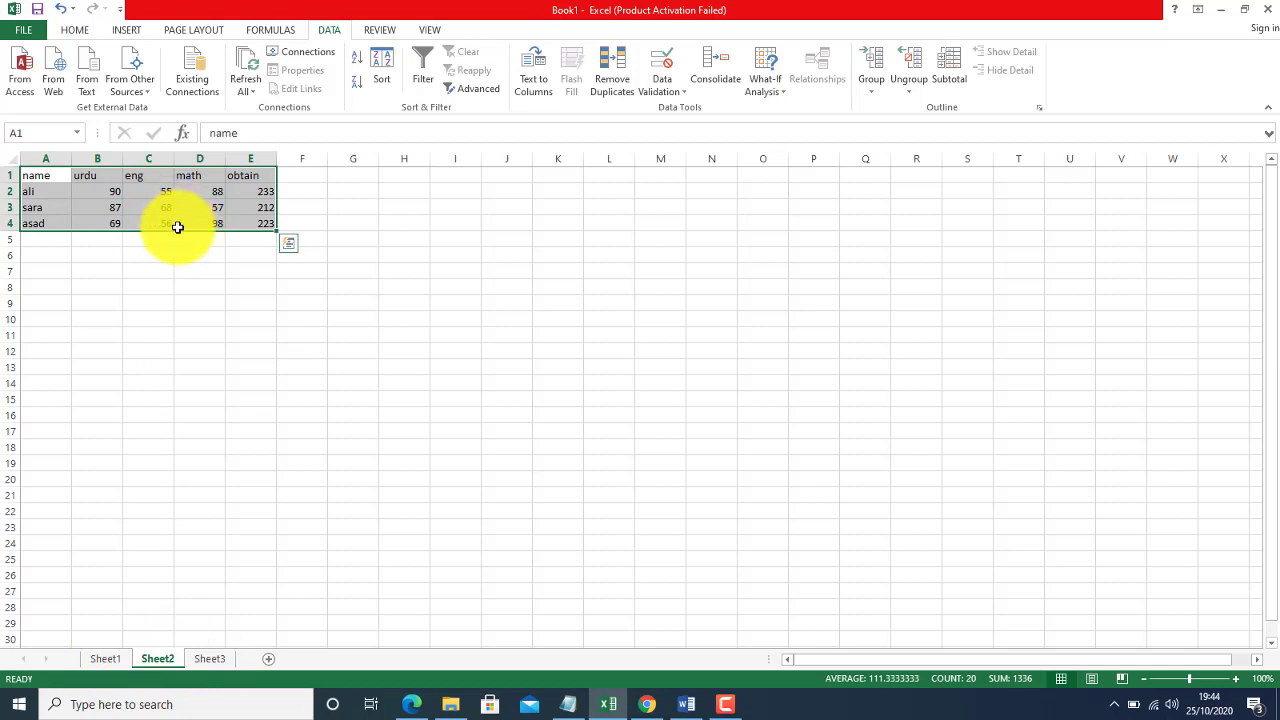
drag(178, 230, 197, 365)
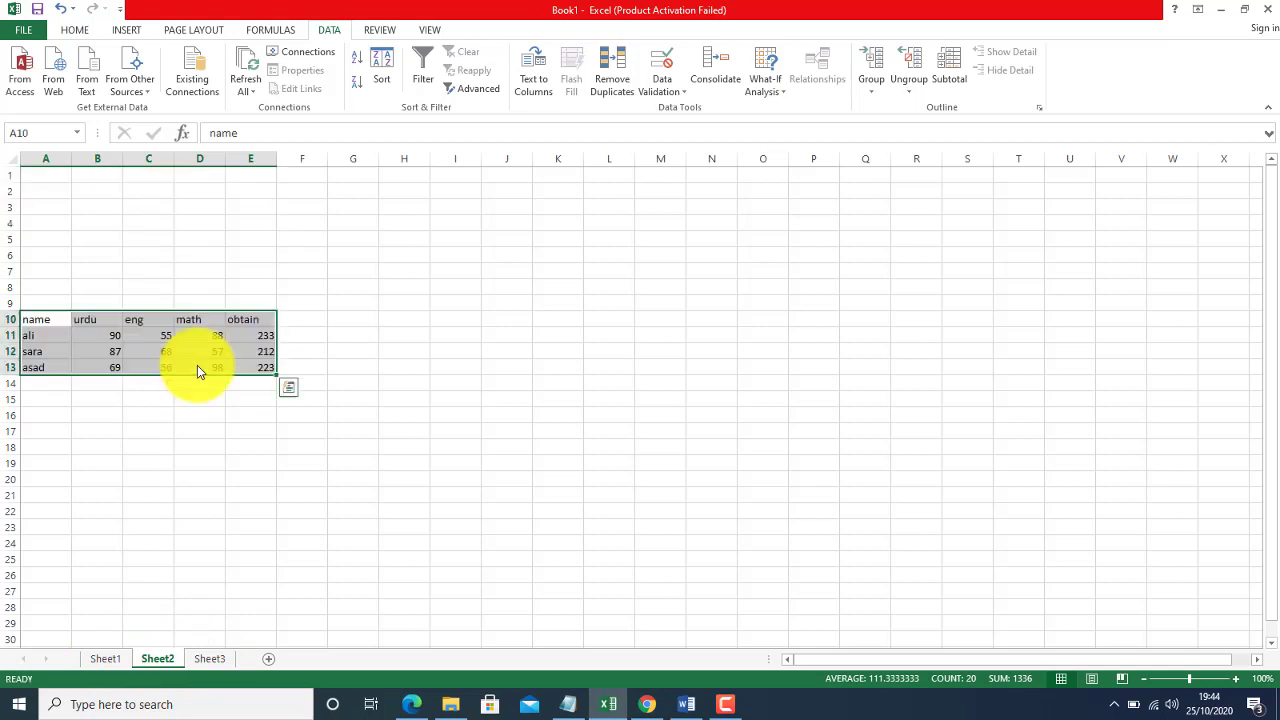
click(210, 658)
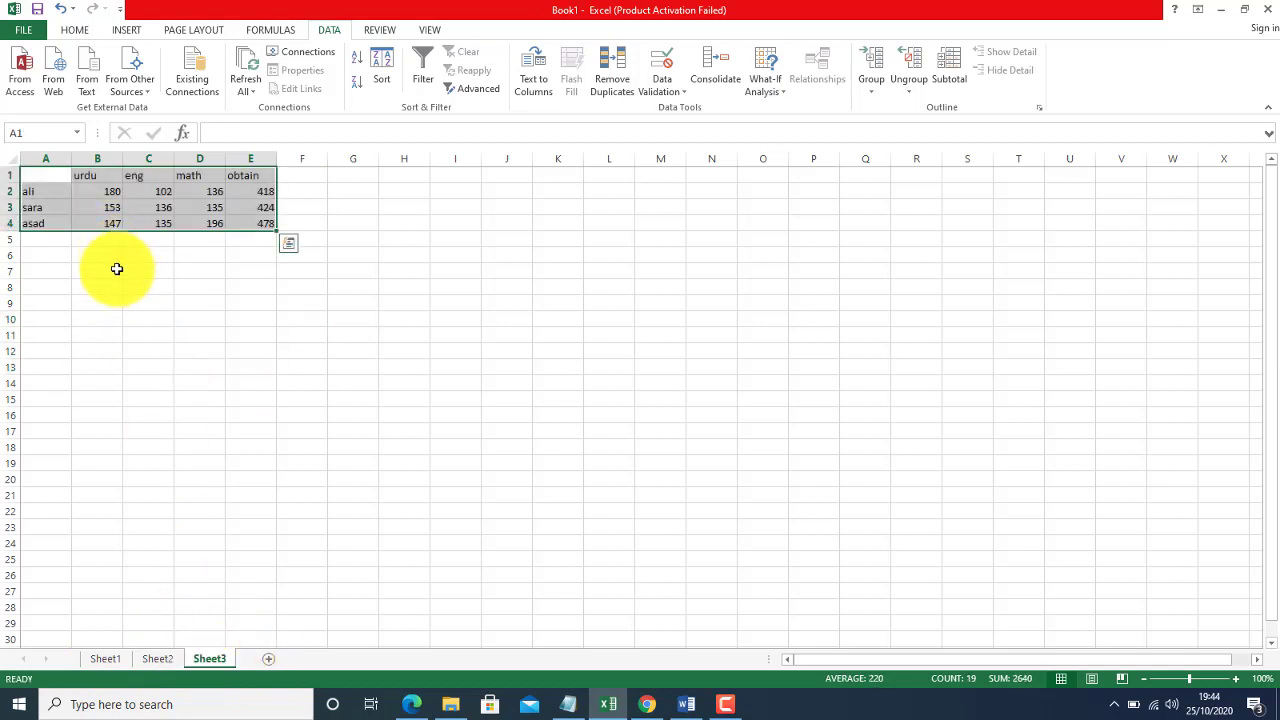
drag(112, 262, 110, 274)
Set the first student's urdu mark to 100 in B11 of Sheet2 and to 10 in C12 of Sheet1.
click(170, 658)
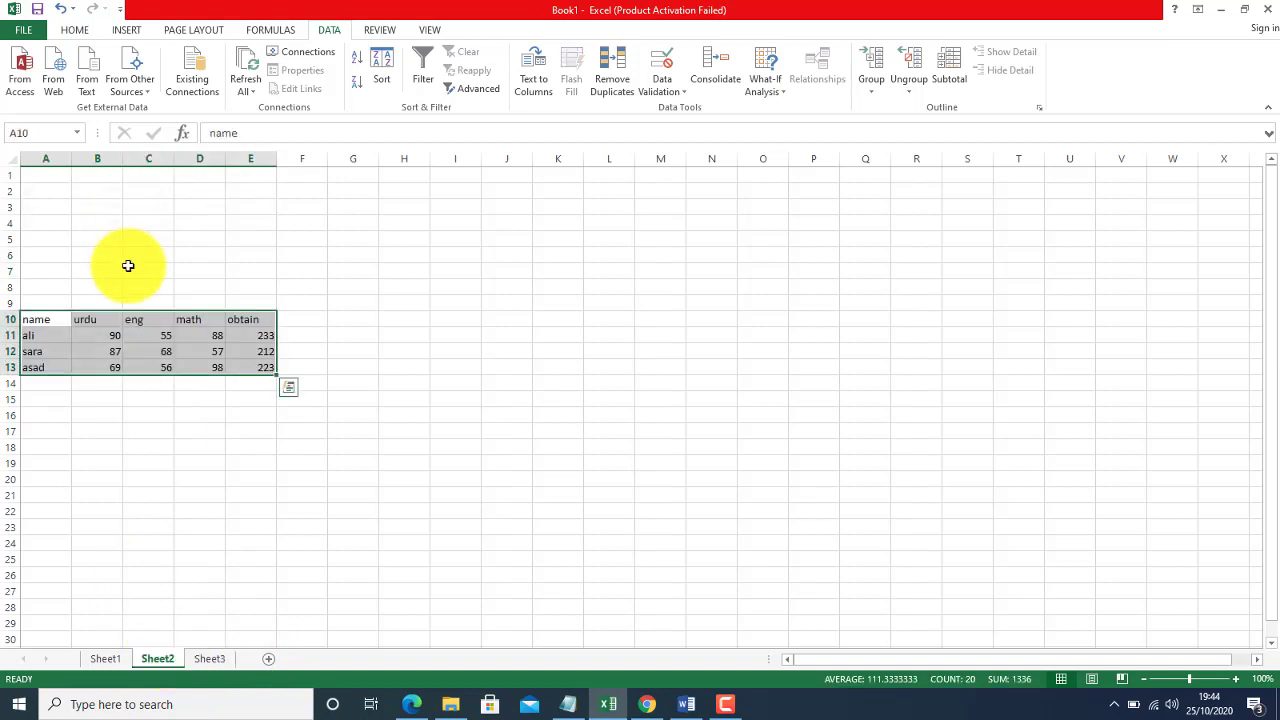
click(110, 335)
text(1)
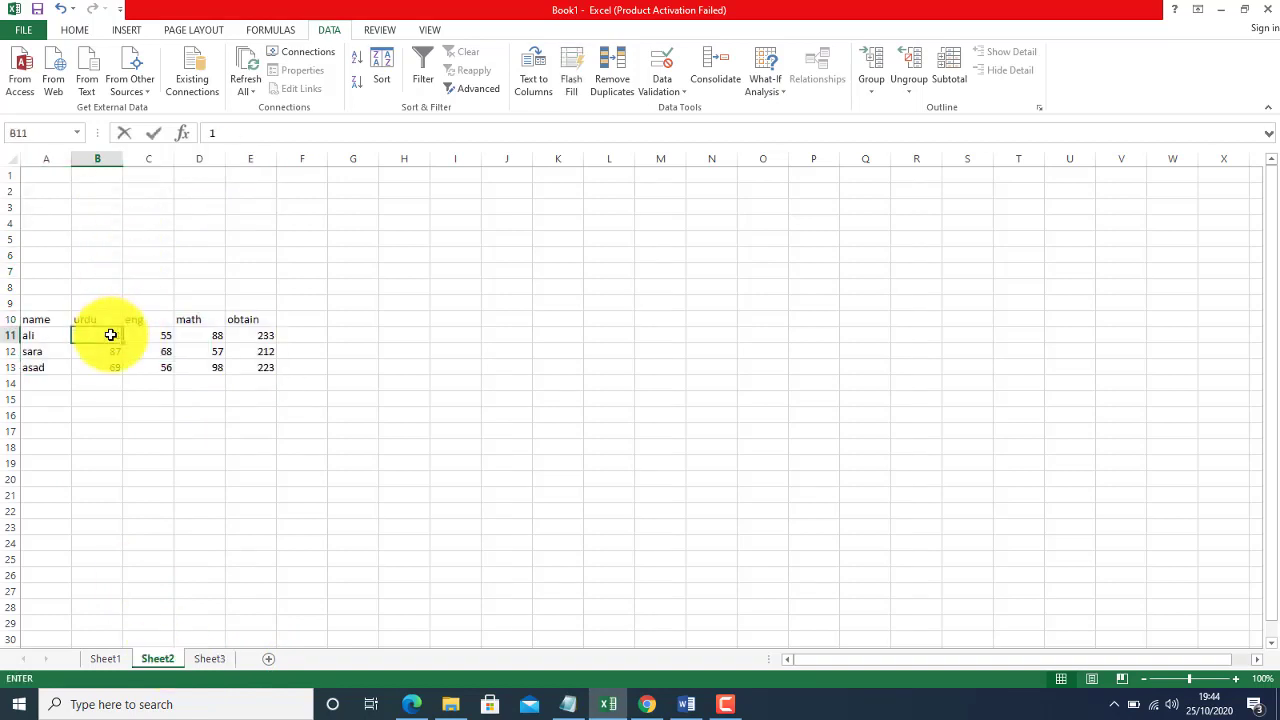
text(00)
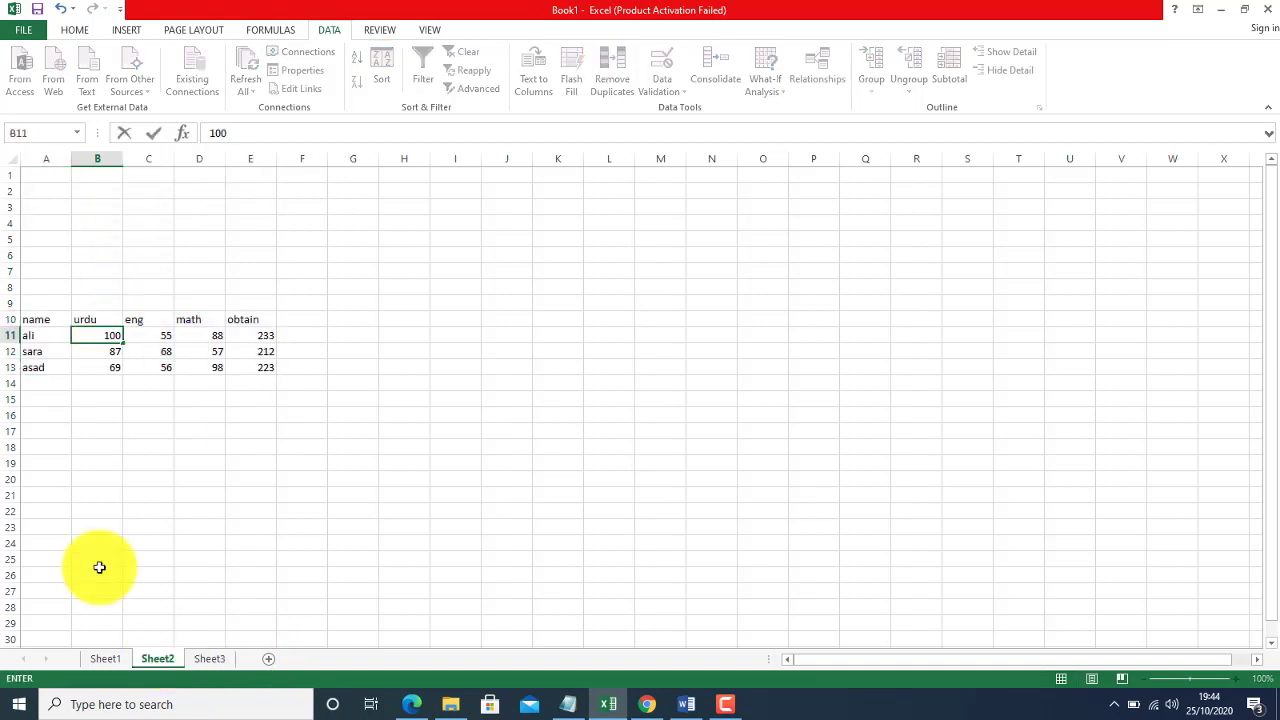
click(105, 658)
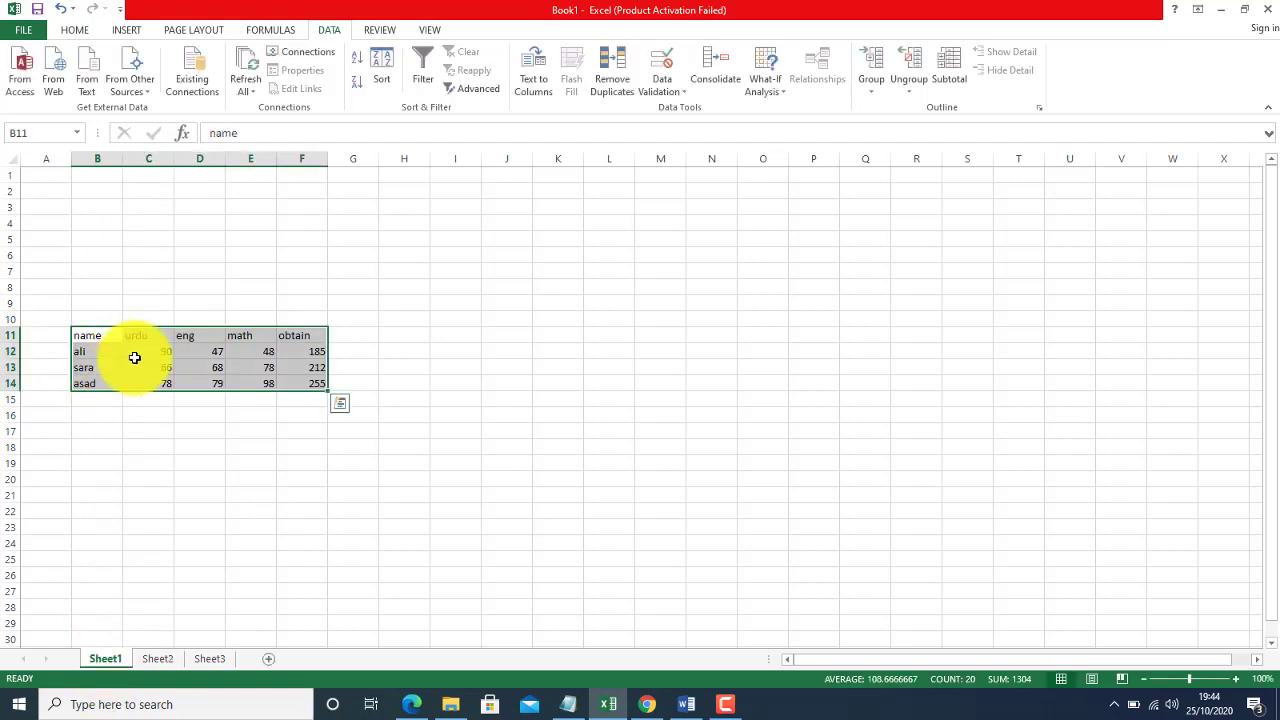
click(148, 353)
text(1)
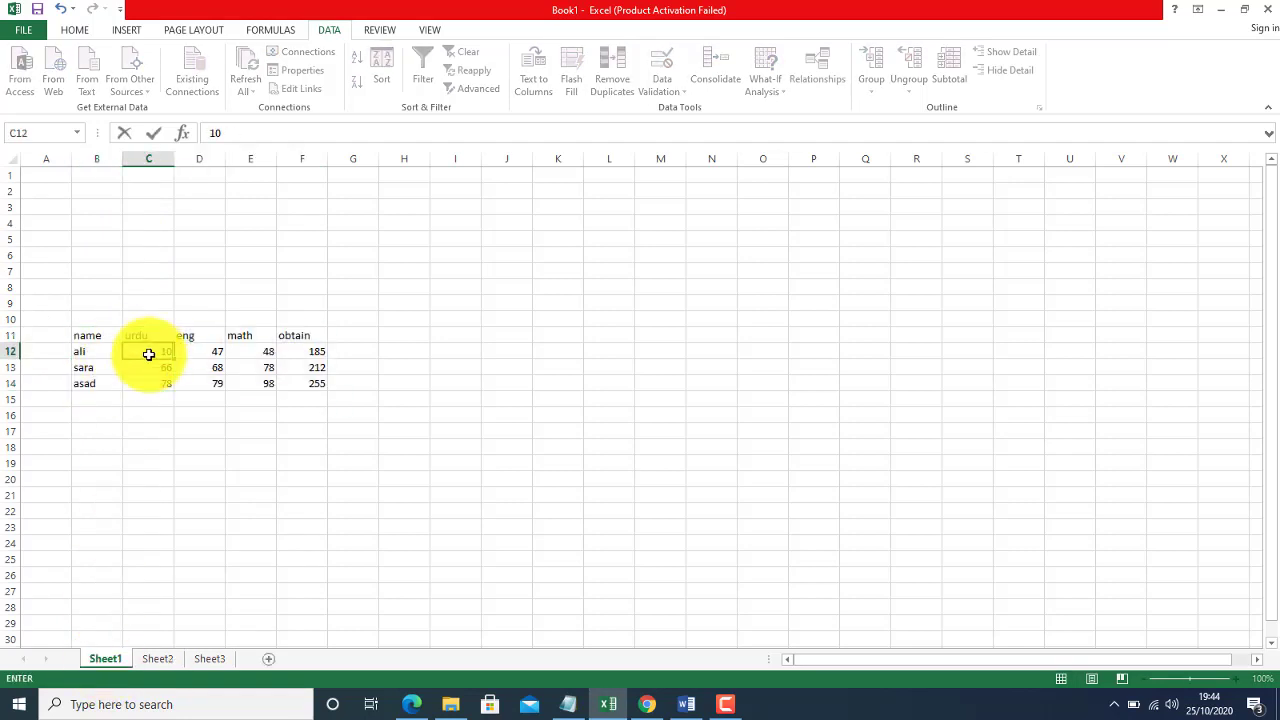
click(196, 527)
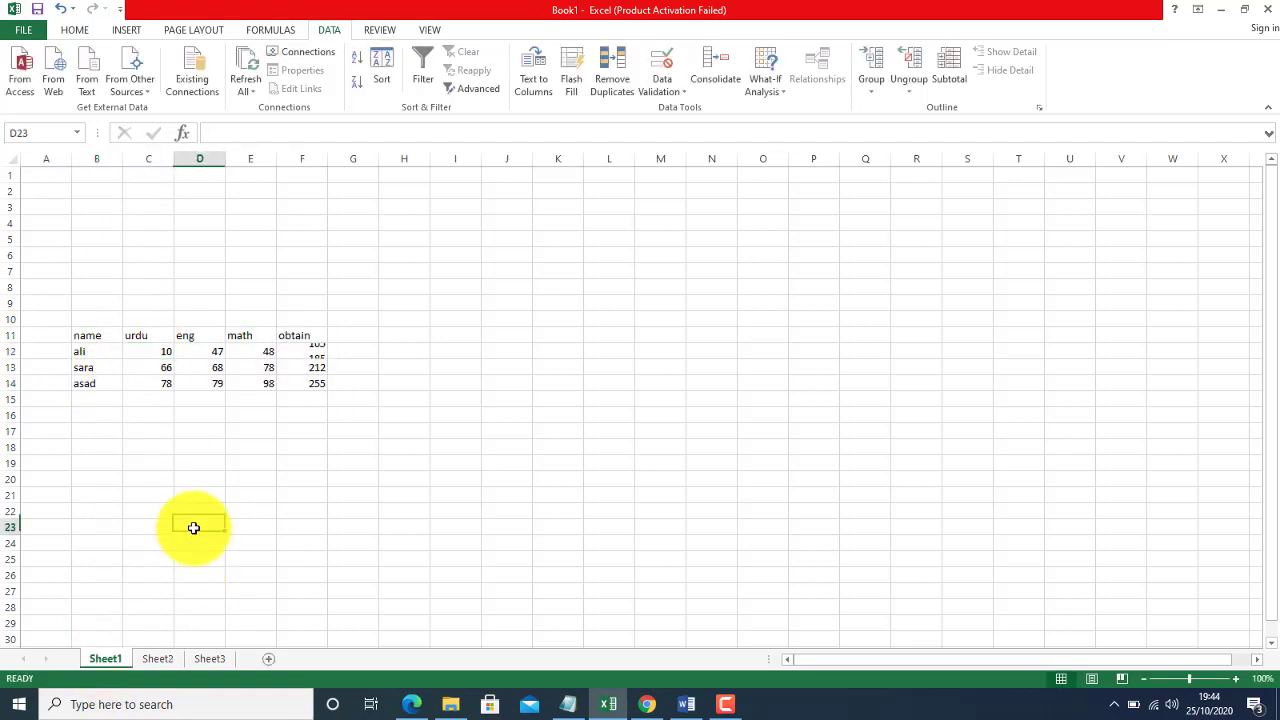
Check the first student's consolidated urdu mark in B2 of Sheet3 against the marks on Sheet2 and Sheet1.
click(208, 659)
click(113, 191)
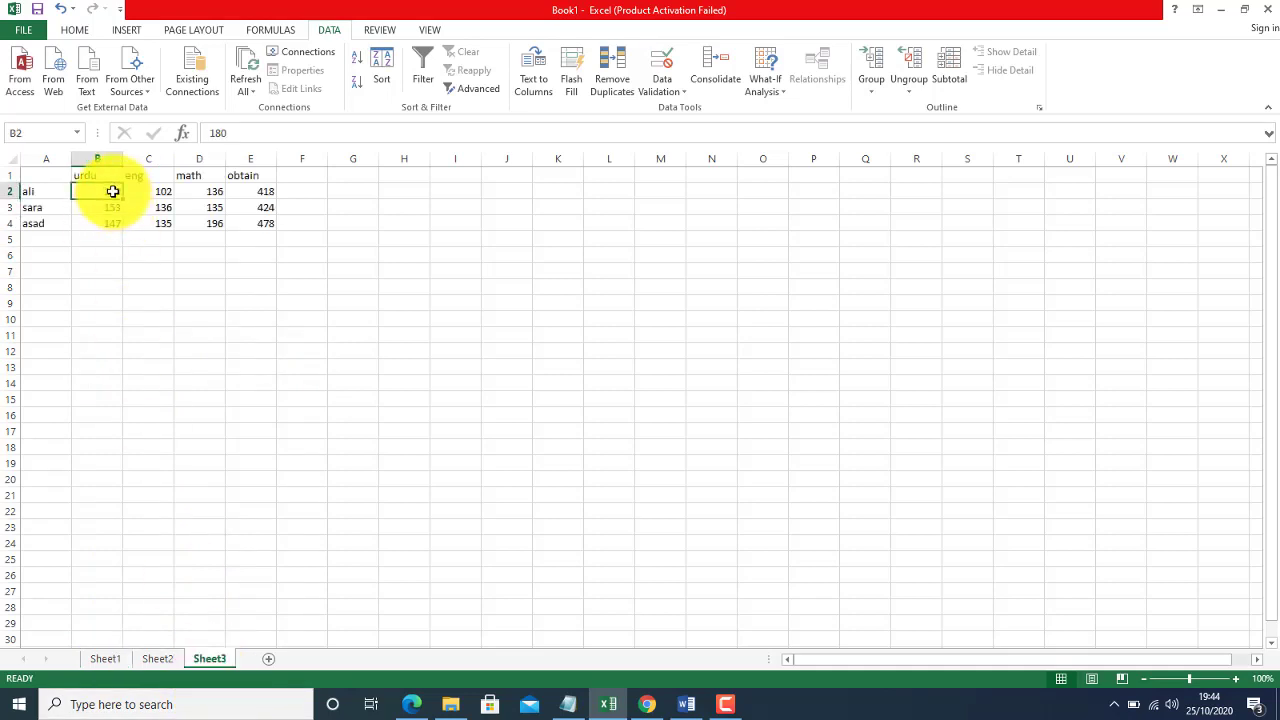
click(169, 662)
click(106, 659)
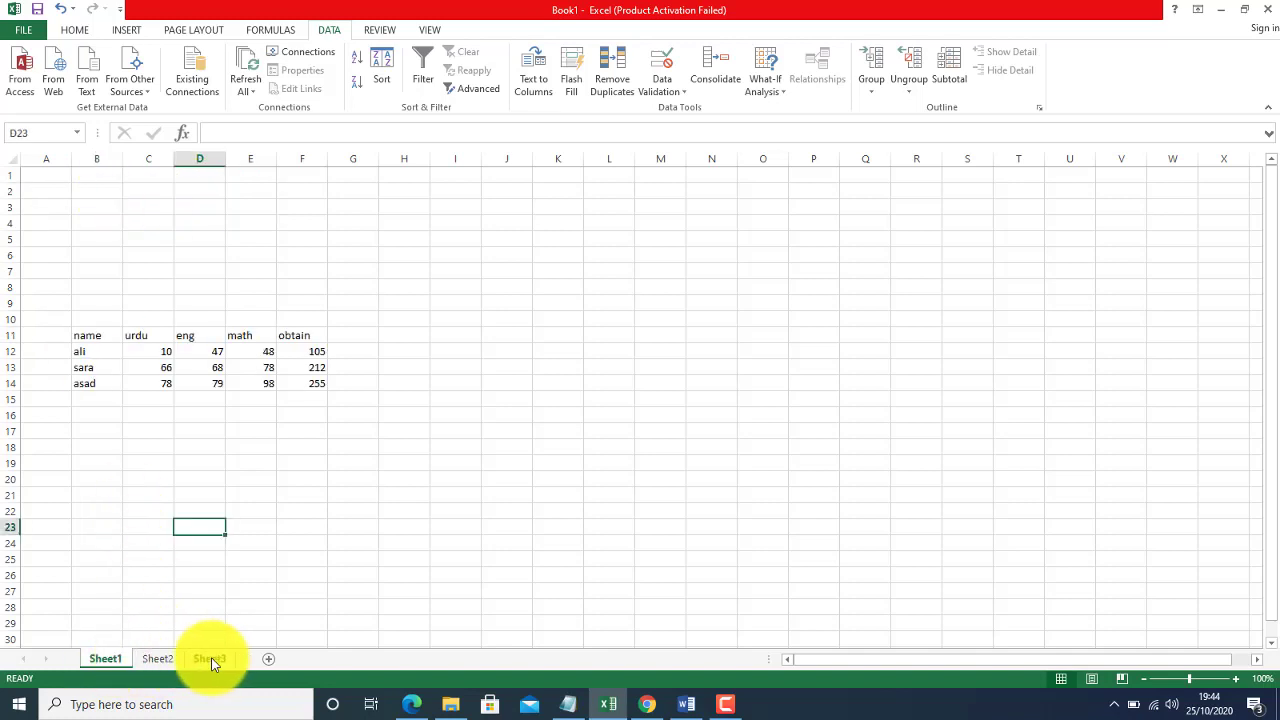
Delete the consolidated table in A1:E4 of Sheet3.
click(209, 659)
drag(58, 178, 251, 227)
key(Delete)
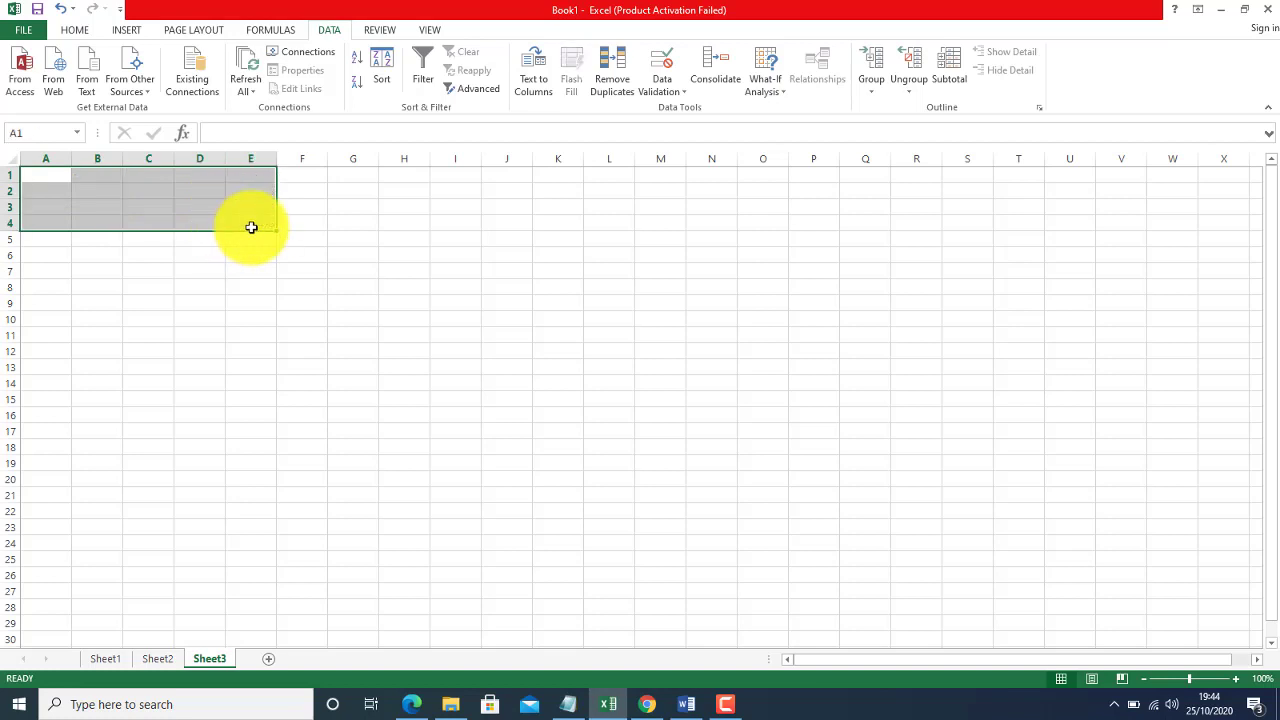
Start a new consolidation at cell A1 of Sheet3 and remove both existing source references.
click(46, 174)
click(703, 88)
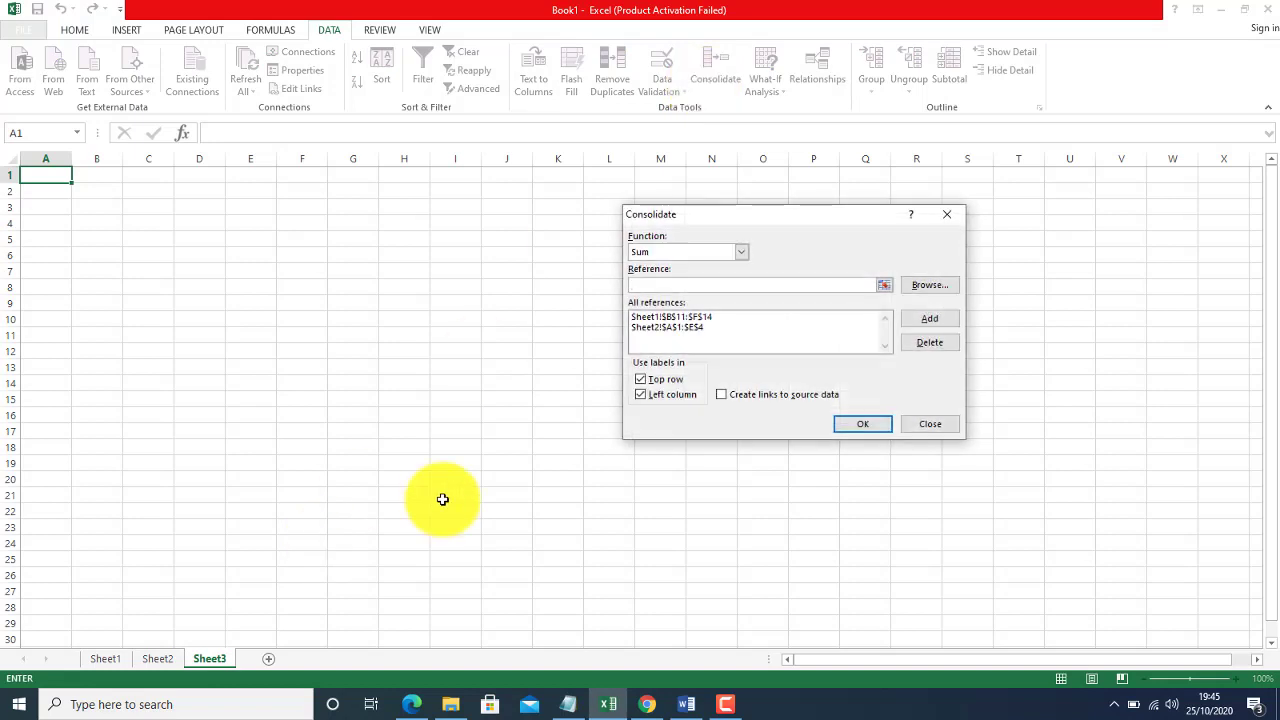
click(700, 317)
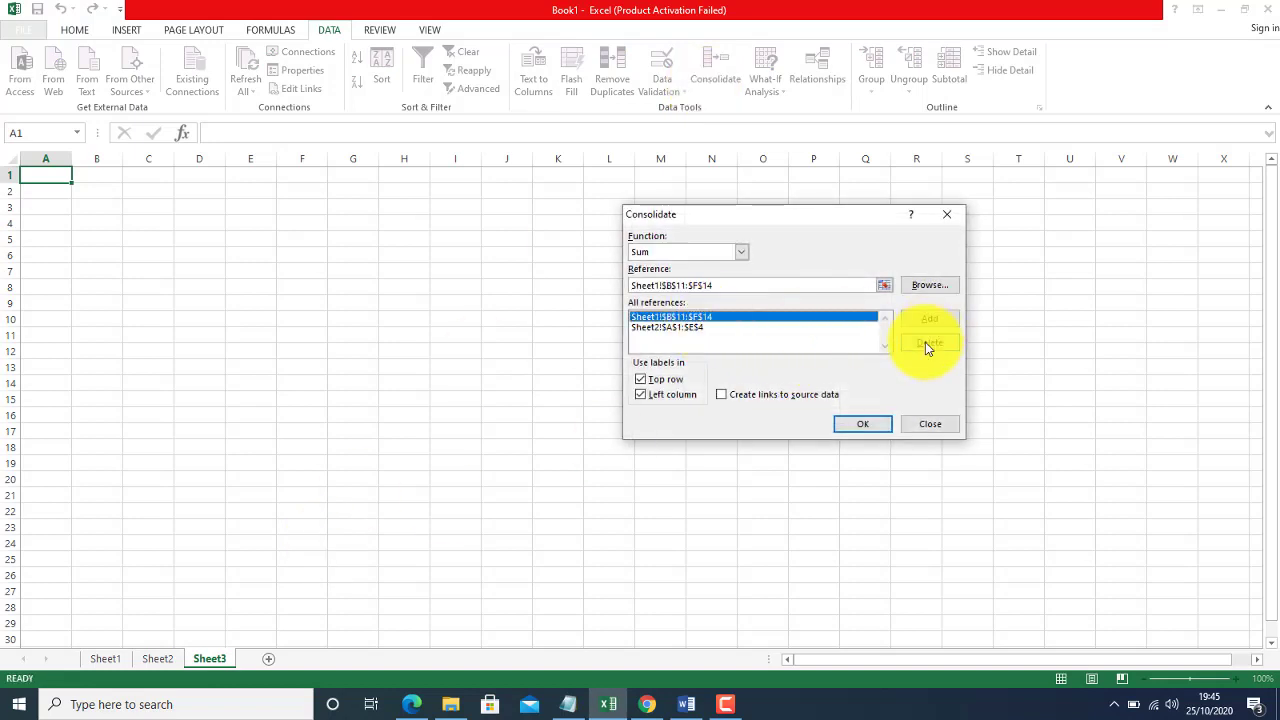
click(929, 342)
click(678, 317)
click(929, 342)
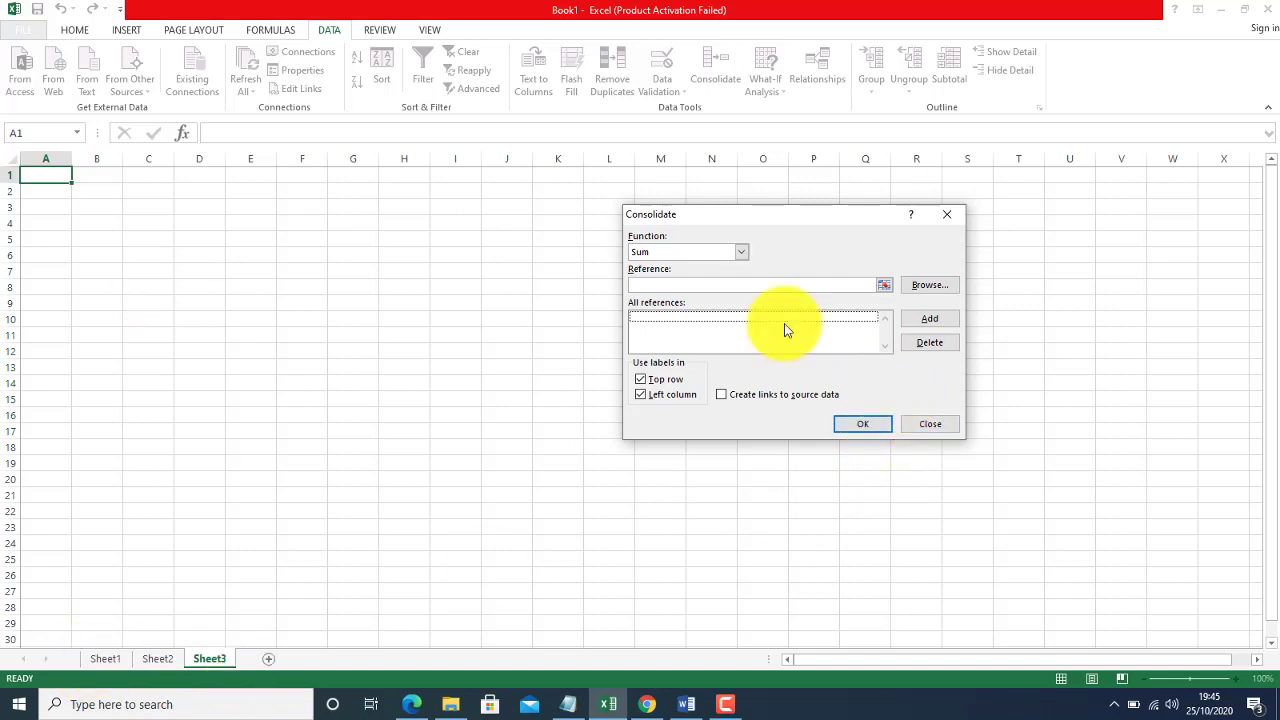
Add the marks table Sheet1!$B$11:$F$14 as a consolidation reference.
click(737, 287)
click(108, 660)
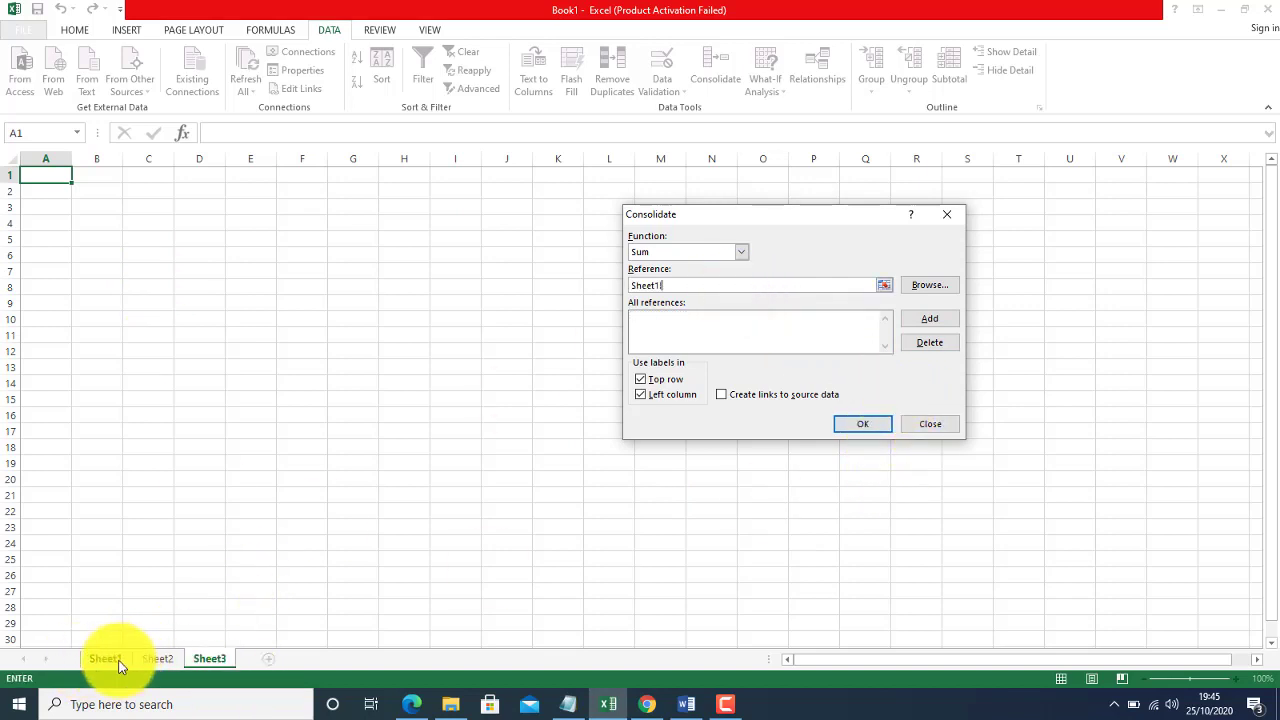
drag(86, 335, 291, 383)
click(914, 320)
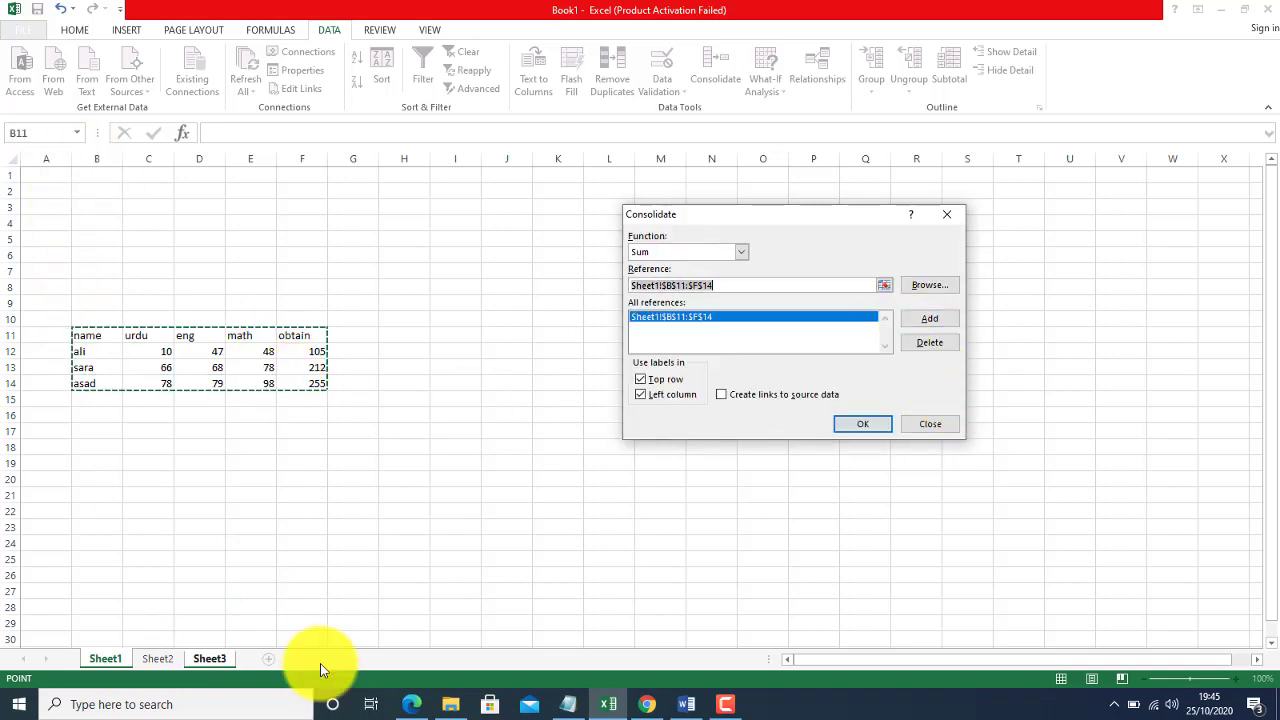
Include the reference Sheet2!$A$10:$E$13 and run the Sum consolidation with links to the source data.
click(157, 659)
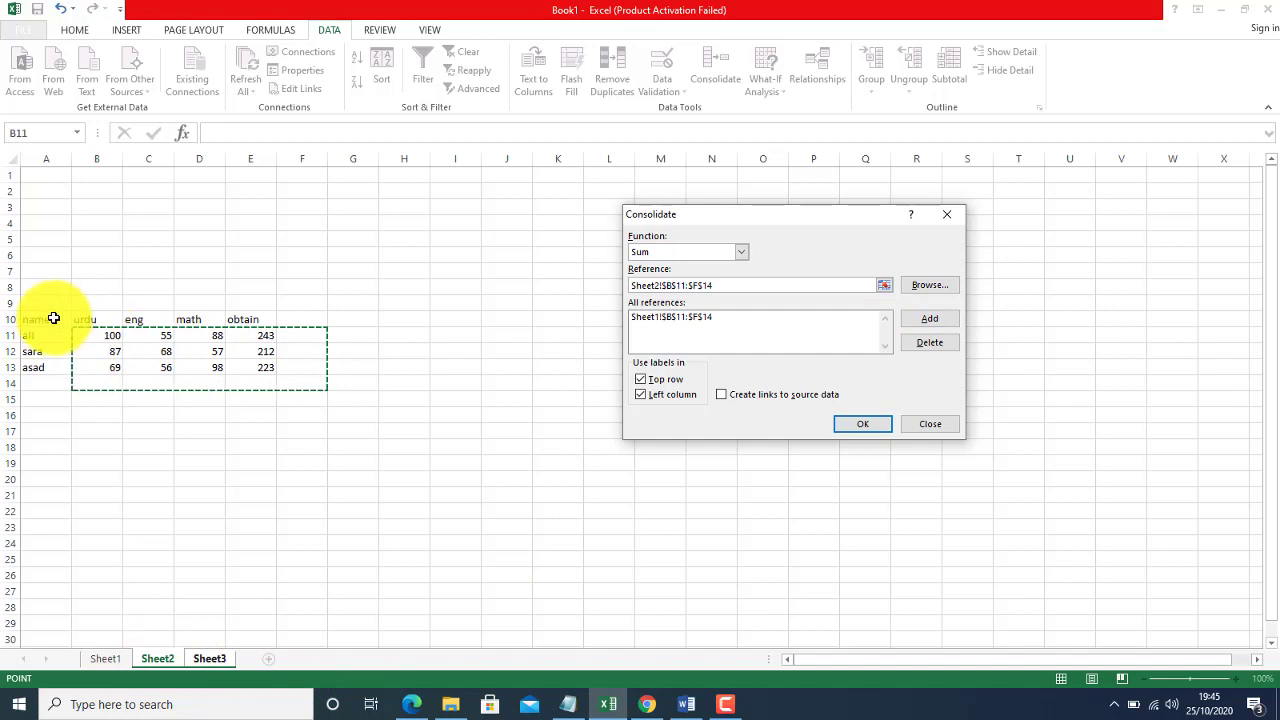
drag(54, 318, 237, 363)
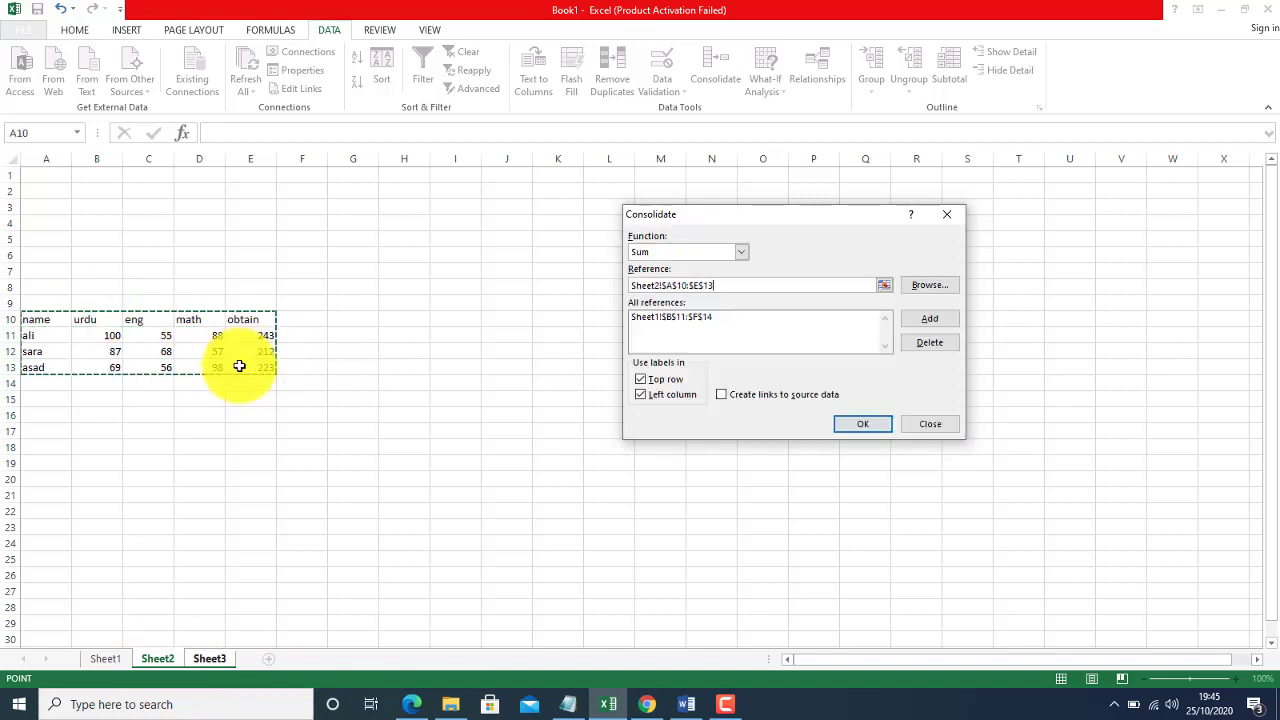
click(722, 396)
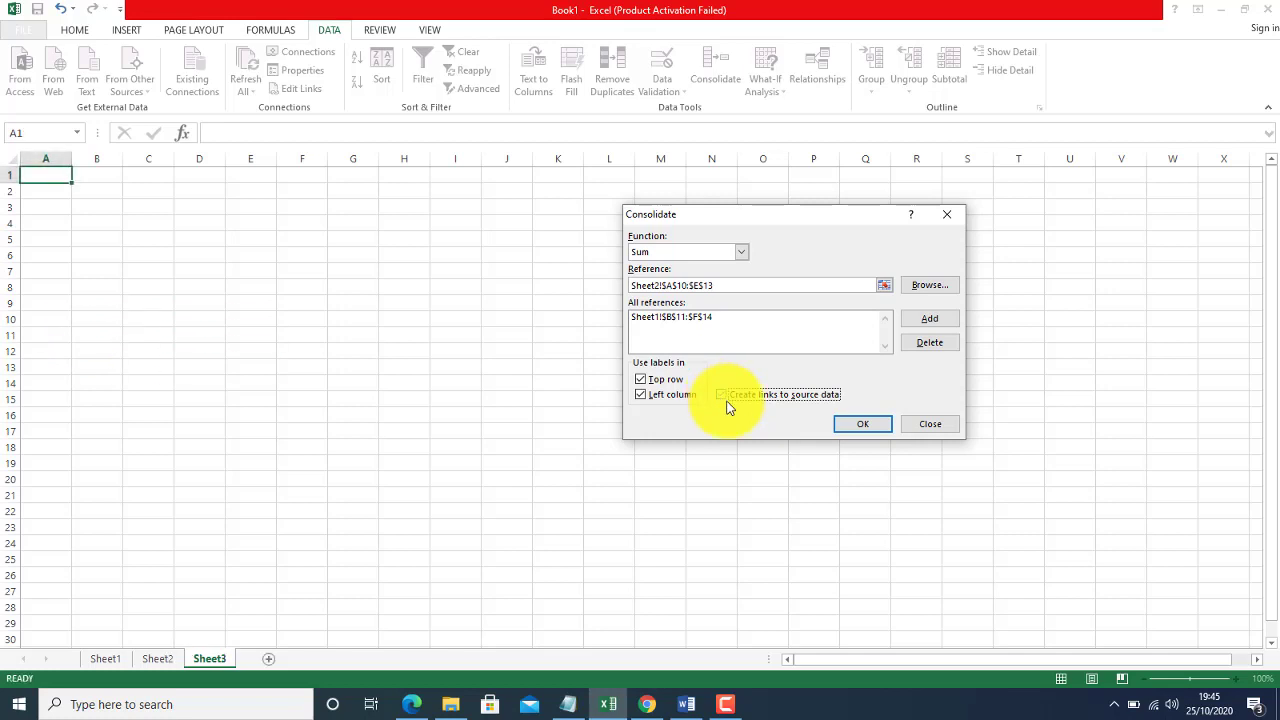
click(722, 396)
click(847, 432)
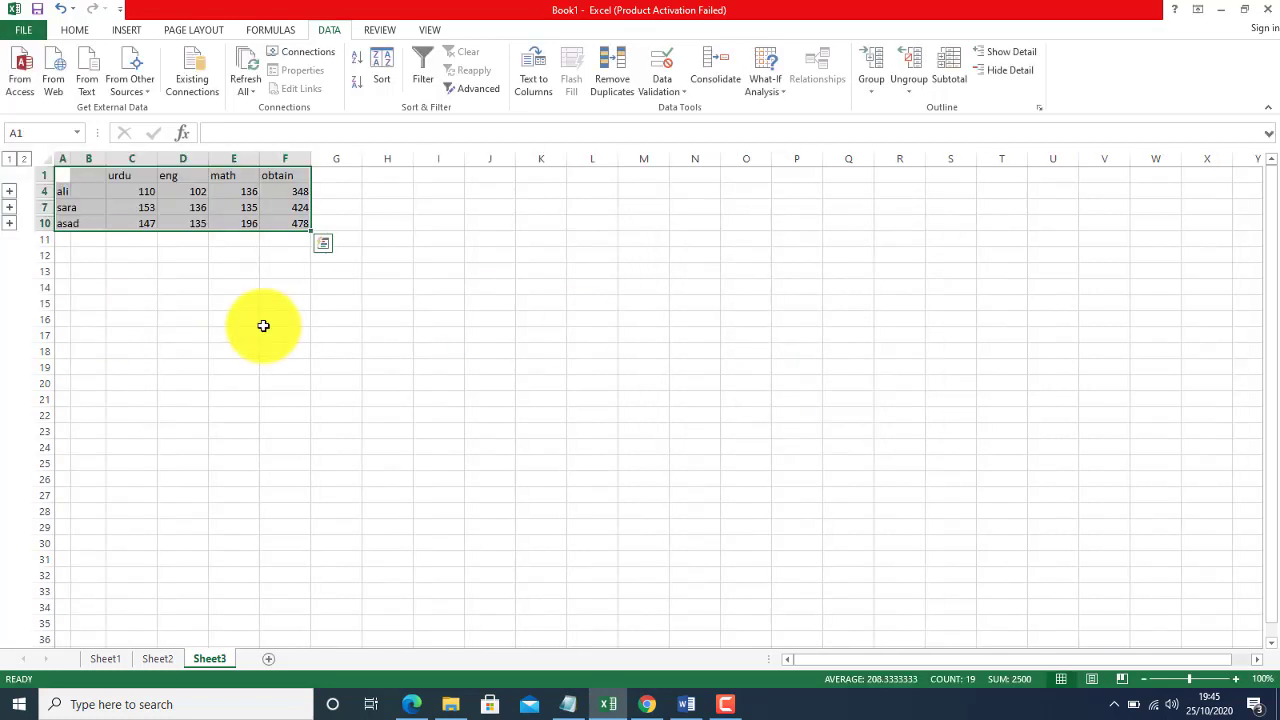
Expand and collapse the grouped student rows on Sheet3 to inspect the linked source values.
click(9, 197)
click(9, 200)
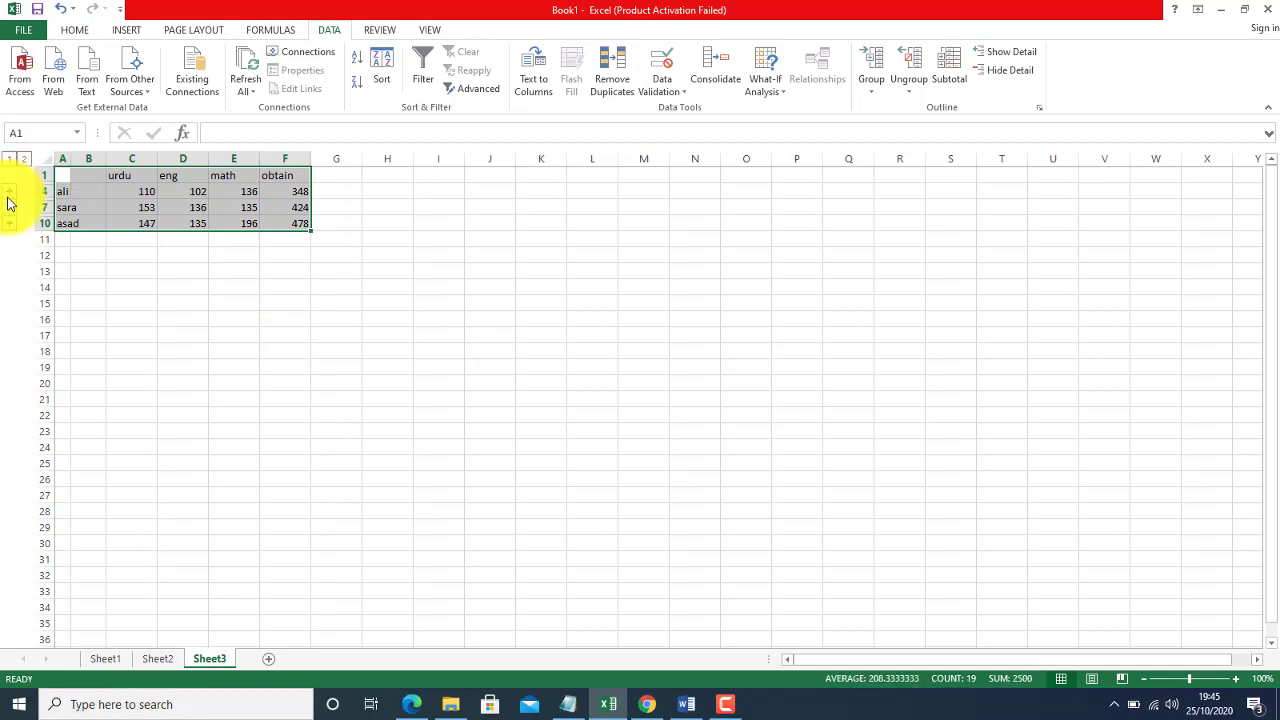
click(10, 211)
click(10, 211)
Set the first student's urdu mark to 90 in Sheet1 cell C12 and 80 in Sheet2 cell B11, checking the linked total on Sheet3.
click(106, 659)
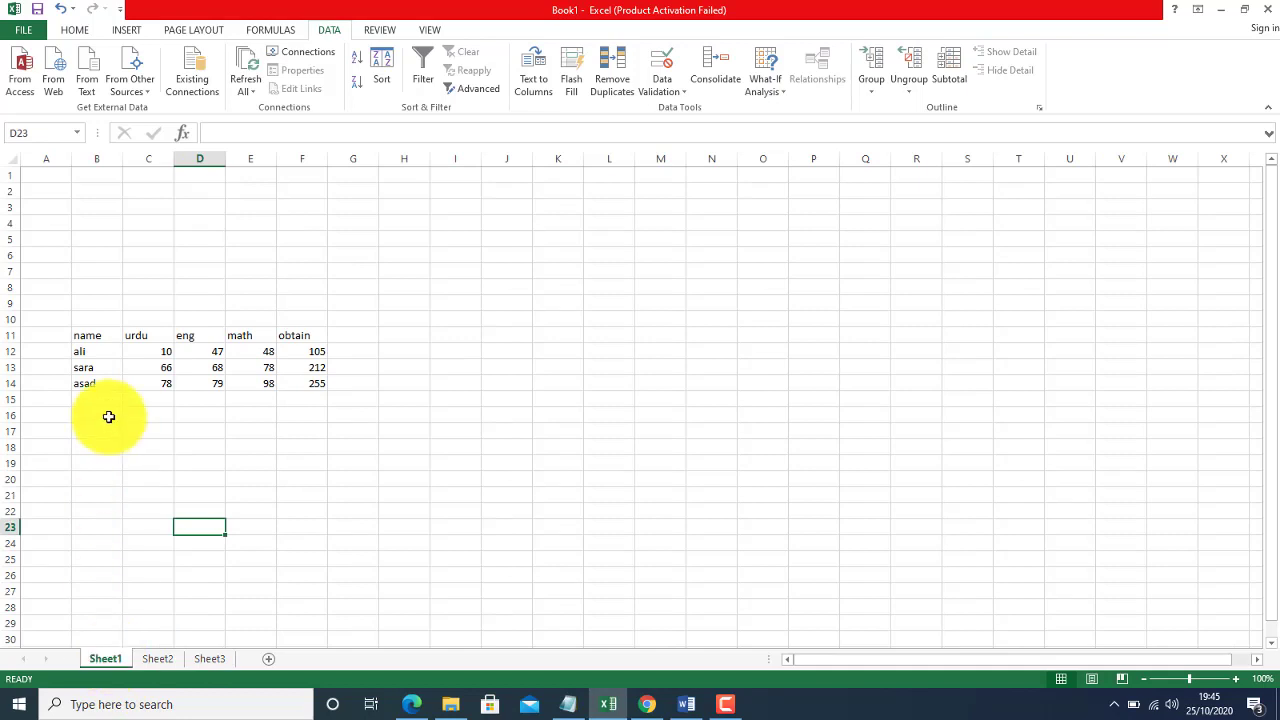
click(161, 354)
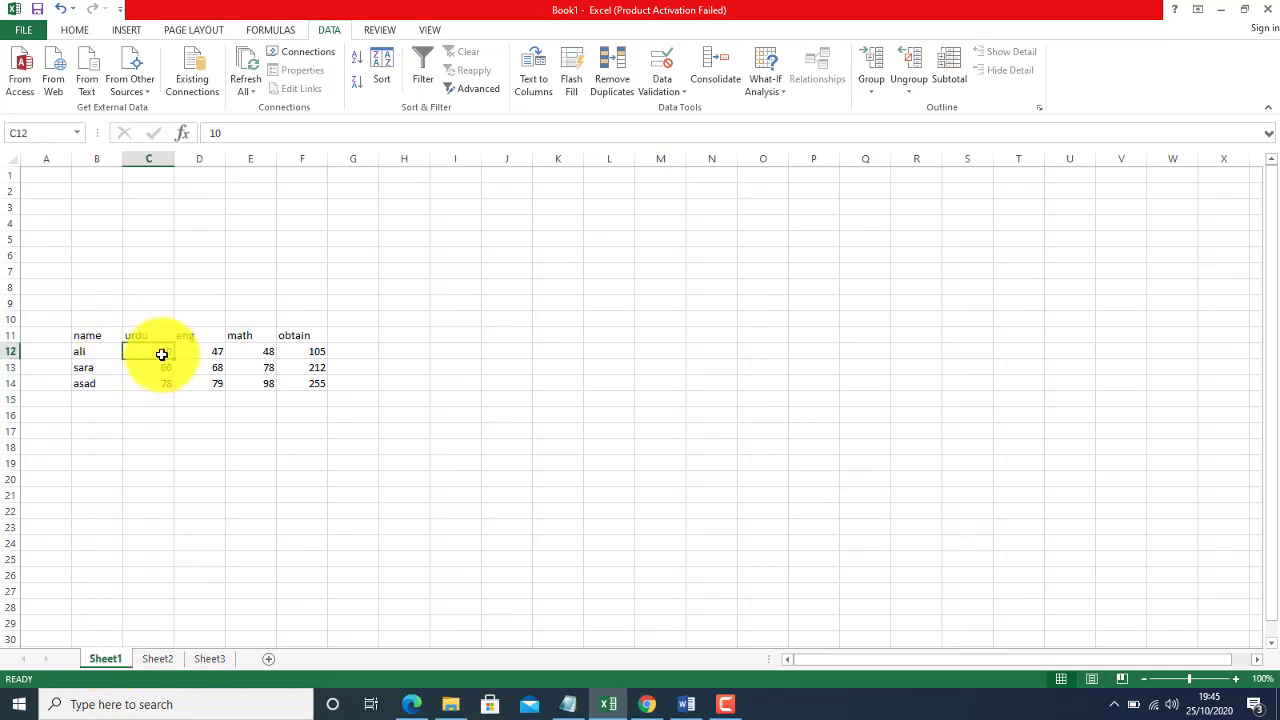
text(90)
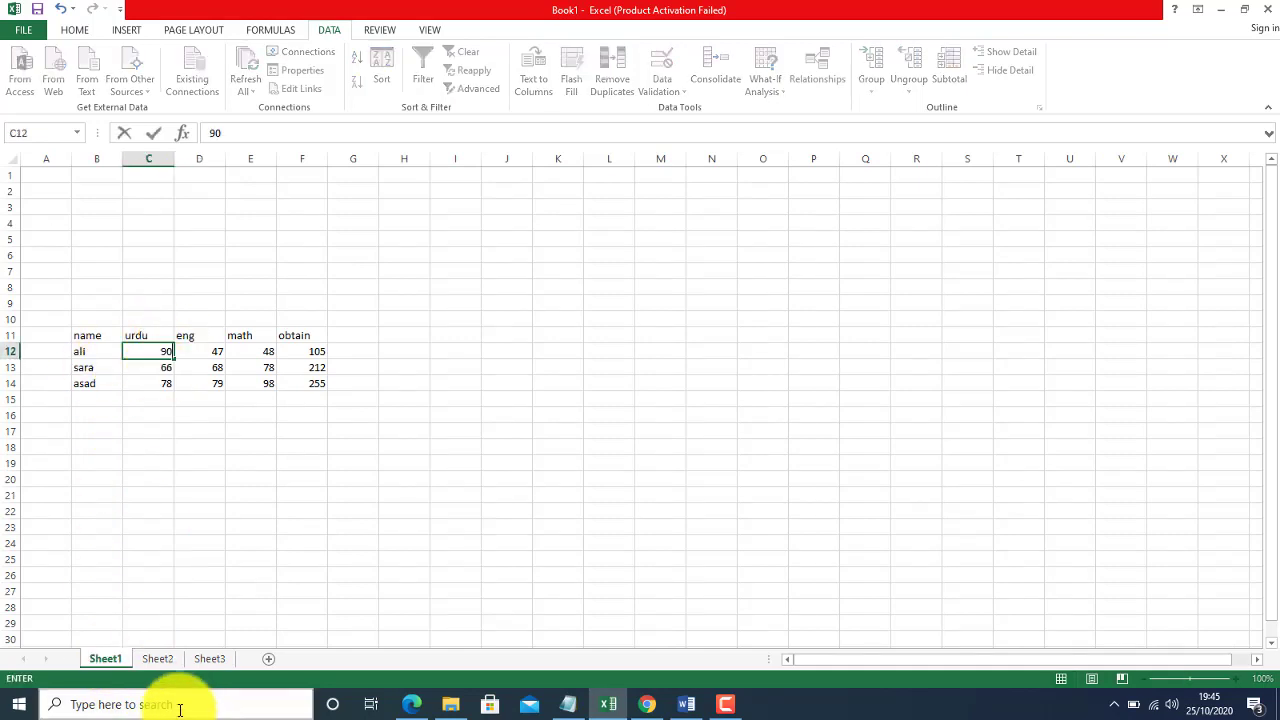
click(158, 659)
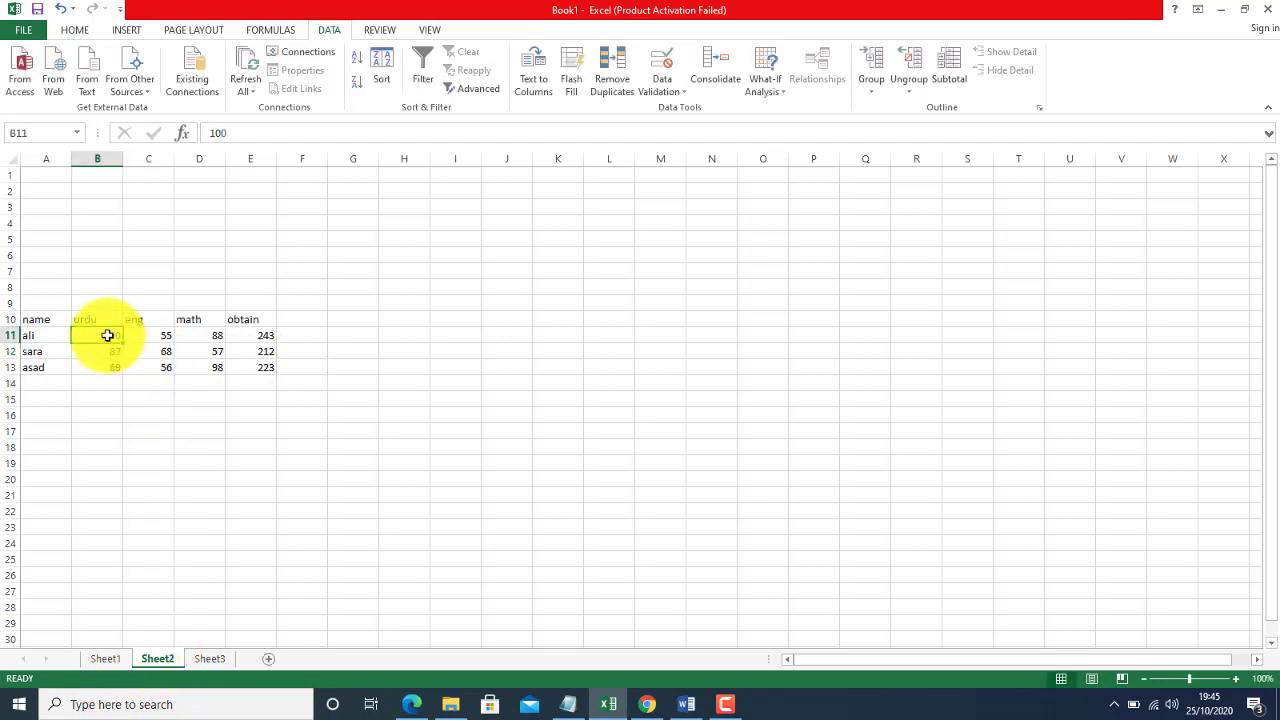
text(80)
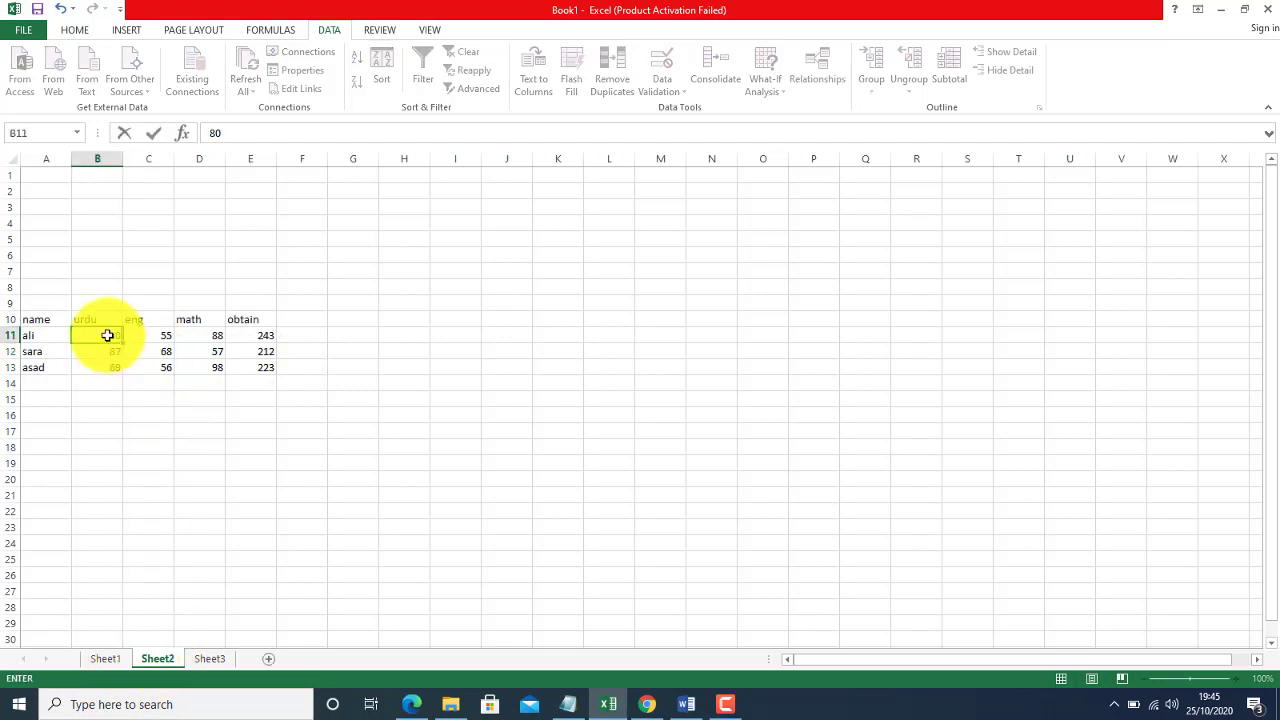
click(210, 659)
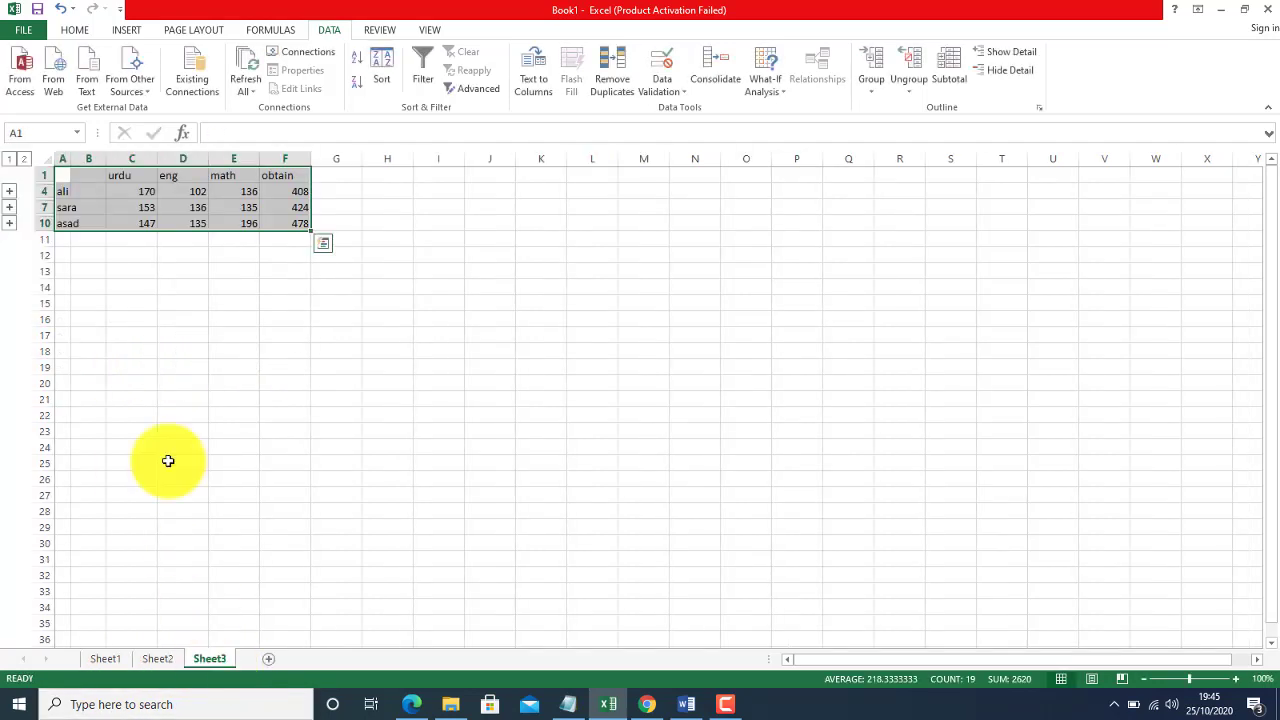
click(143, 191)
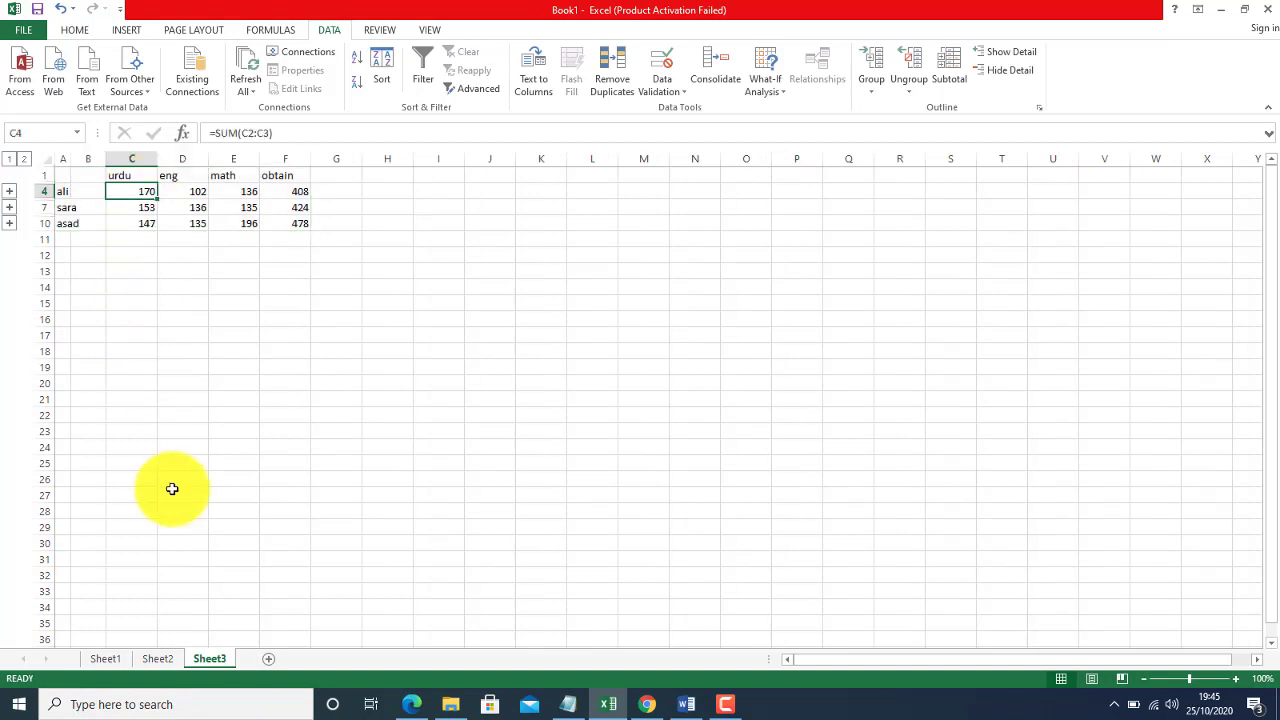
Set the second student's urdu mark to 100 in Sheet2 cell B12 and 150 in Sheet1 cell C13, checking the total on Sheet3.
click(157, 659)
click(118, 351)
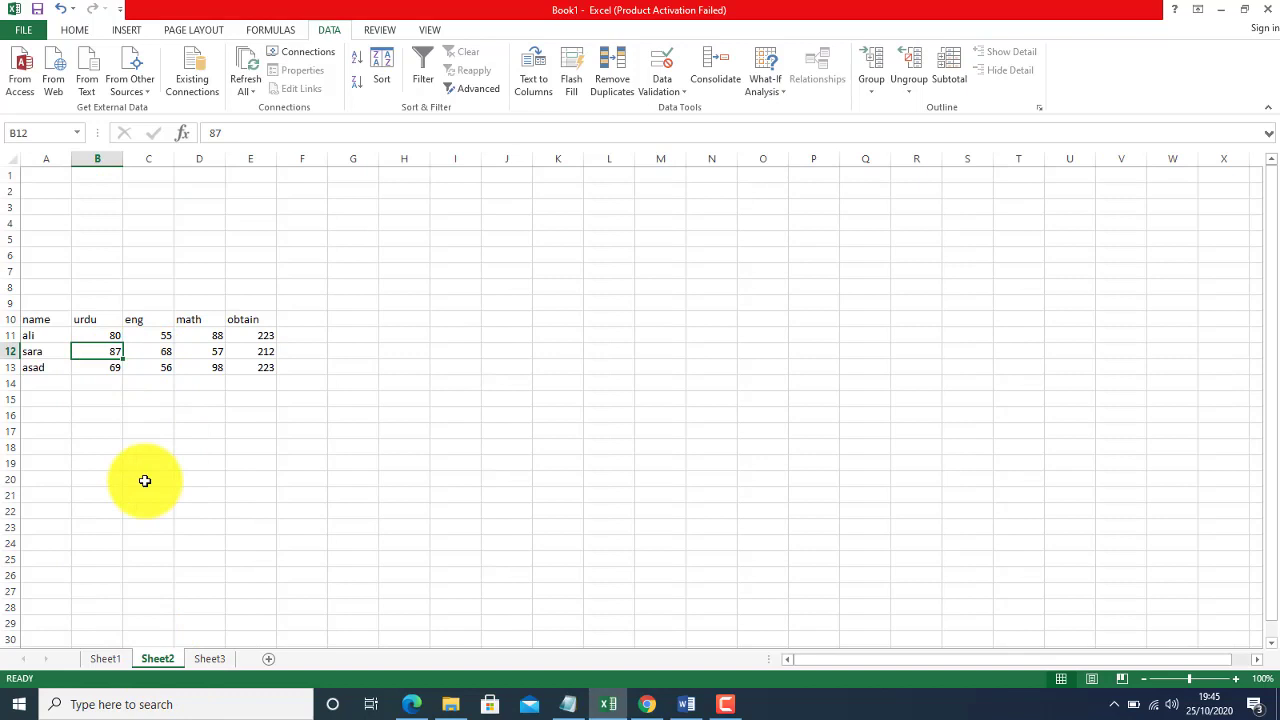
text(100)
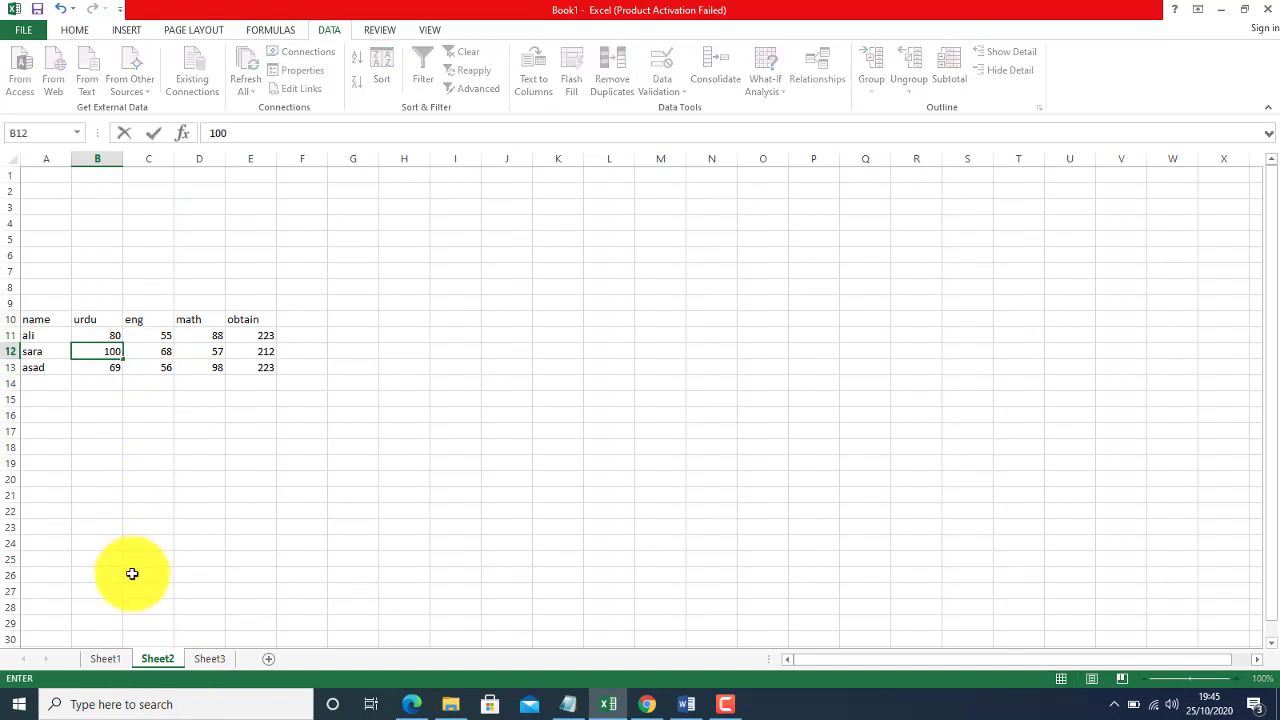
click(105, 659)
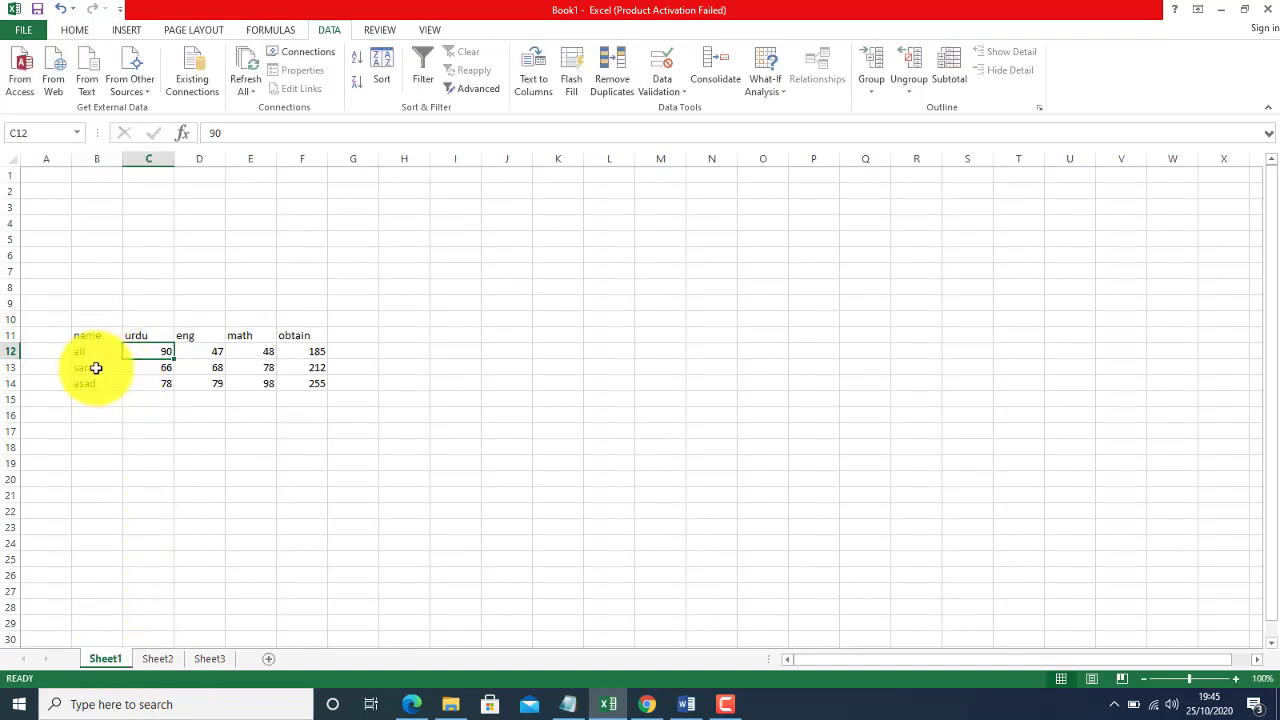
click(160, 370)
text(150)
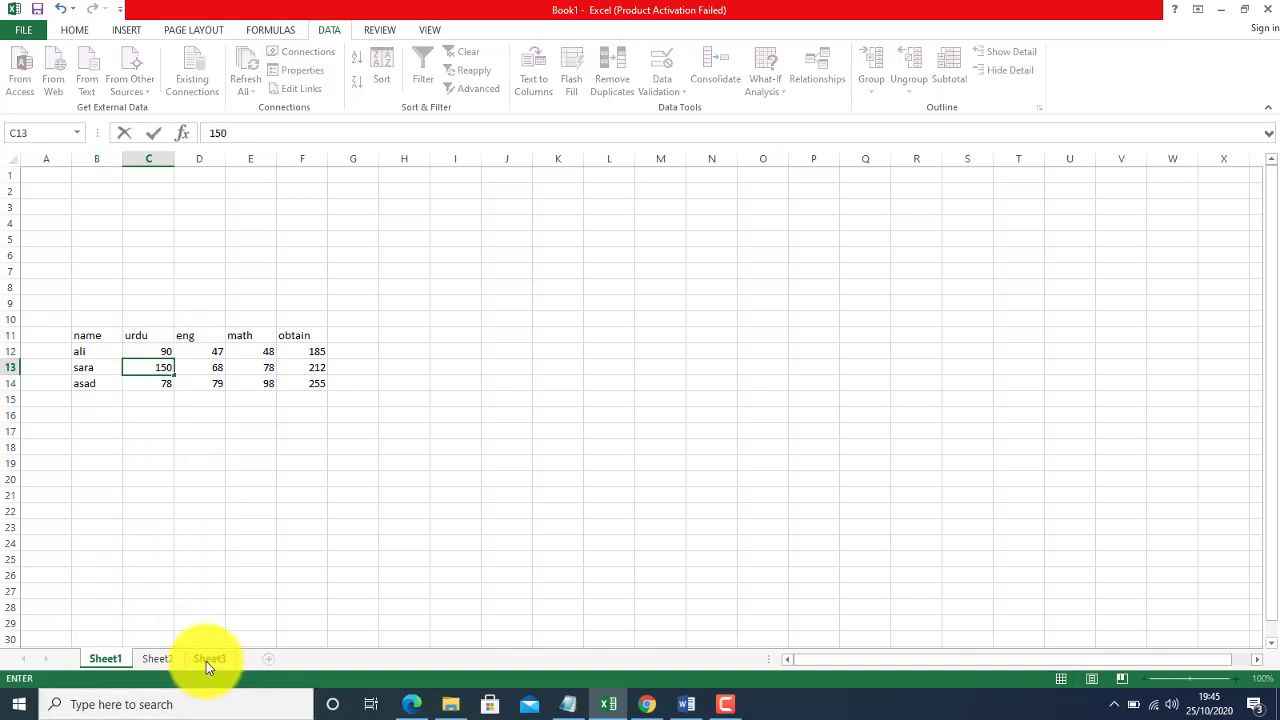
click(207, 659)
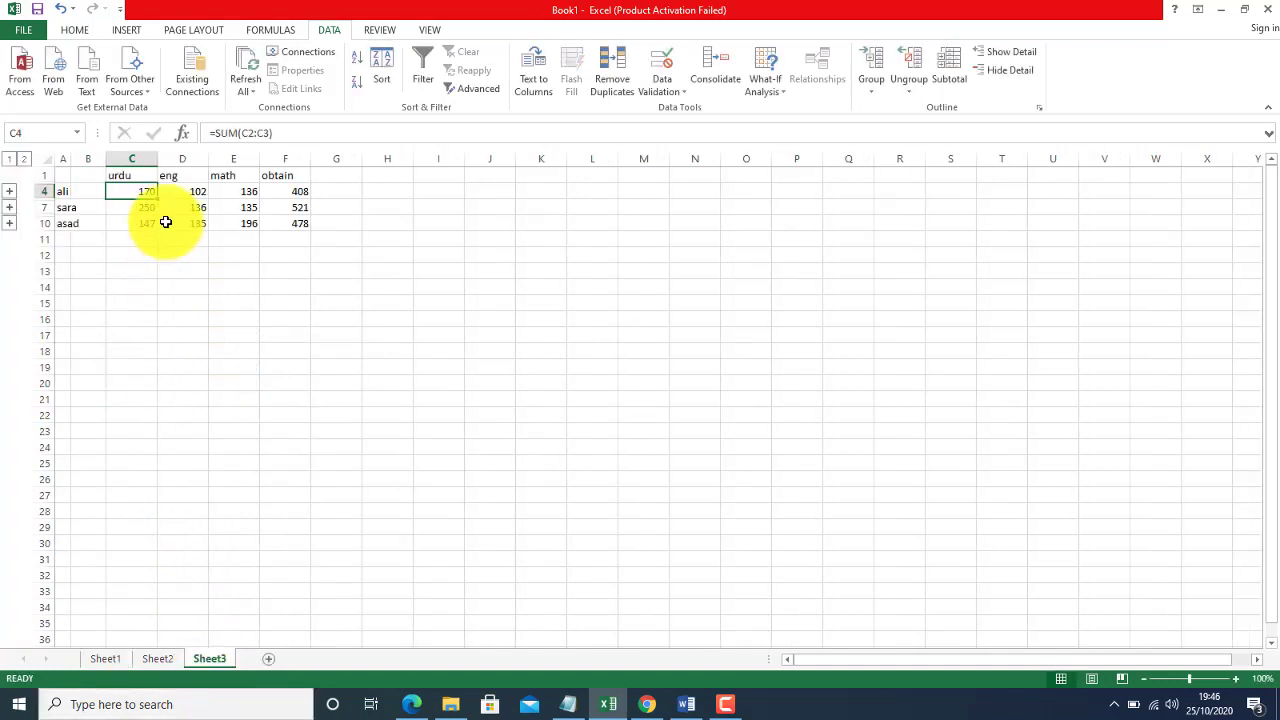
click(150, 215)
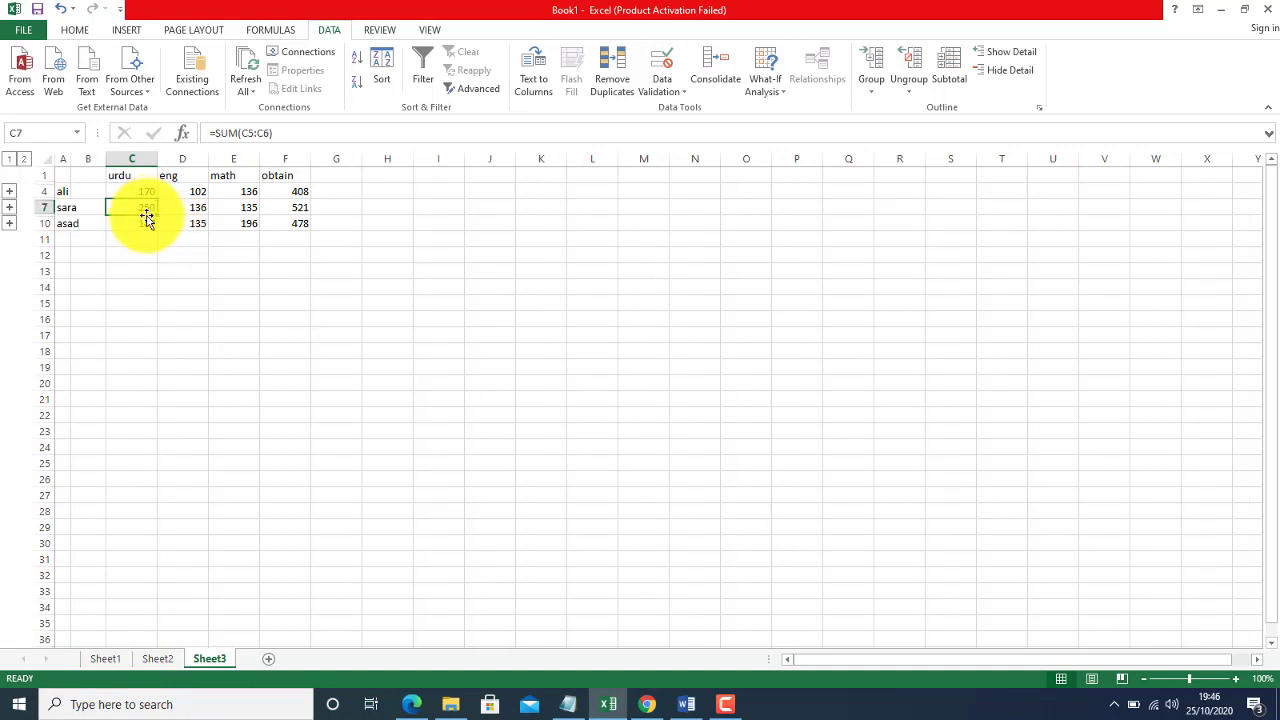
Set the second student's urdu mark in Sheet1 cell C13 to 50 and return to the consolidated table on Sheet3.
click(158, 662)
click(104, 664)
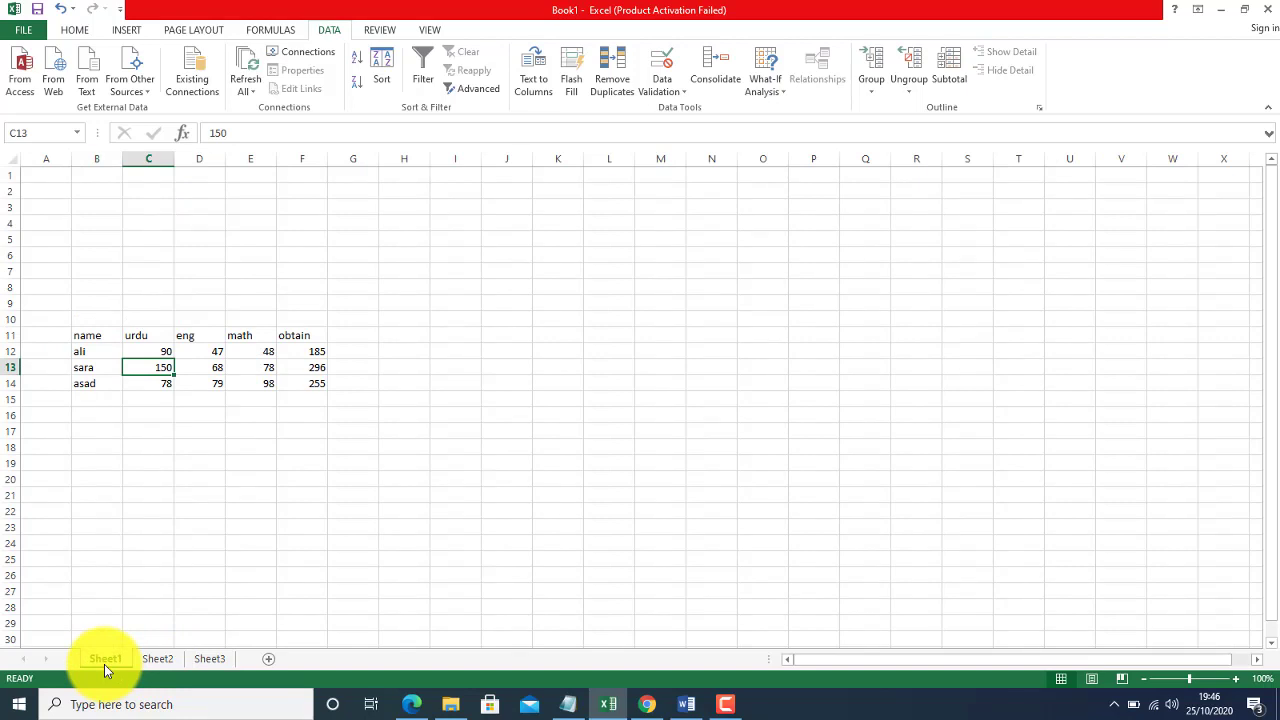
click(247, 132)
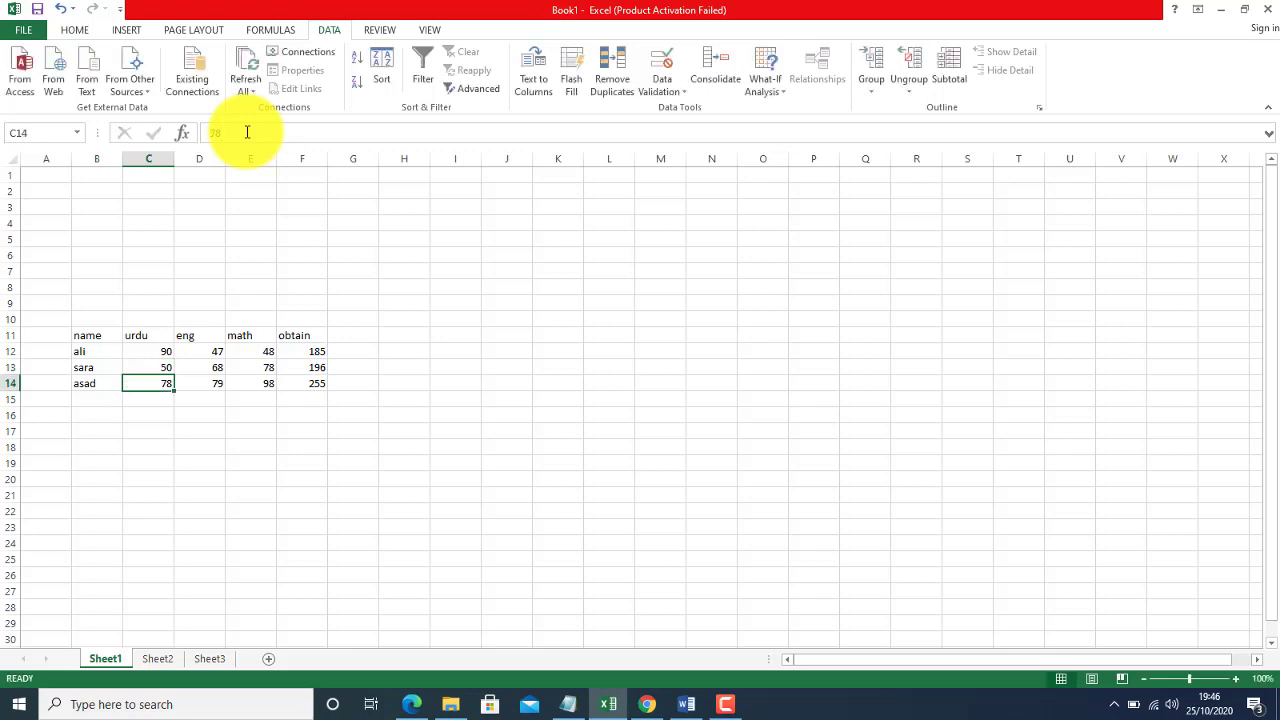
click(211, 664)
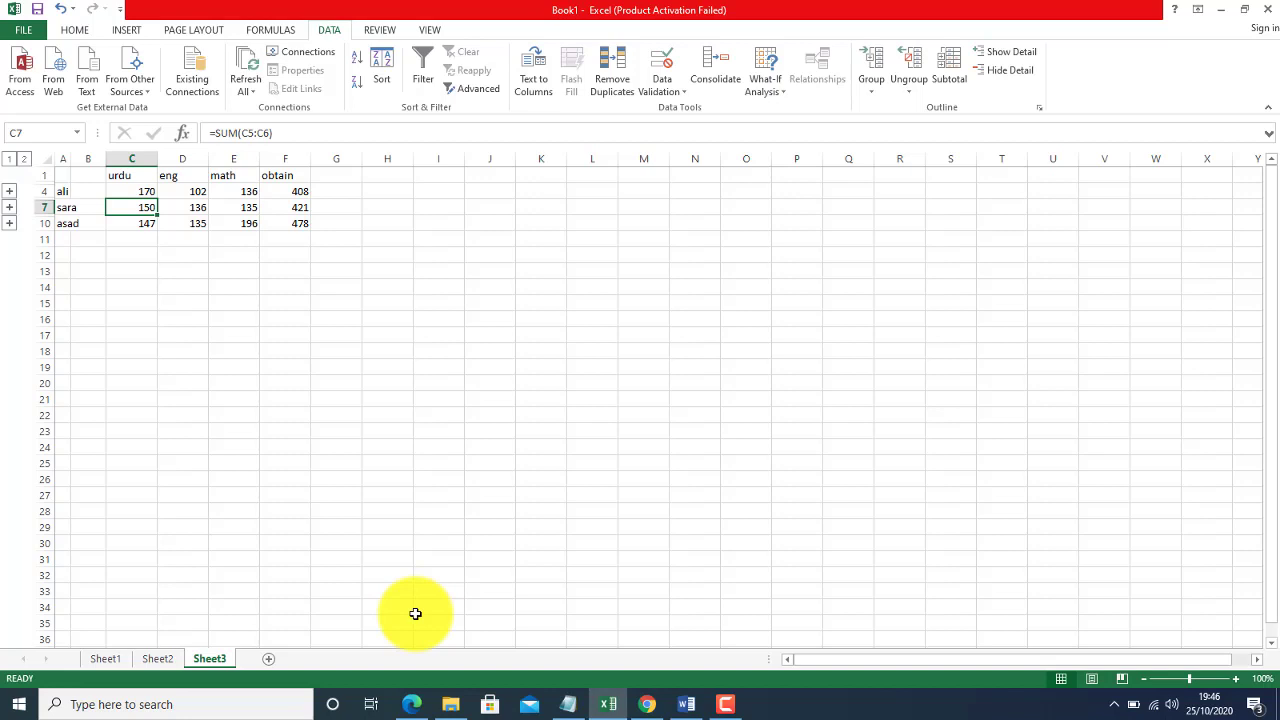
Enter a list of six first names in the visible cells of column I on Sheet3, from I1 to I12.
click(438, 180)
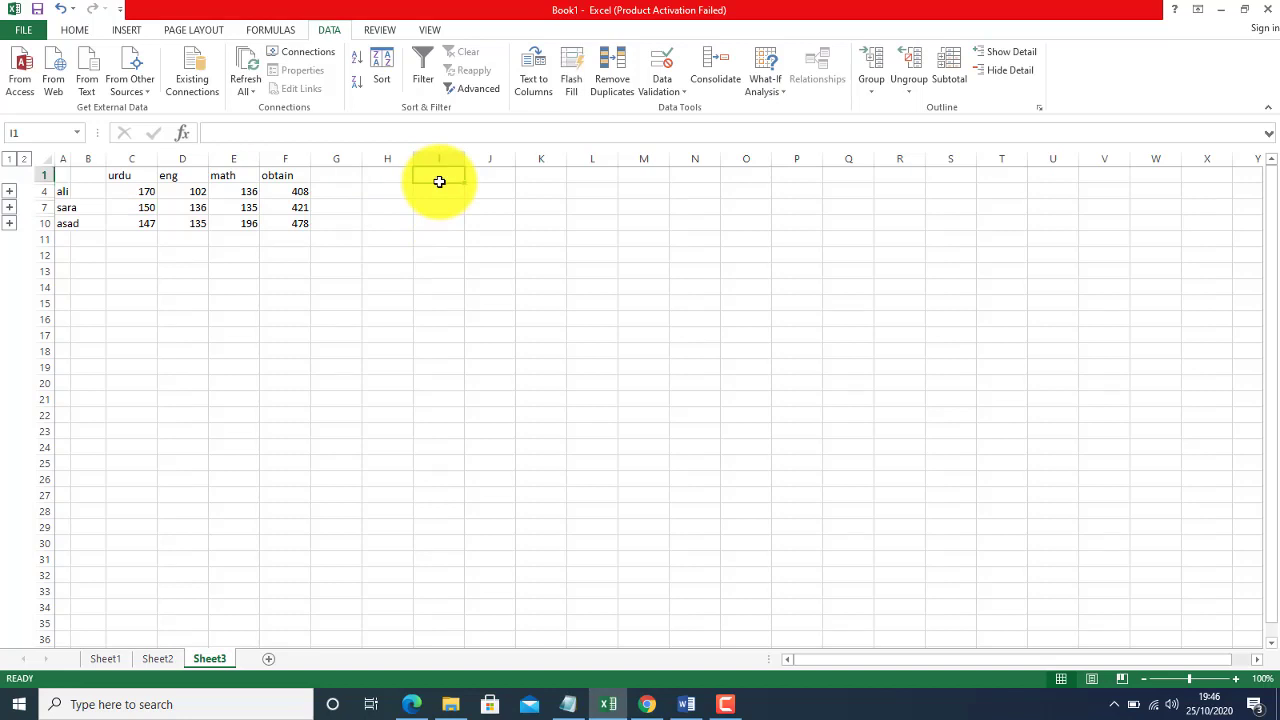
text(asad)
key(Return)
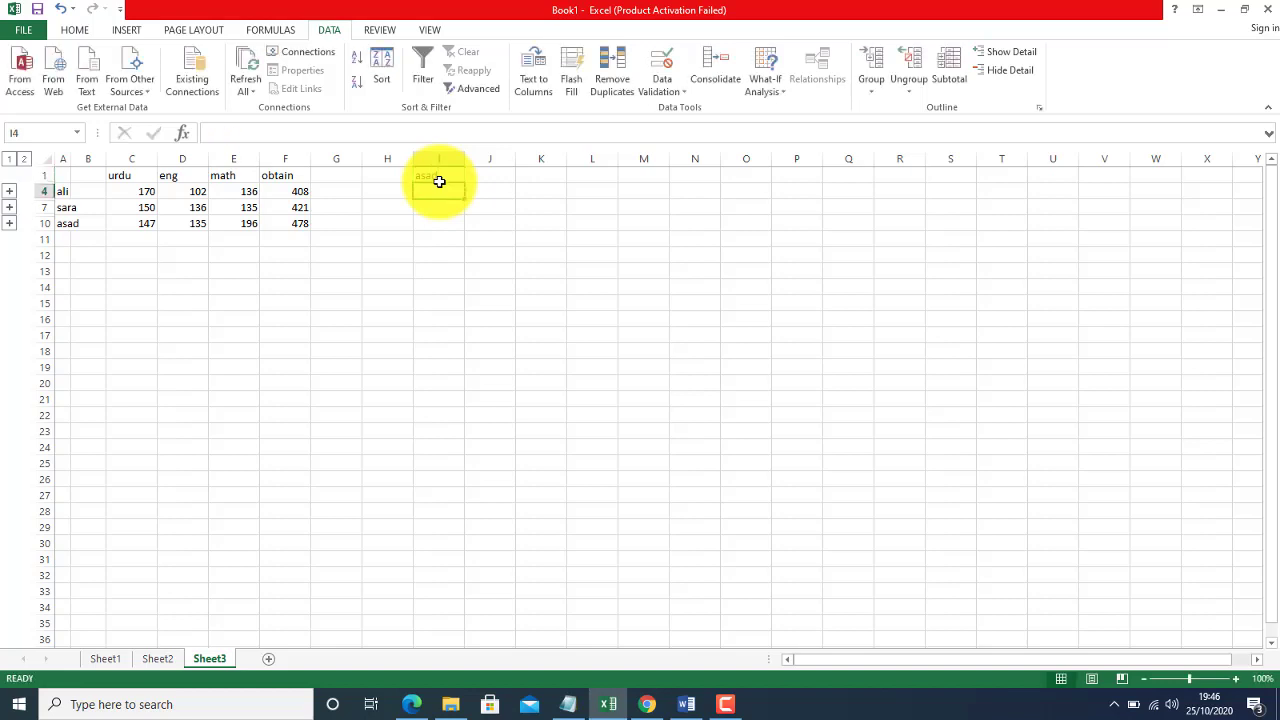
text(ali)
key(Return)
text(amir)
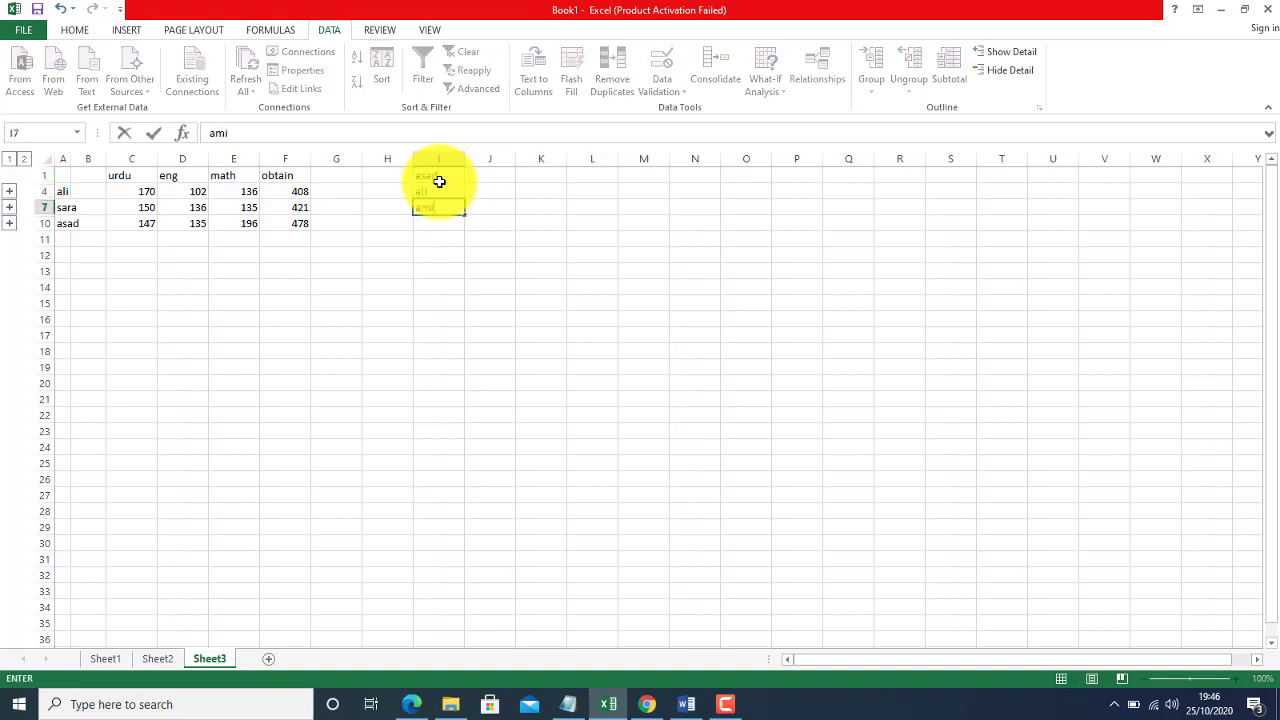
key(Return)
text(sohail)
key(Return)
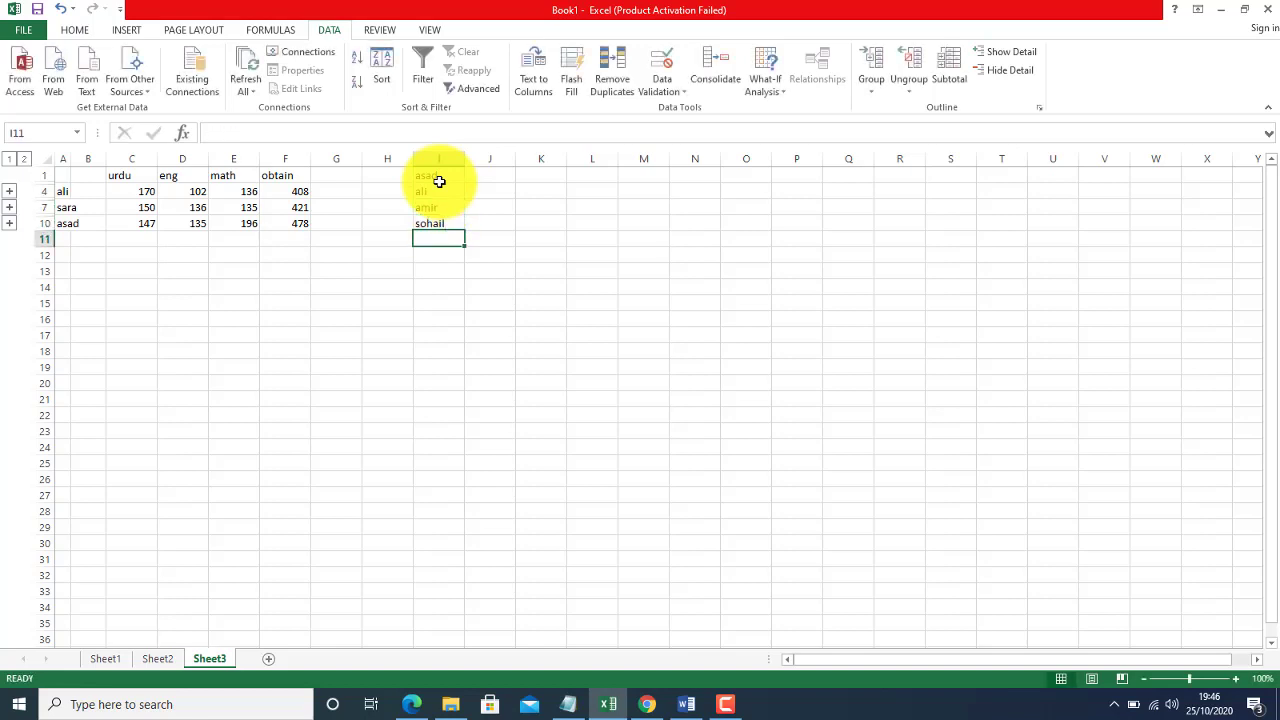
text(raza)
key(Return)
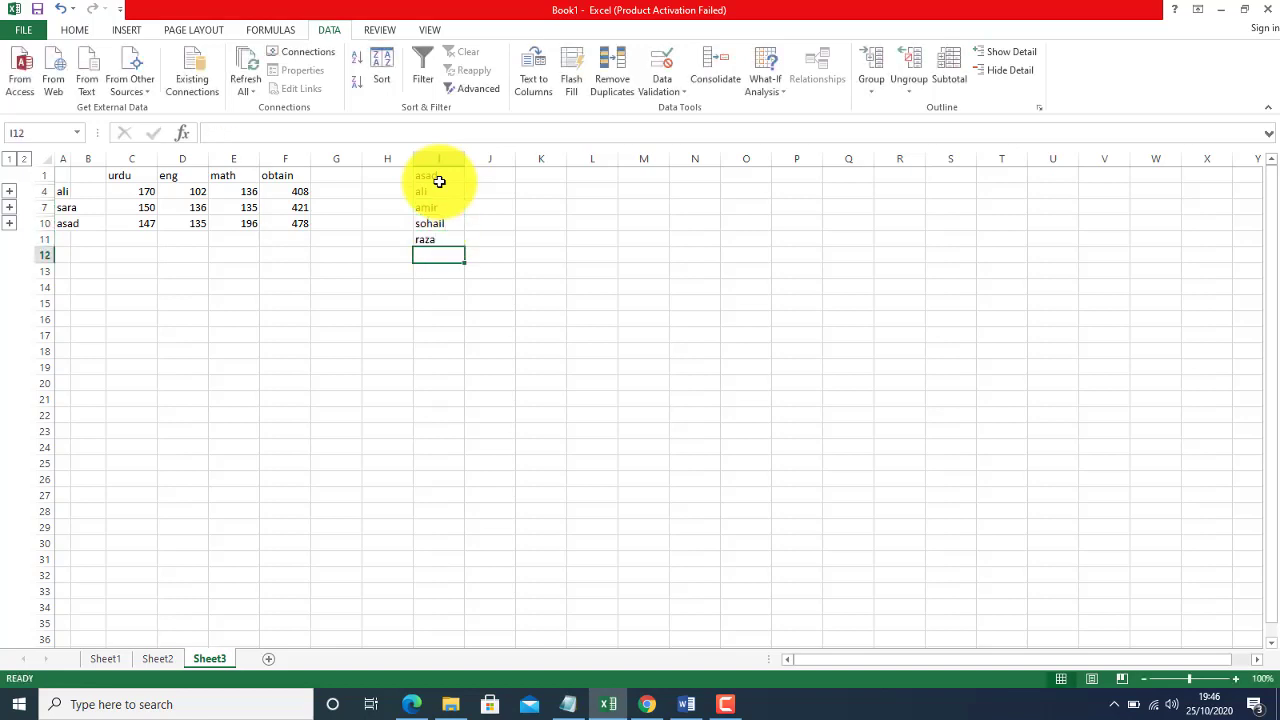
text(rabia)
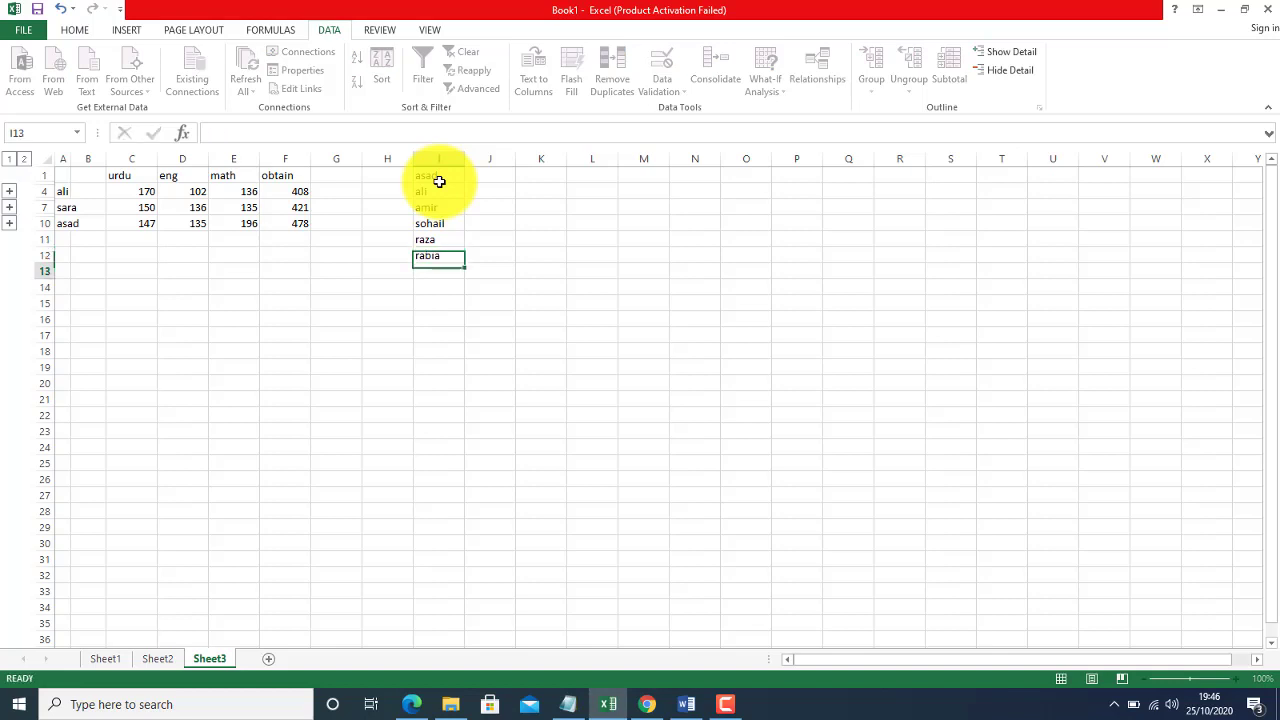
key(Return)
drag(437, 177, 445, 272)
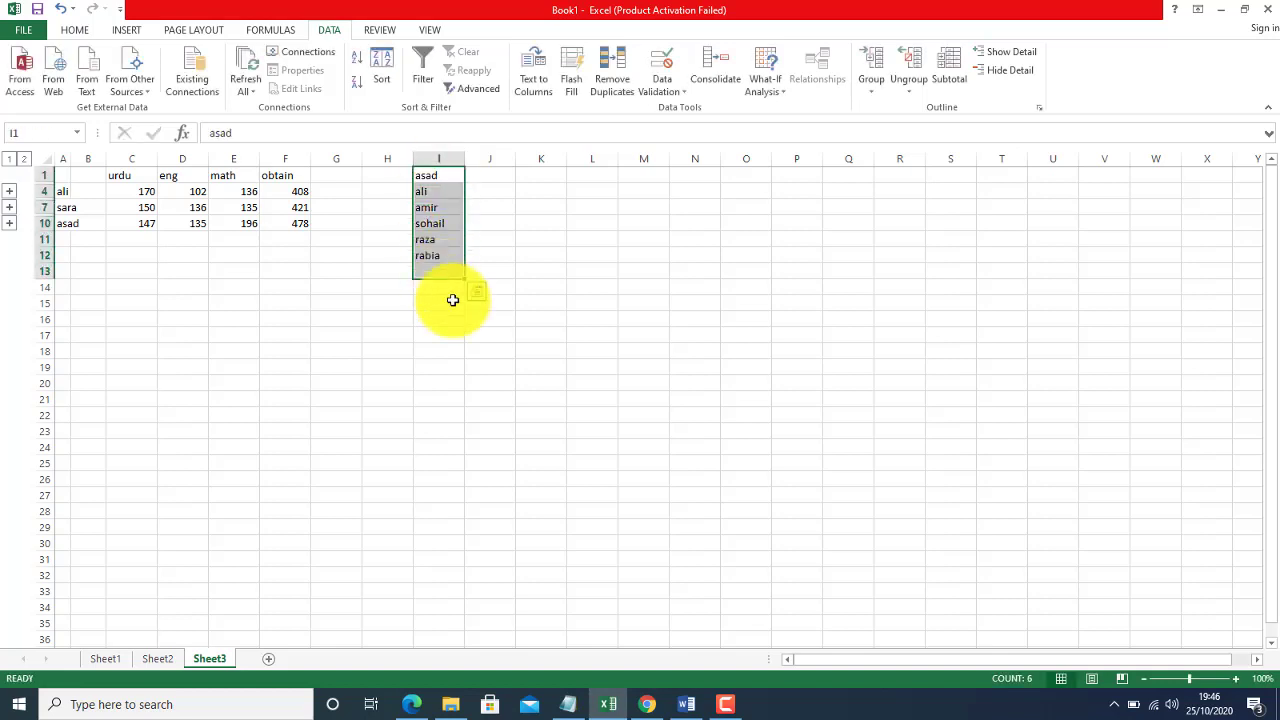
Widen column K slightly and apply List data validation to cell K1 with the source =$I$1:$I$12.
click(545, 178)
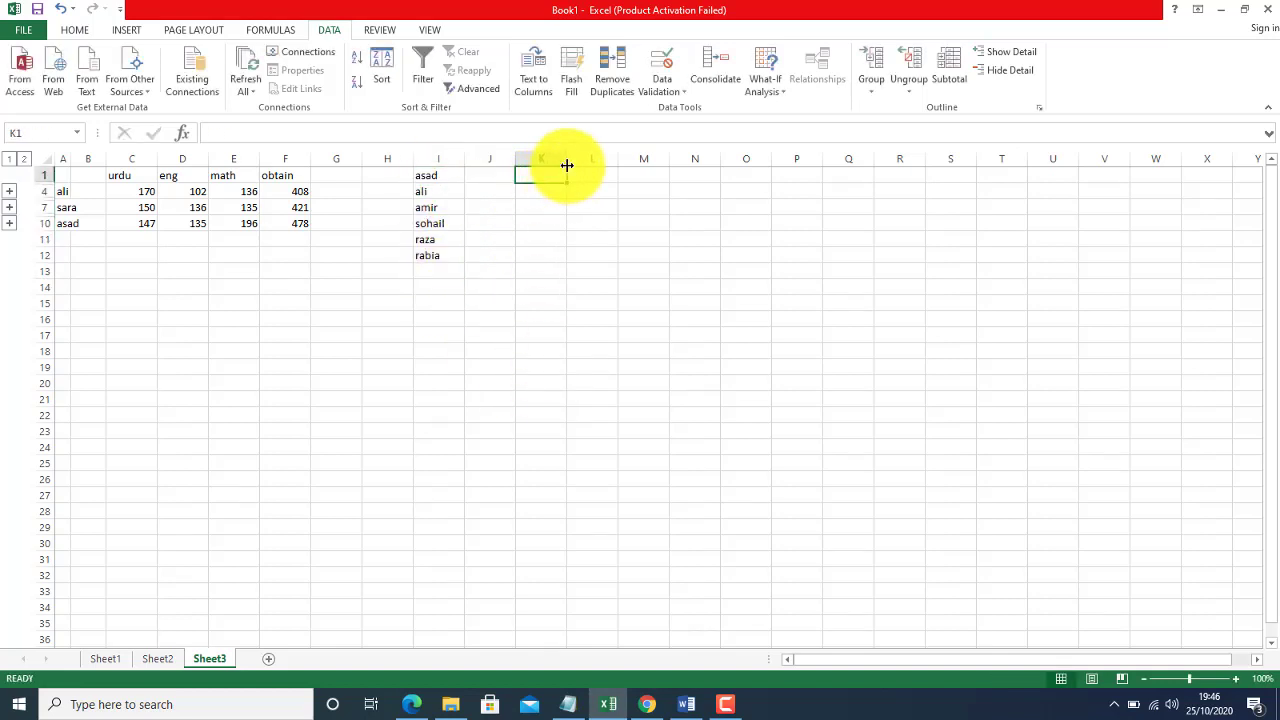
drag(566, 160, 590, 159)
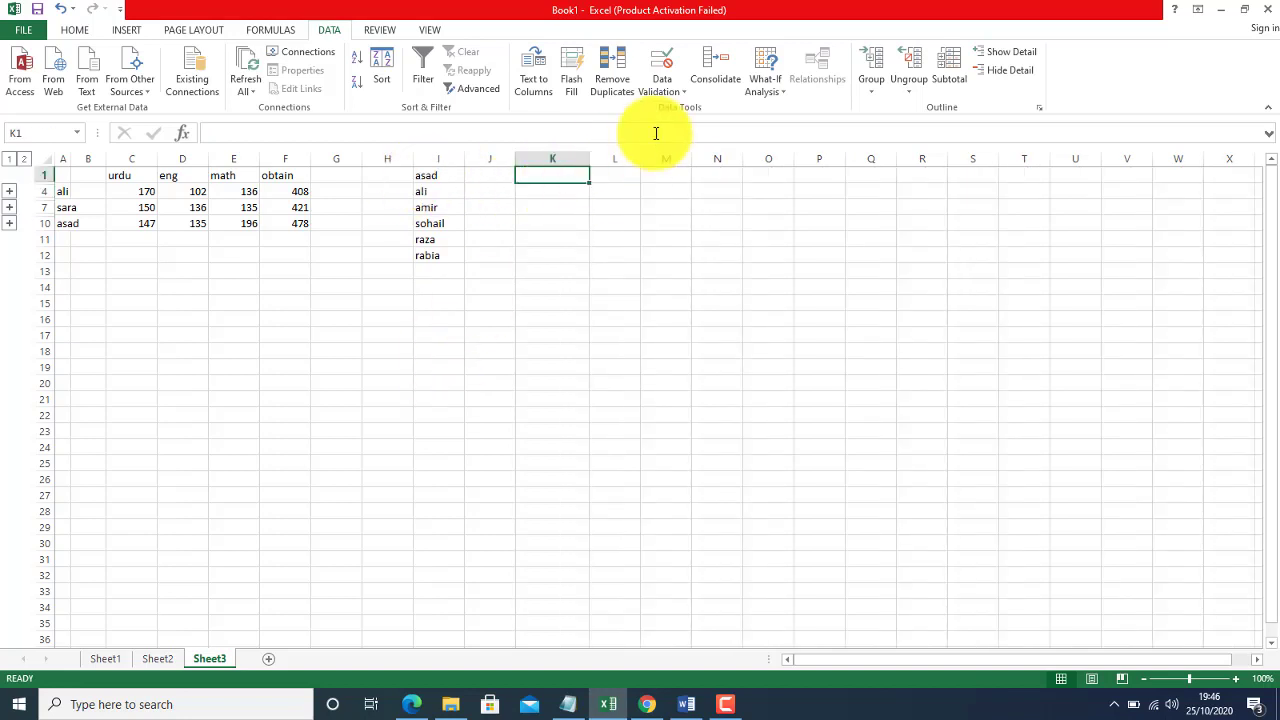
click(660, 80)
click(678, 109)
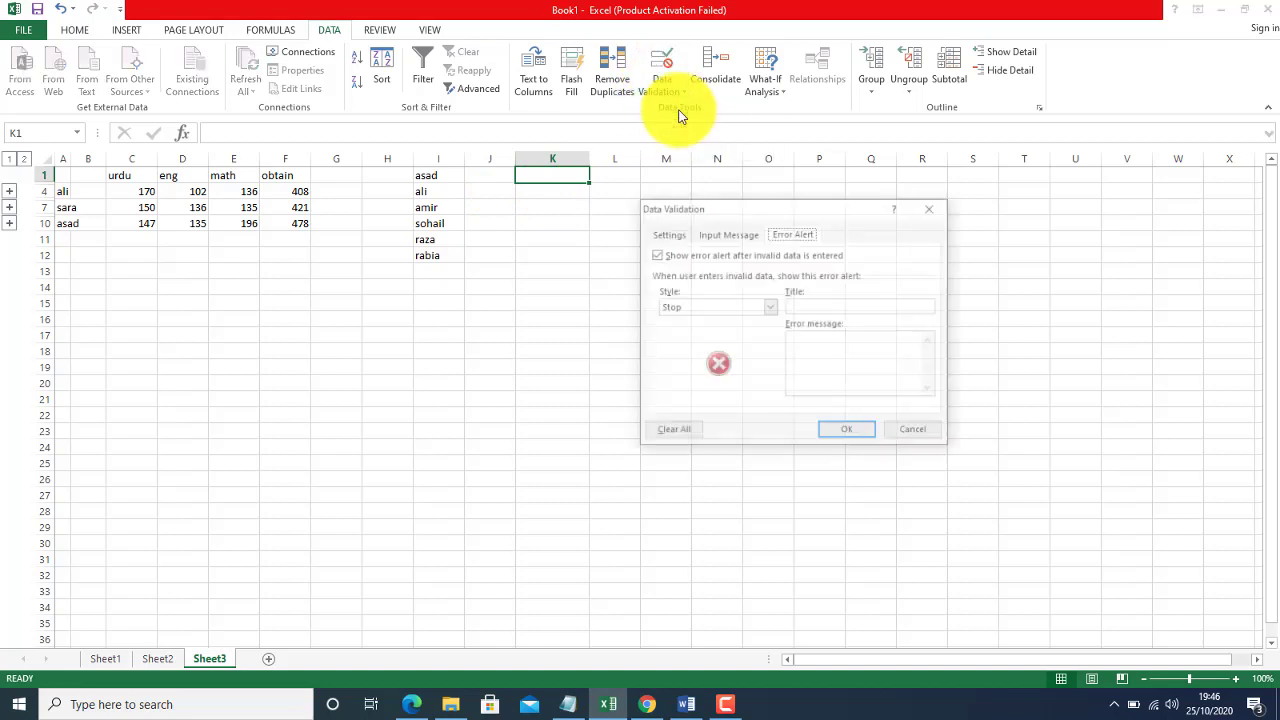
click(672, 236)
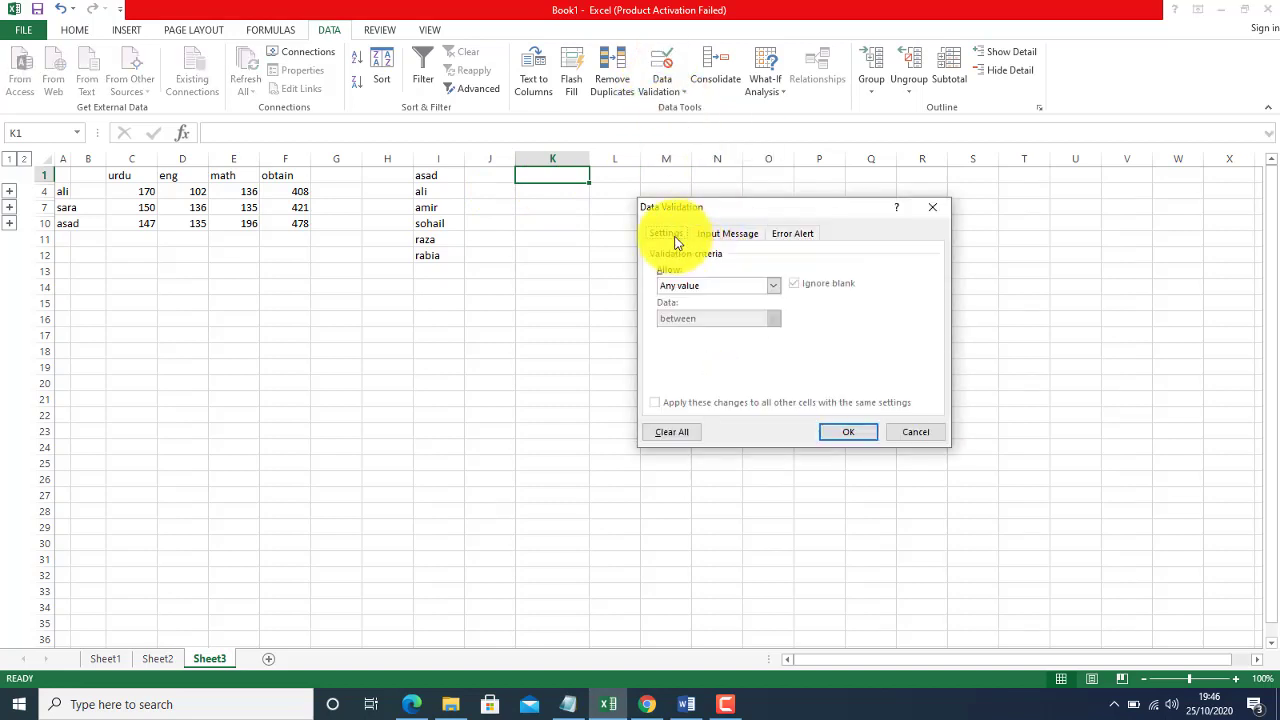
click(773, 285)
click(712, 331)
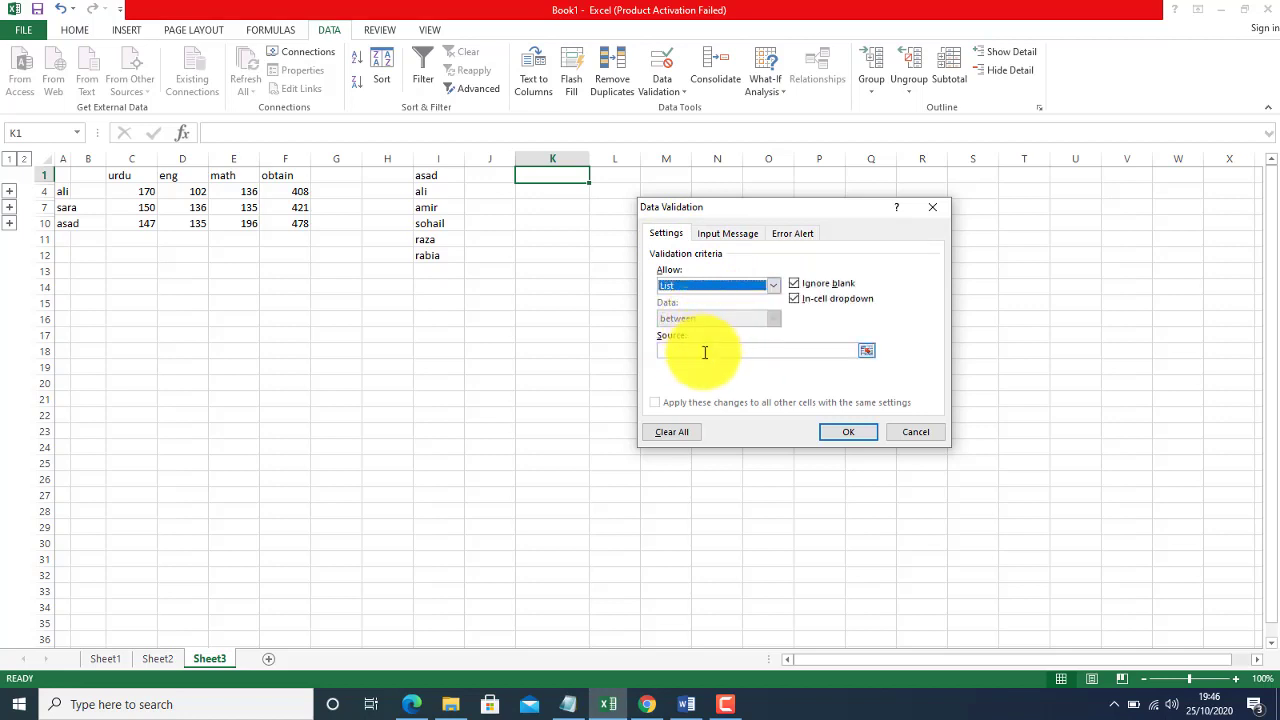
click(704, 351)
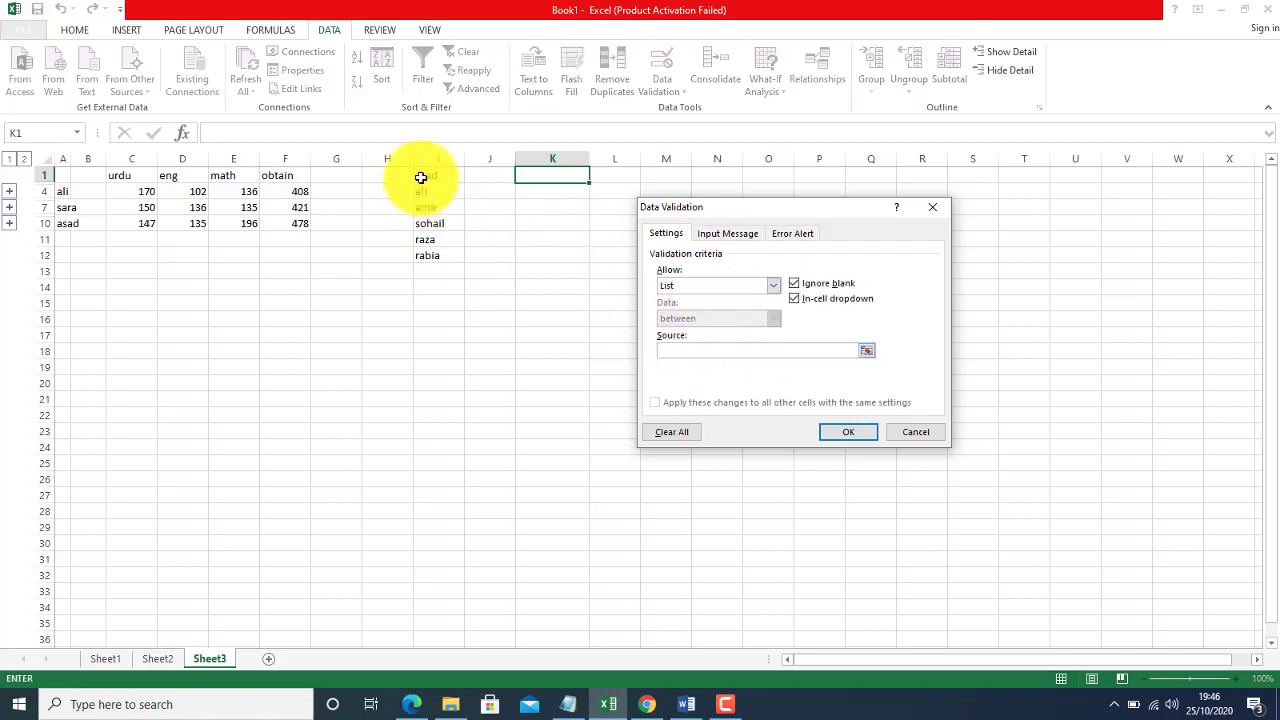
drag(424, 177, 431, 257)
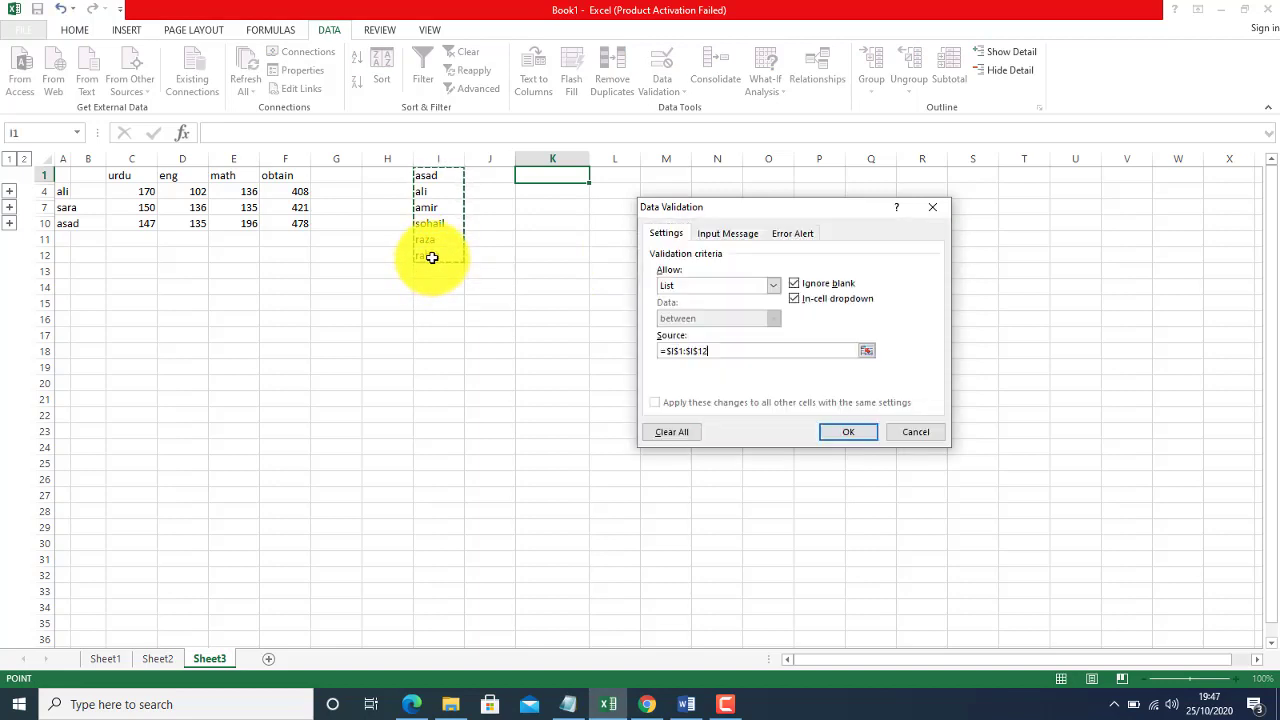
click(857, 433)
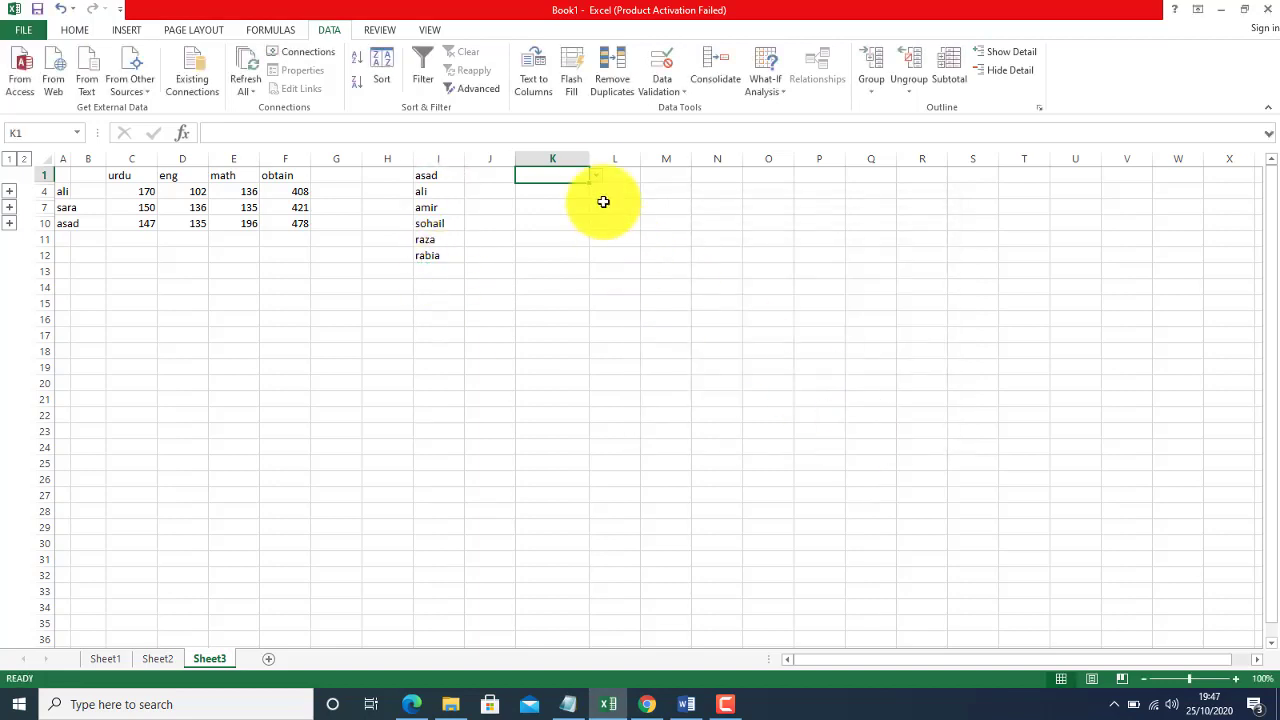
Try the drop-down in K1 by choosing the second, fourth and sixth names of the list in turn.
click(596, 178)
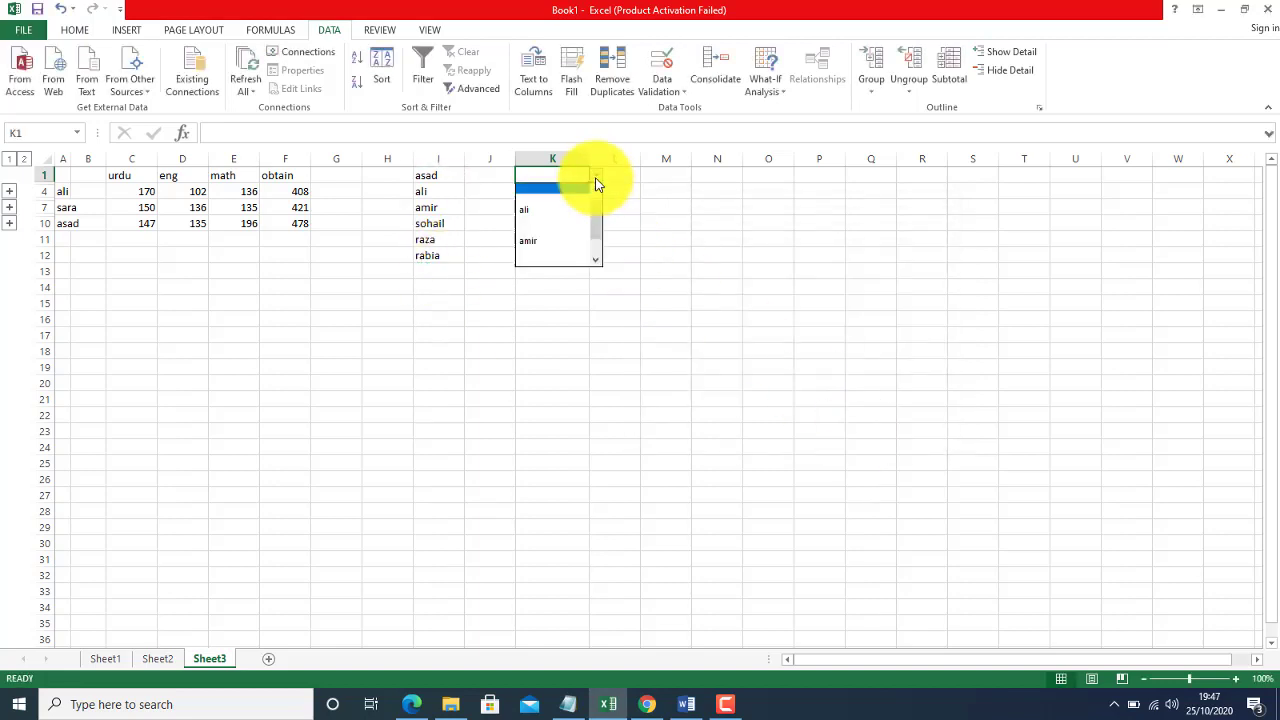
click(533, 212)
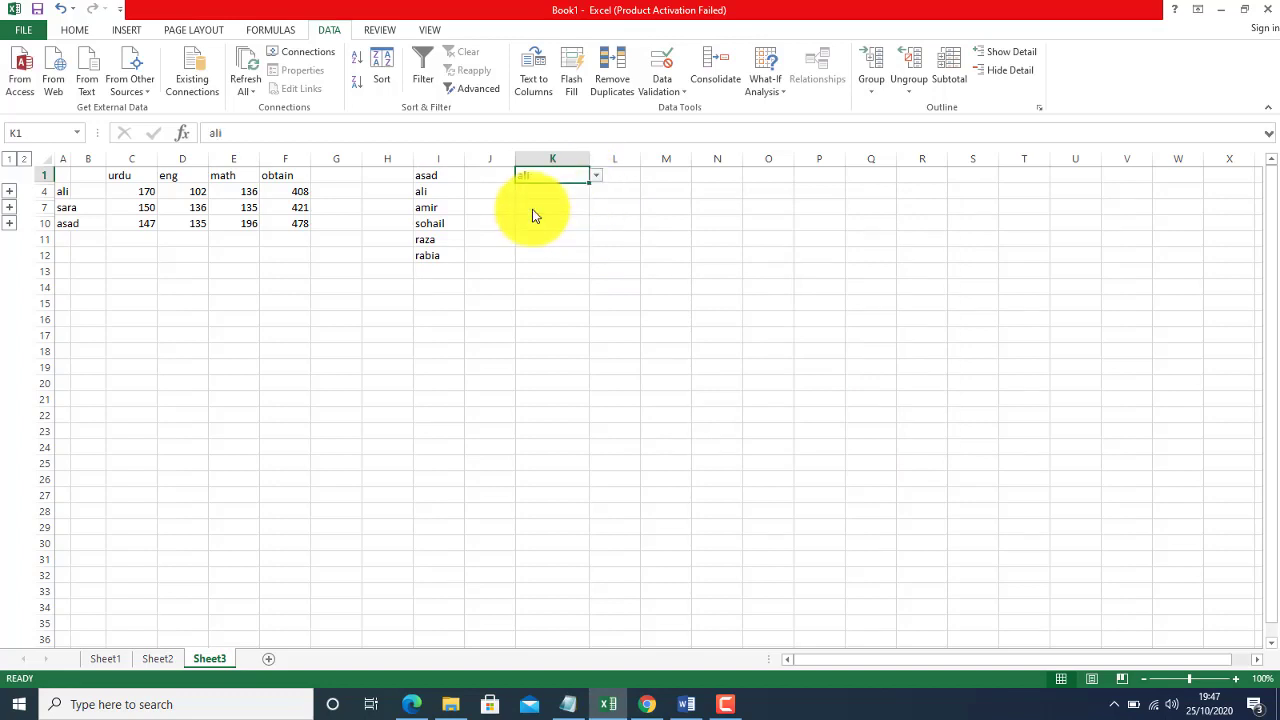
click(596, 176)
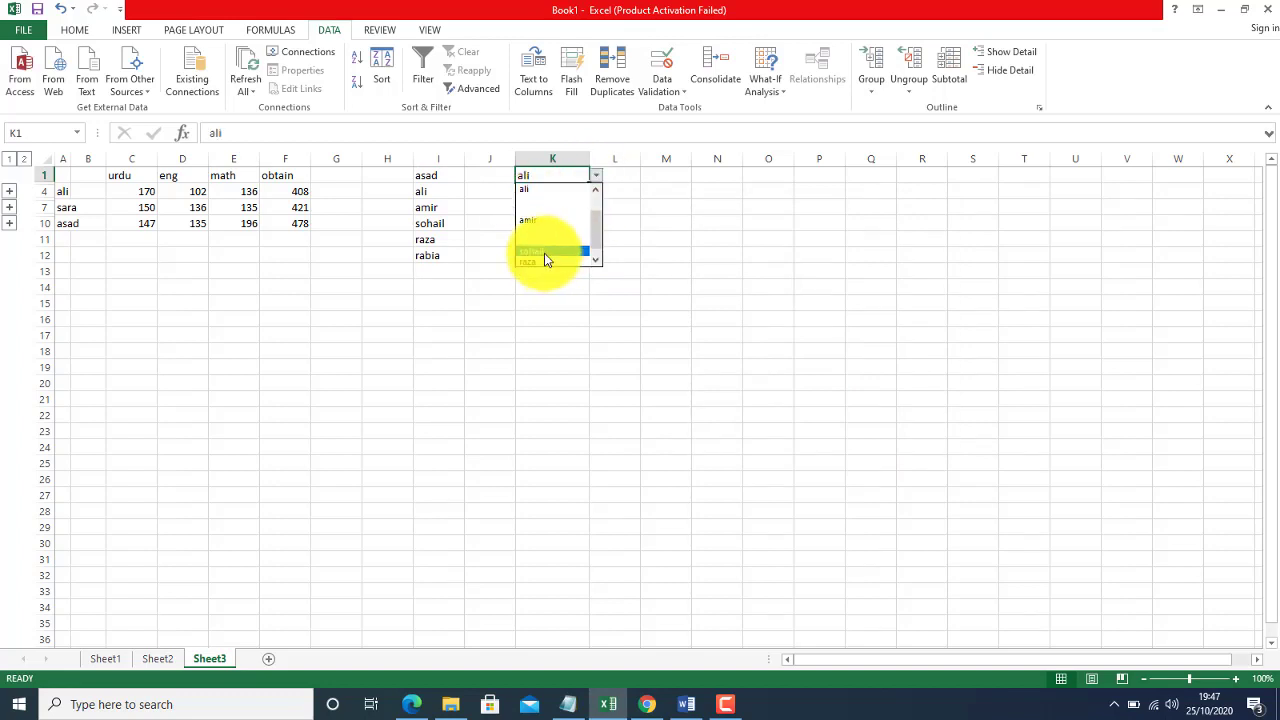
click(544, 252)
click(595, 177)
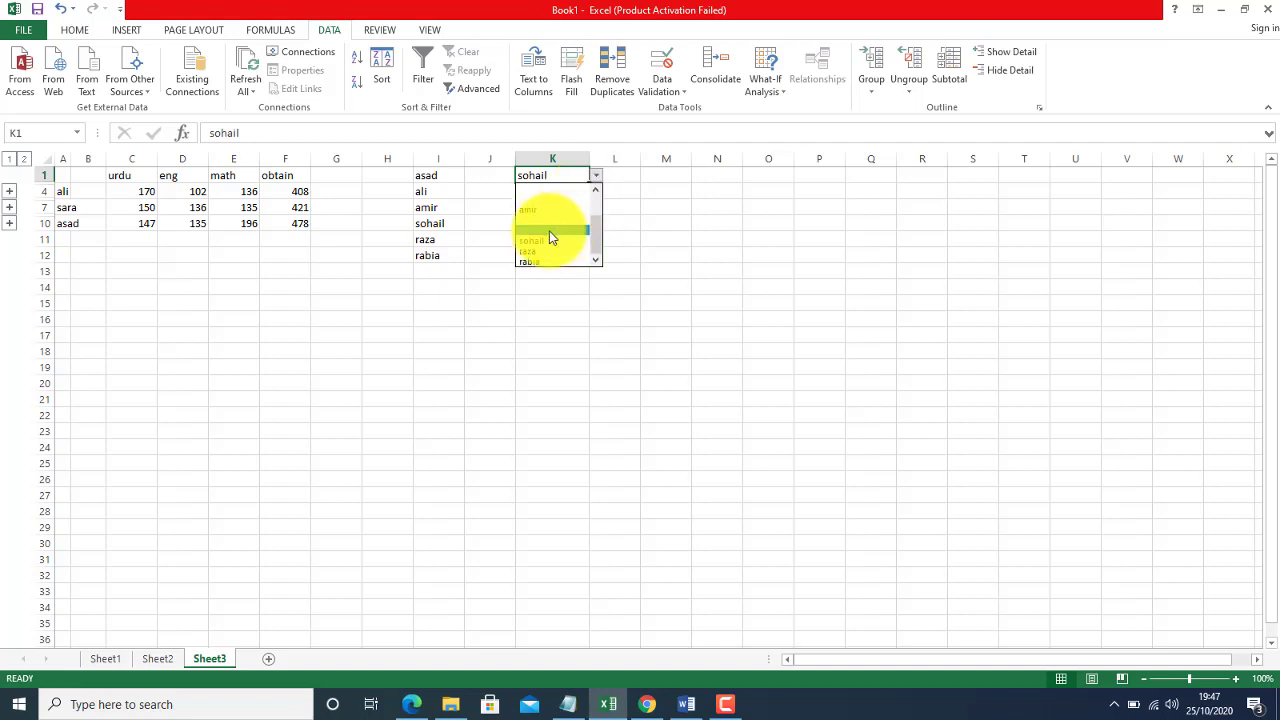
click(545, 261)
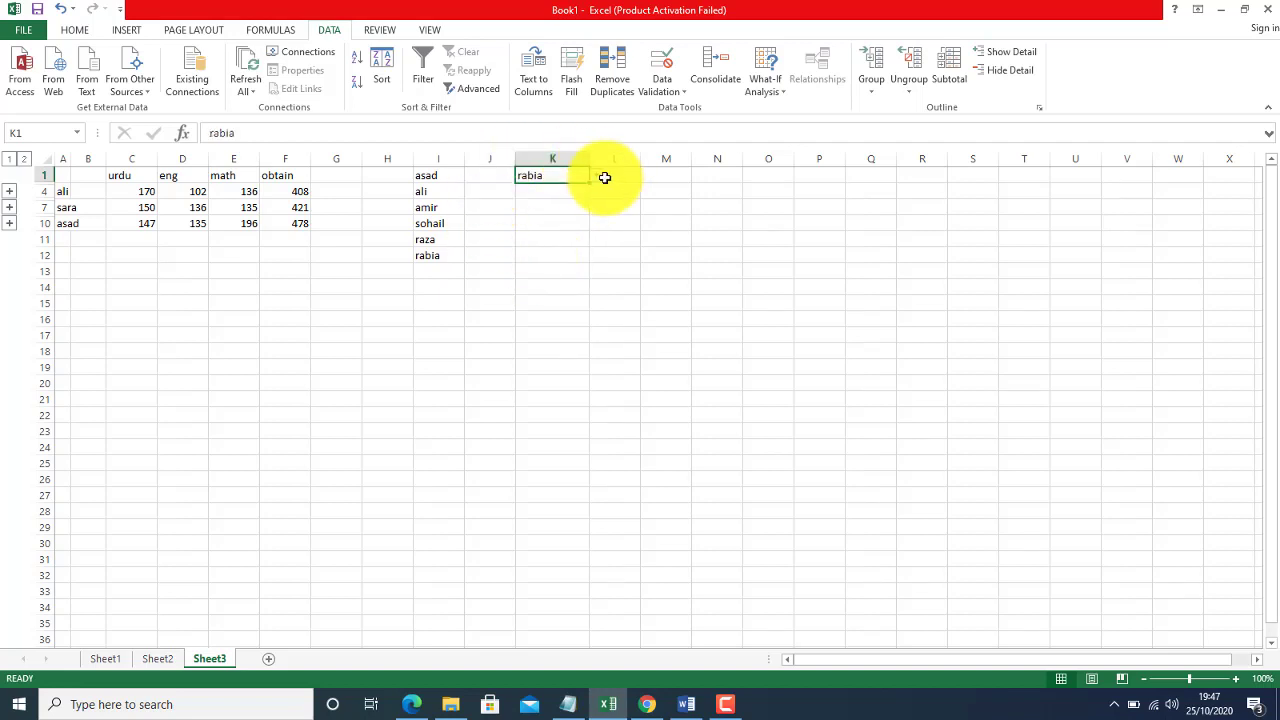
Apply List data validation to the name cells I1:I12 with the source =$I$1:$I$12.
drag(432, 174, 434, 259)
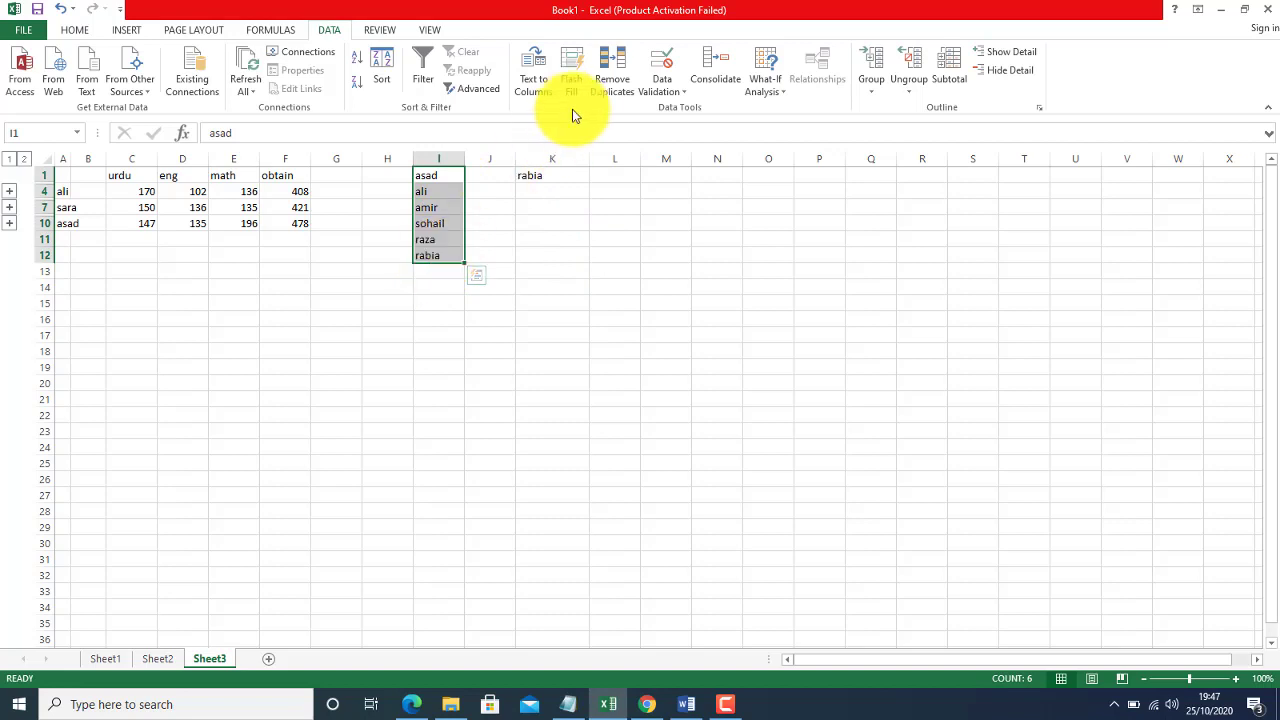
click(665, 90)
click(674, 108)
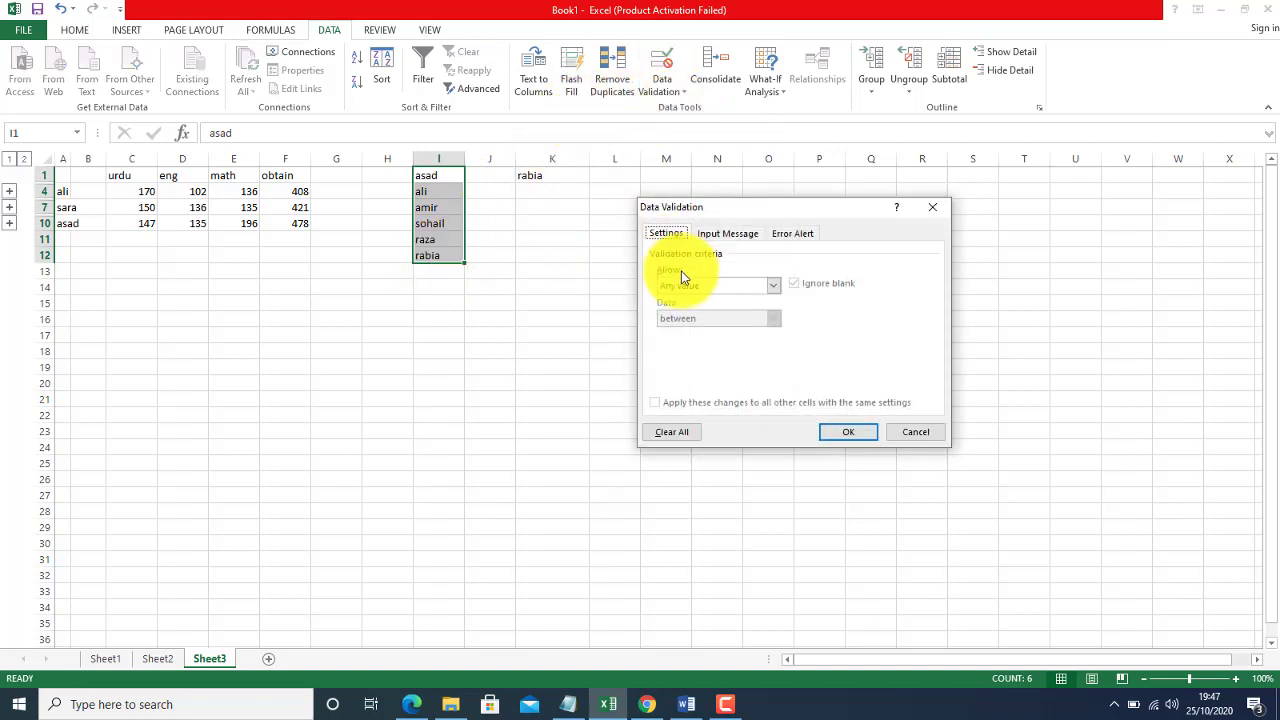
click(773, 287)
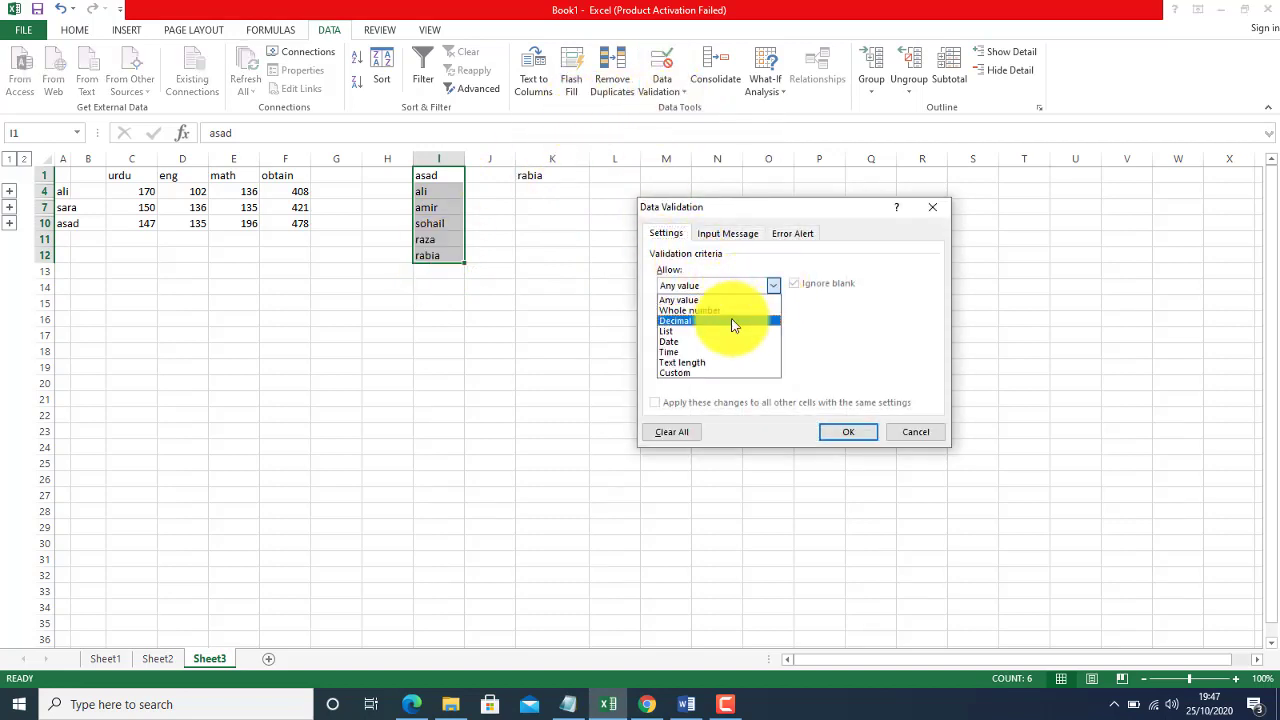
click(723, 330)
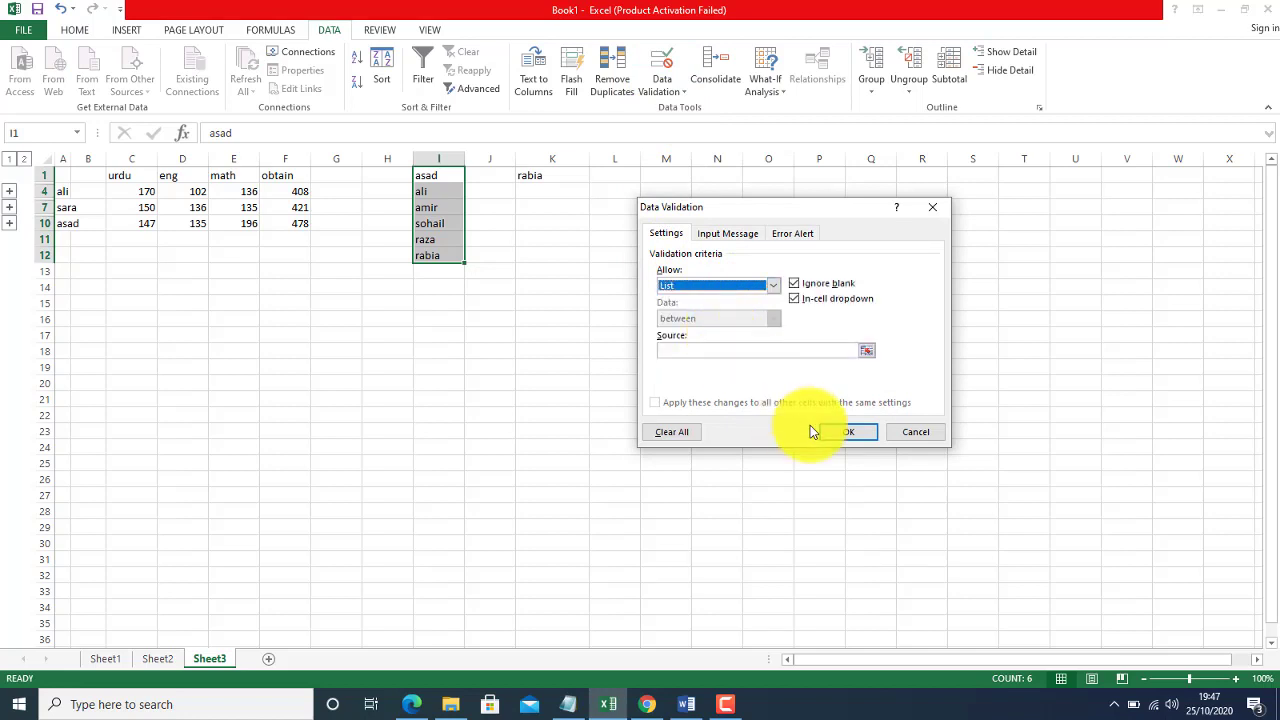
click(746, 349)
drag(449, 178, 443, 251)
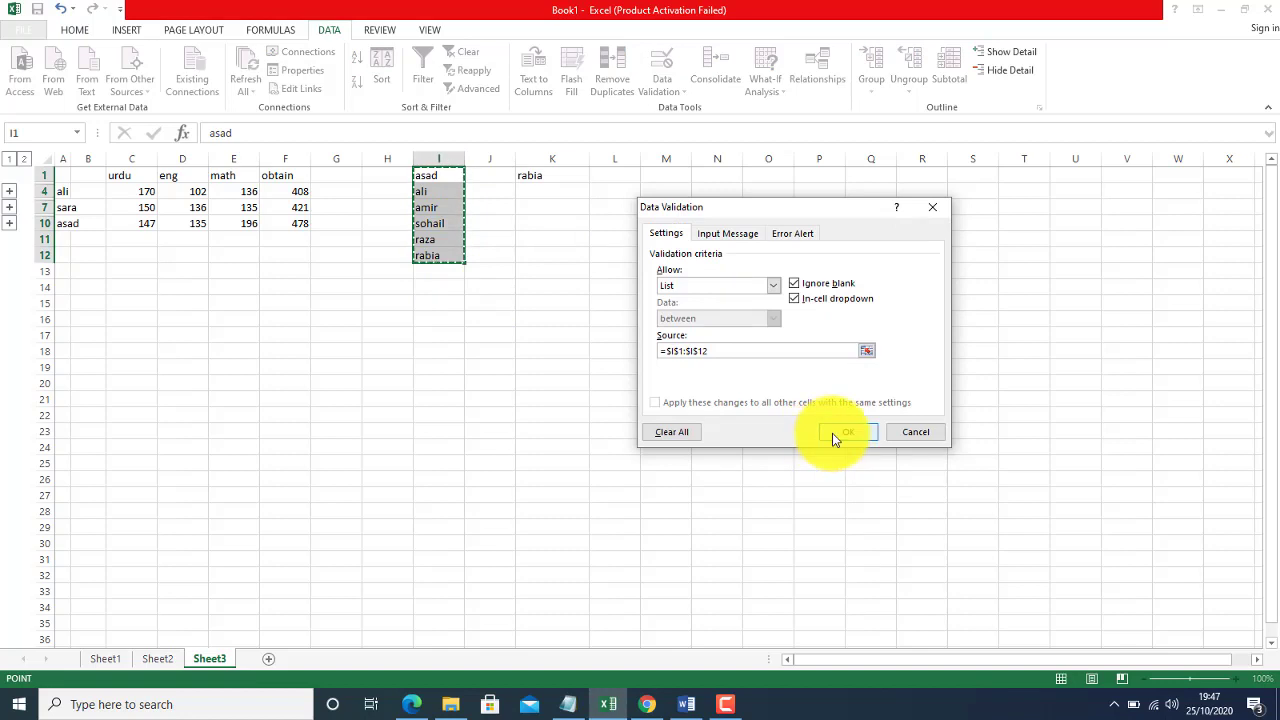
click(836, 434)
Try the drop-down in I1 by choosing the second name, a blank entry, the third name and the fifth name in turn.
click(471, 175)
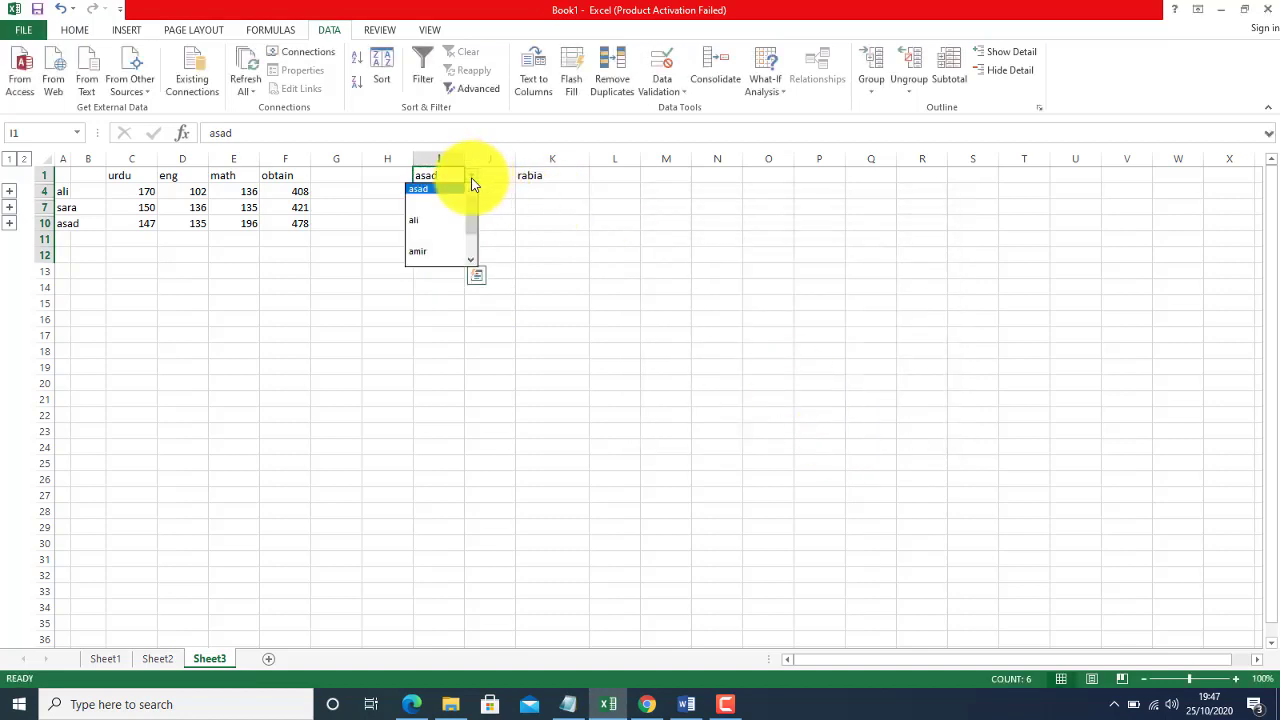
click(430, 222)
click(456, 317)
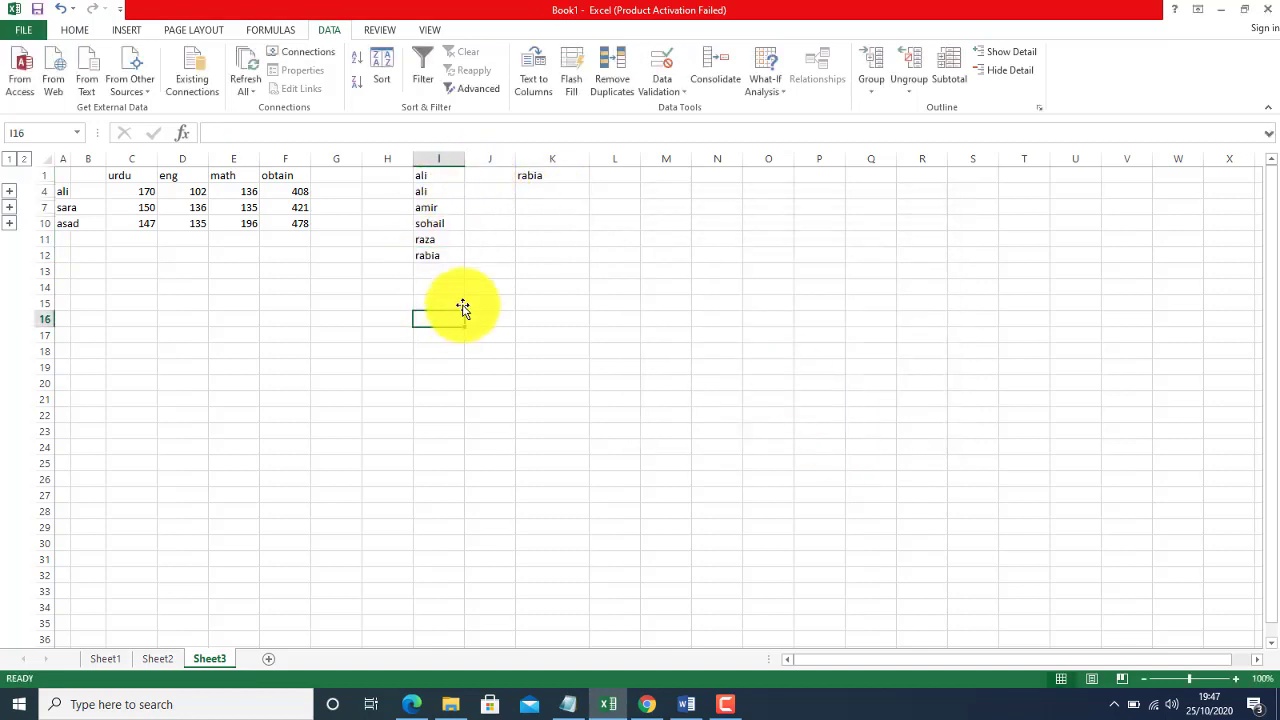
click(429, 176)
click(474, 175)
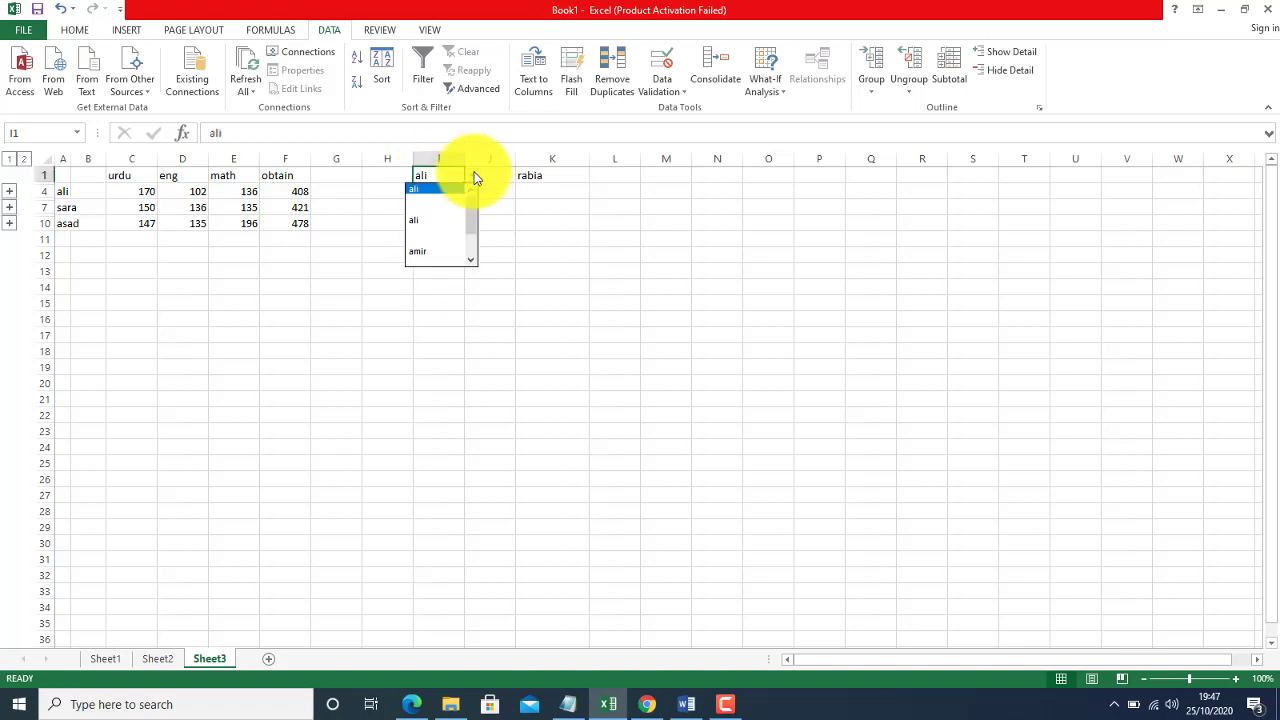
click(434, 257)
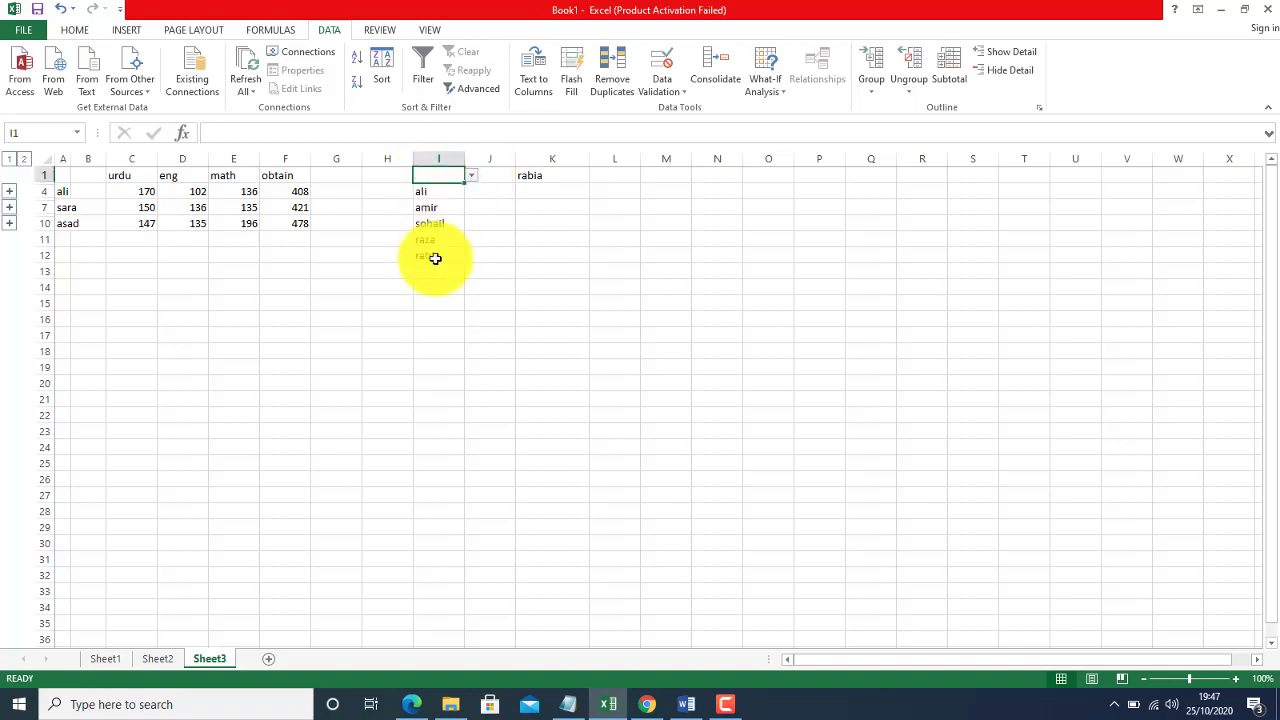
click(471, 177)
click(432, 257)
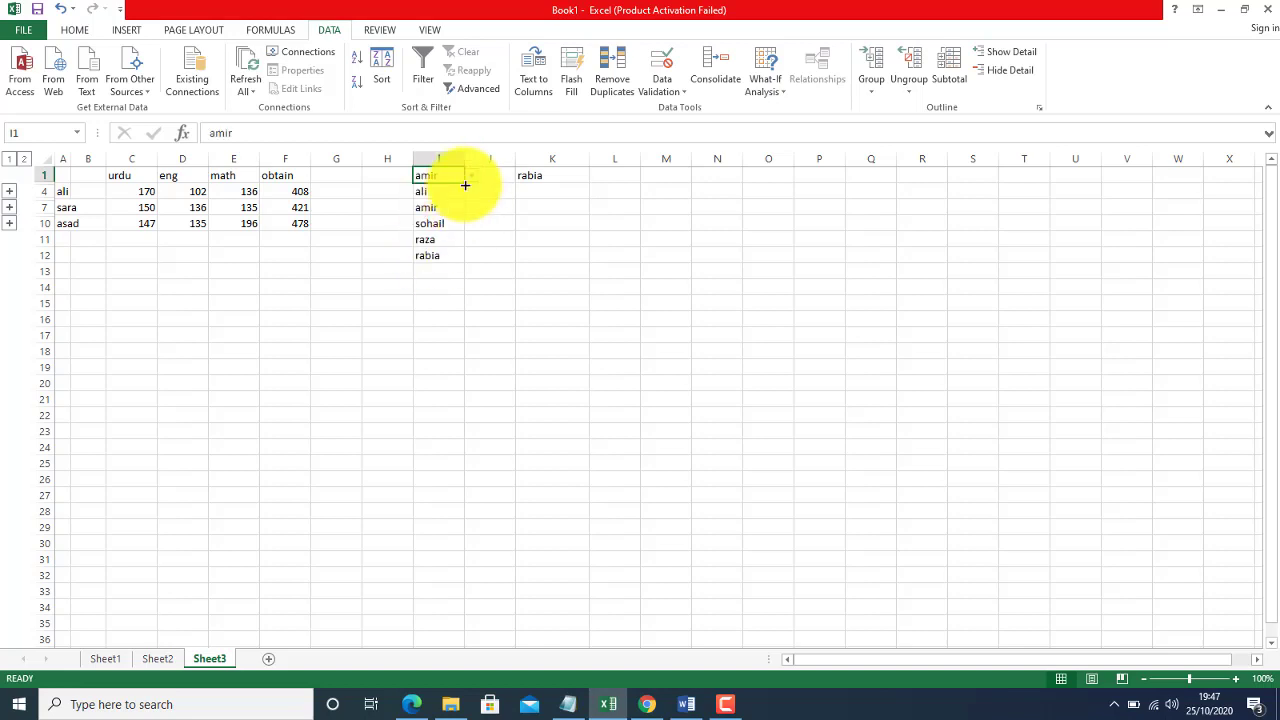
click(471, 175)
drag(473, 207, 475, 230)
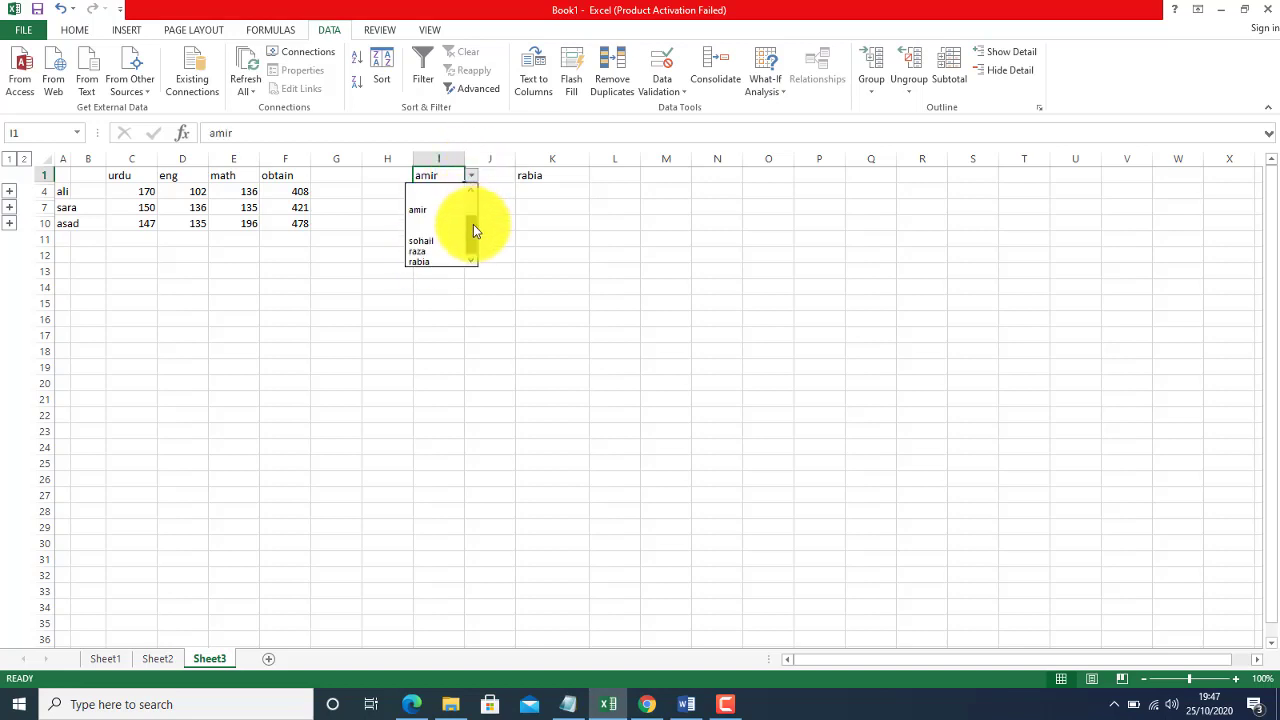
click(427, 255)
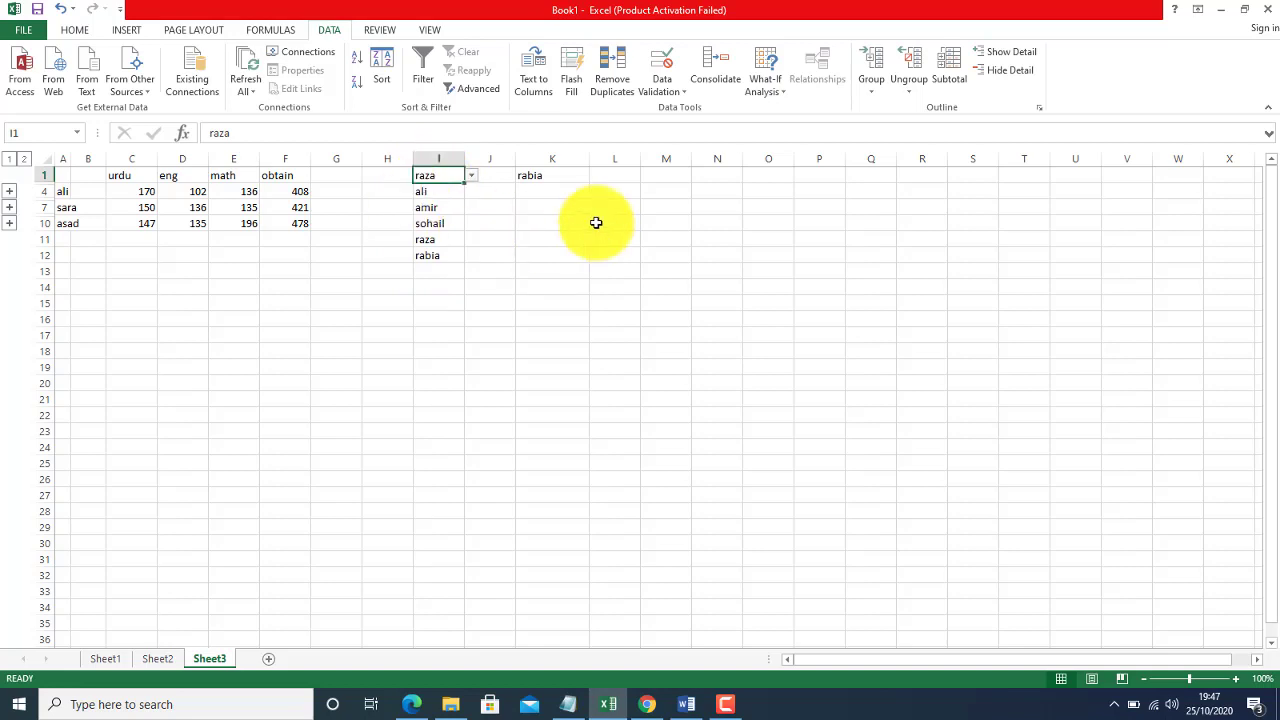
Clear everything from cell K1, including its data validation.
click(600, 178)
click(536, 180)
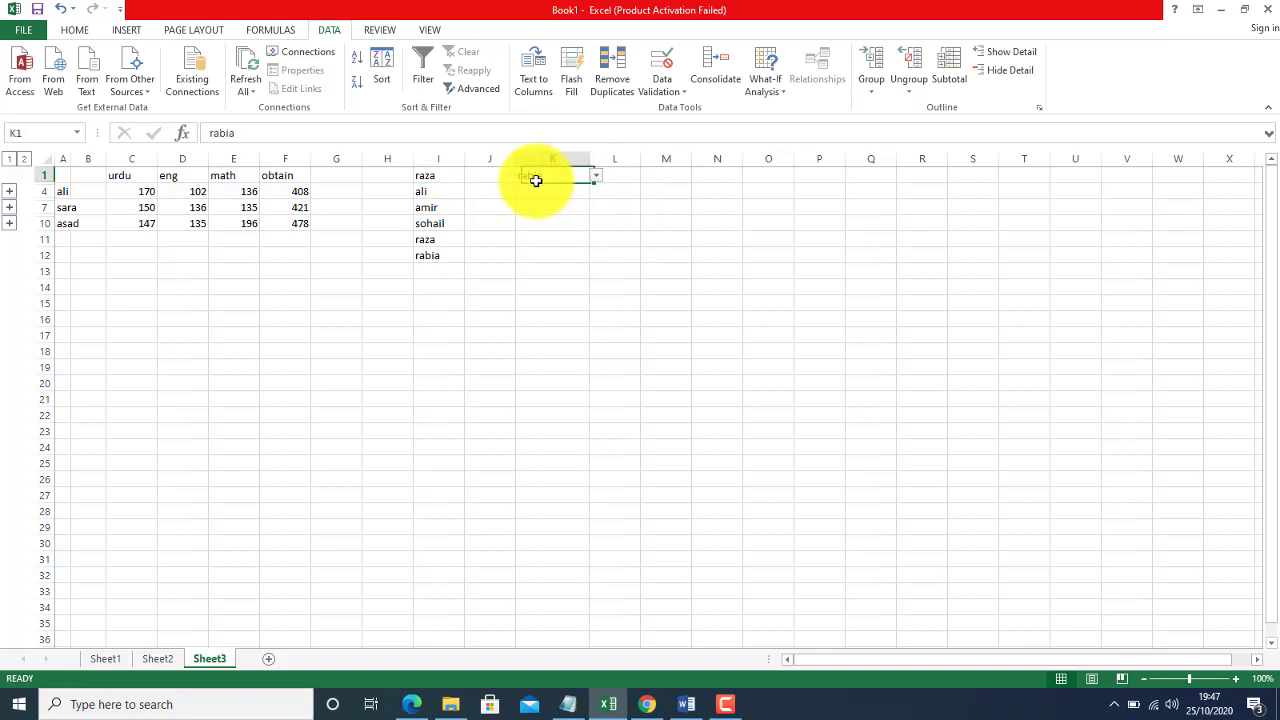
click(61, 34)
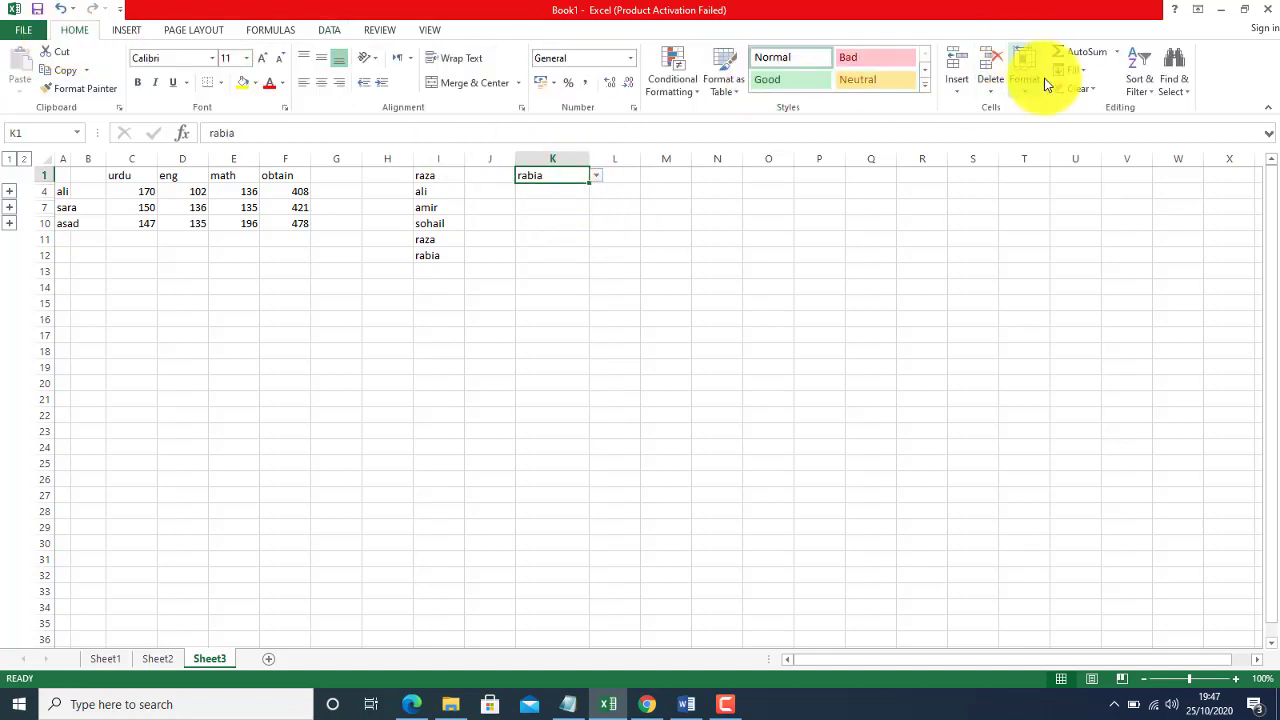
click(1078, 89)
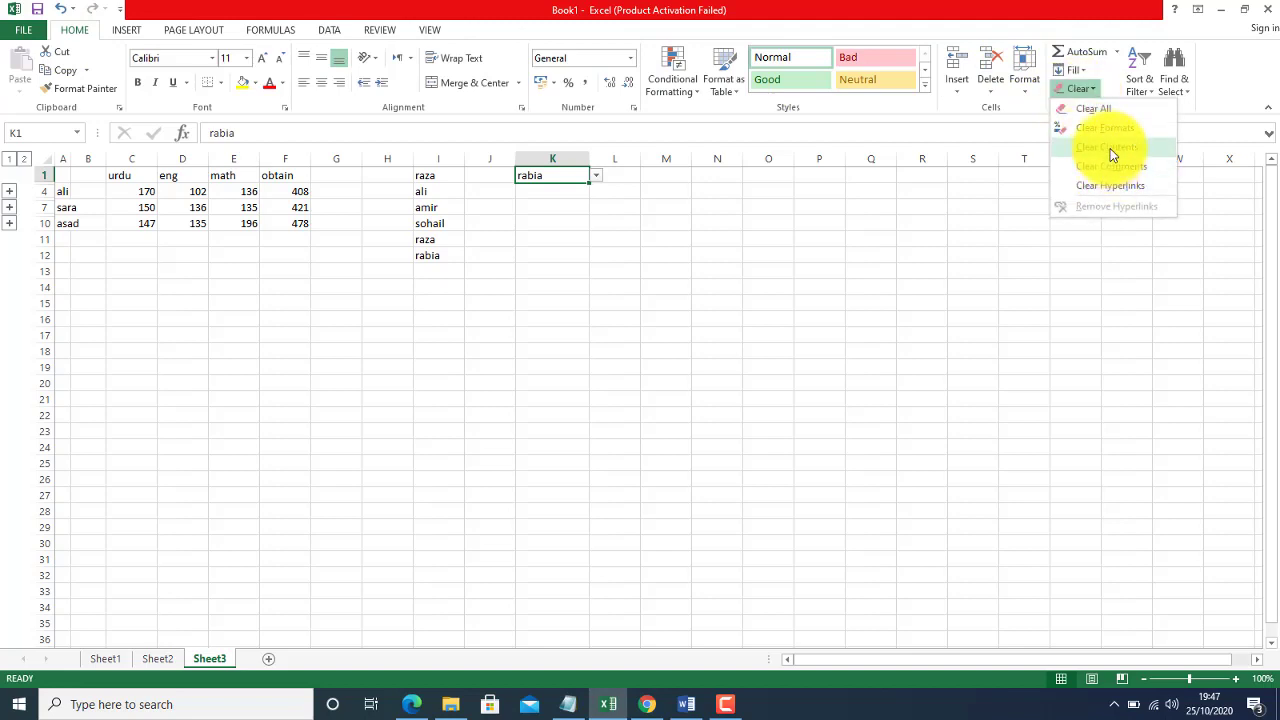
click(1100, 109)
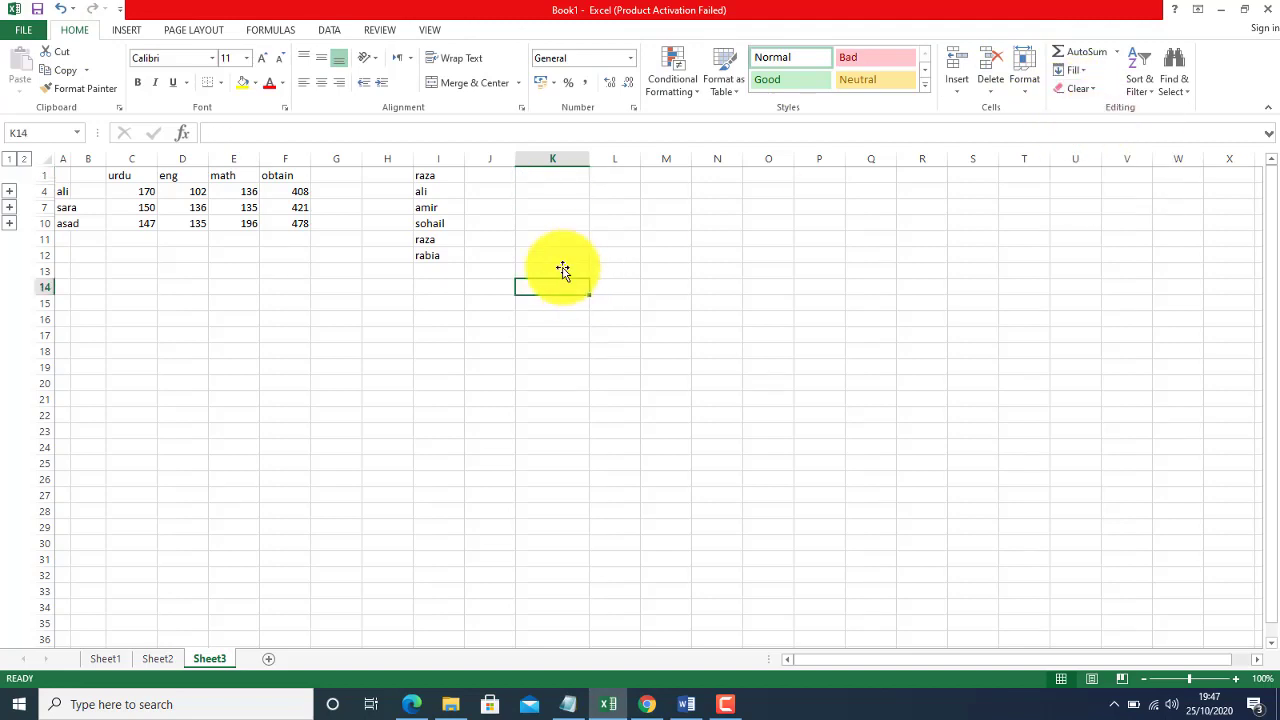
Clear everything from the name list in I1:I13, including its data validation.
drag(434, 183, 443, 263)
click(1095, 92)
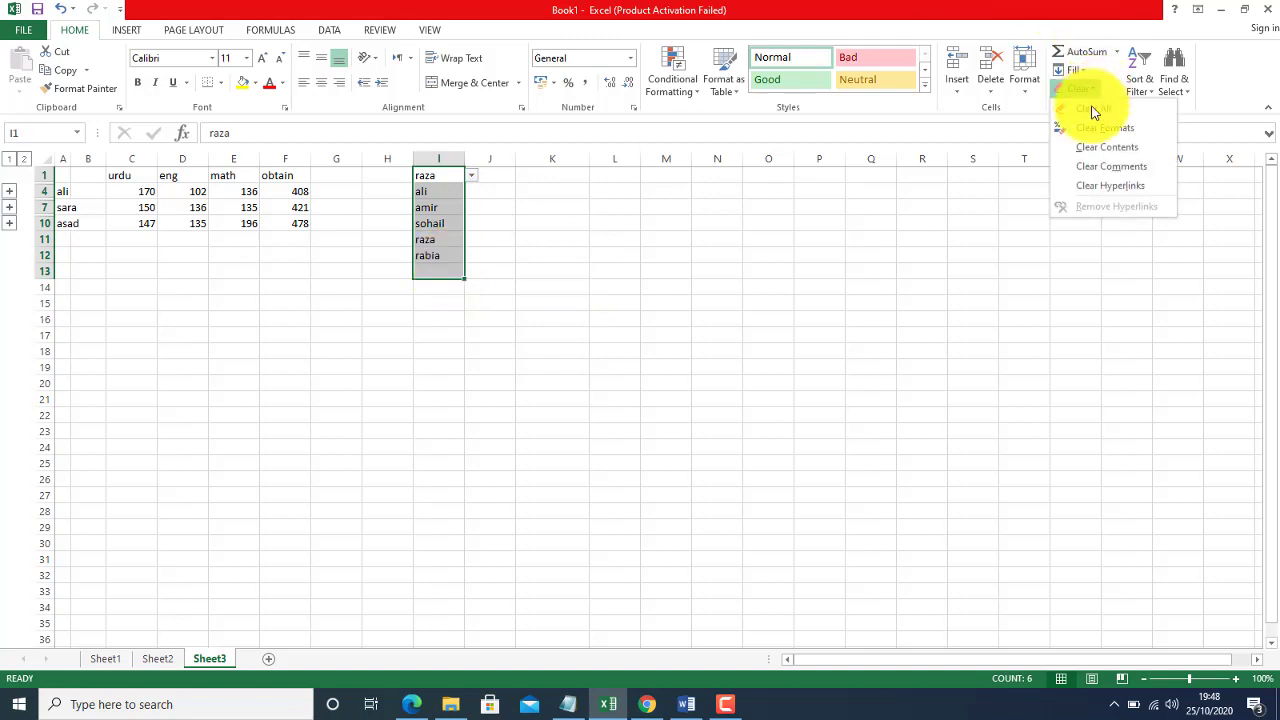
click(1091, 112)
click(637, 318)
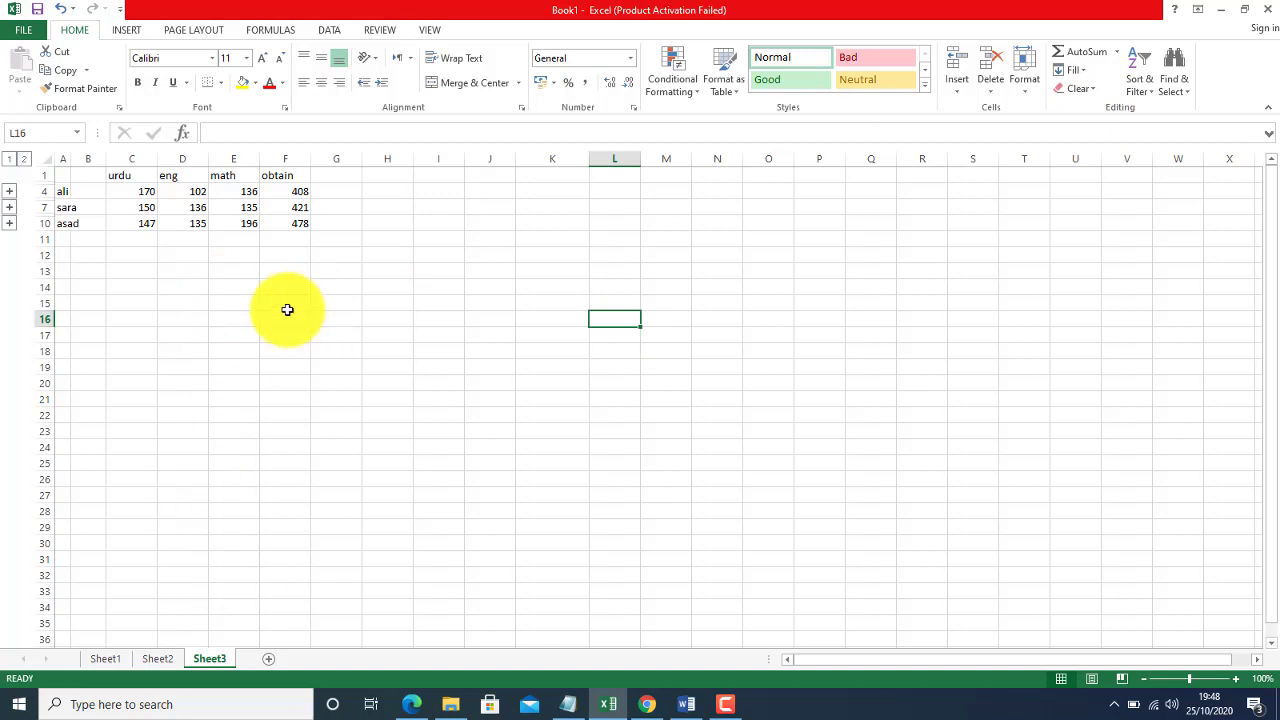
click(128, 325)
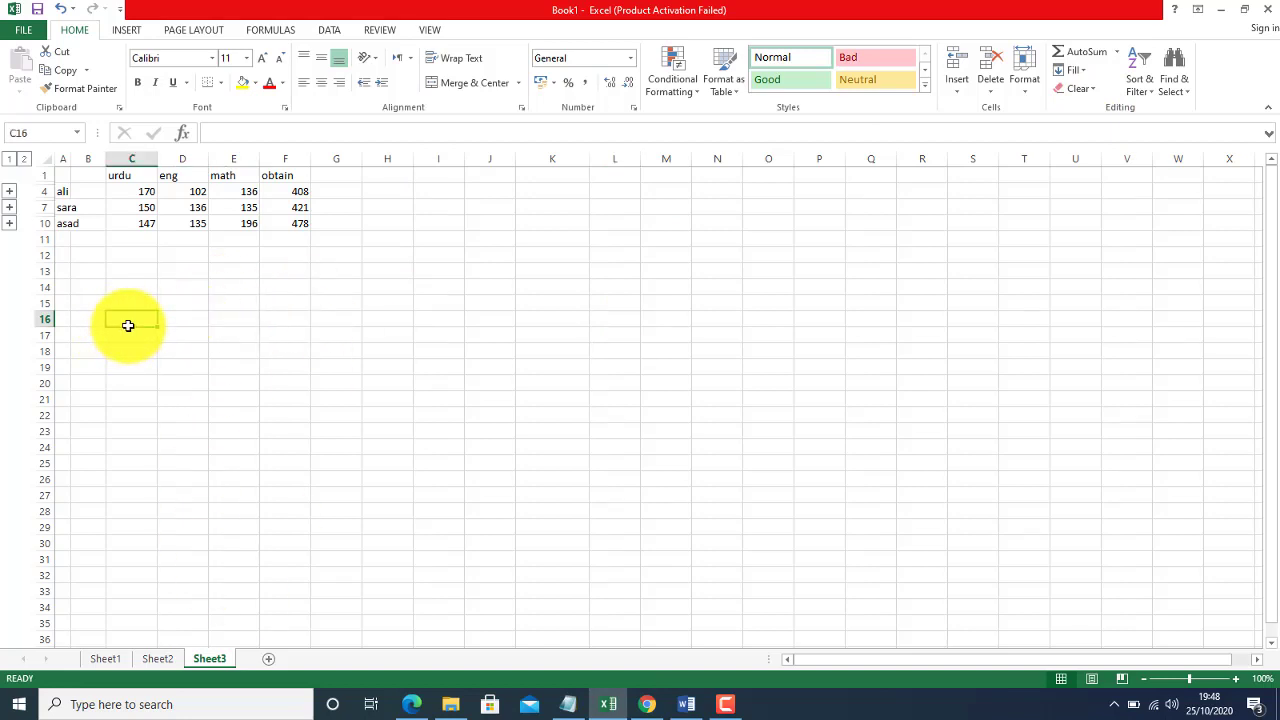
text(=)
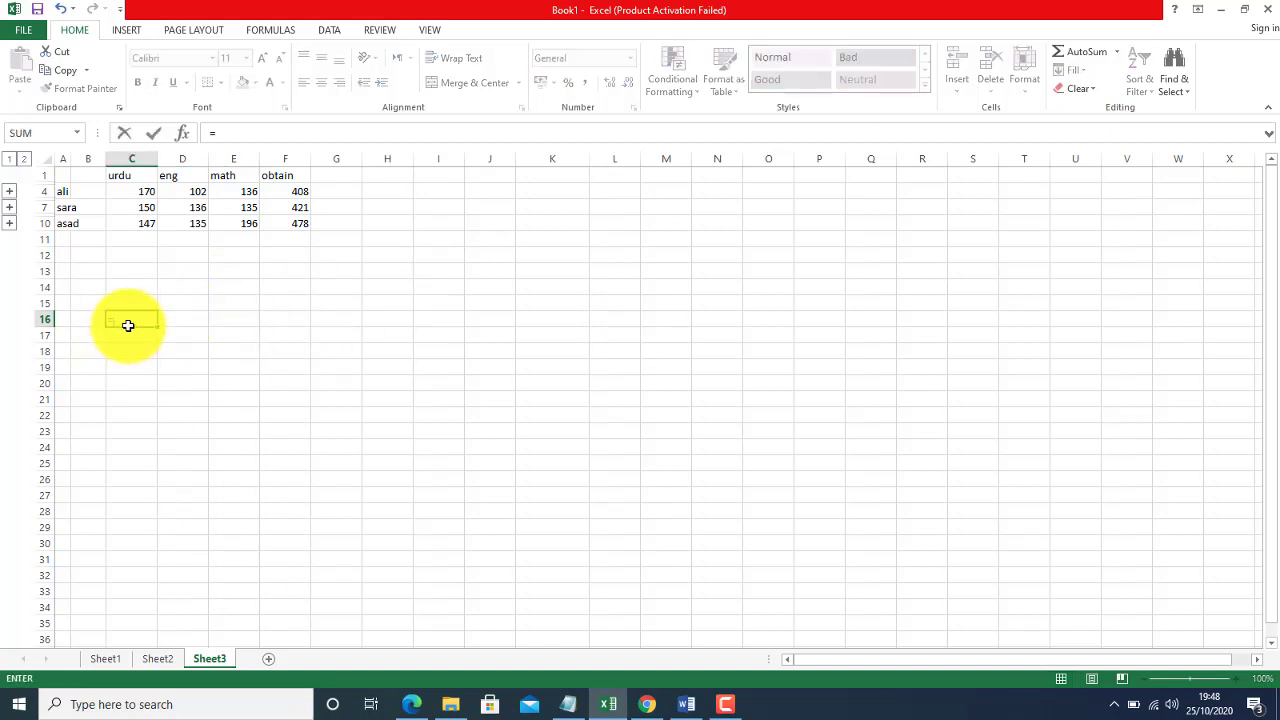
text(vl)
key(BackSpace)
key(BackSpace)
key(BackSpace)
key(Return)
key(Left)
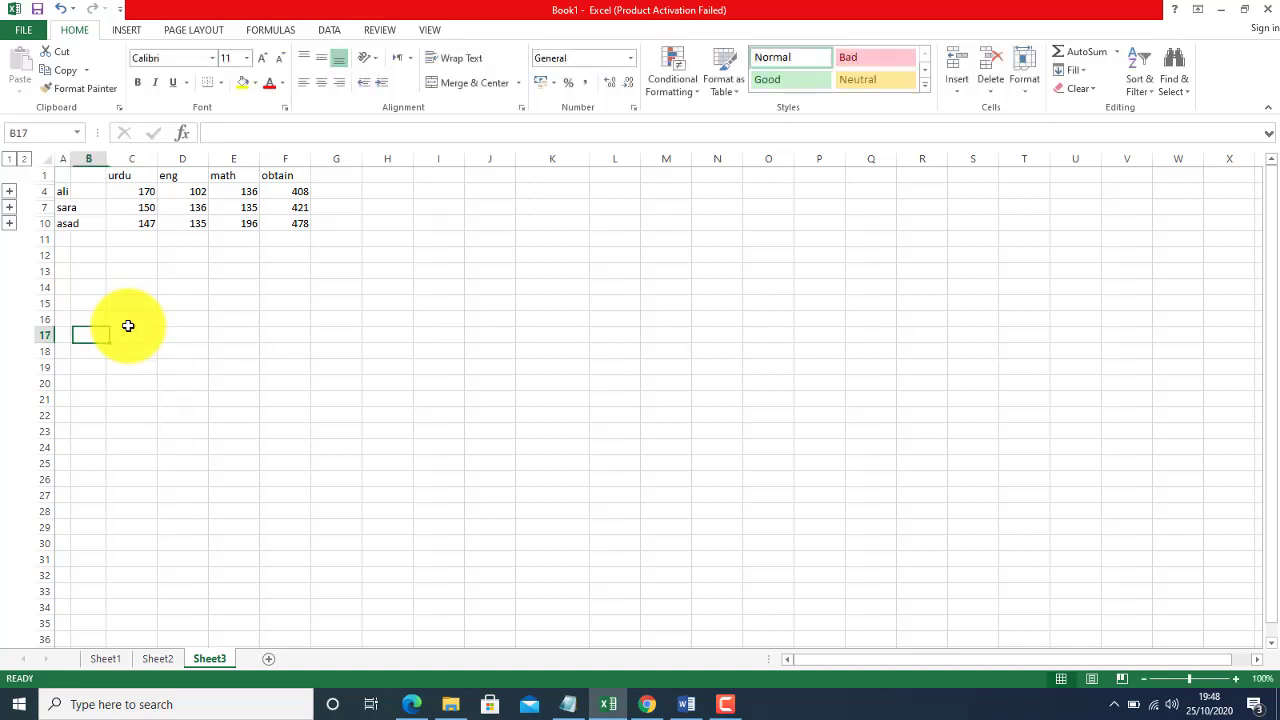
key(Right)
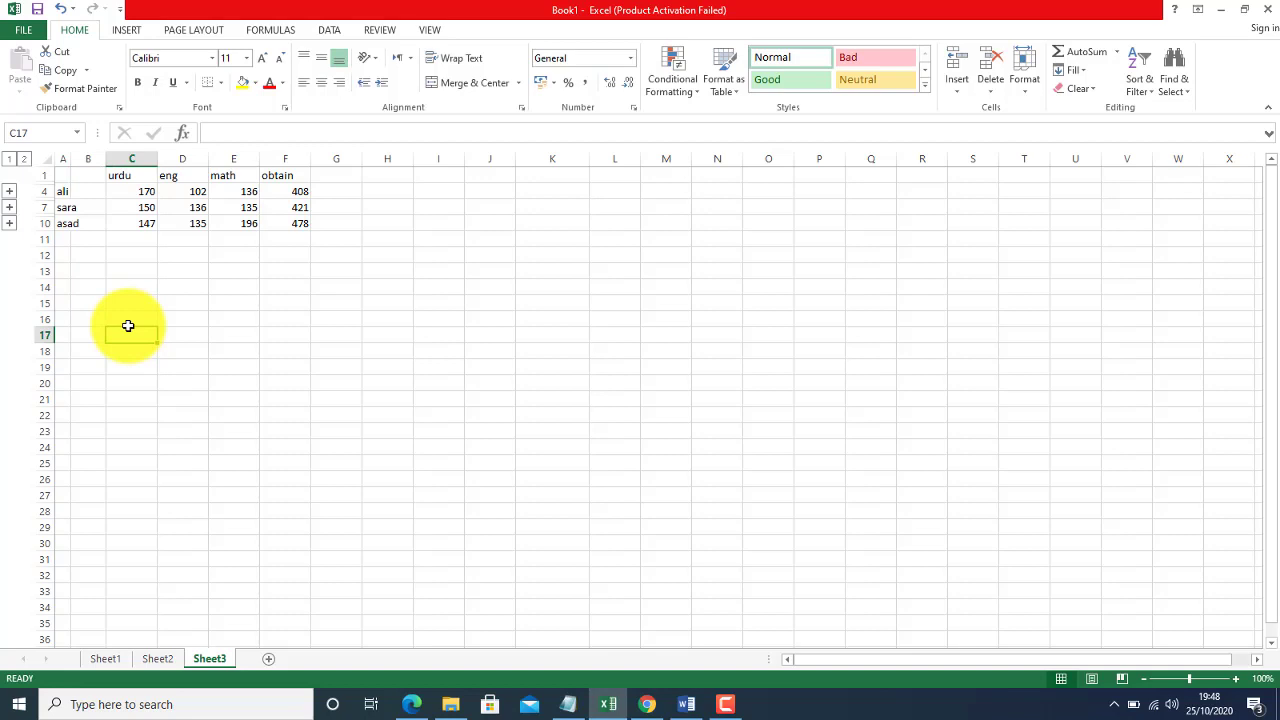
Enter the first student's name in C17 and look up the English marks in D17 with =VLOOKUP(C17,A1:F10,4,0).
text(ali)
key(Right)
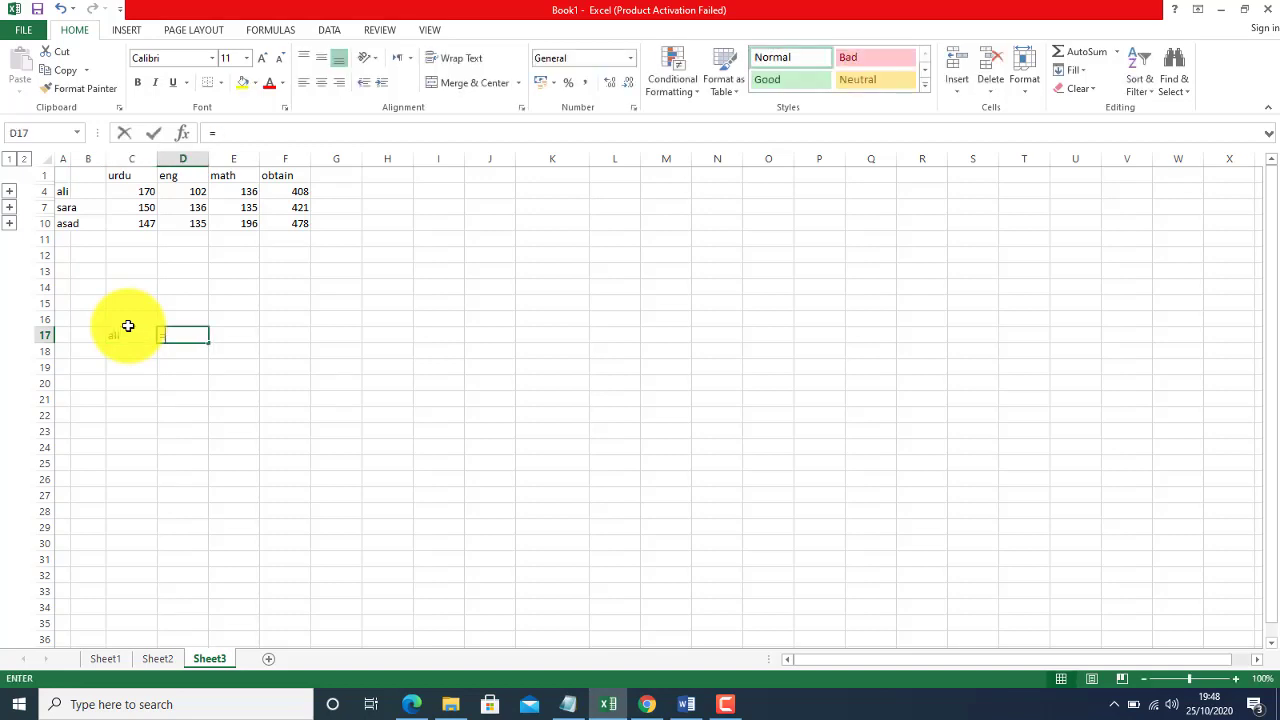
text(=vlook)
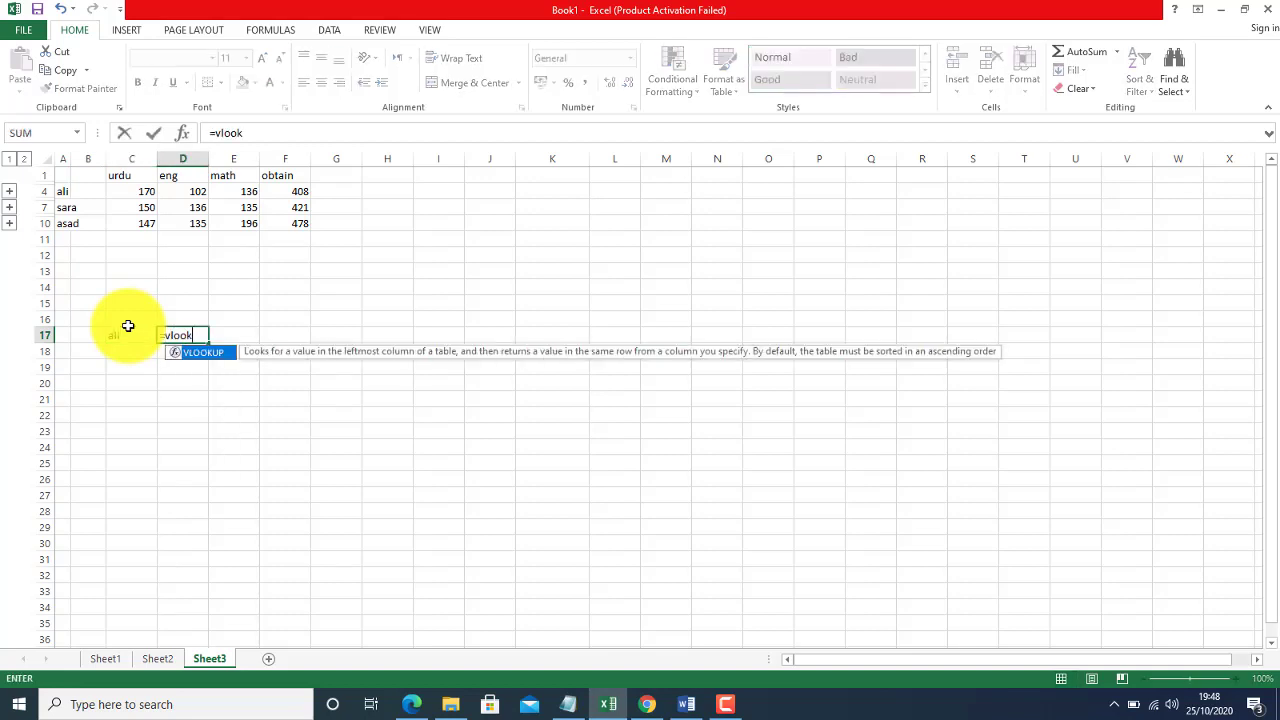
double_click(205, 354)
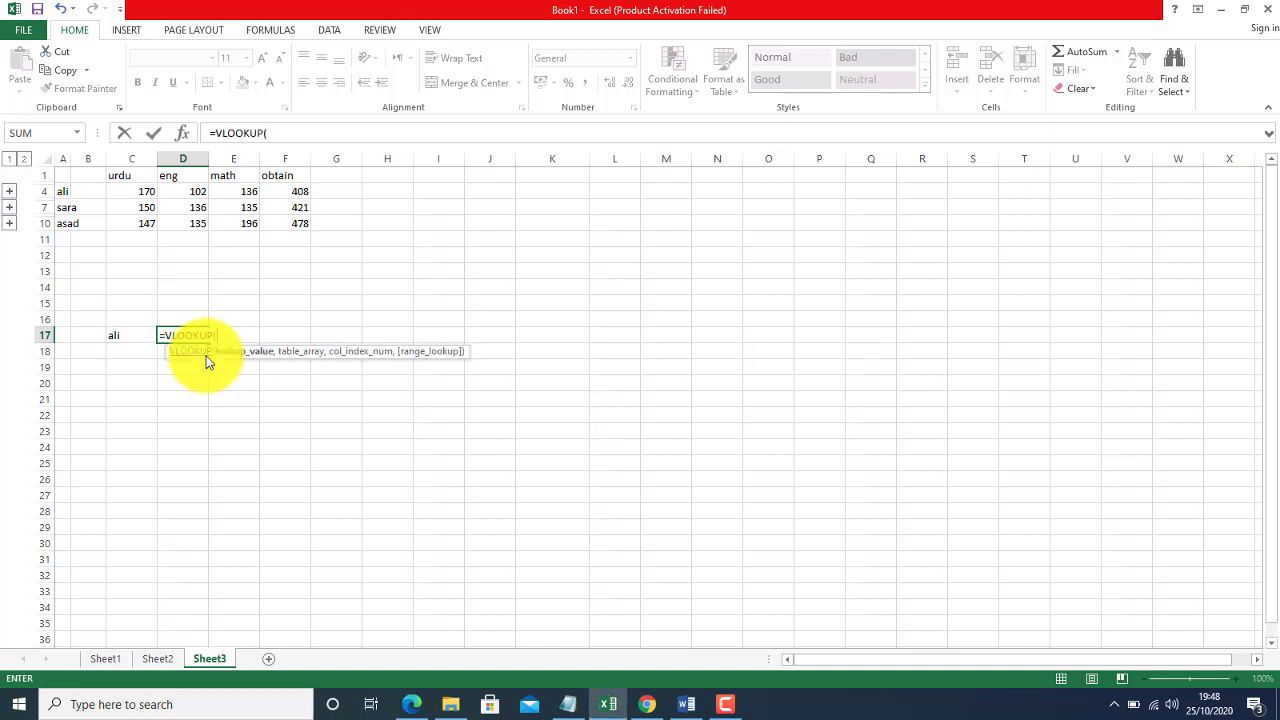
click(117, 335)
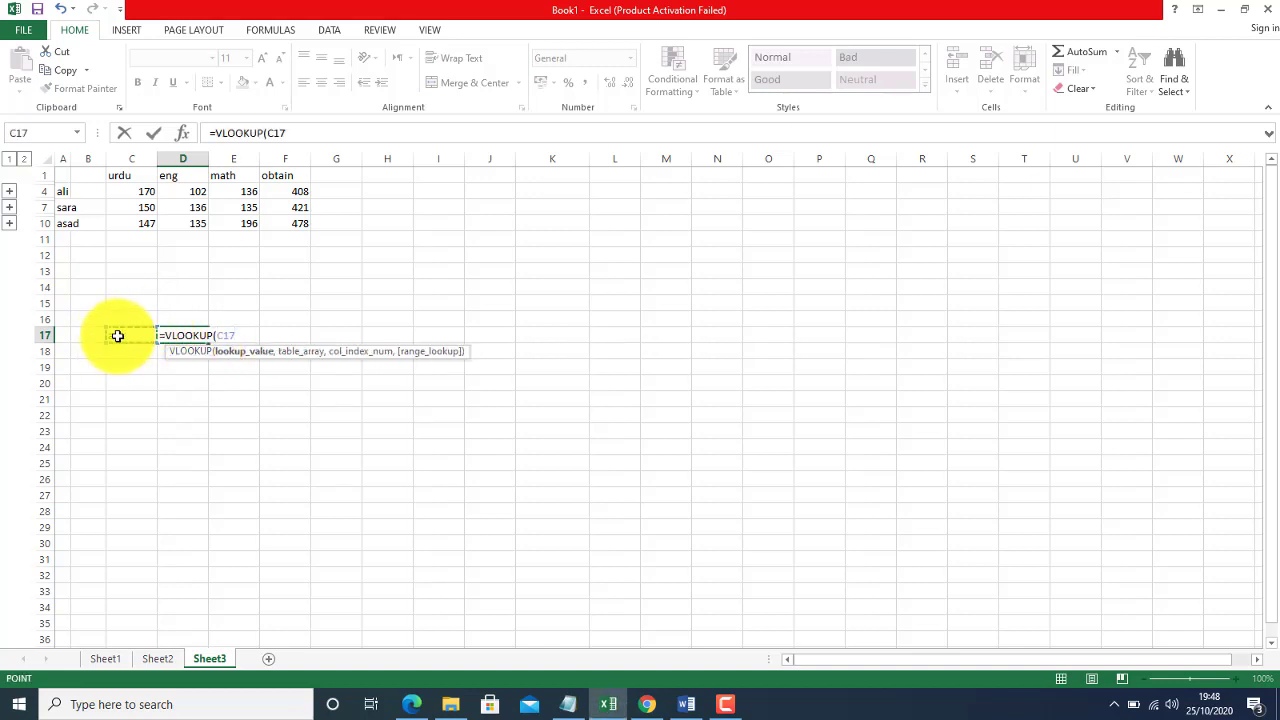
text(,)
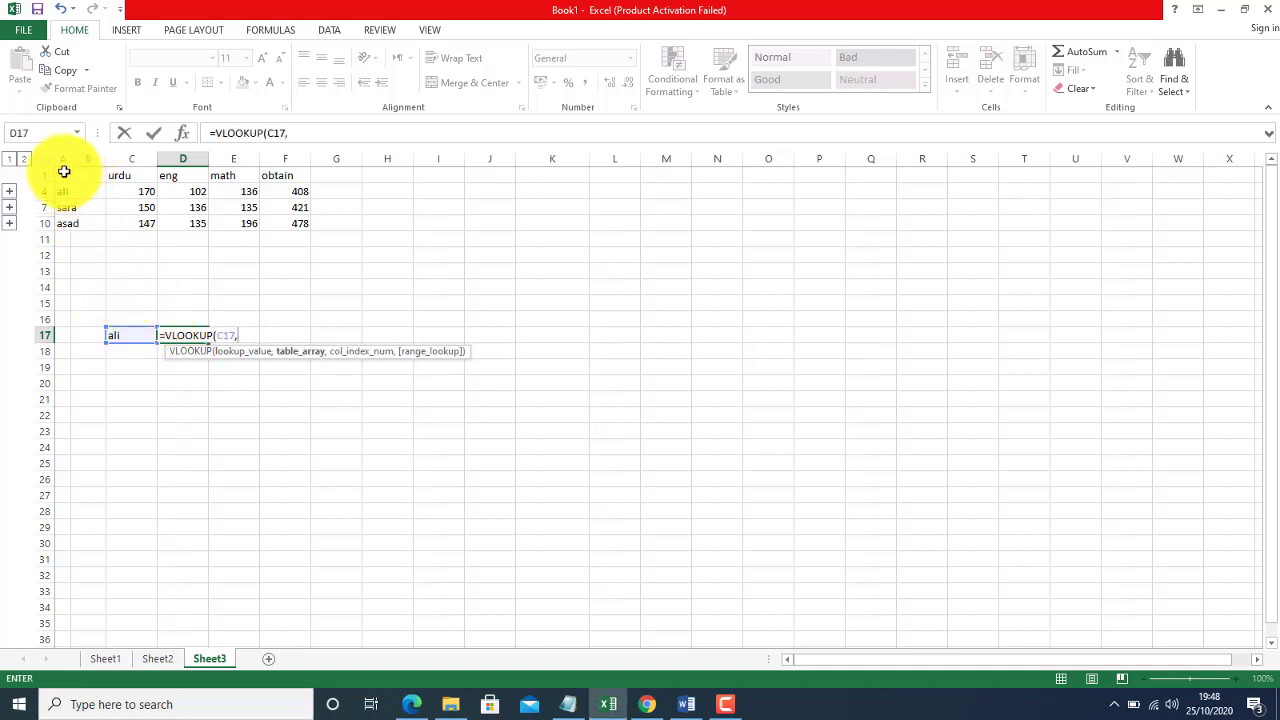
drag(62, 175, 275, 222)
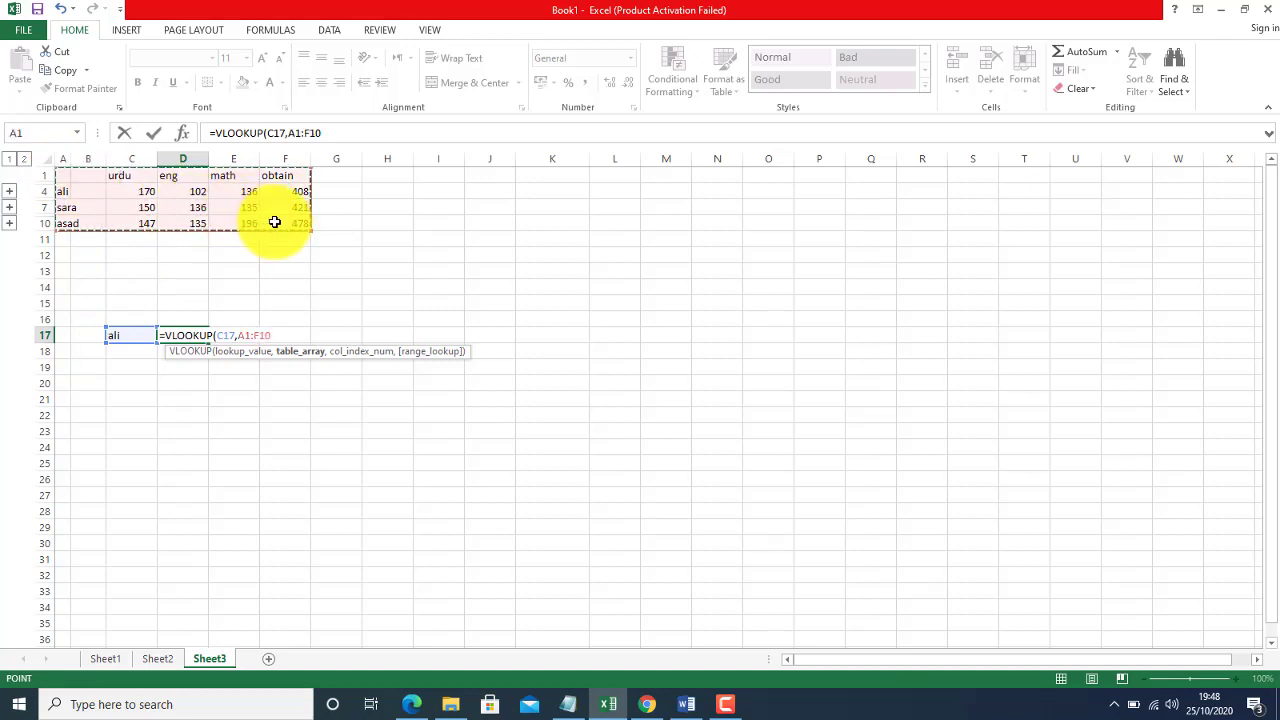
text(,)
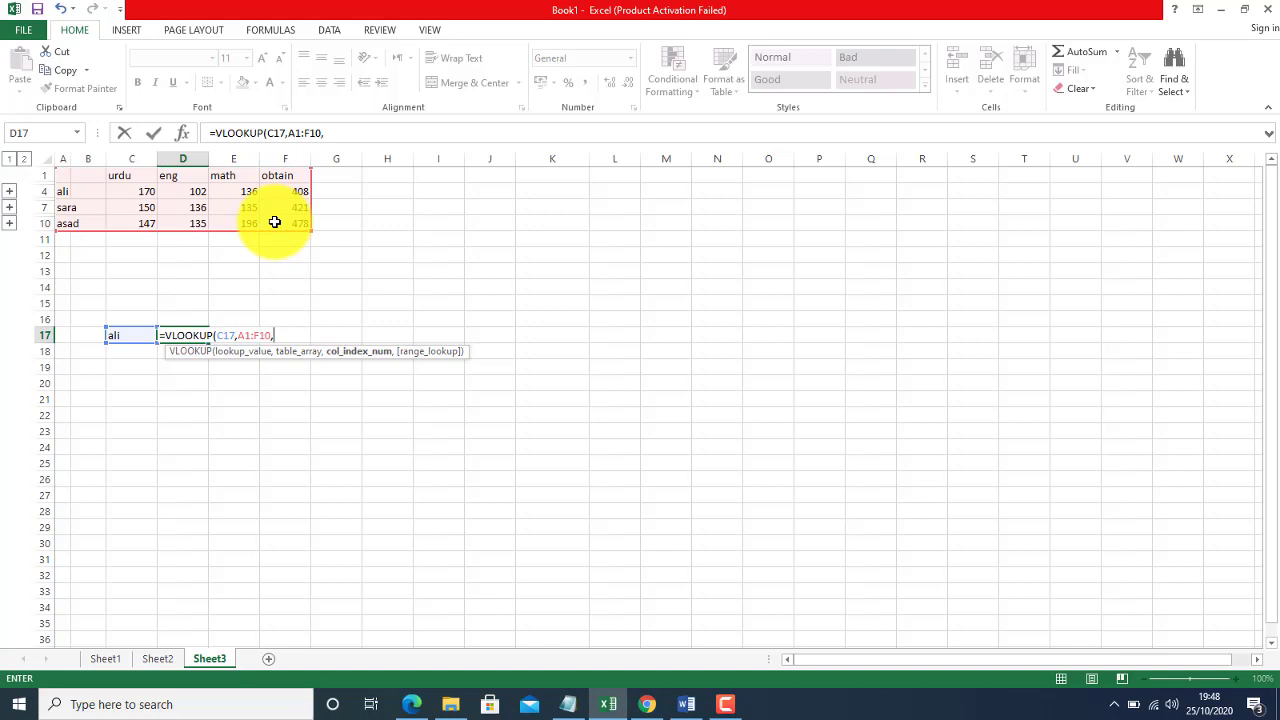
text(4,)
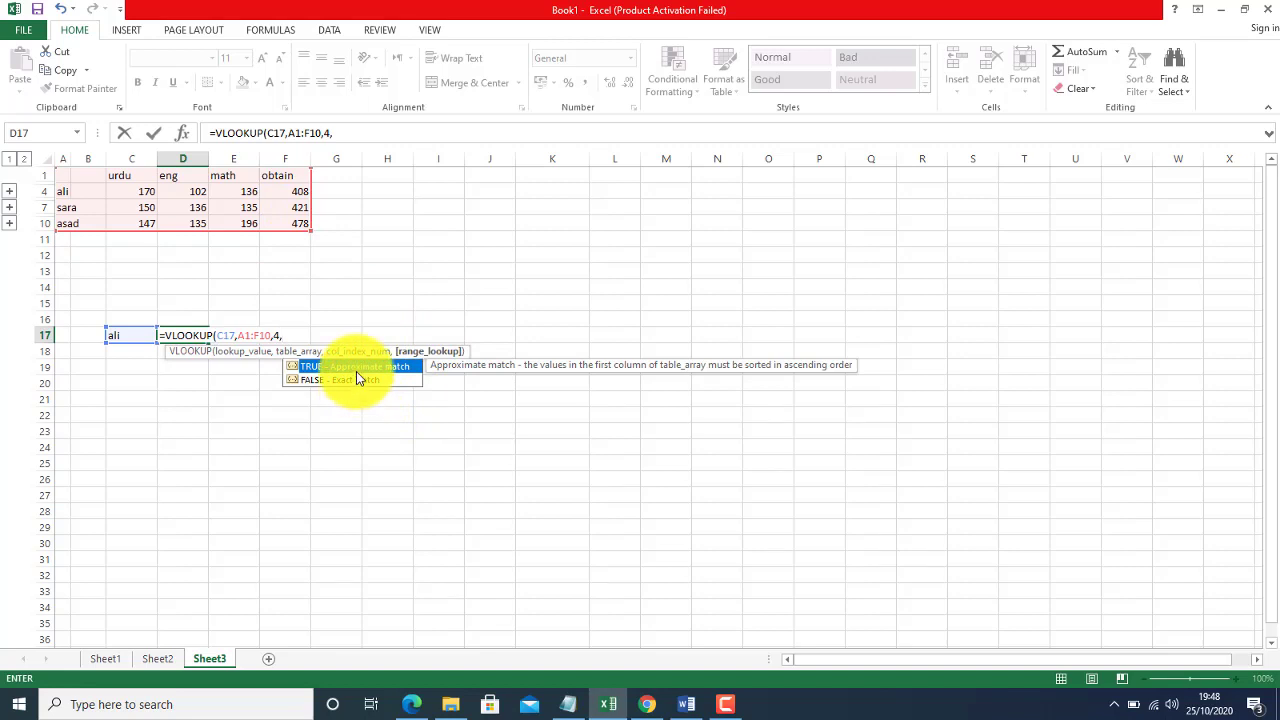
text(0))
key(Return)
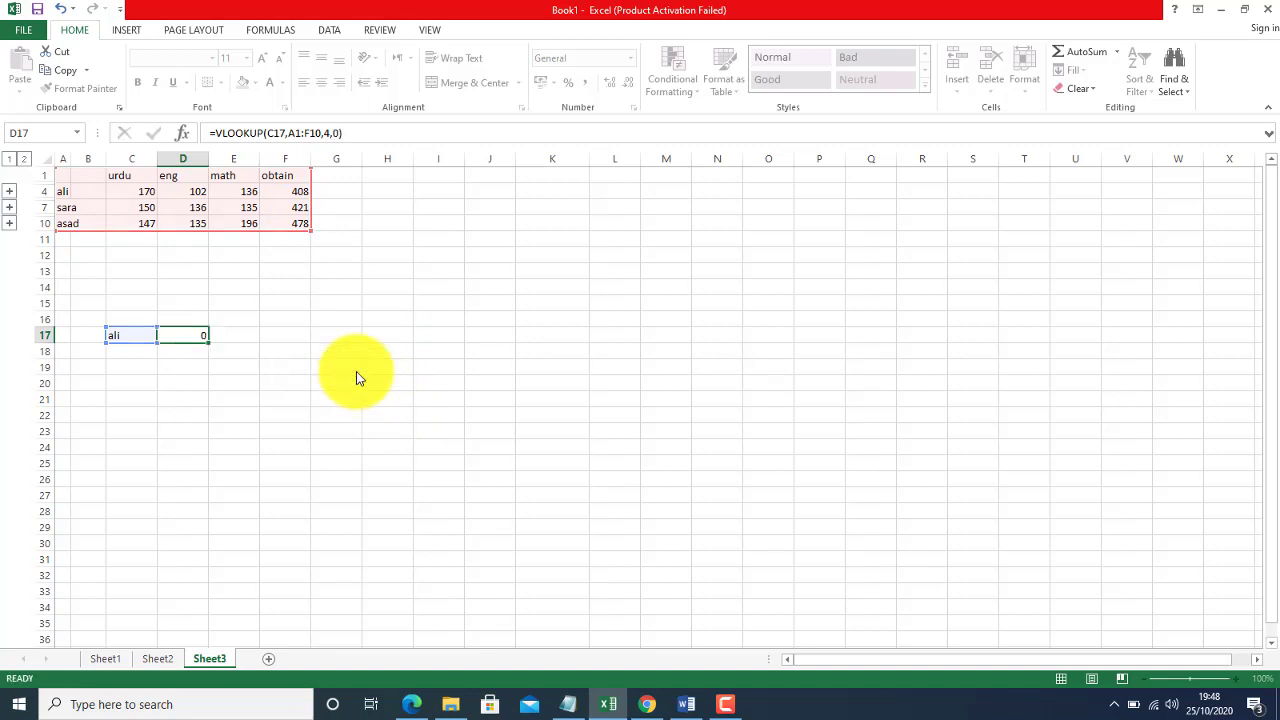
Apply List data validation to C17 with the source =$A$4:$A$10 and choose the second student from its drop-down.
click(135, 336)
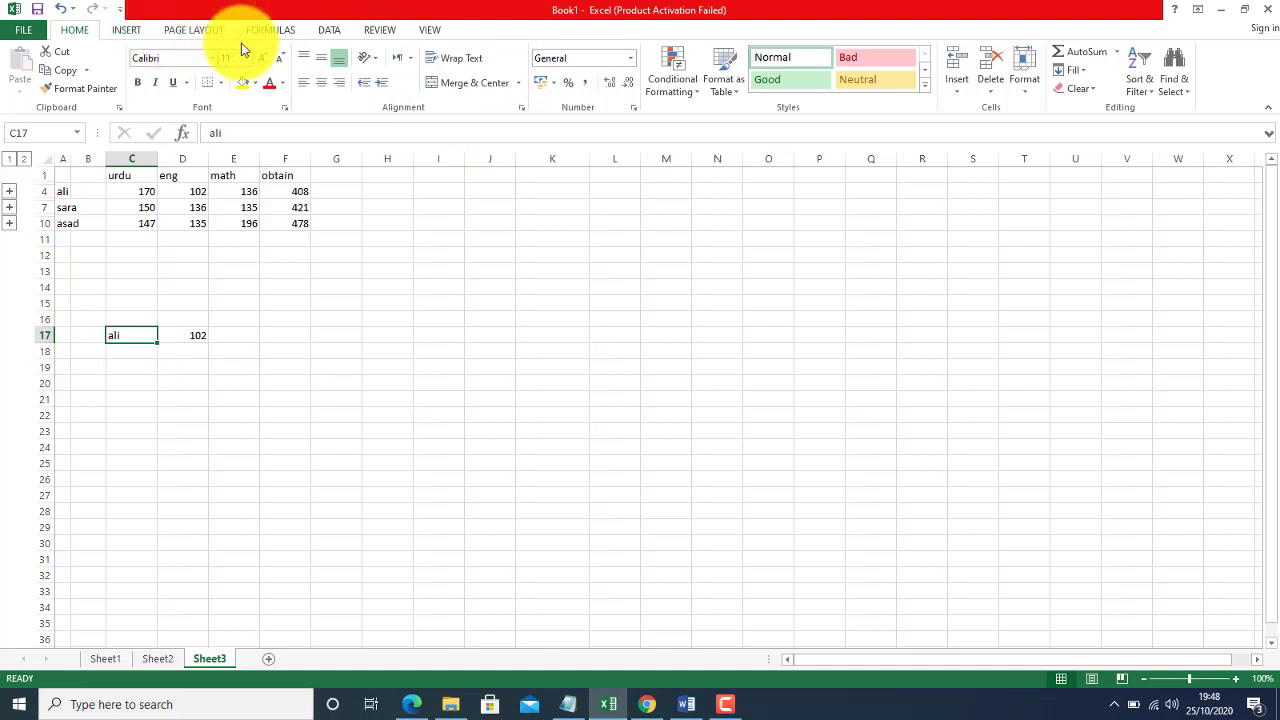
click(296, 31)
click(329, 31)
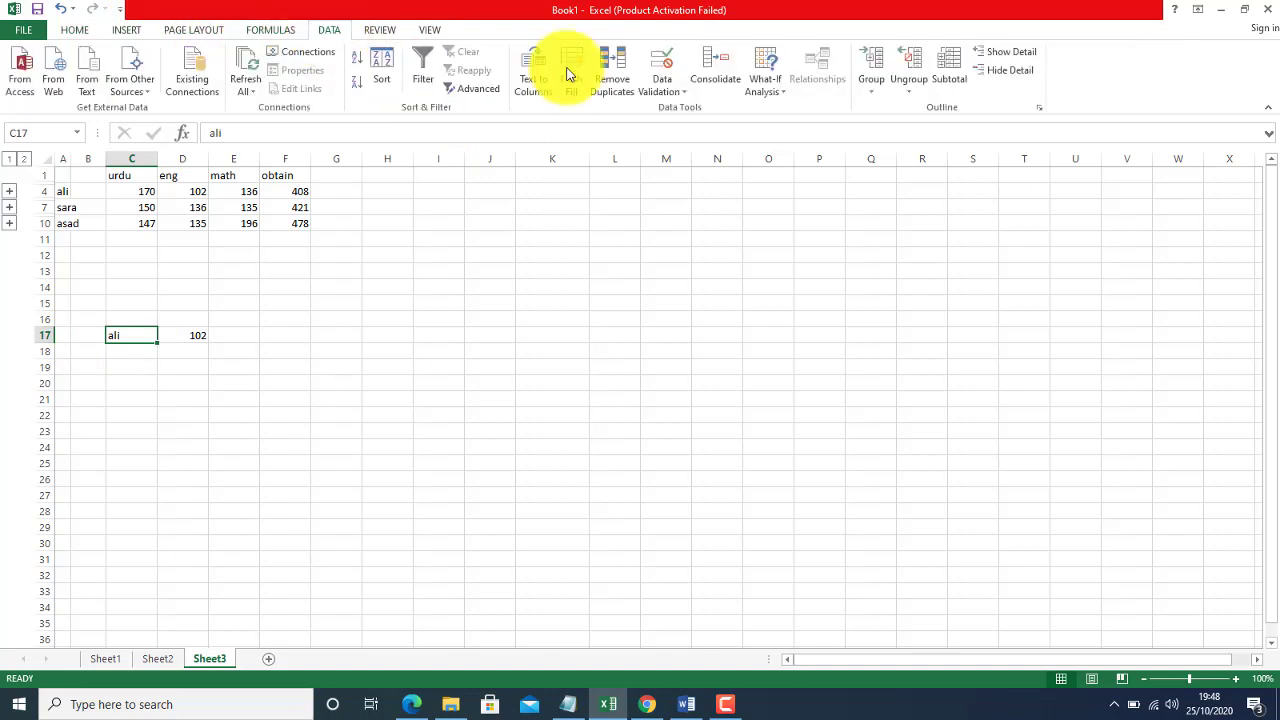
click(667, 92)
click(670, 106)
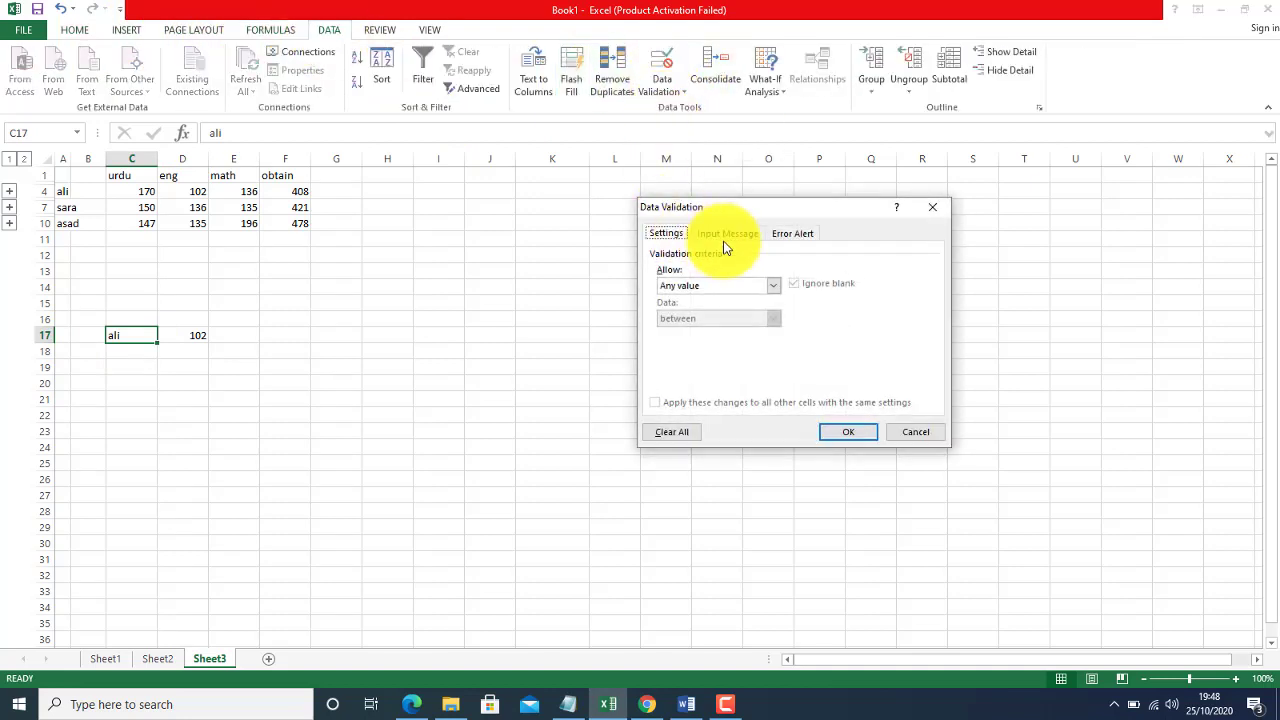
click(773, 288)
click(738, 332)
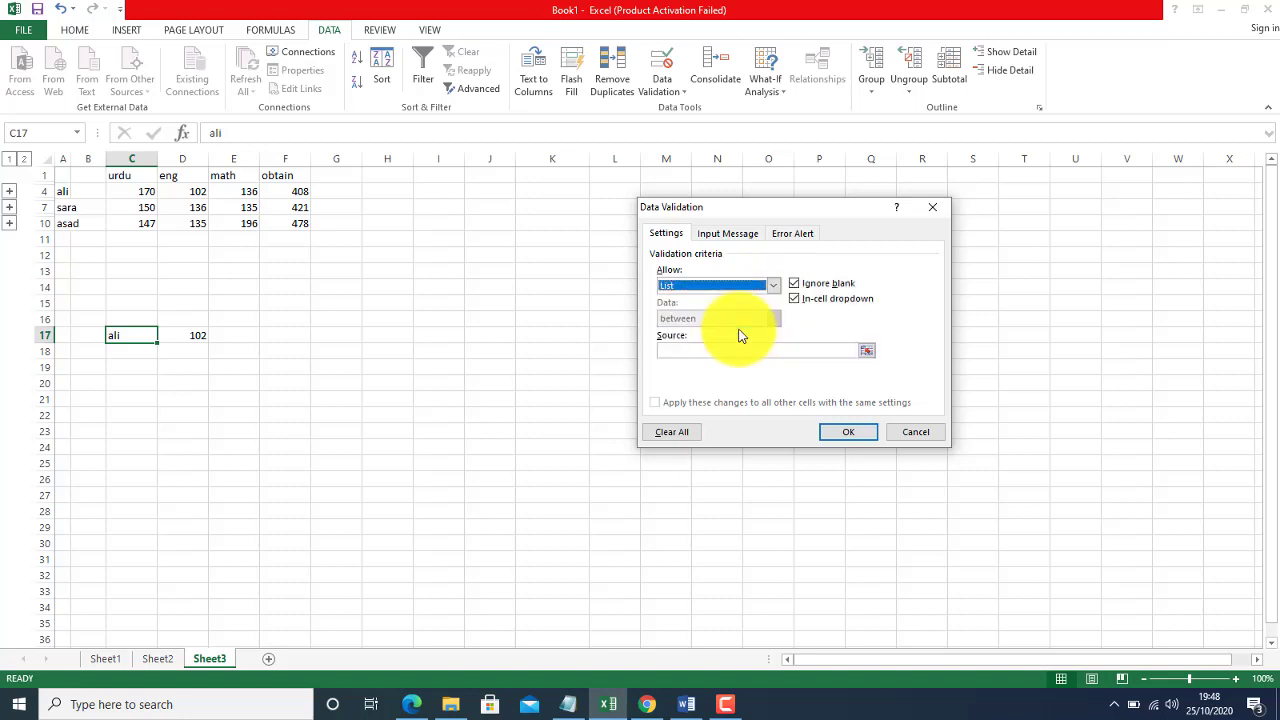
click(713, 352)
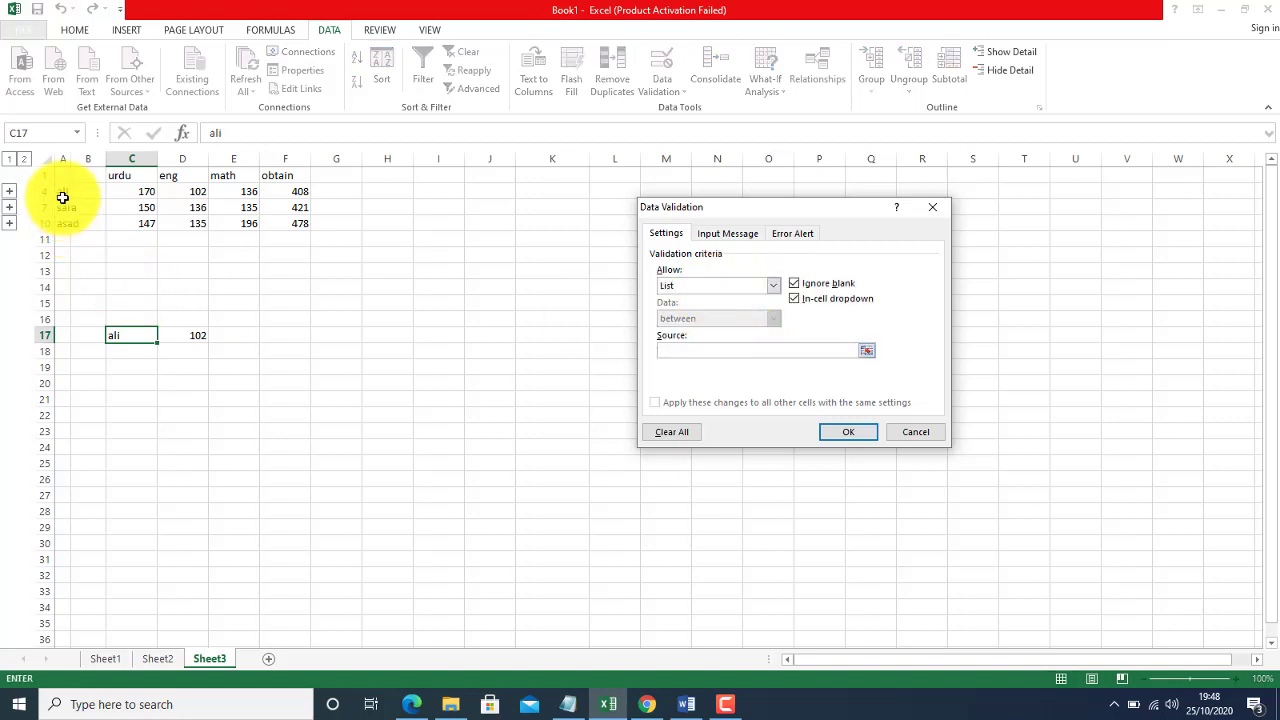
drag(60, 195, 66, 229)
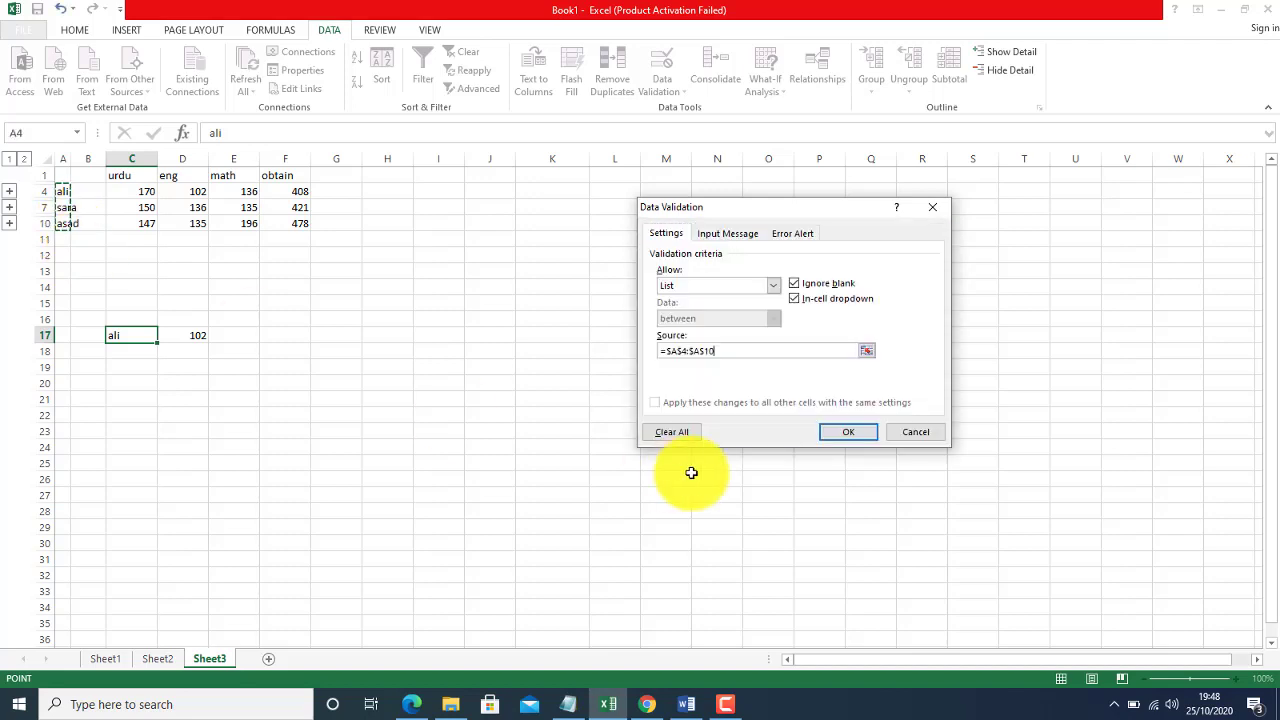
click(851, 438)
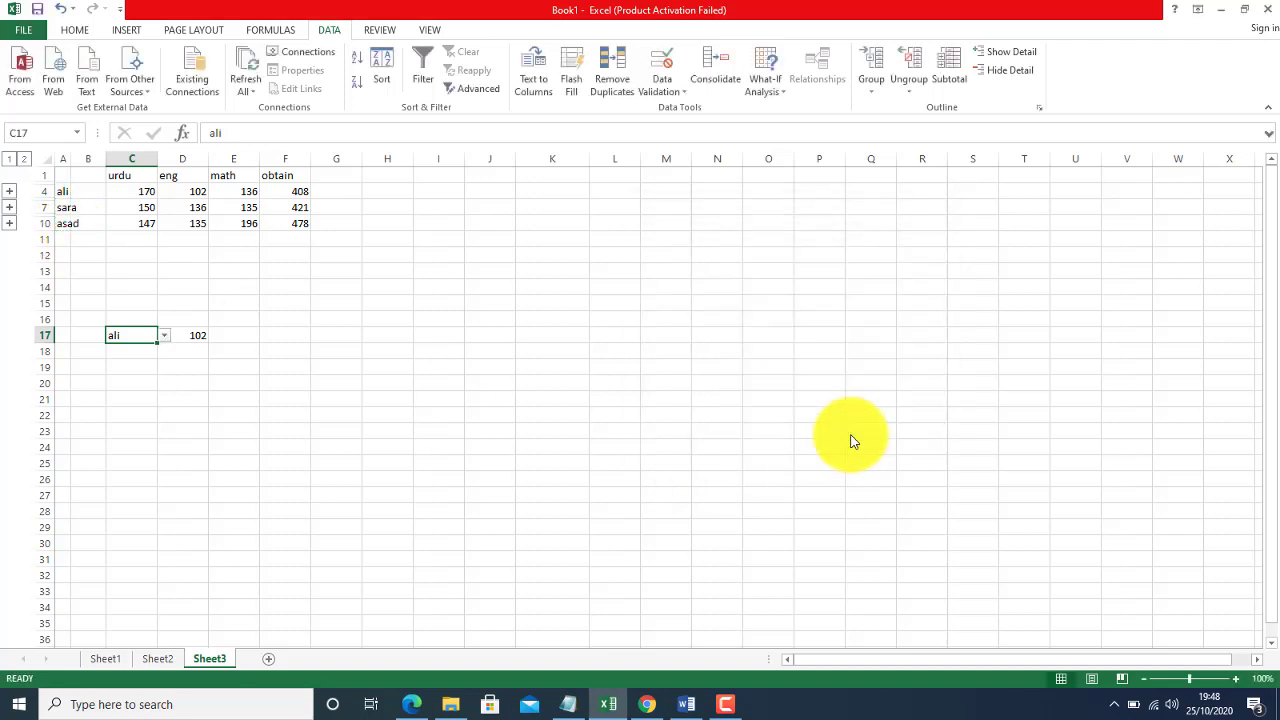
click(165, 337)
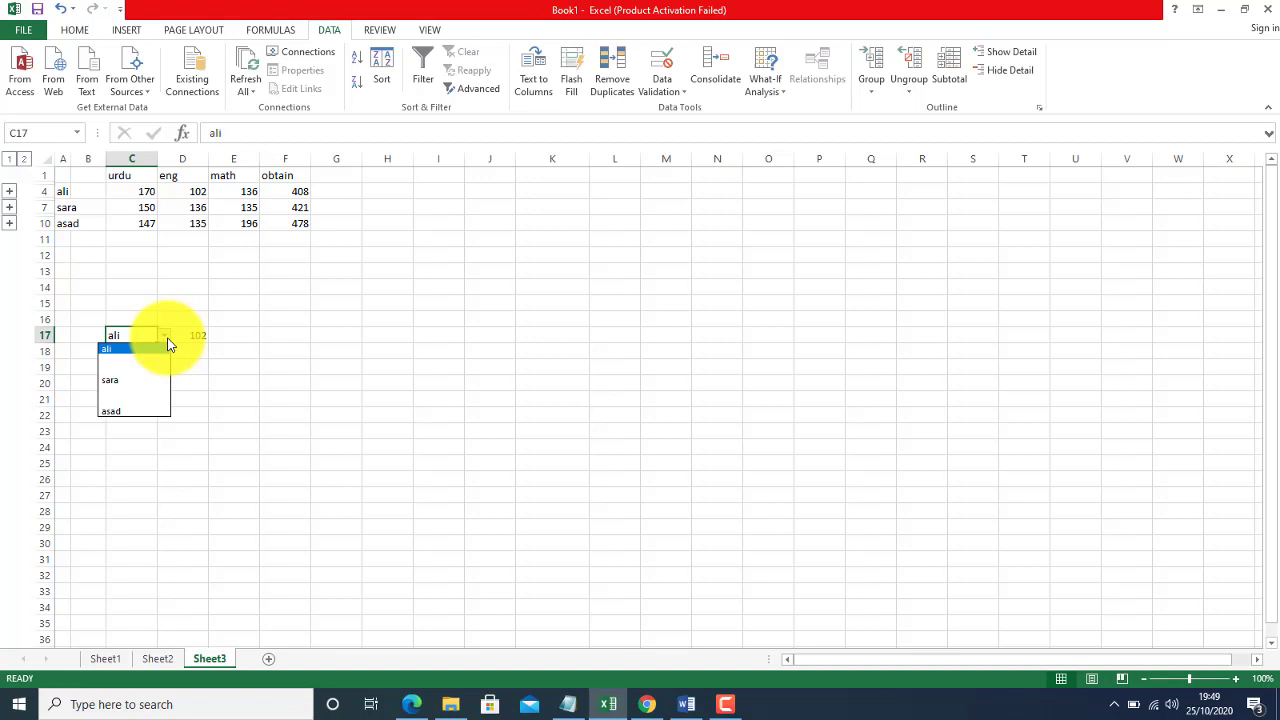
click(127, 390)
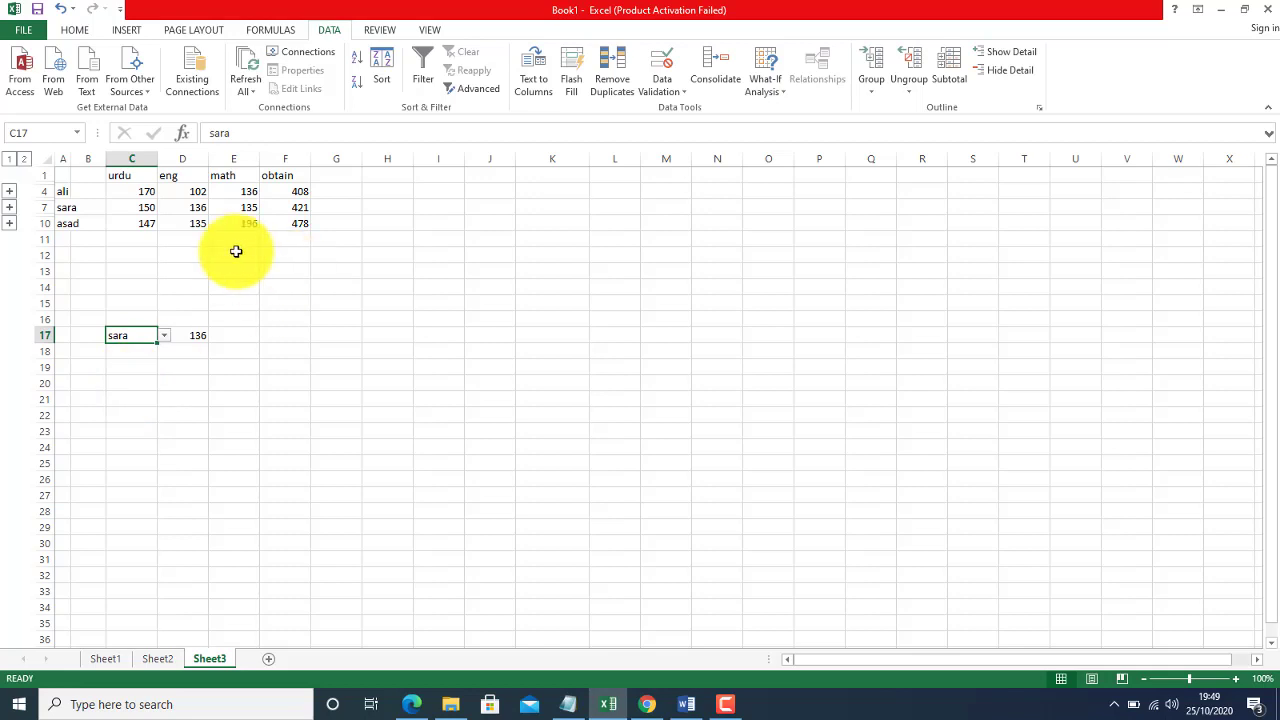
Widen column A to fit the student names and delete the empty column B.
mouse_move(113, 163)
mouse_down()
mouse_move(132, 164)
mouse_move(79, 163)
mouse_move(103, 163)
mouse_up()
click(128, 158)
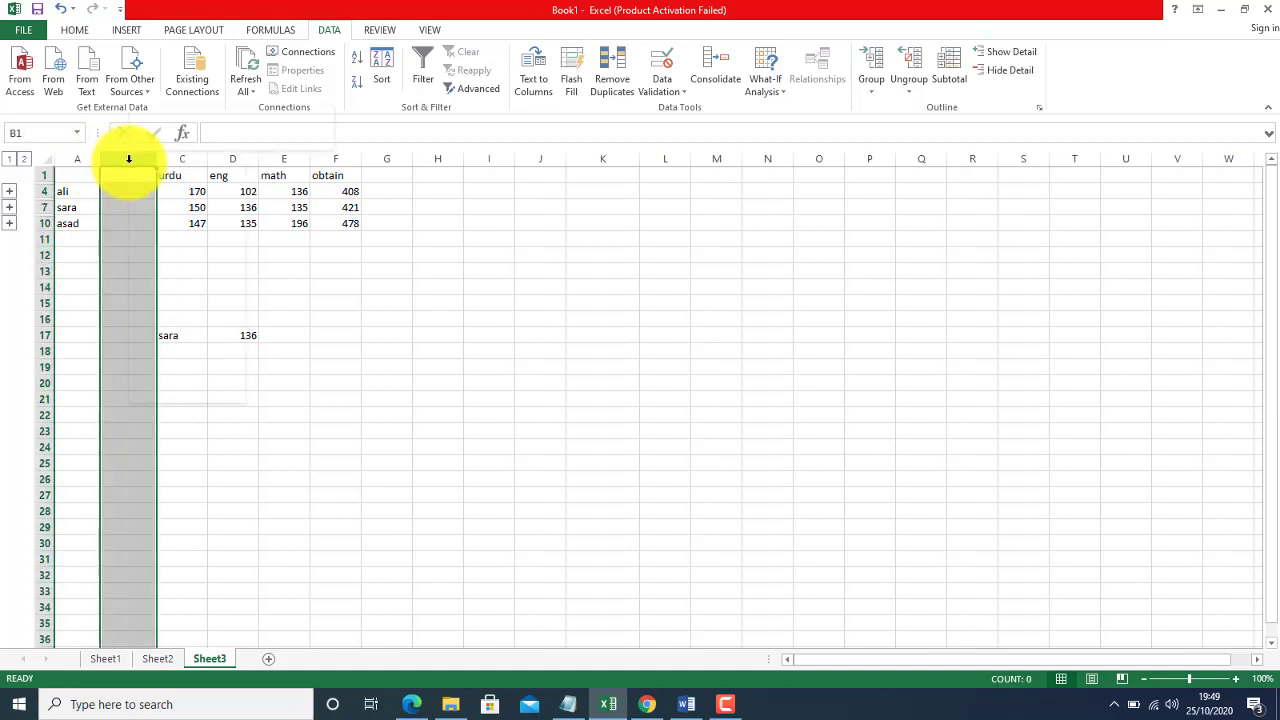
right_click(128, 158)
click(181, 300)
key(ctrl+z)
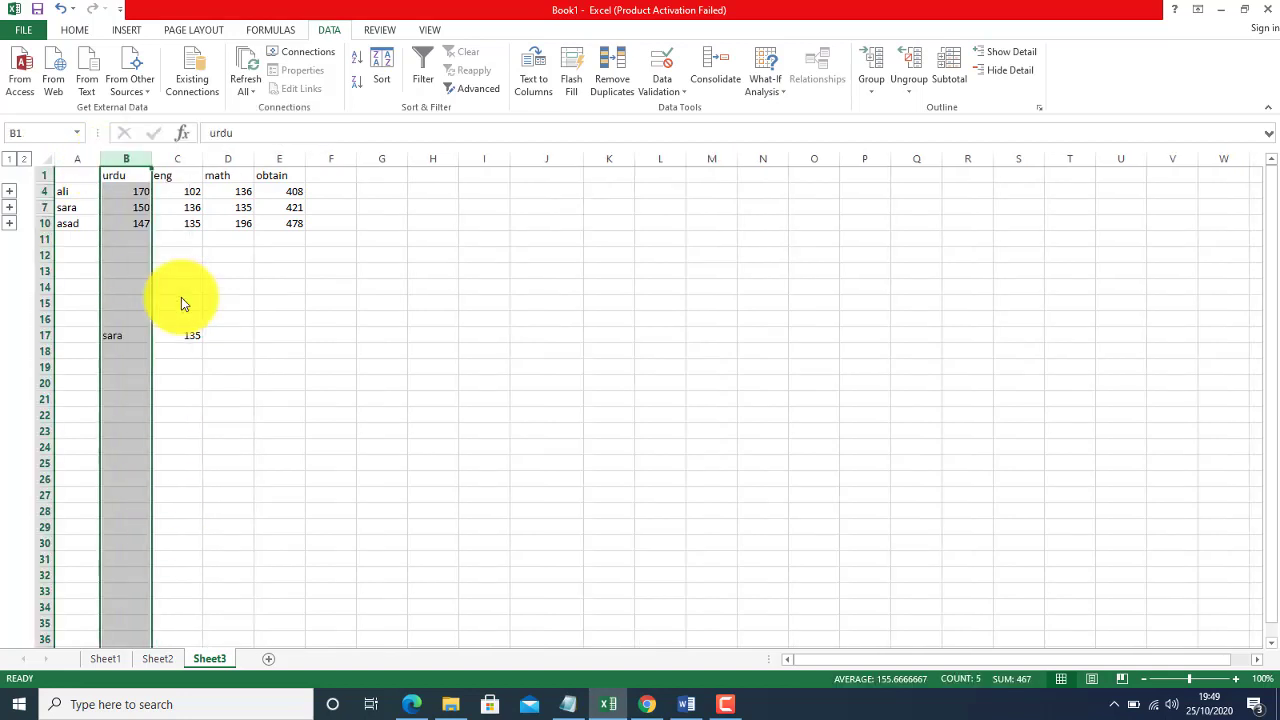
click(171, 371)
Choose the first student from the drop-down in B17.
click(126, 335)
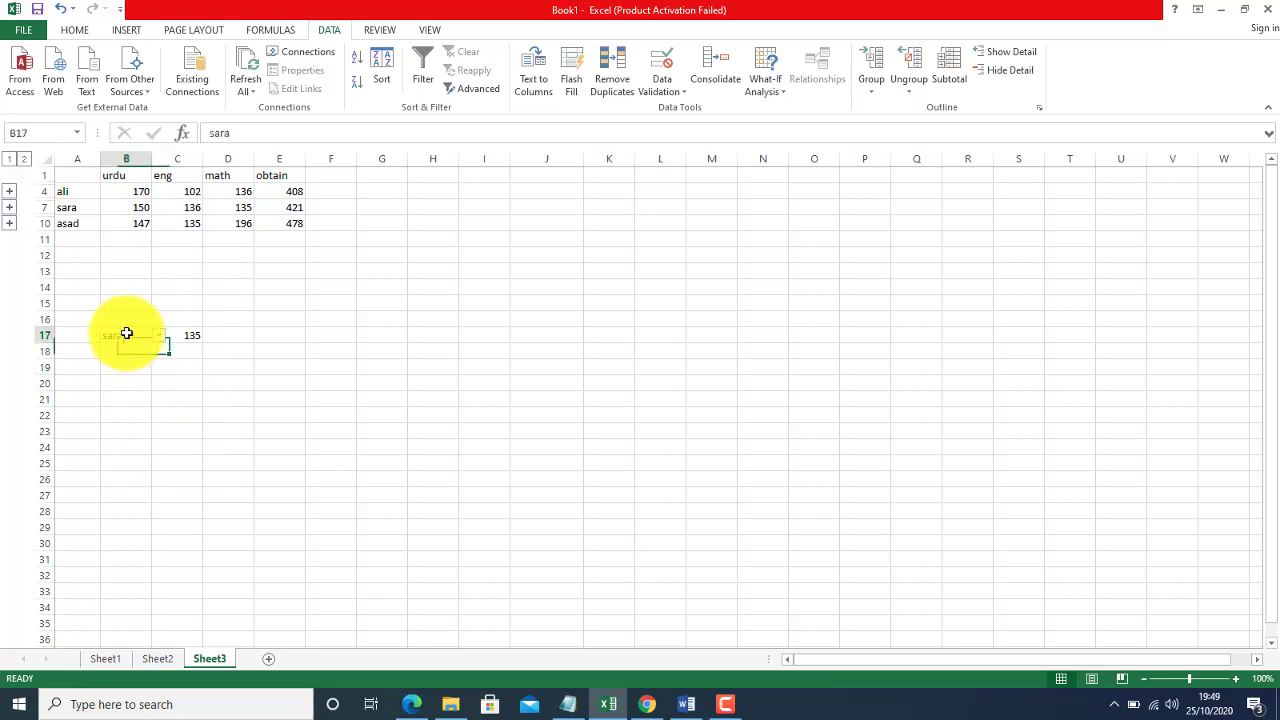
click(159, 336)
click(137, 349)
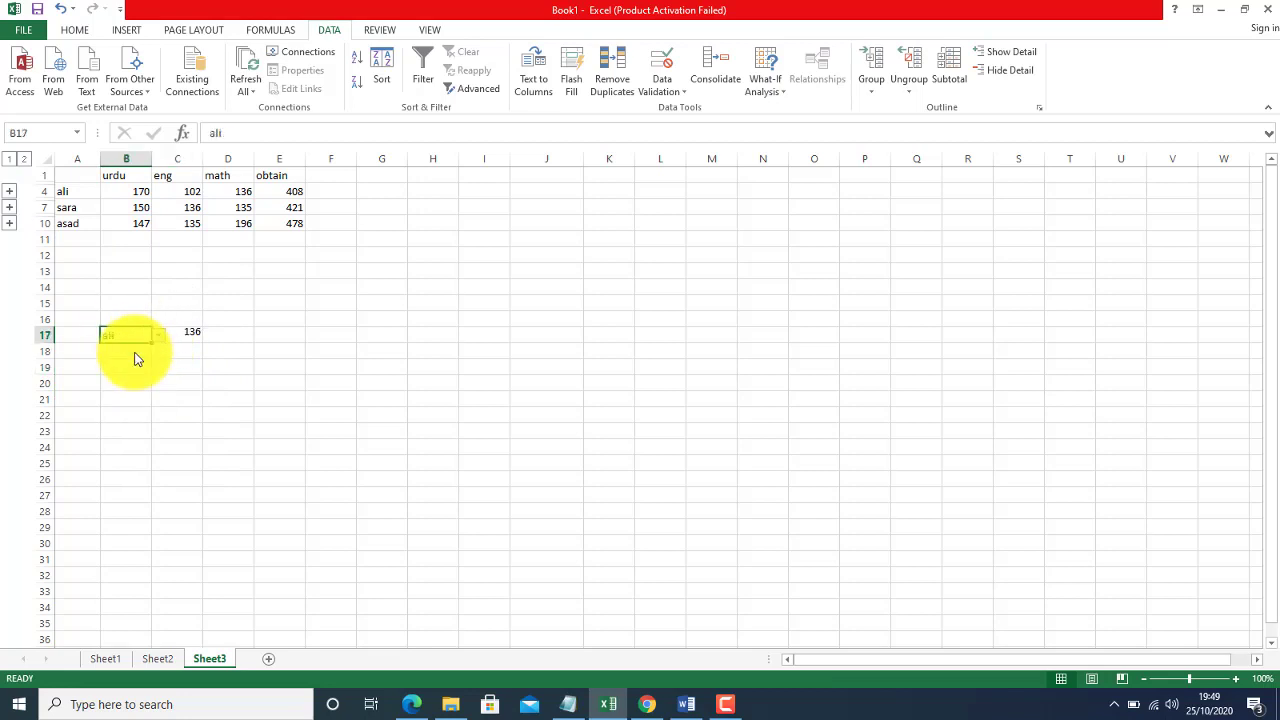
Set the column index of the VLOOKUP formula in C17 to 5 so it looks up the obtained marks.
click(197, 333)
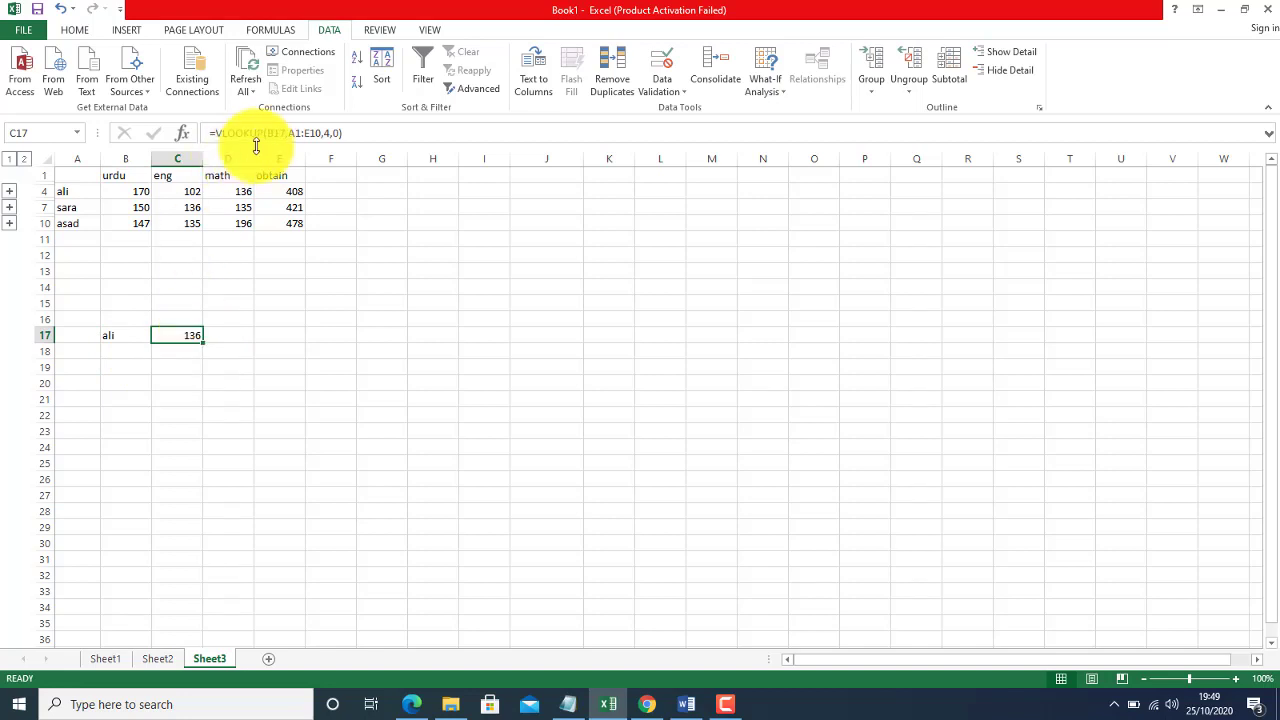
click(228, 158)
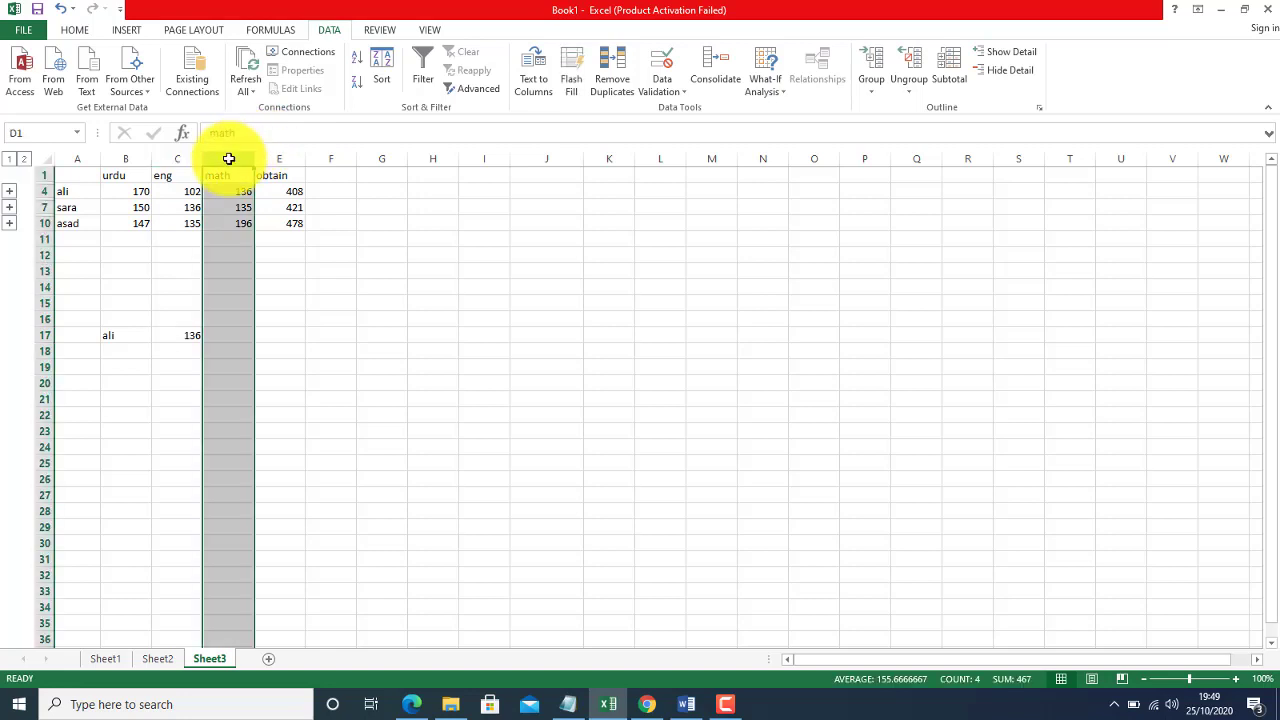
click(189, 336)
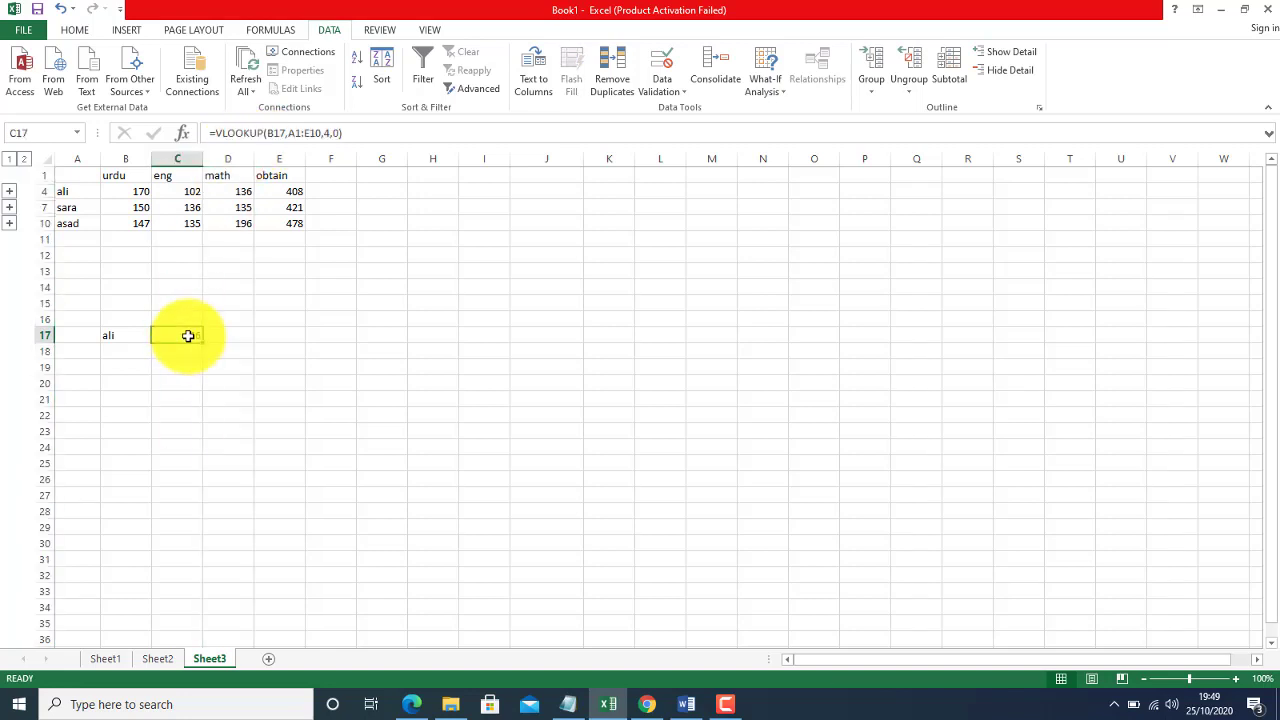
click(331, 133)
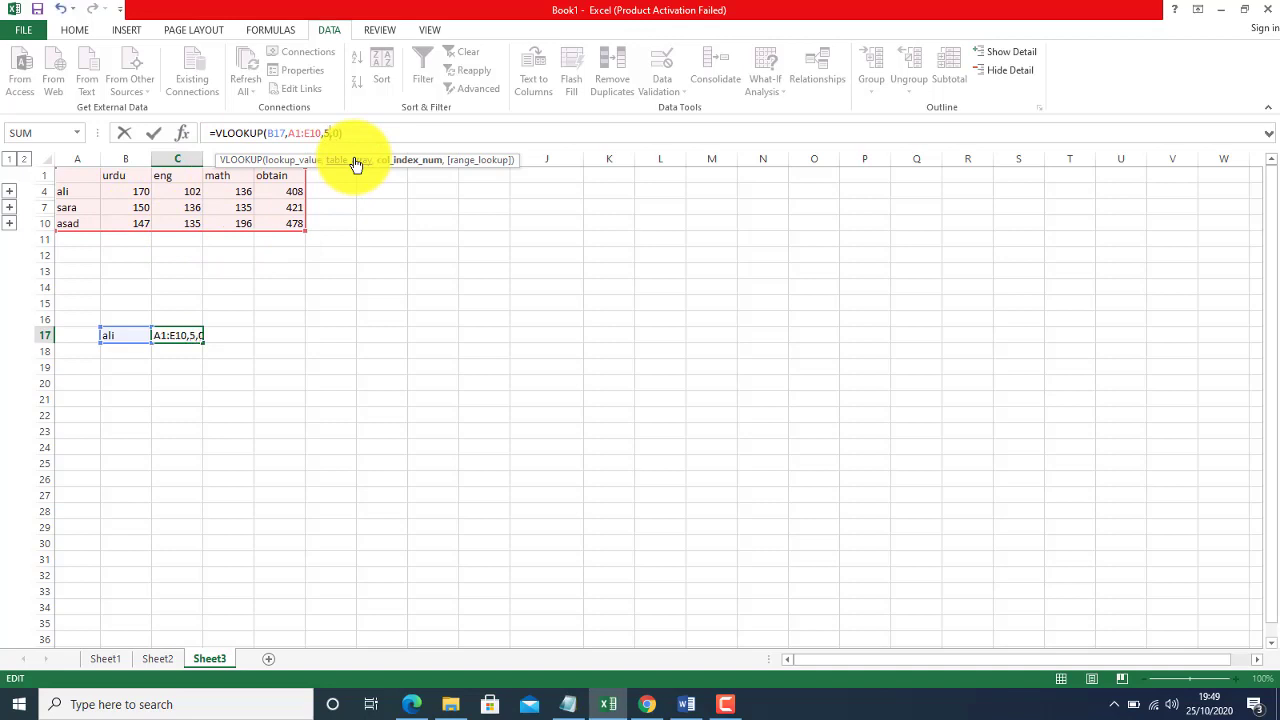
key(Return)
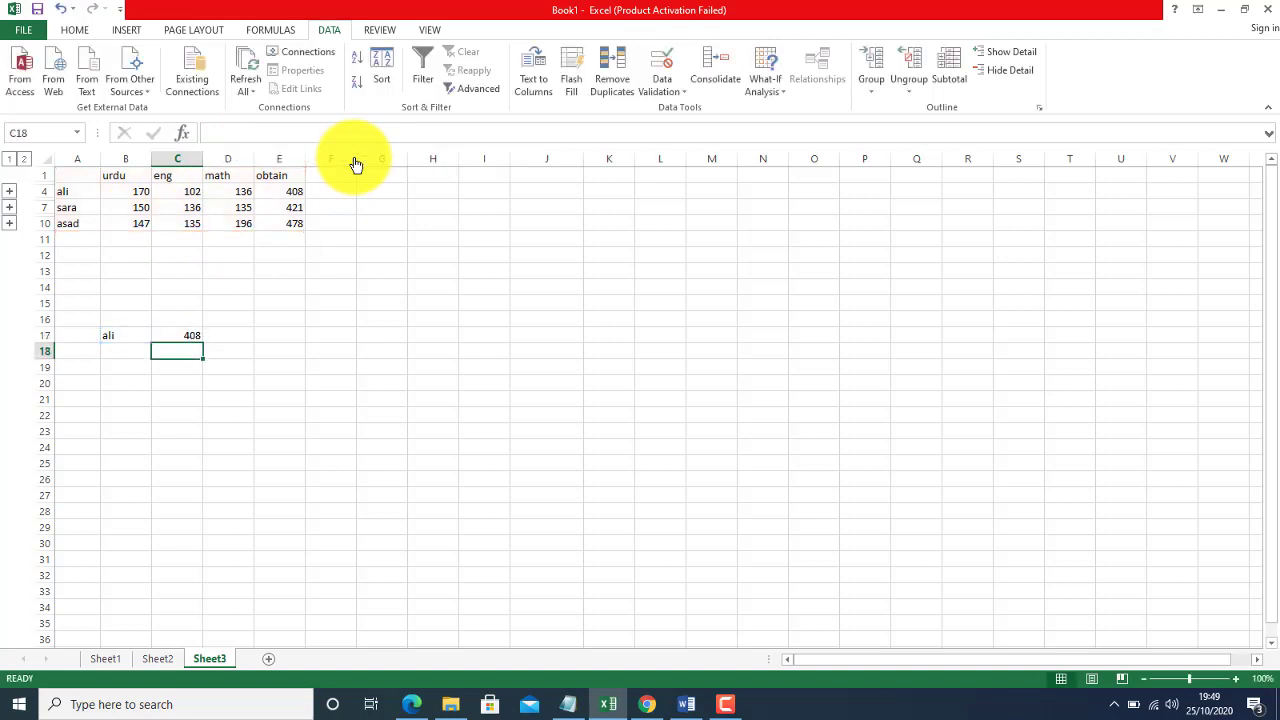
Test the lookup by choosing the third student and then the second student from the drop-down in B17.
click(120, 335)
click(157, 340)
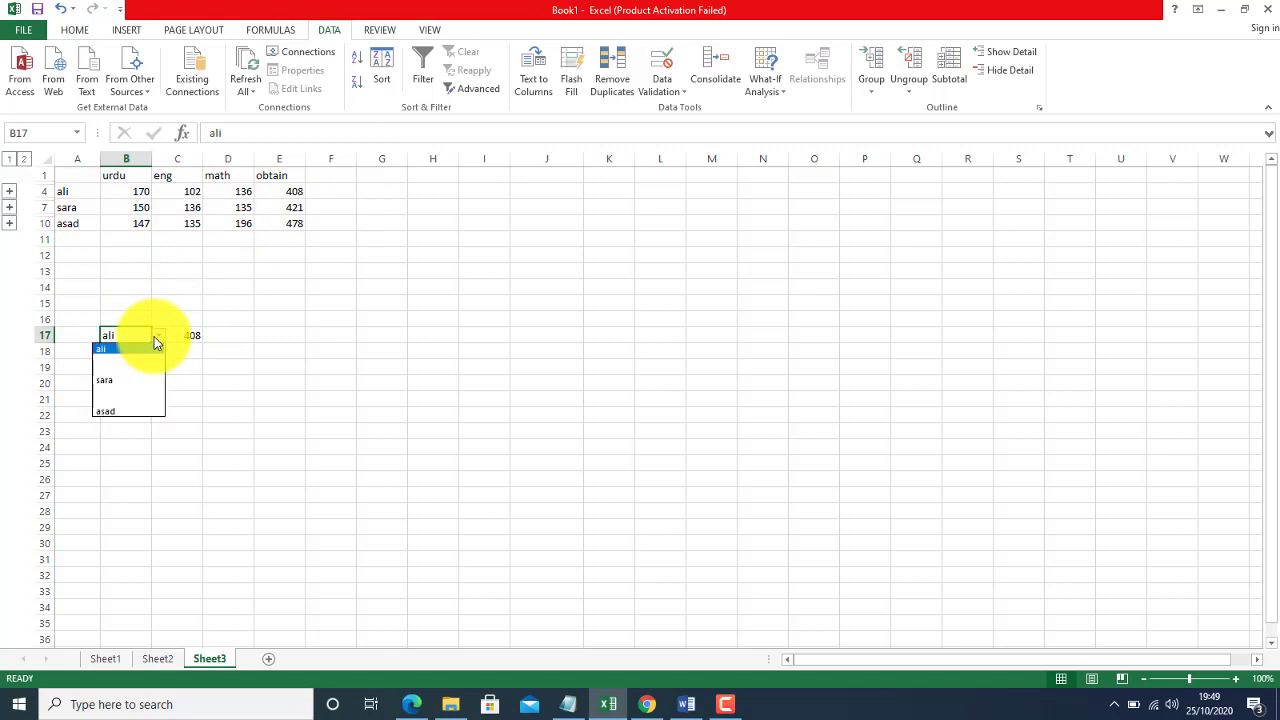
click(108, 411)
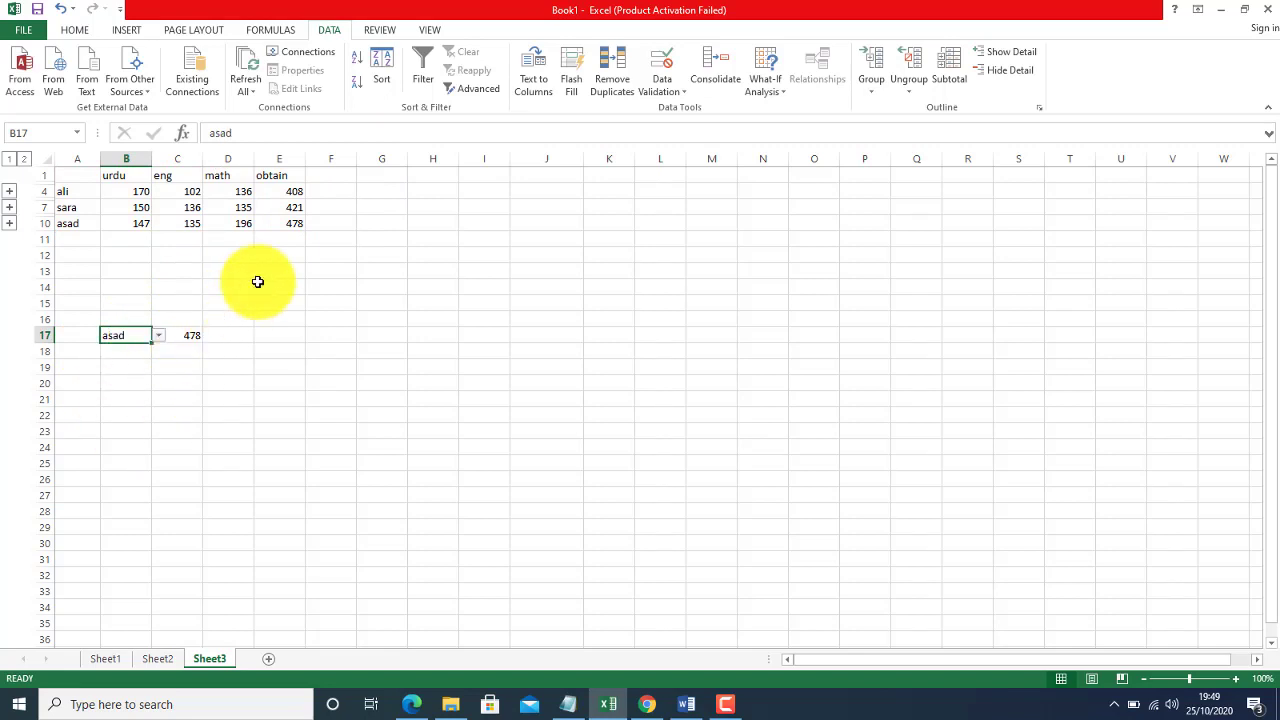
click(158, 335)
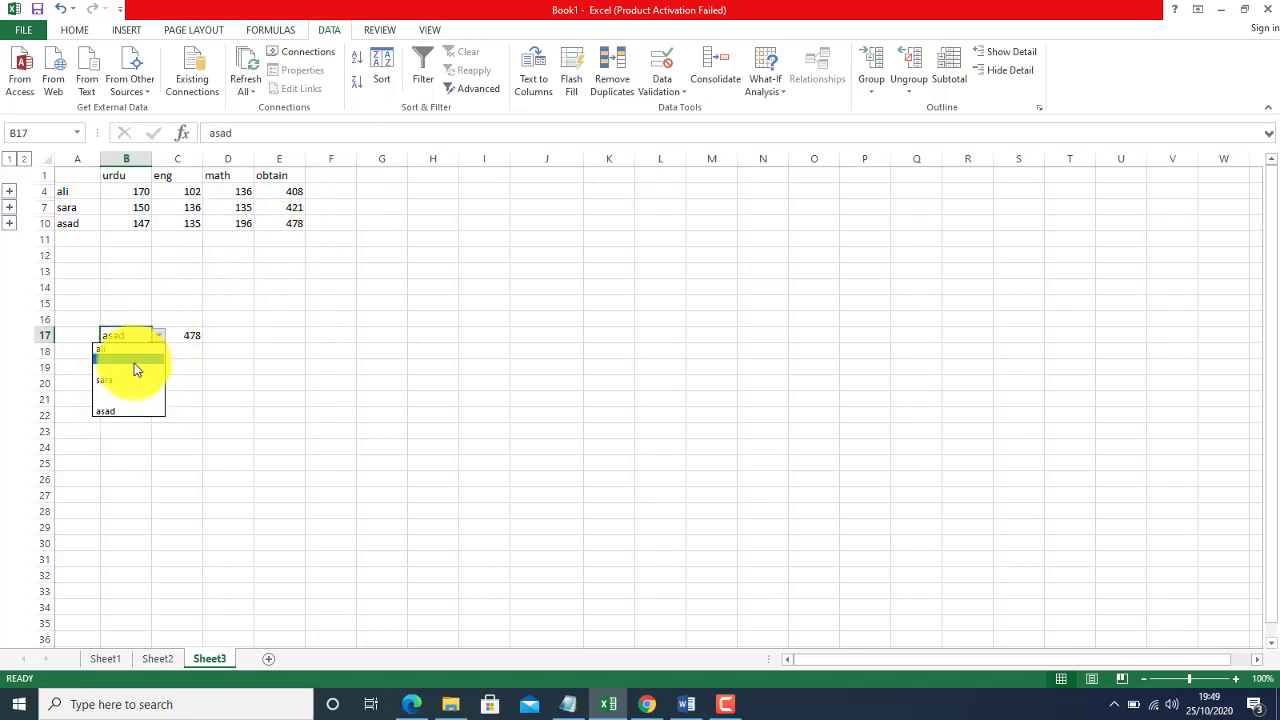
click(124, 382)
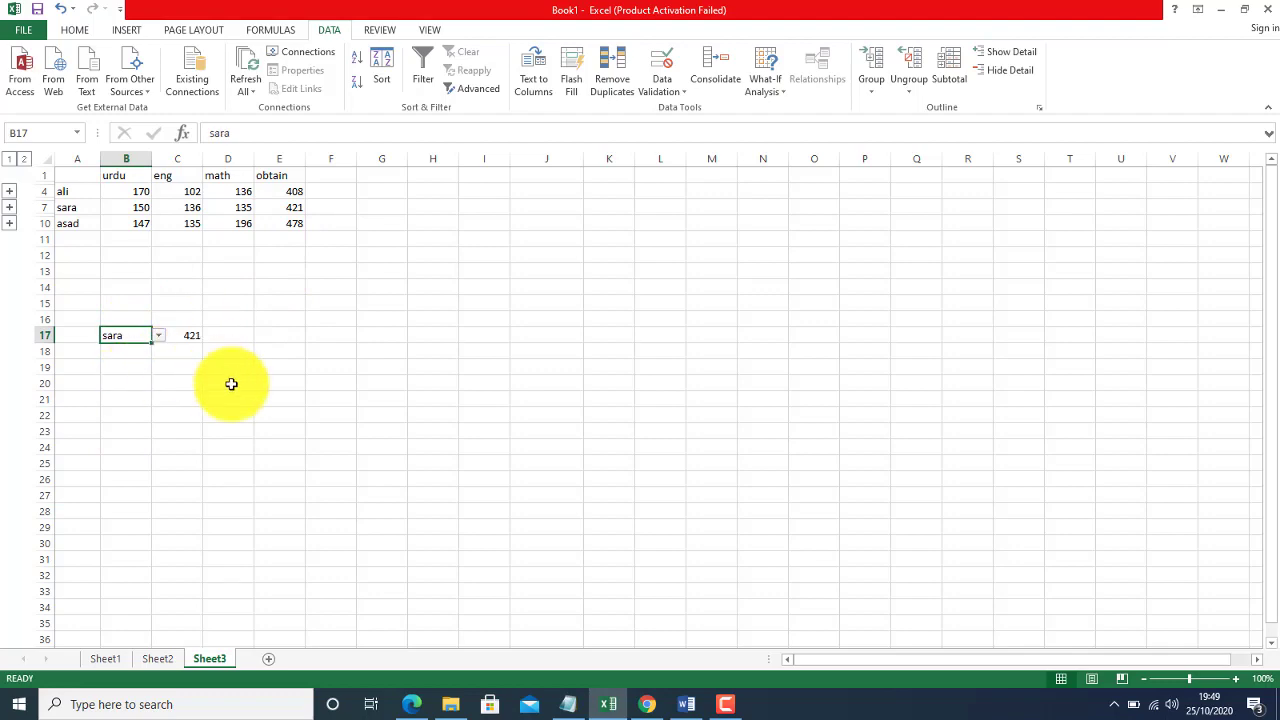